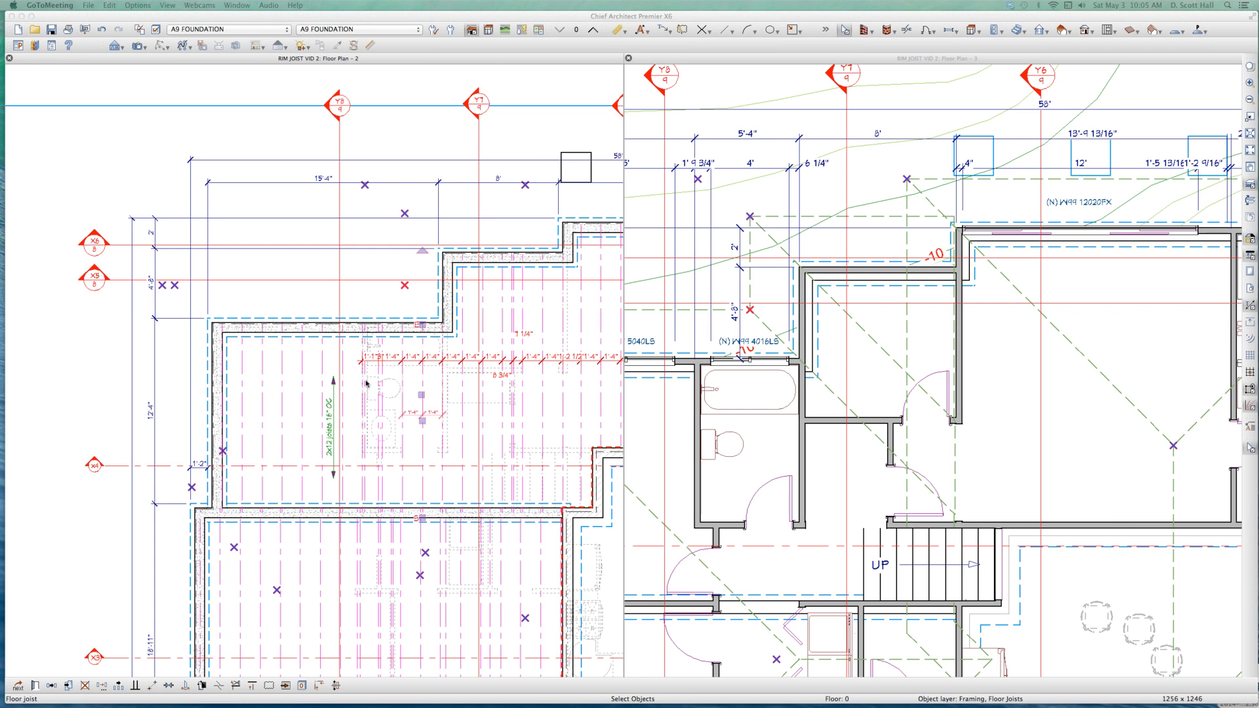
- Compare the foundation joist layout with the first floor, identifying the wall between the bedroom and the bathroom above the joists
scroll(368, 389, up, 1)
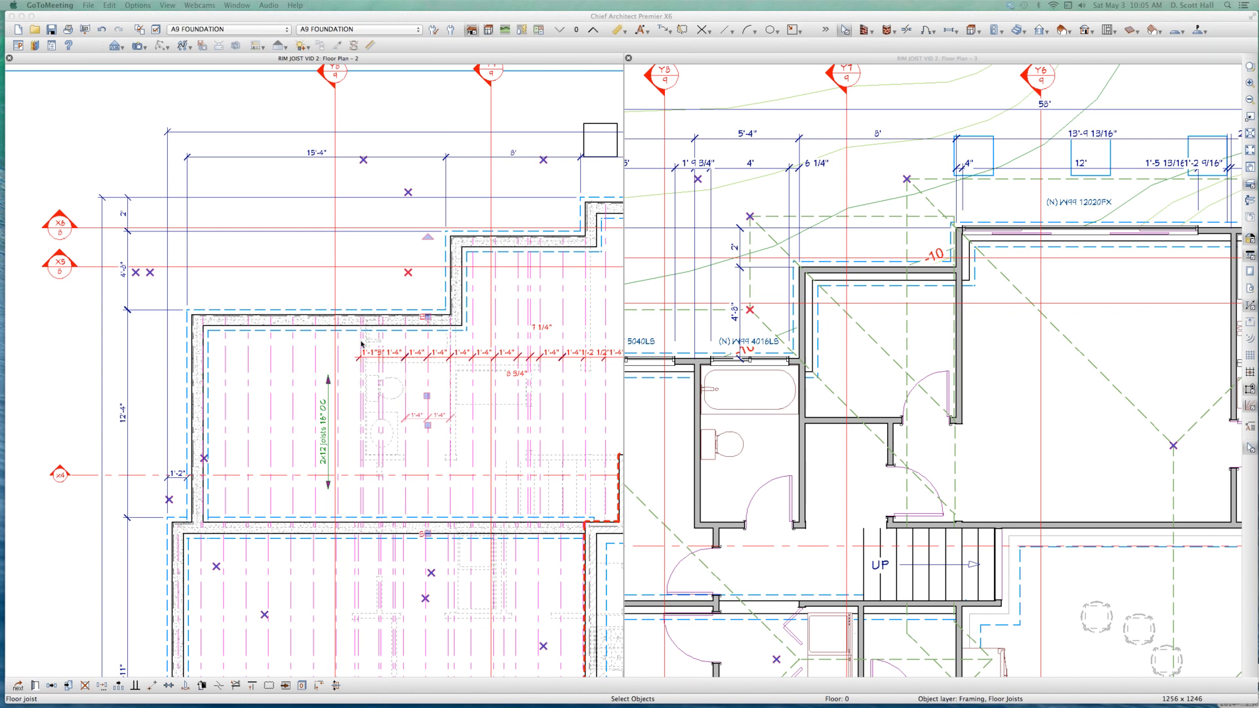
click(380, 255)
key(Page_Up)
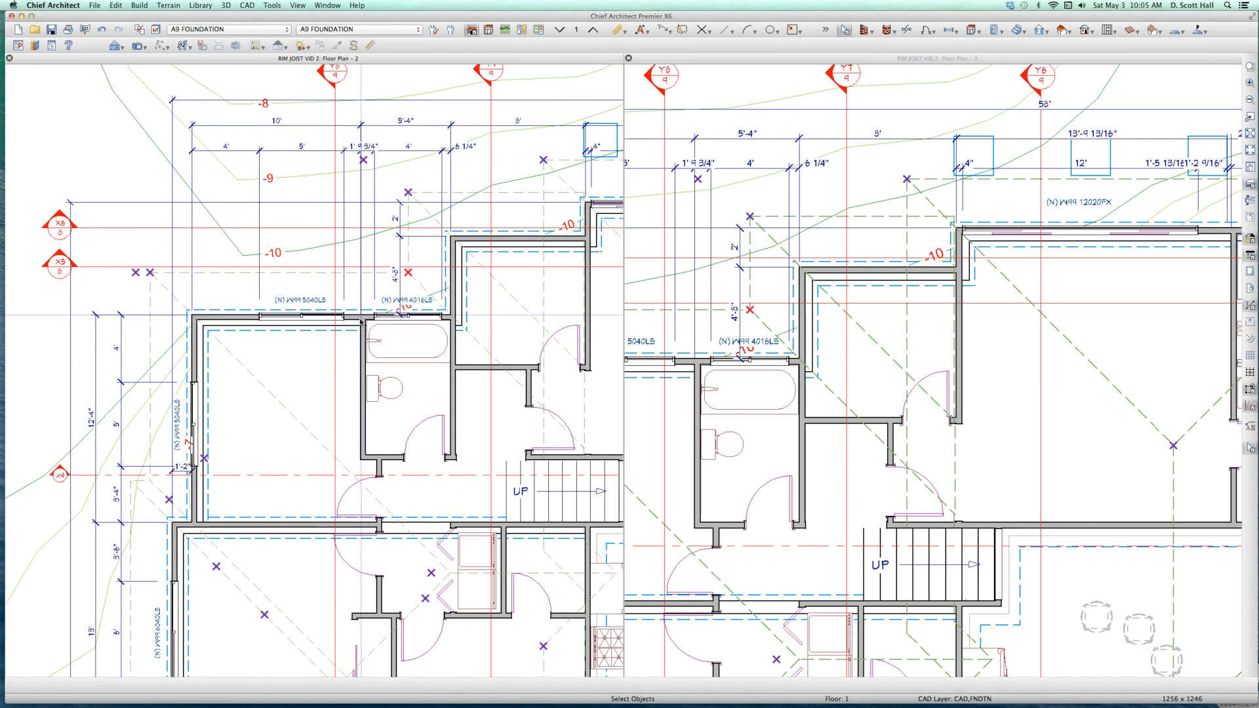
scroll(361, 321, up, 1)
click(361, 319)
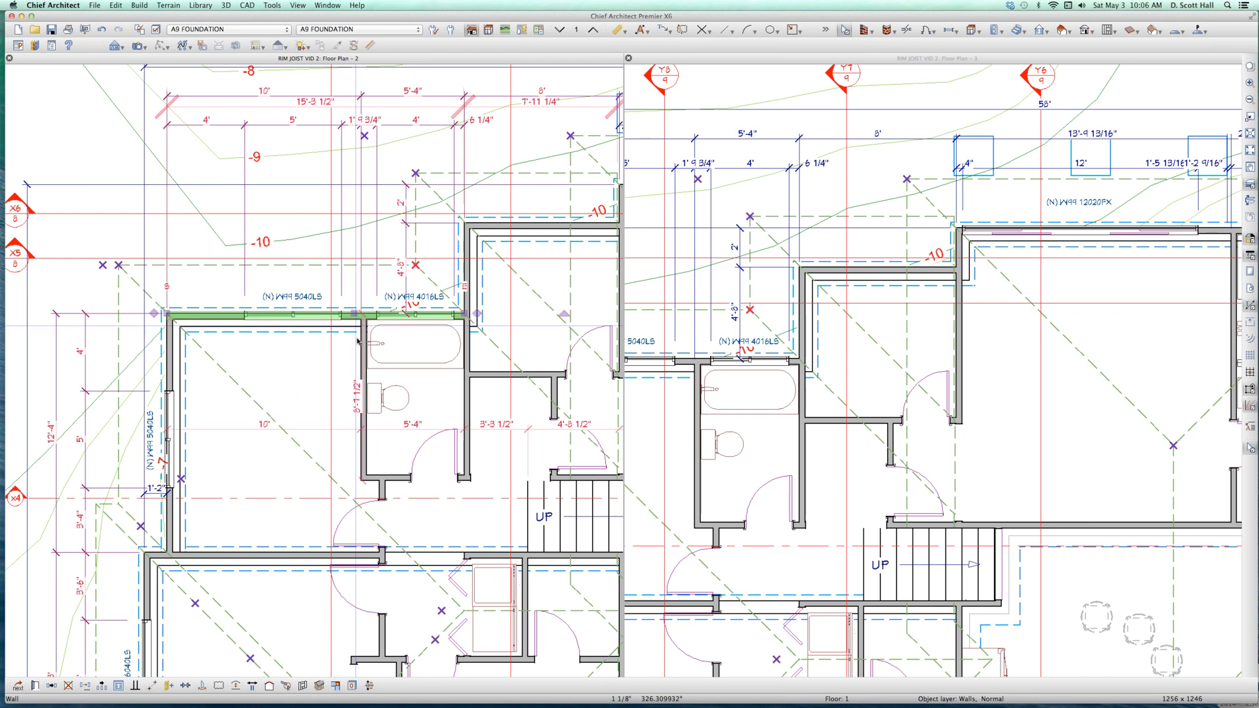
click(360, 357)
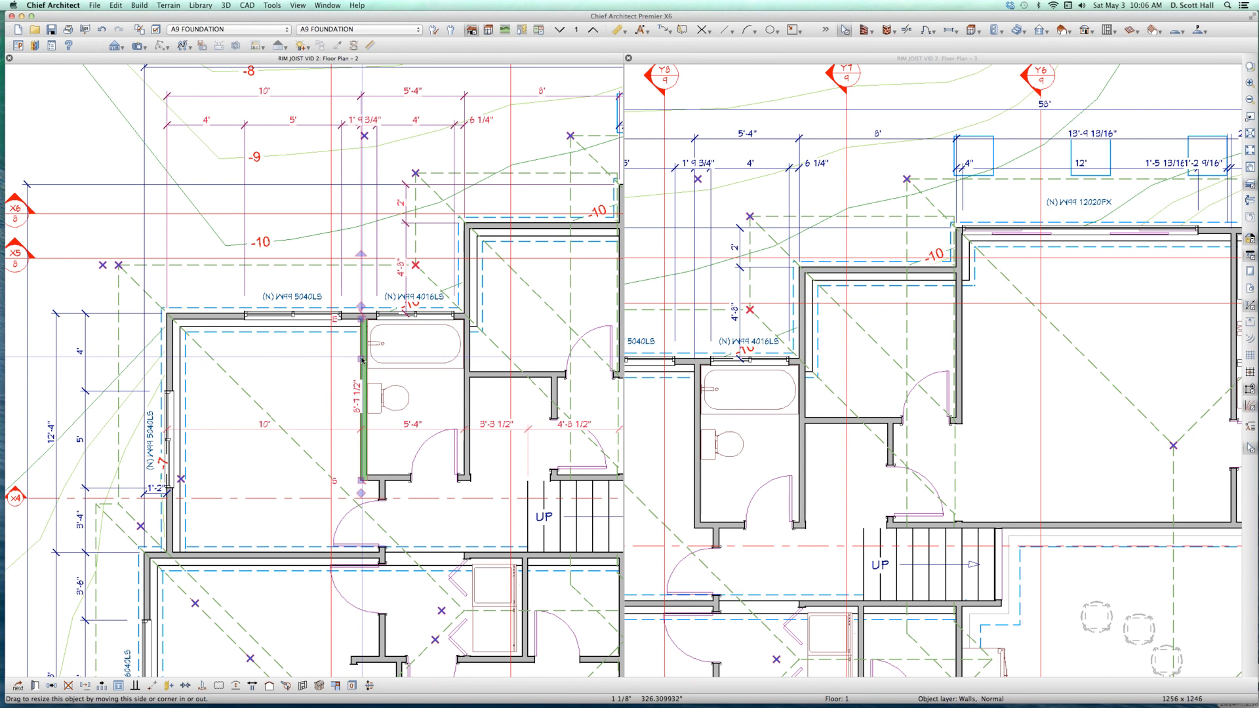
key(Page_Down)
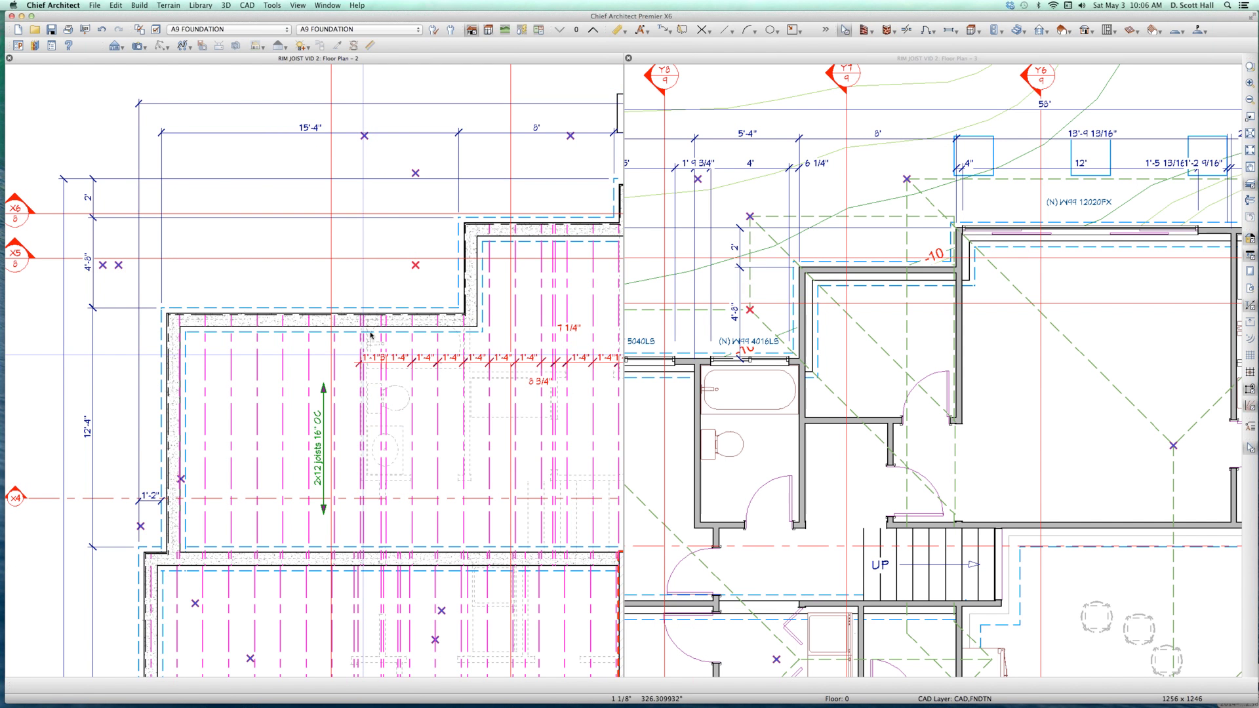
- Choose a Double rim joist in the structure settings of the first-floor wall between the large room and the adjoining bathroom
scroll(371, 334, down, 1)
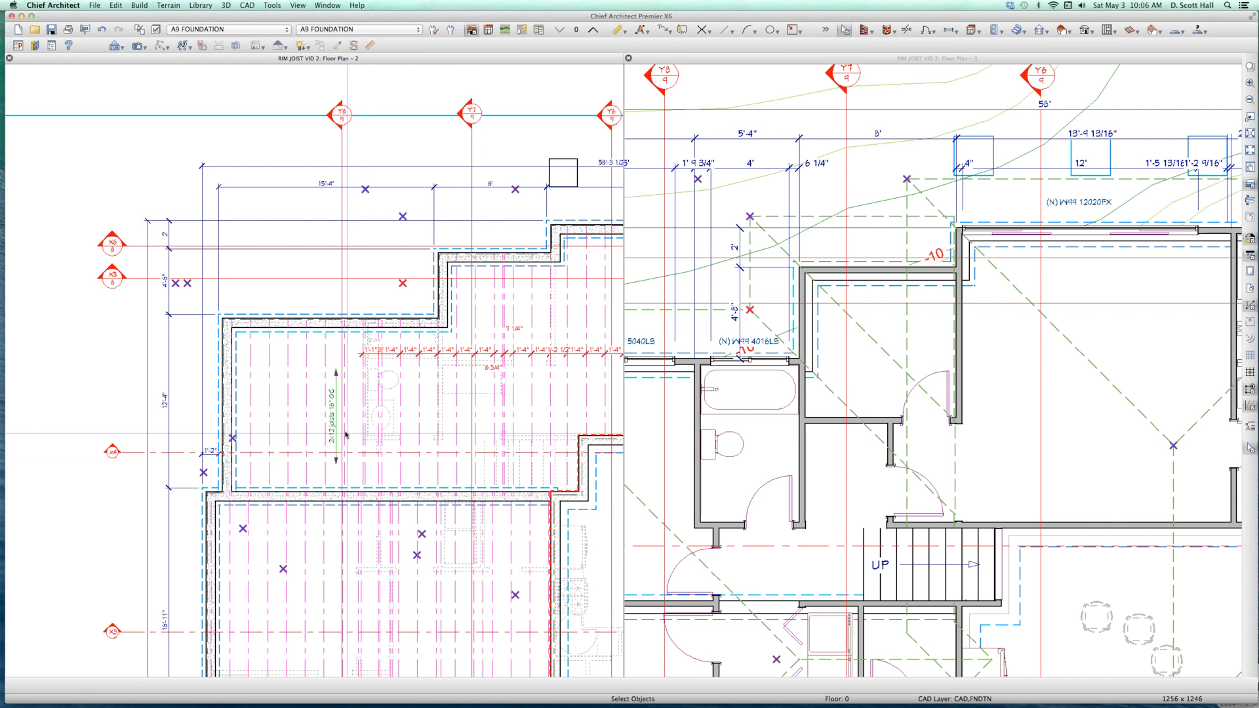
scroll(346, 434, down, 1)
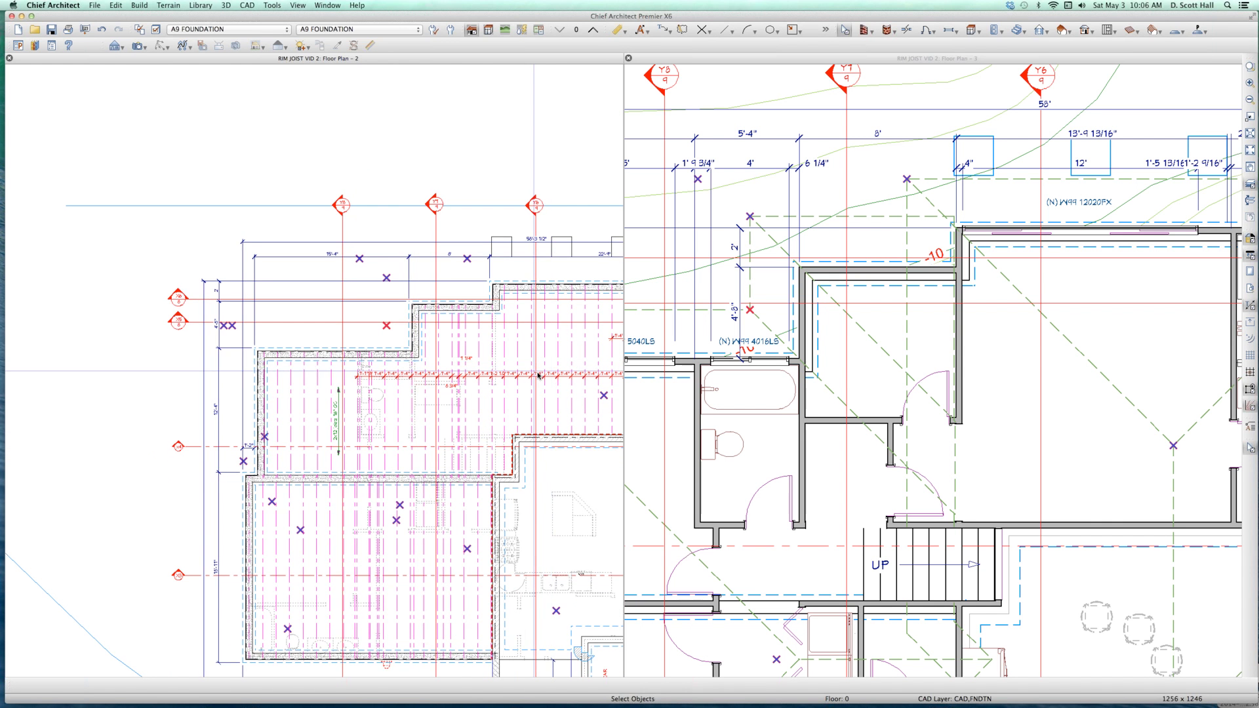
scroll(537, 375, up, 1)
scroll(272, 420, down, 1)
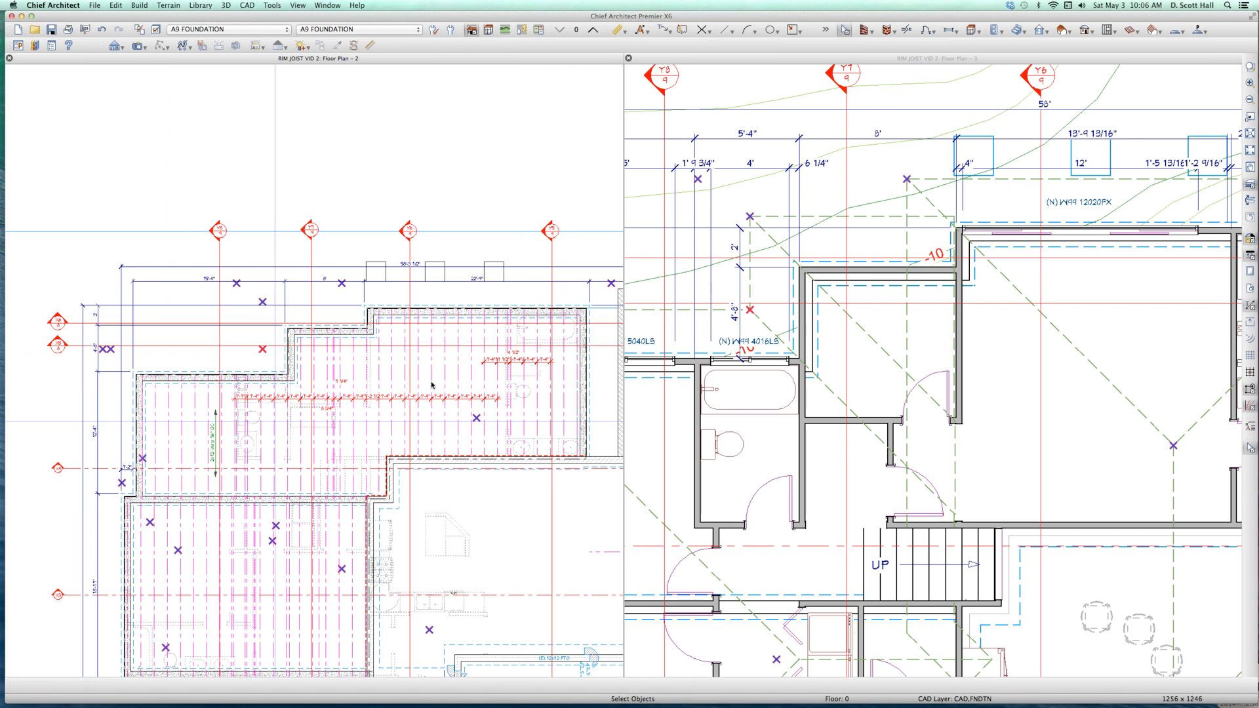
scroll(548, 366, up, 3)
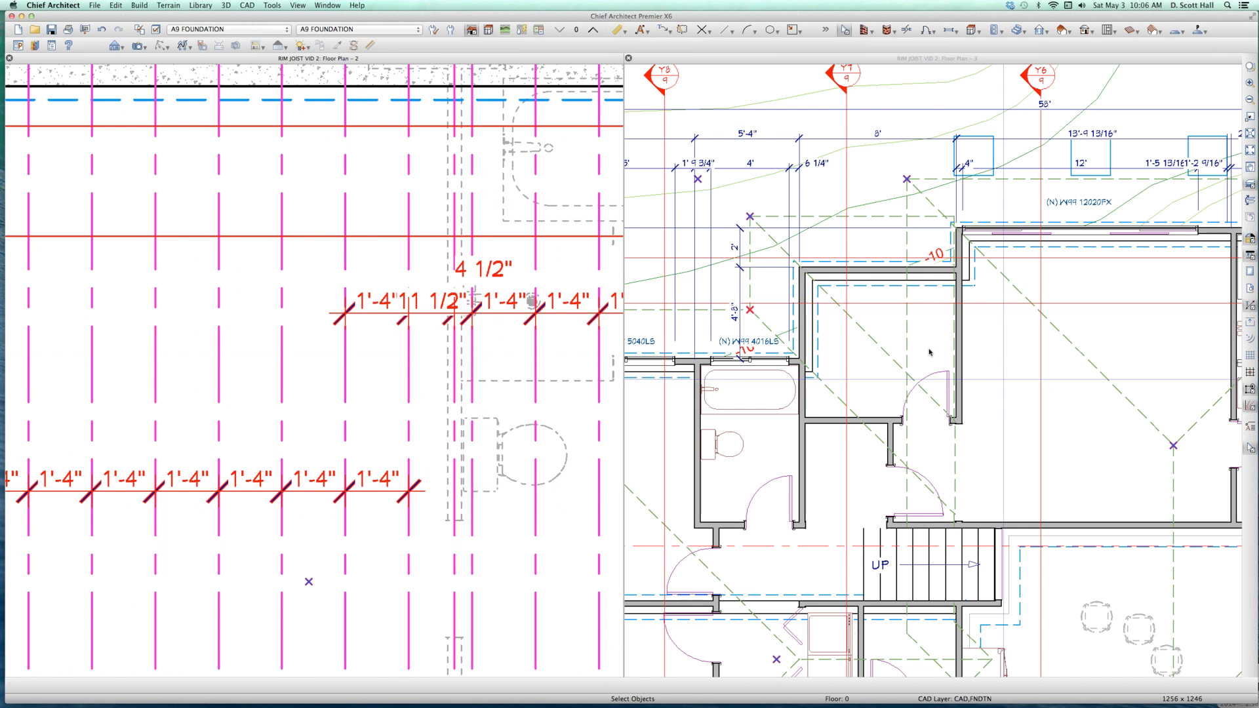
click(1004, 383)
scroll(1004, 383, down, 1)
scroll(1077, 327, up, 3)
scroll(1076, 327, up, 2)
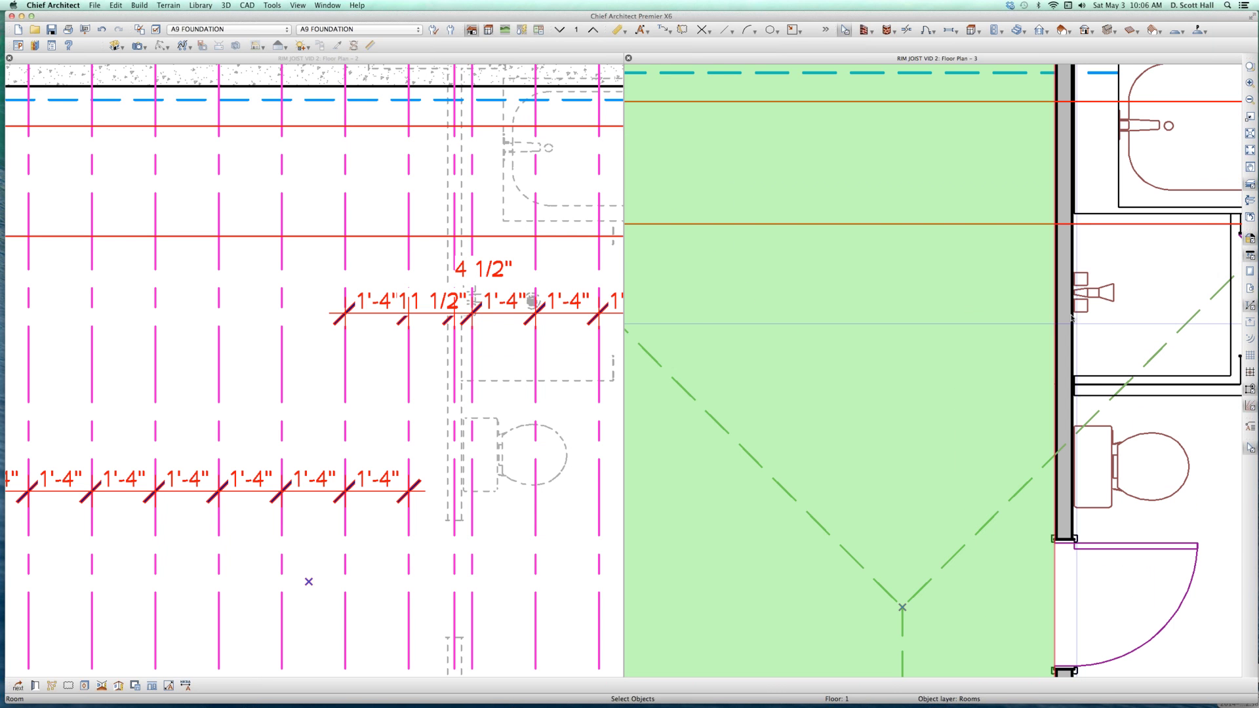
click(1064, 314)
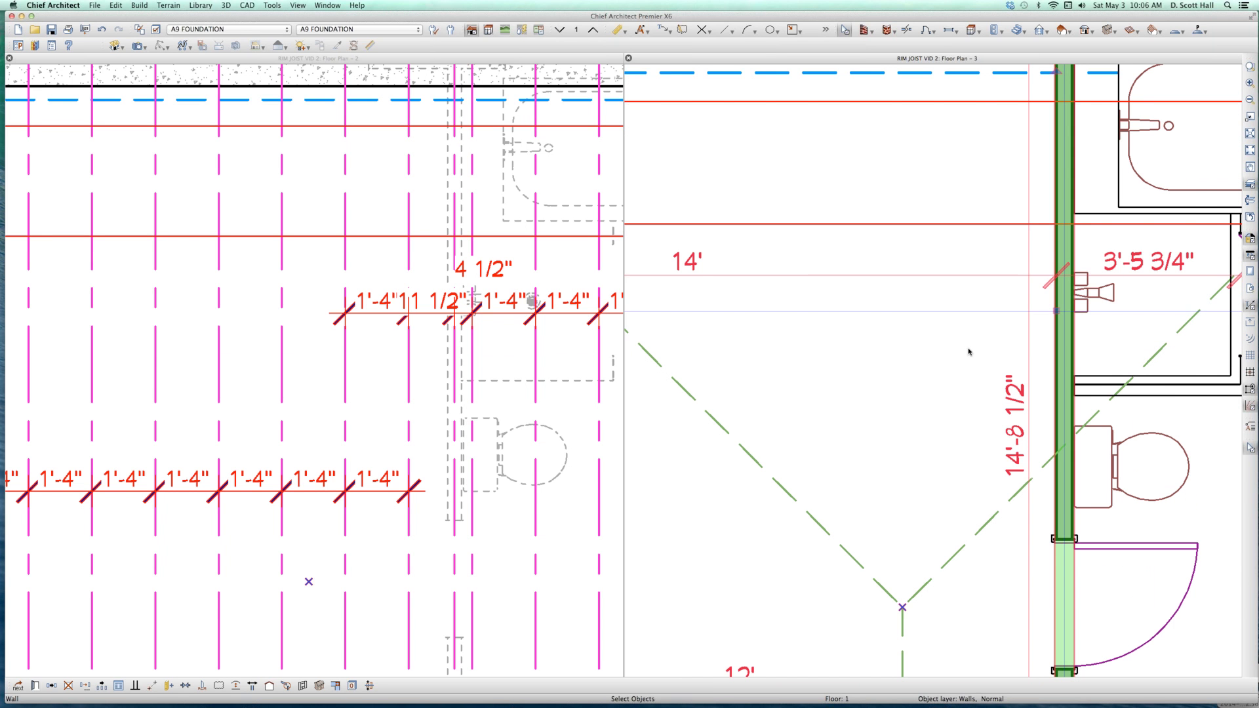
click(801, 394)
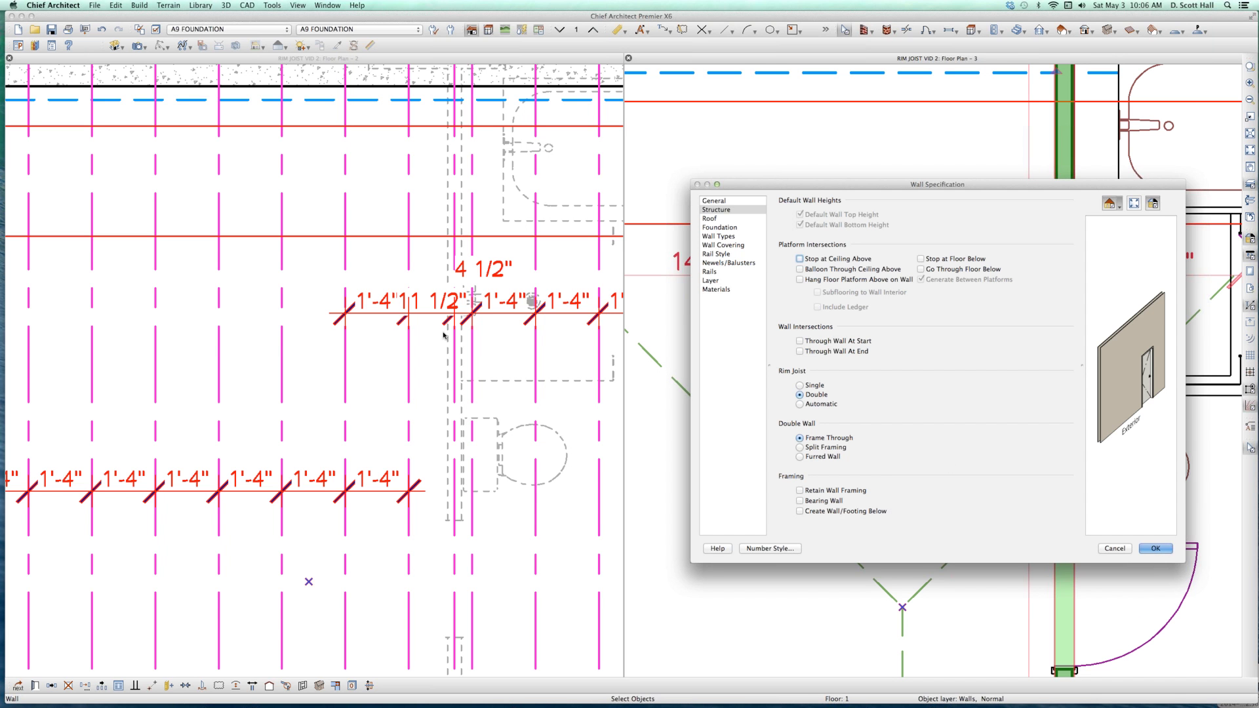
- Select the foundation floor joist beneath that wall and examine its position relative to the neighbouring joist
click(453, 358)
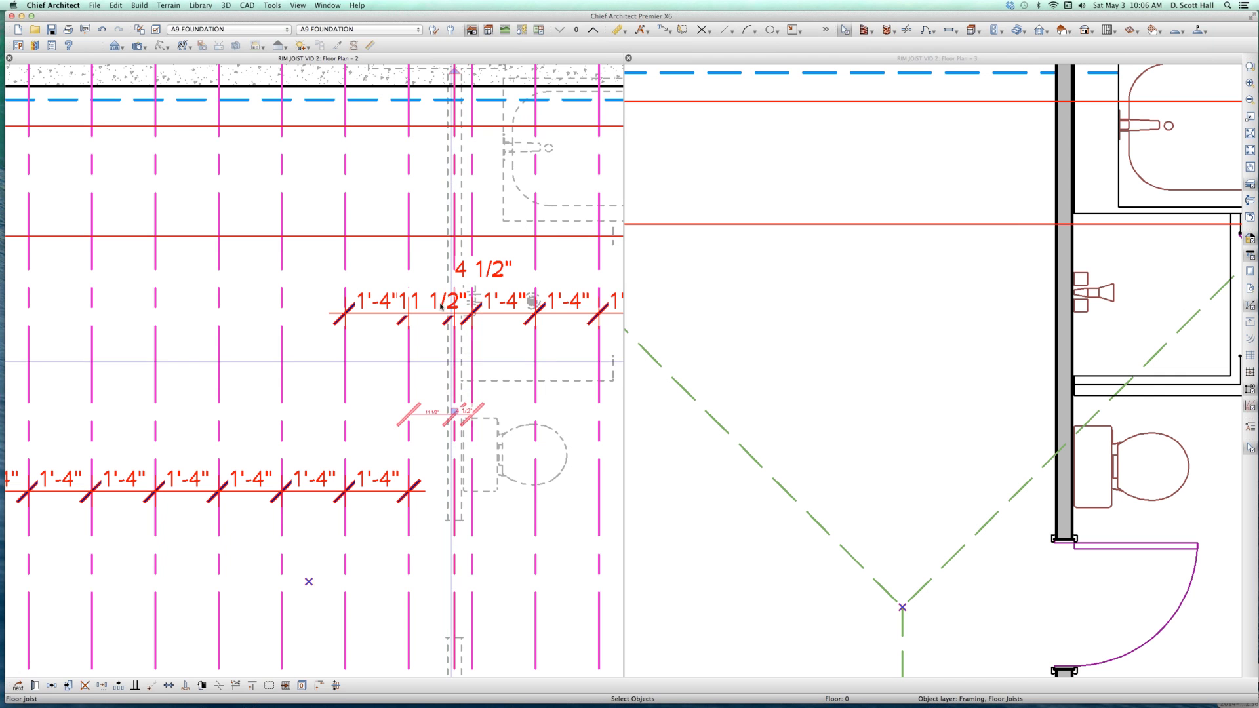
click(407, 356)
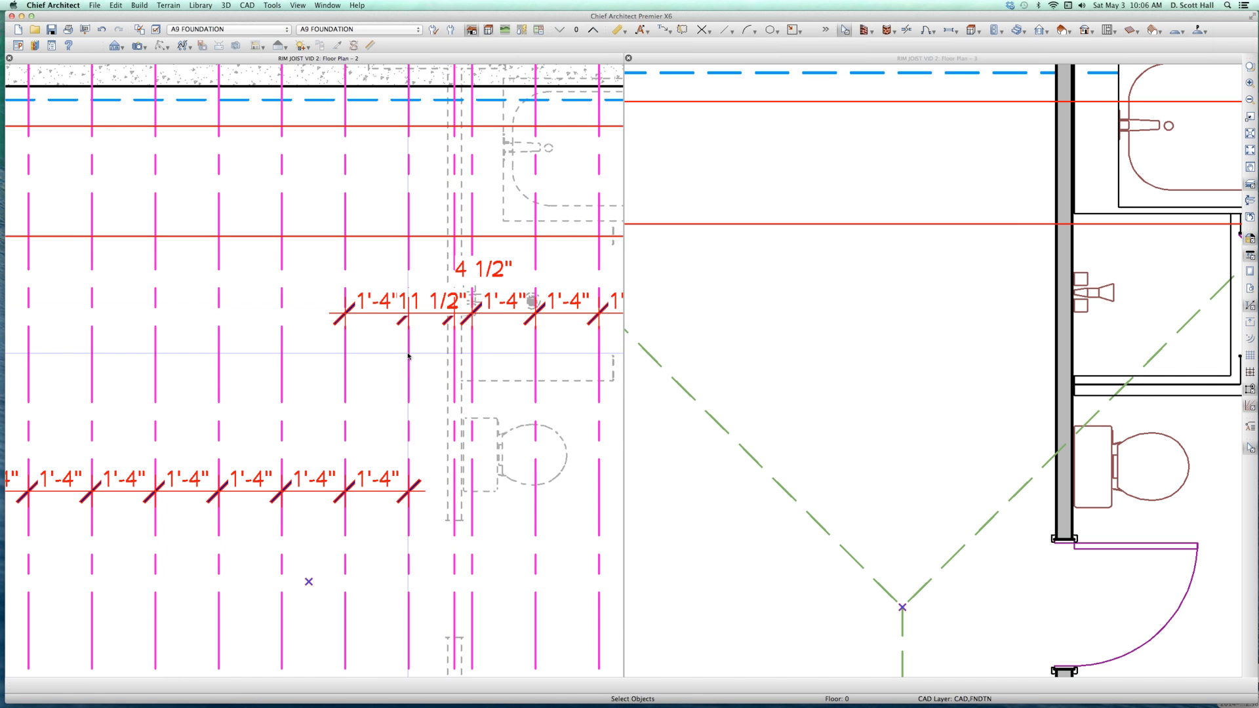
scroll(531, 300, up, 2)
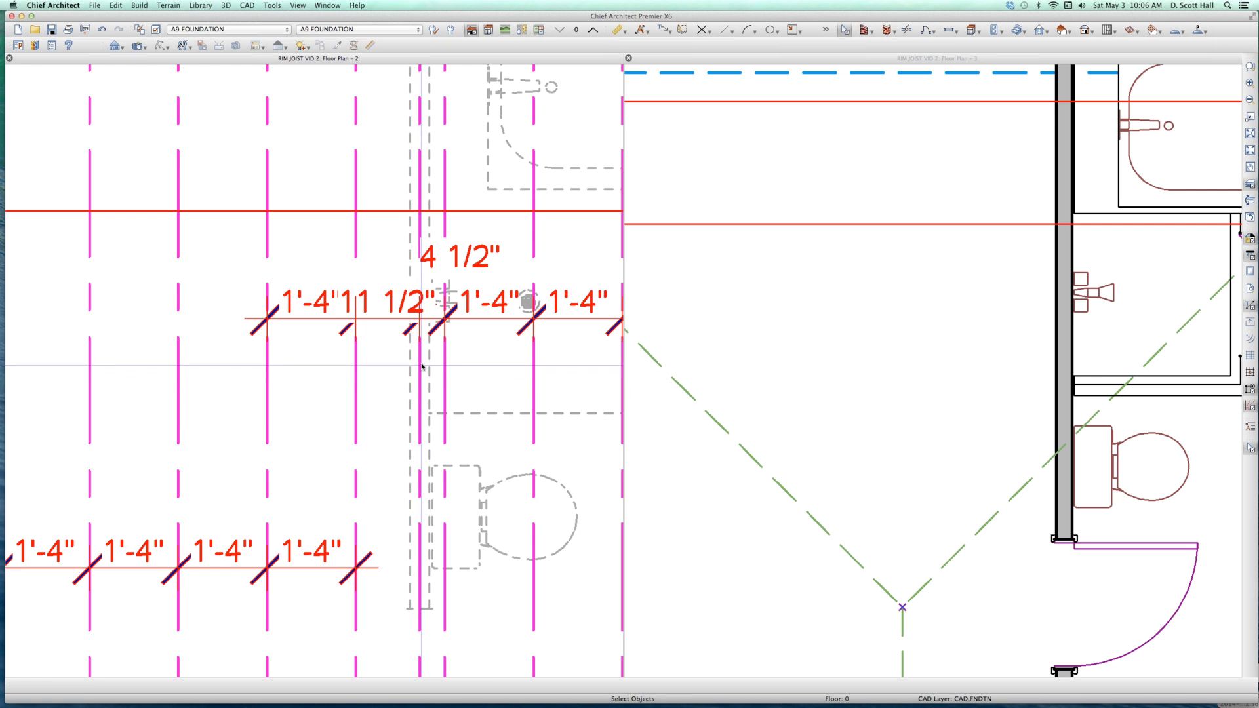
scroll(421, 366, down, 1)
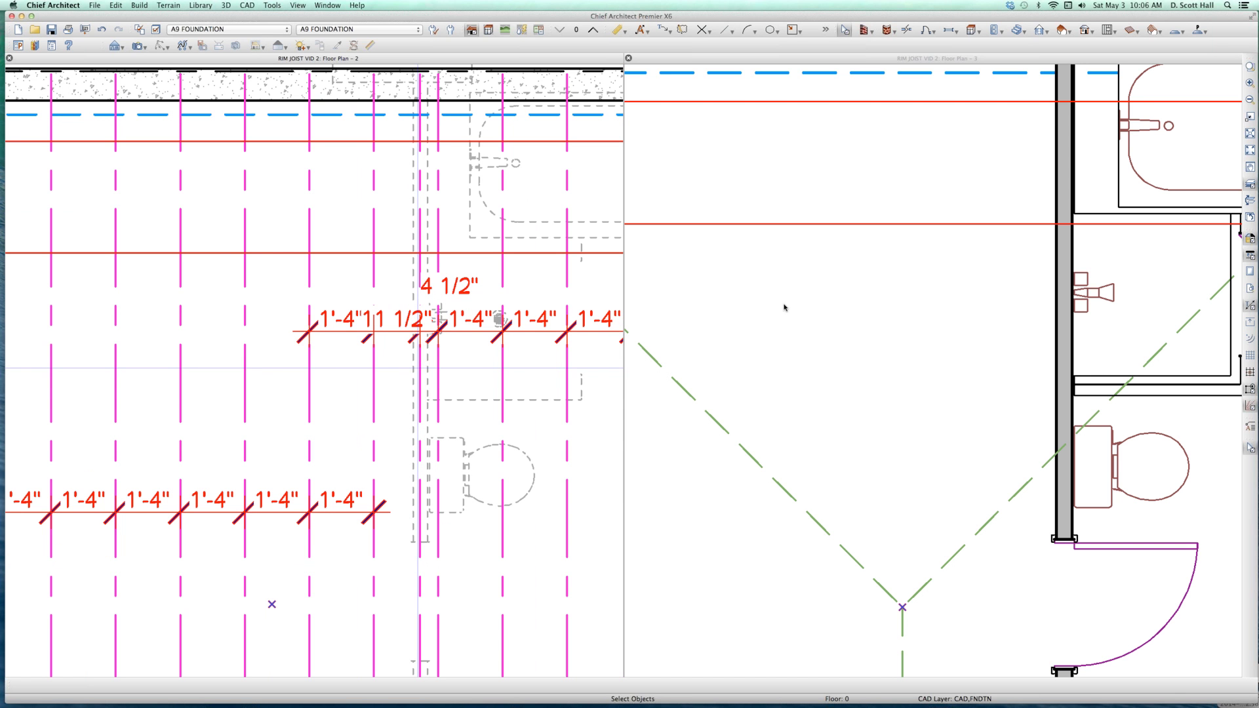
- Reopen the bathroom wall's structure settings to check the rim joist option, and accept the dialog
click(1069, 323)
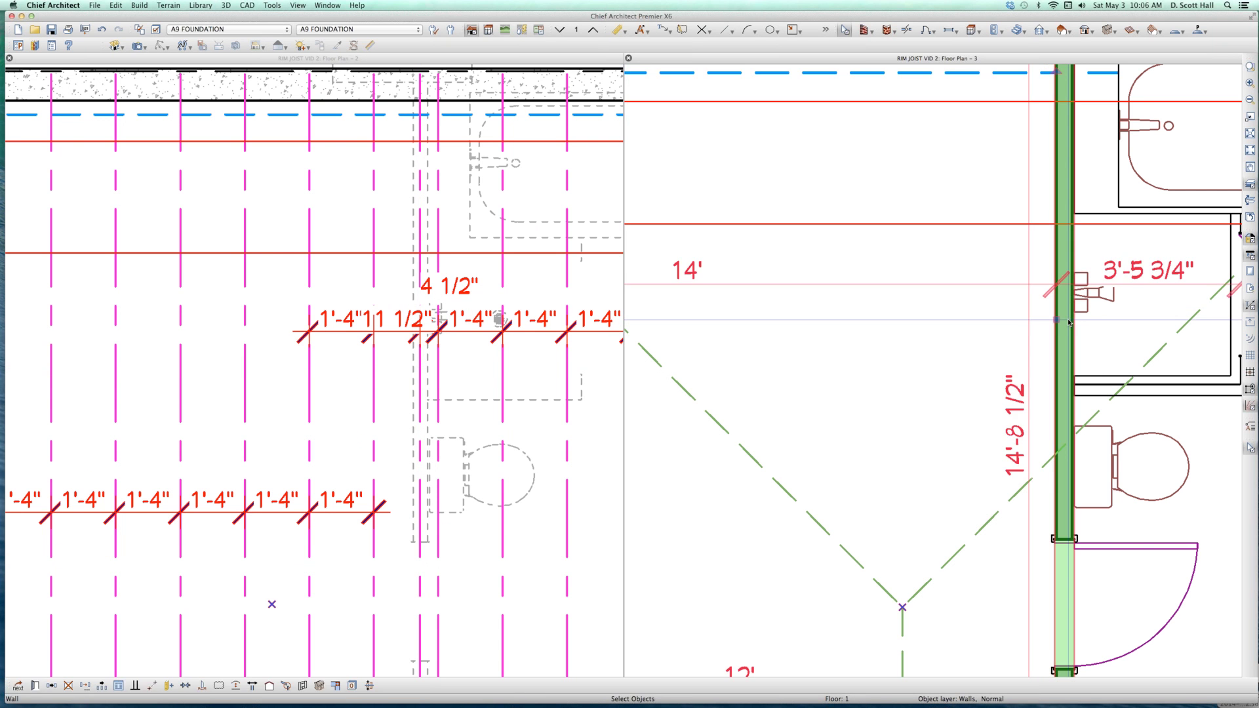
key(super+e)
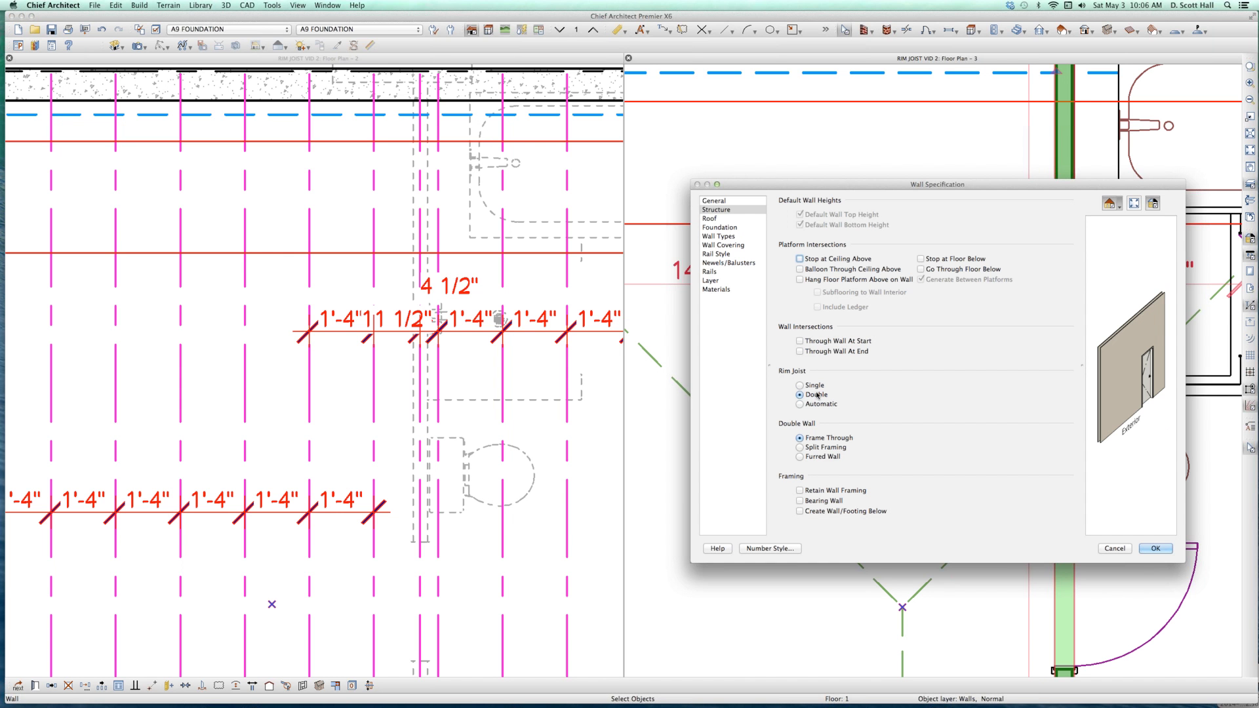
click(1155, 549)
click(869, 481)
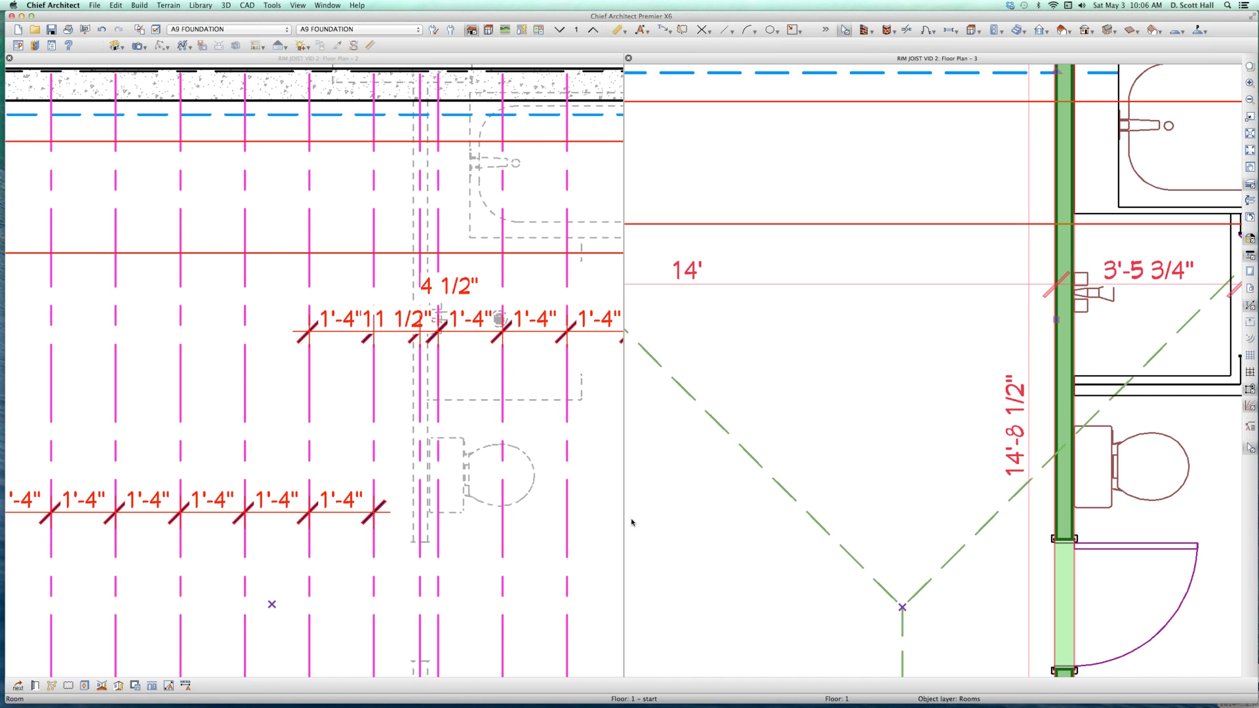
- Examine the joist spacing in the foundation plan around the paired joists beneath the short wall by the stairs
key(F12)
click(521, 486)
click(522, 487)
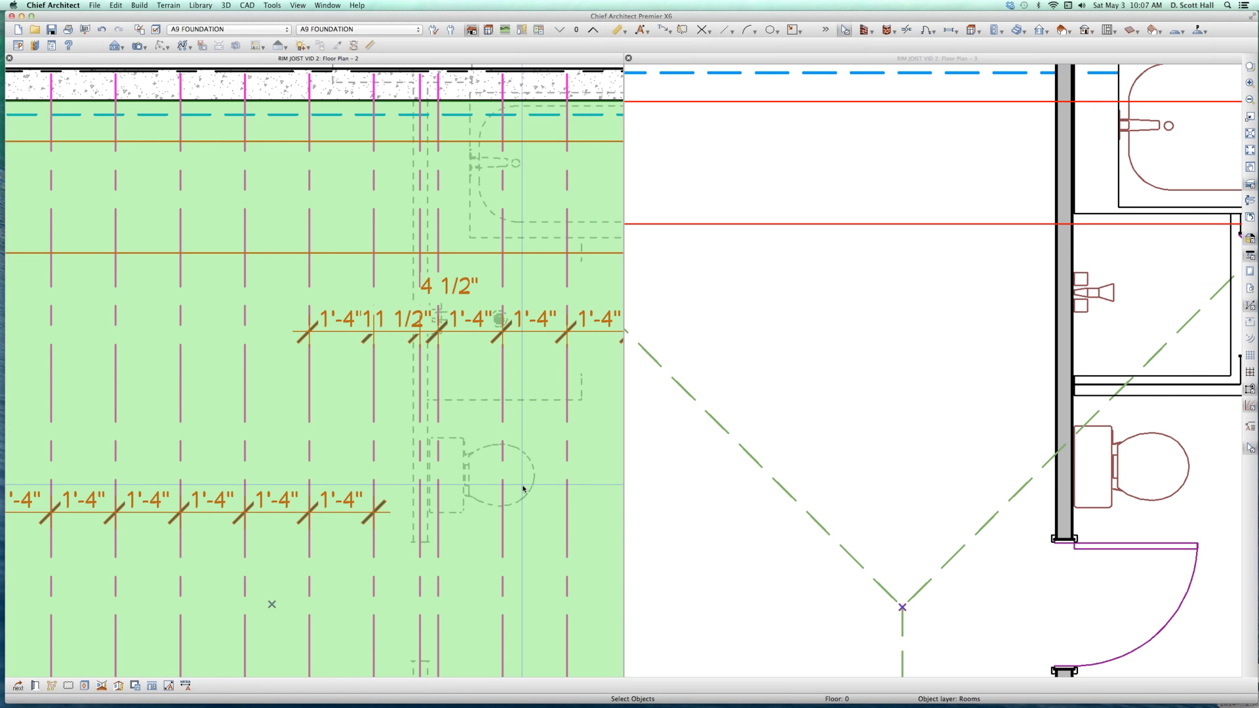
key(Escape)
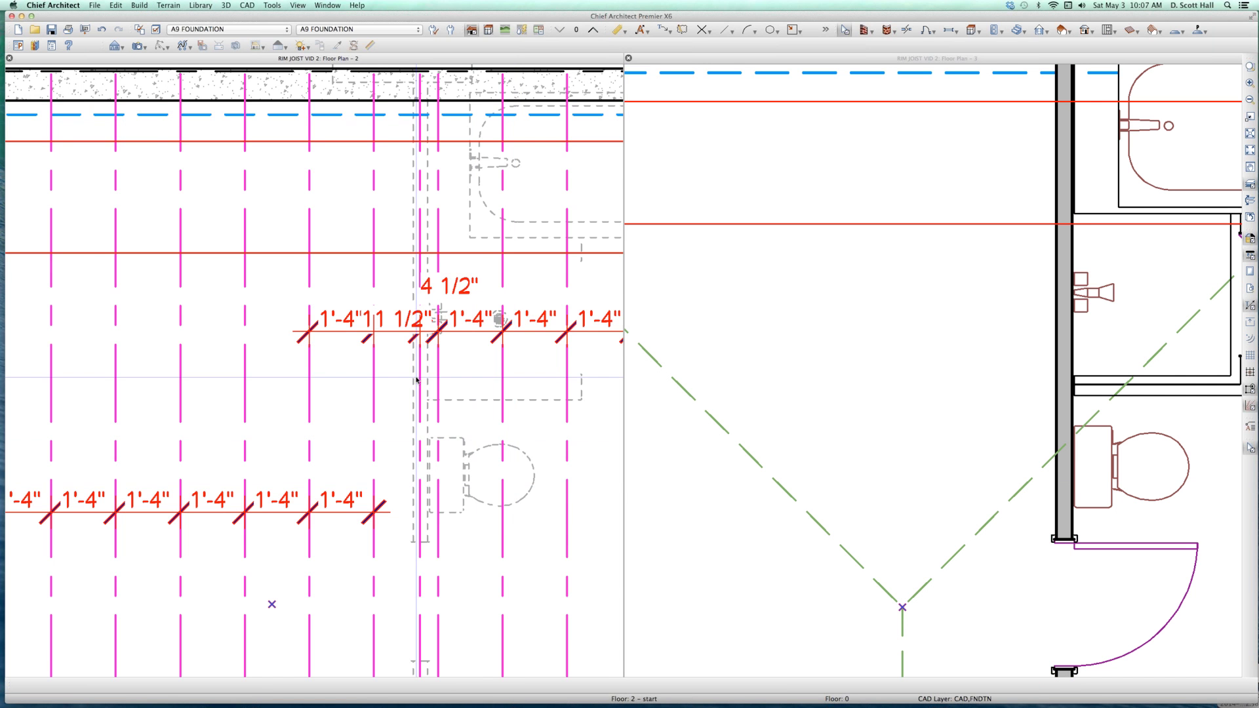
scroll(431, 343, down, 4)
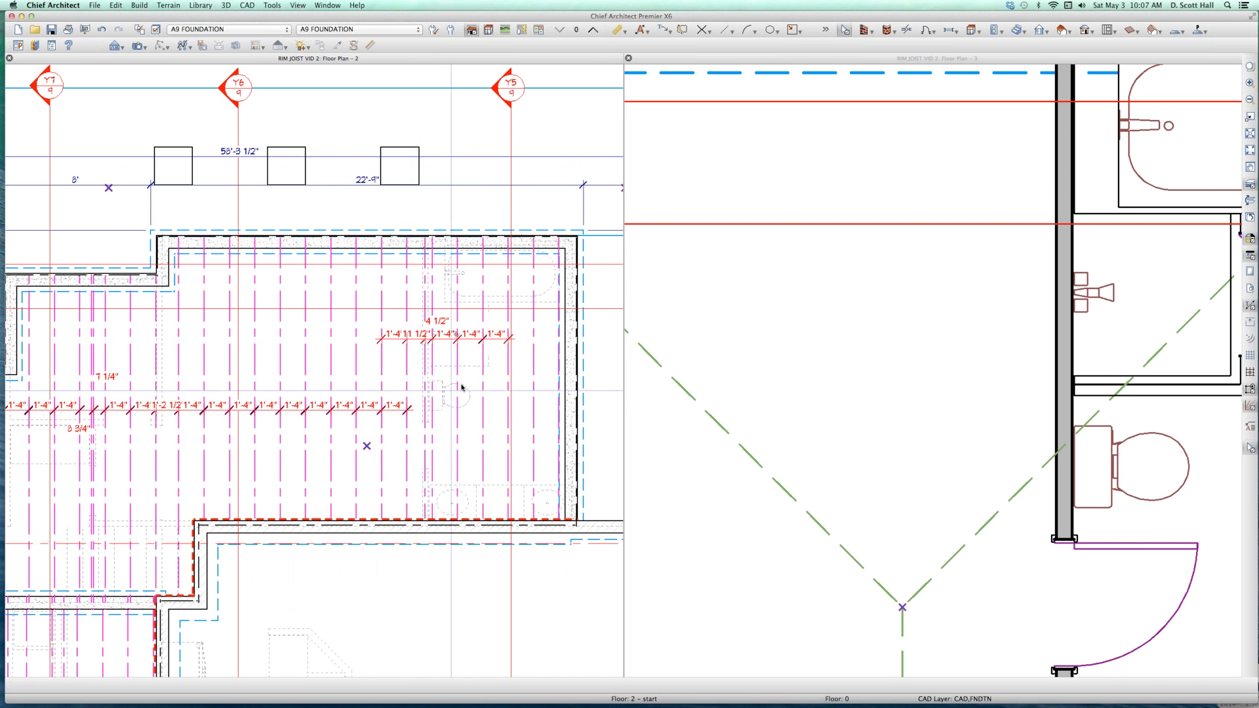
scroll(256, 439, down, 2)
scroll(256, 439, up, 4)
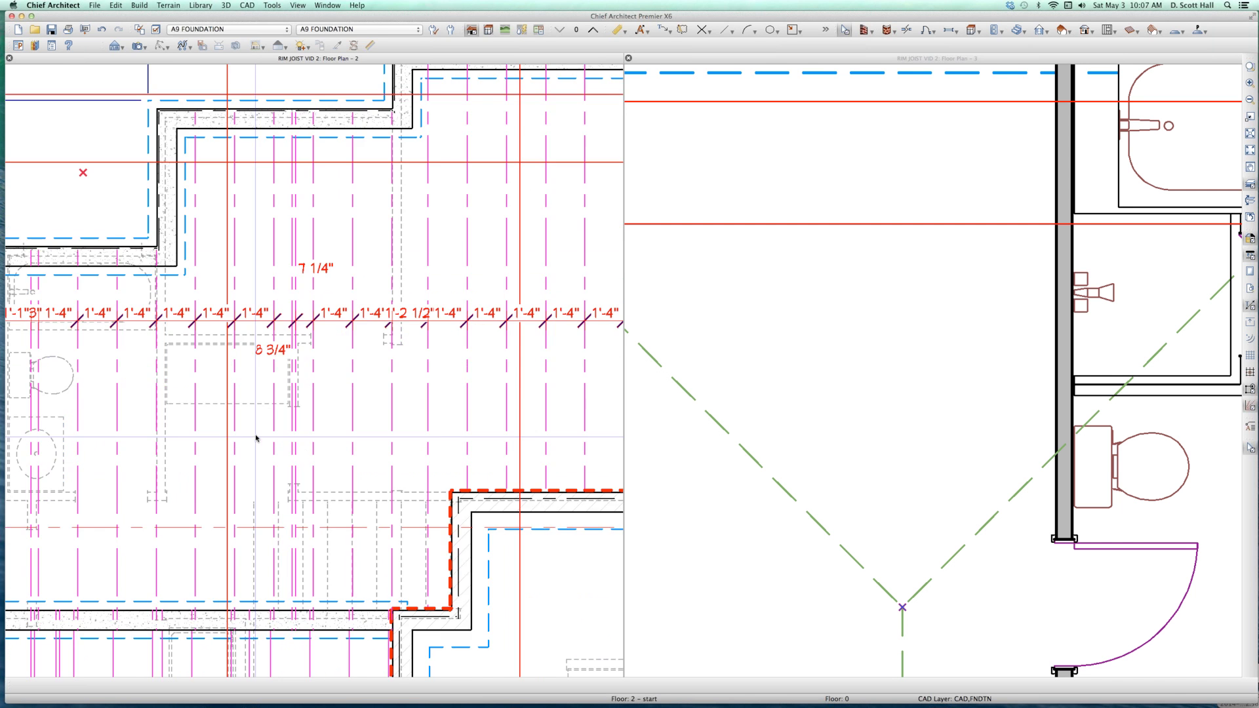
scroll(302, 375, up, 2)
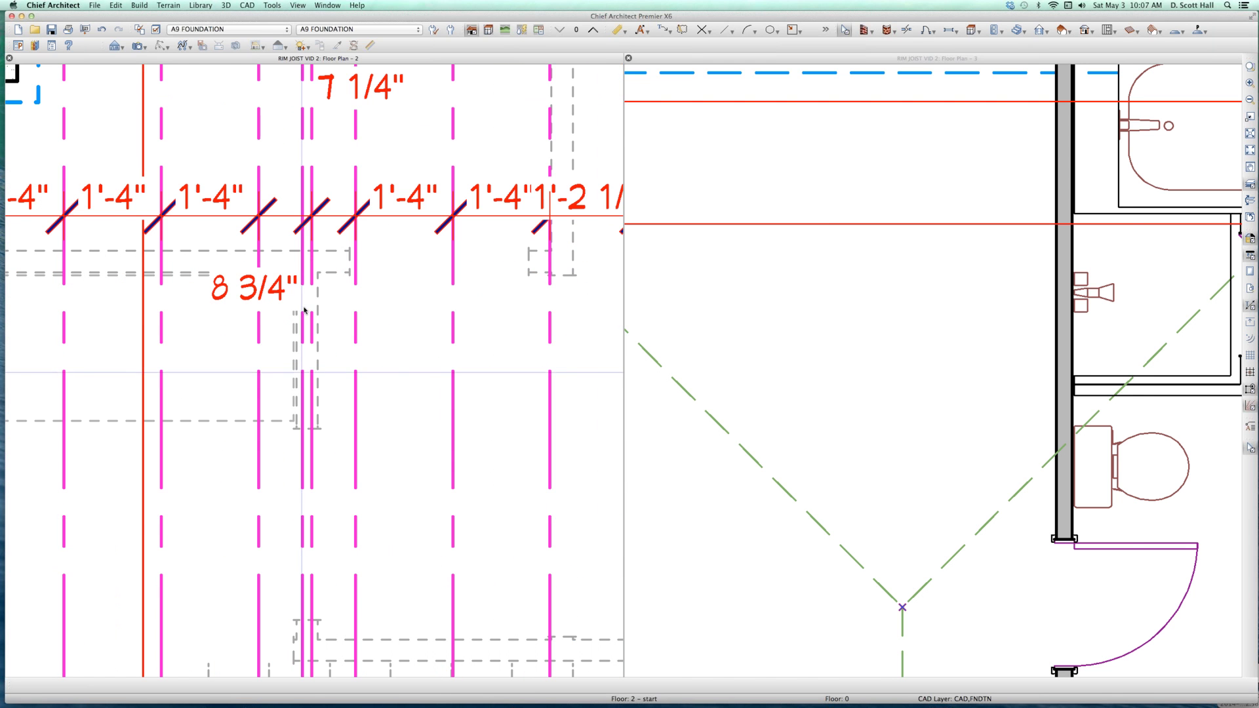
- Check the rim joist option in the structure settings of the first-floor short wall containing the door above the stairs
click(879, 349)
scroll(1118, 353, down, 3)
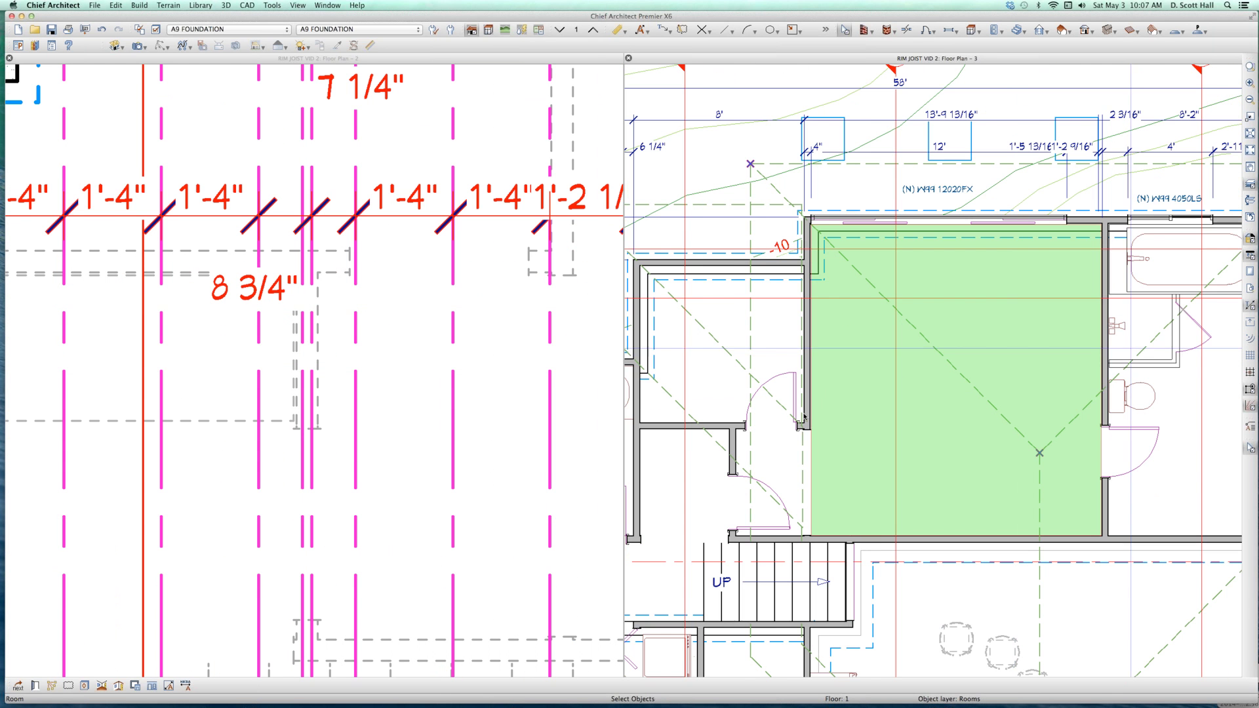
scroll(693, 452, up, 2)
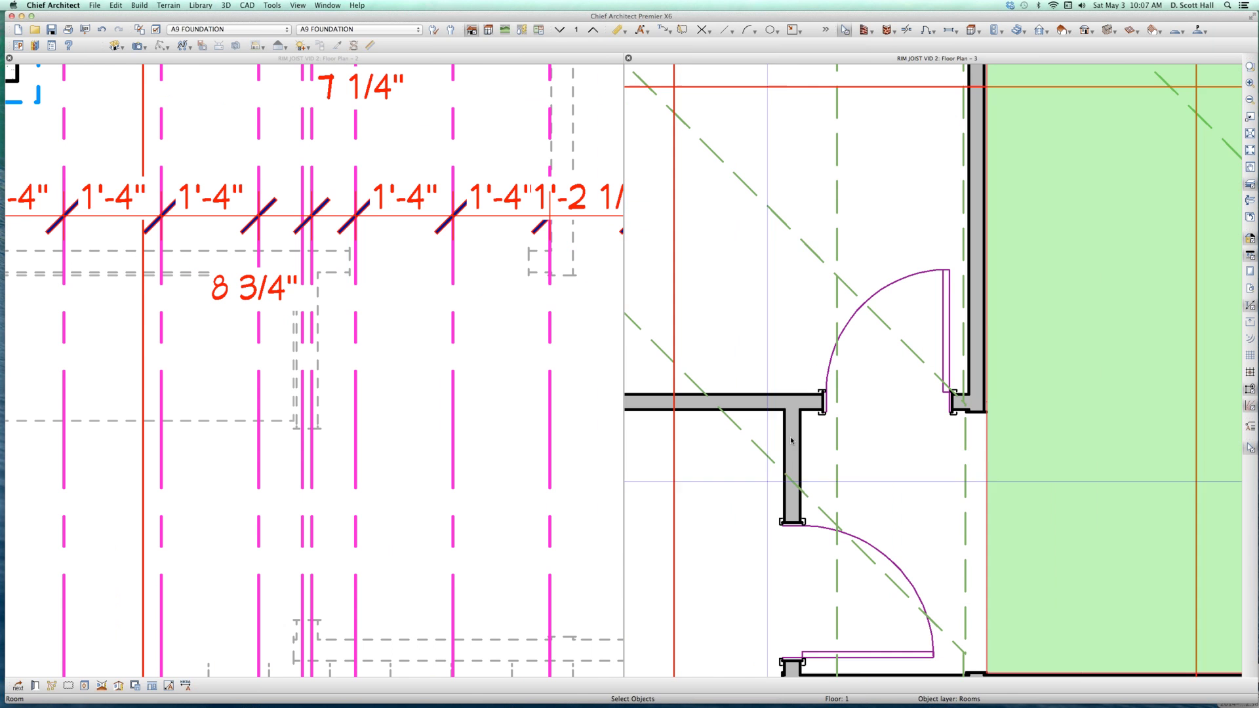
click(792, 459)
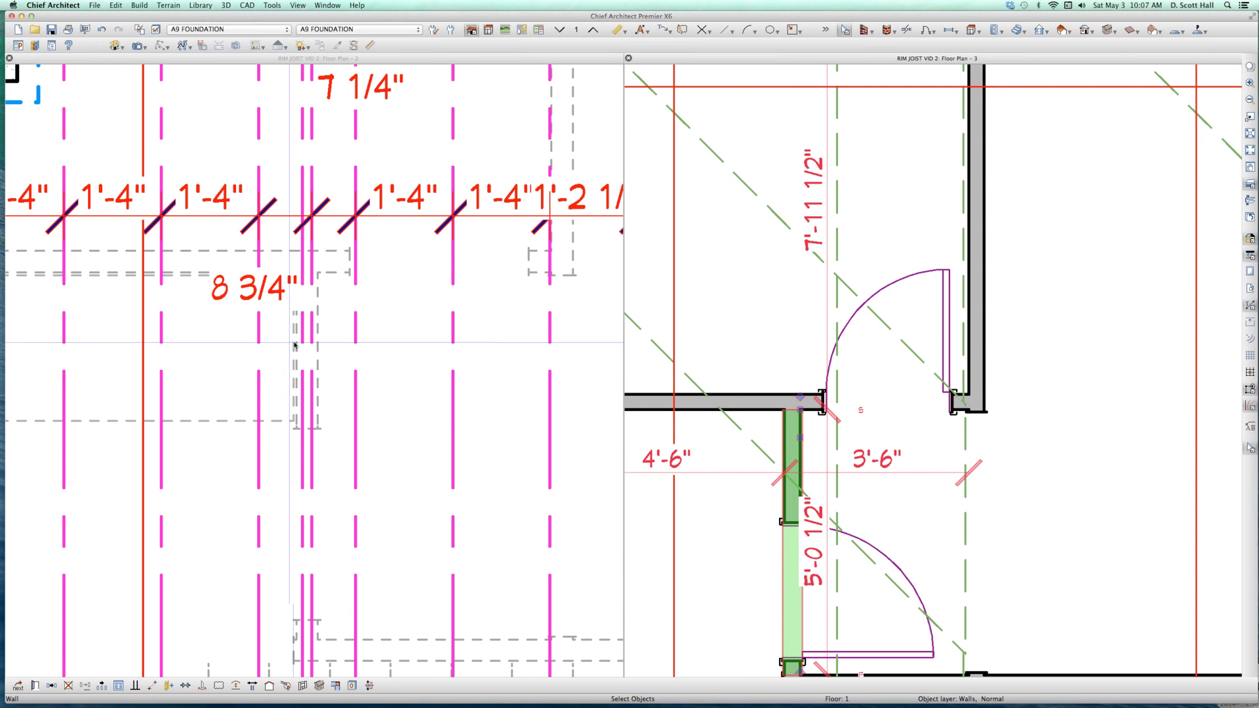
scroll(293, 345, down, 2)
scroll(294, 345, up, 1)
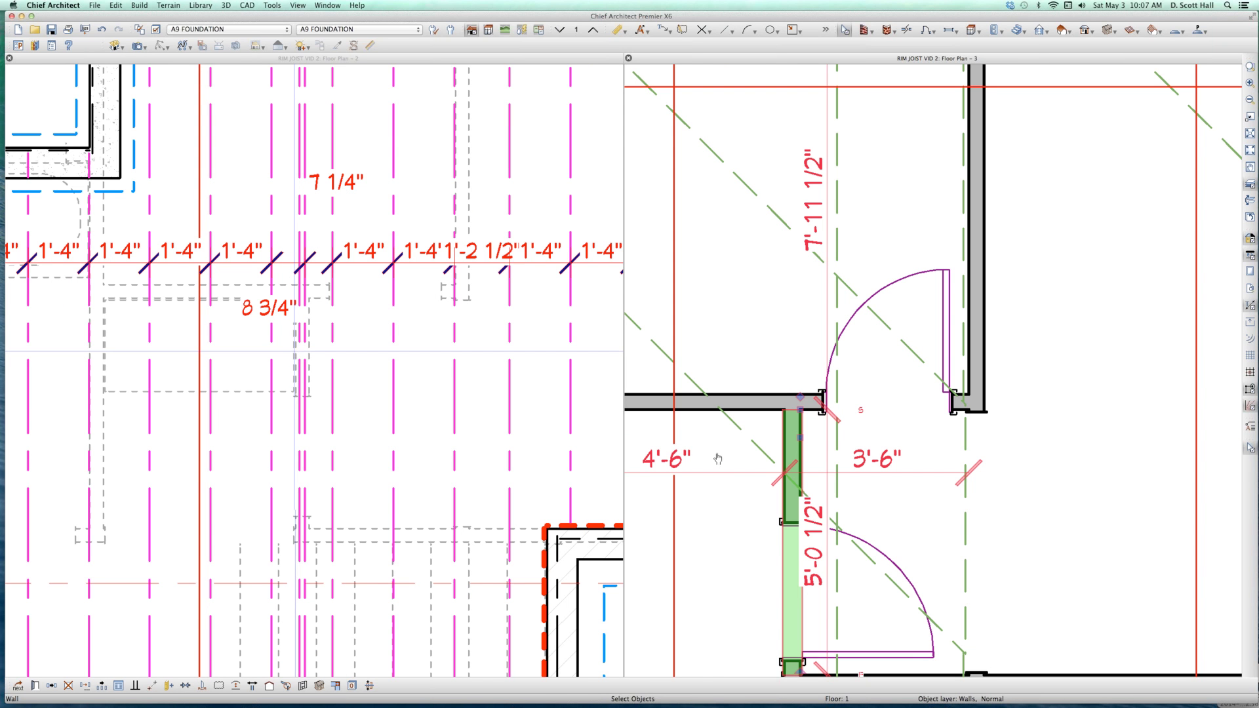
key(Escape)
click(794, 439)
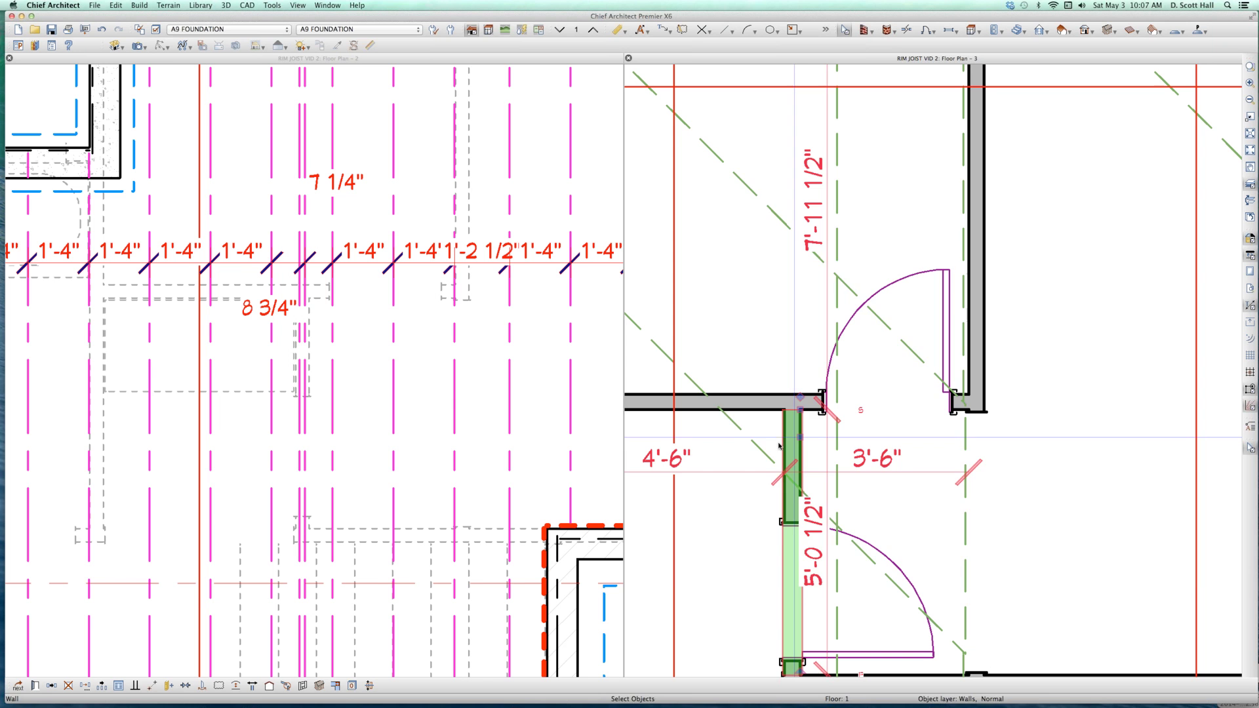
double_click(780, 445)
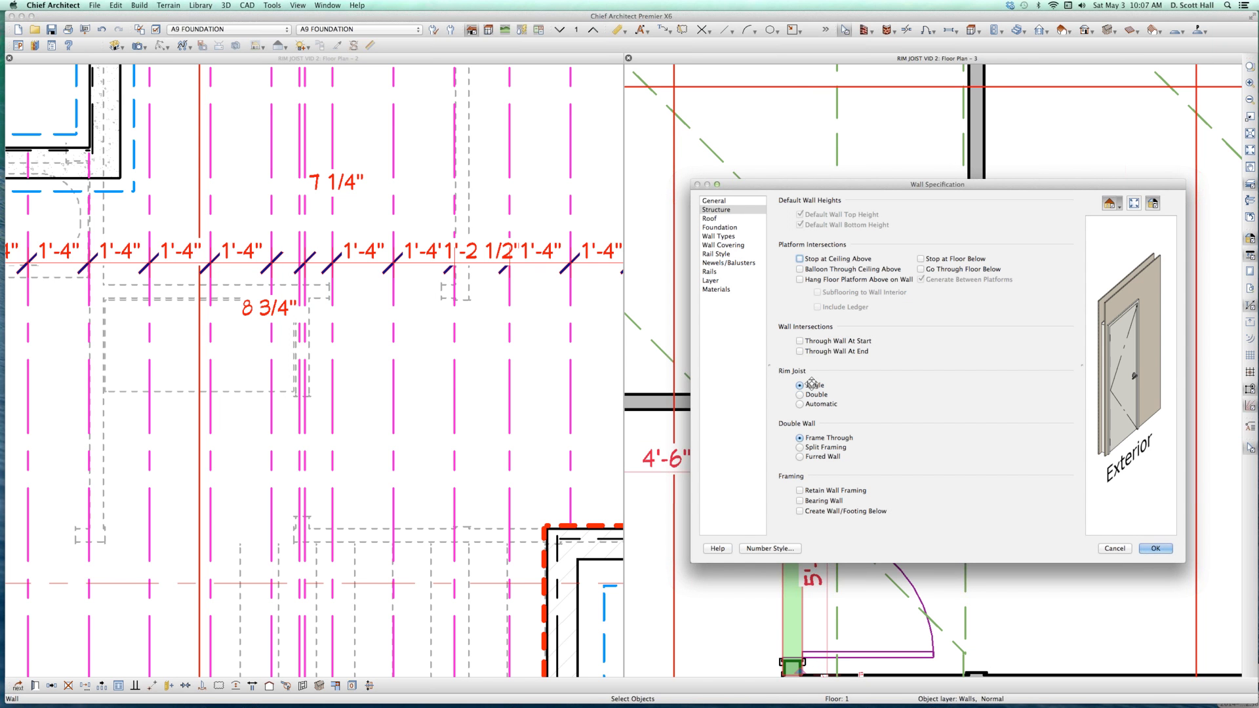
click(1154, 549)
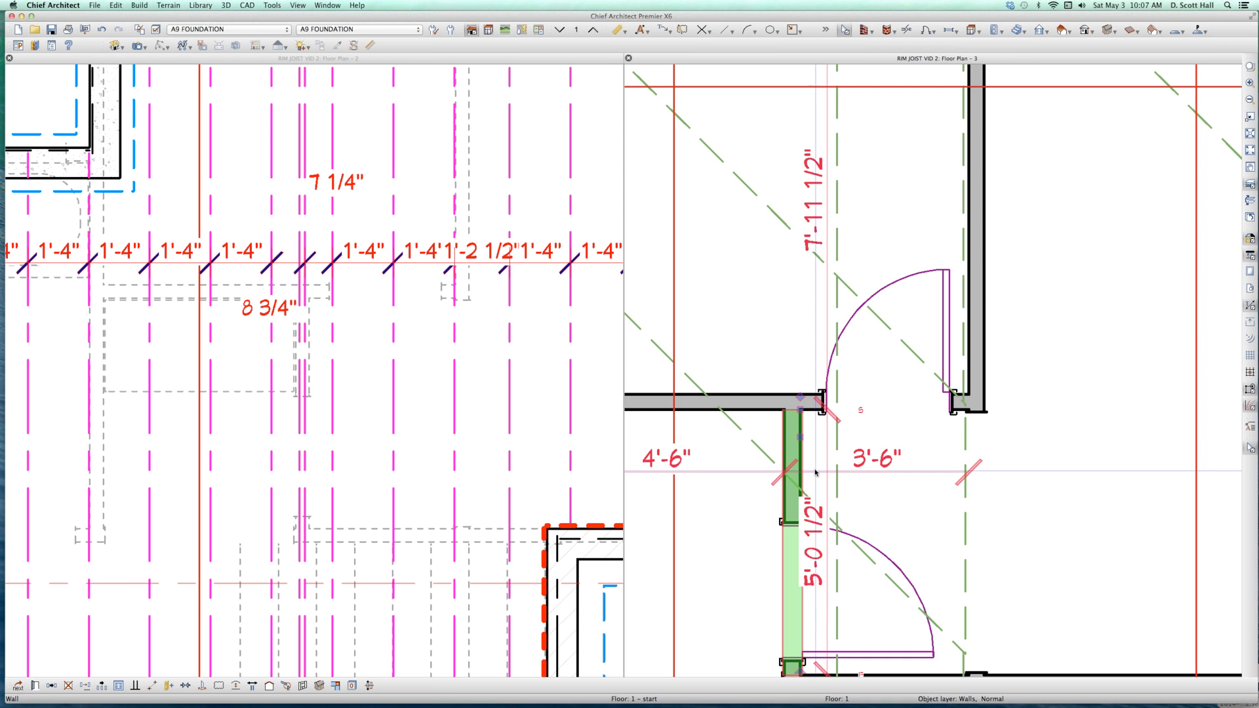
- Select the foundation floor joist beneath the short wall and examine its spacing from the adjacent joists
key(f)
click(295, 378)
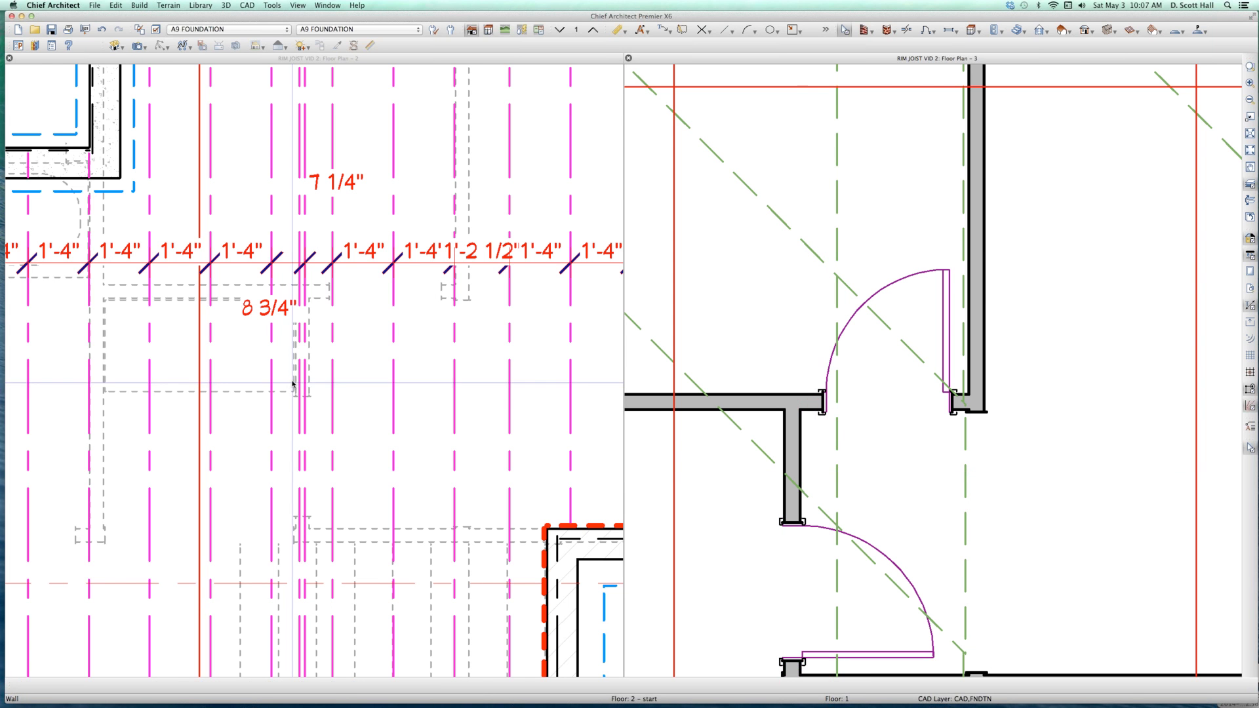
click(301, 383)
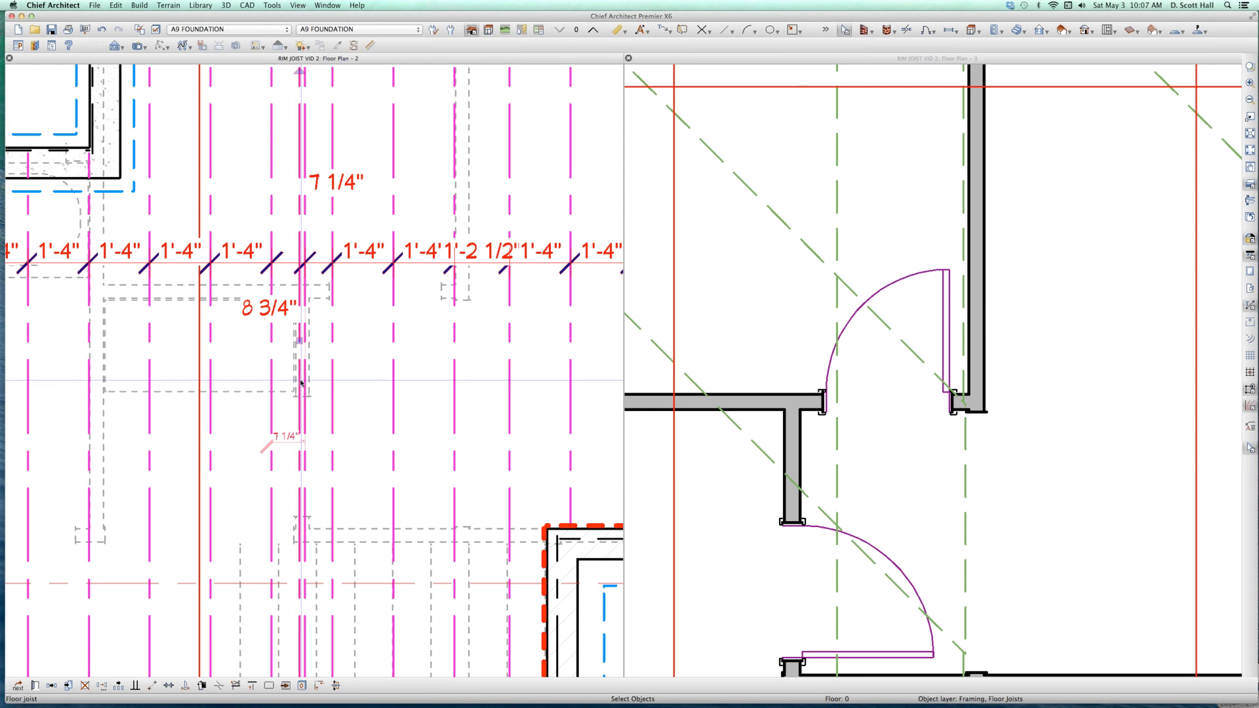
scroll(301, 372, up, 1)
scroll(301, 372, up, 1)
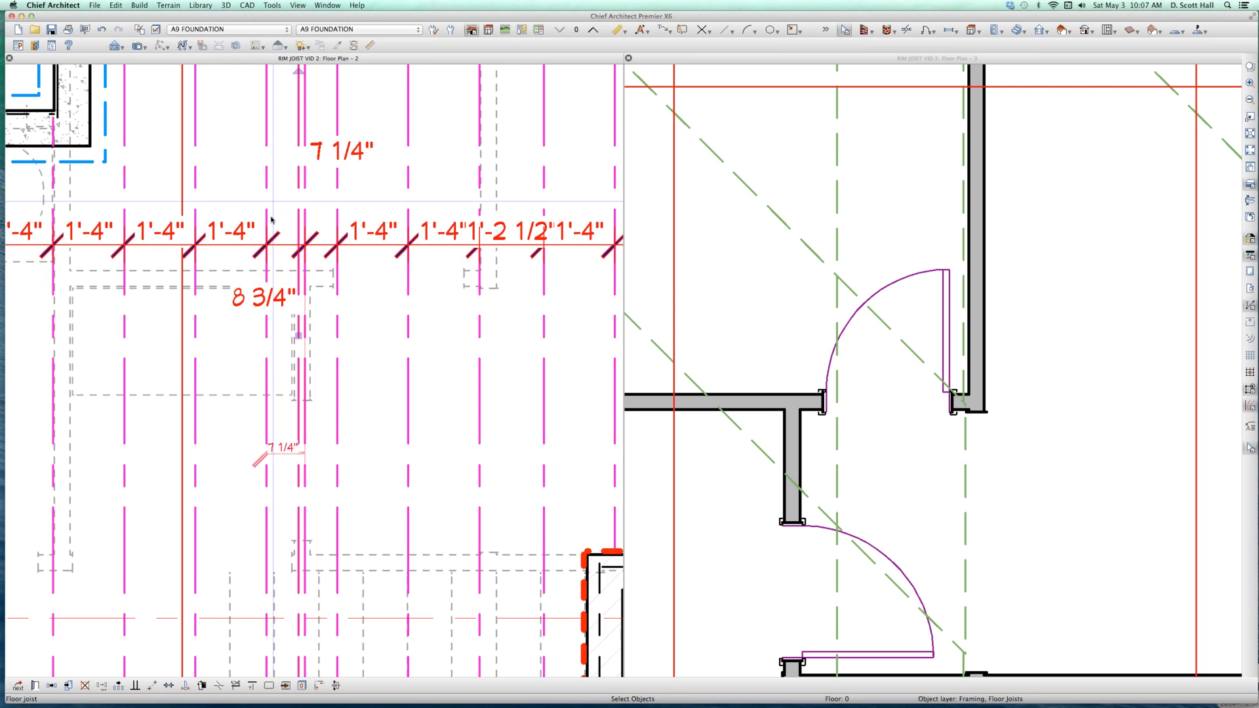
scroll(271, 221, up, 1)
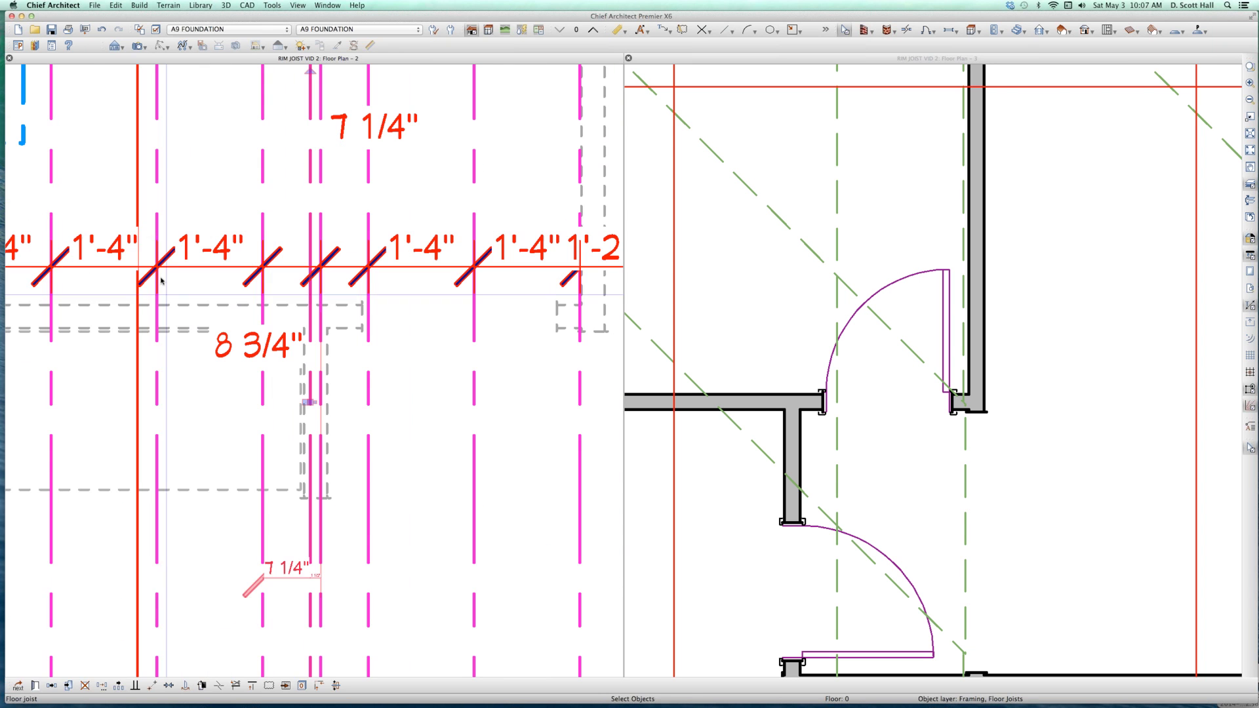
- Examine the dimensioned joist spacing around the paired joists and at the foundation joist beneath the next parallel wall
click(261, 267)
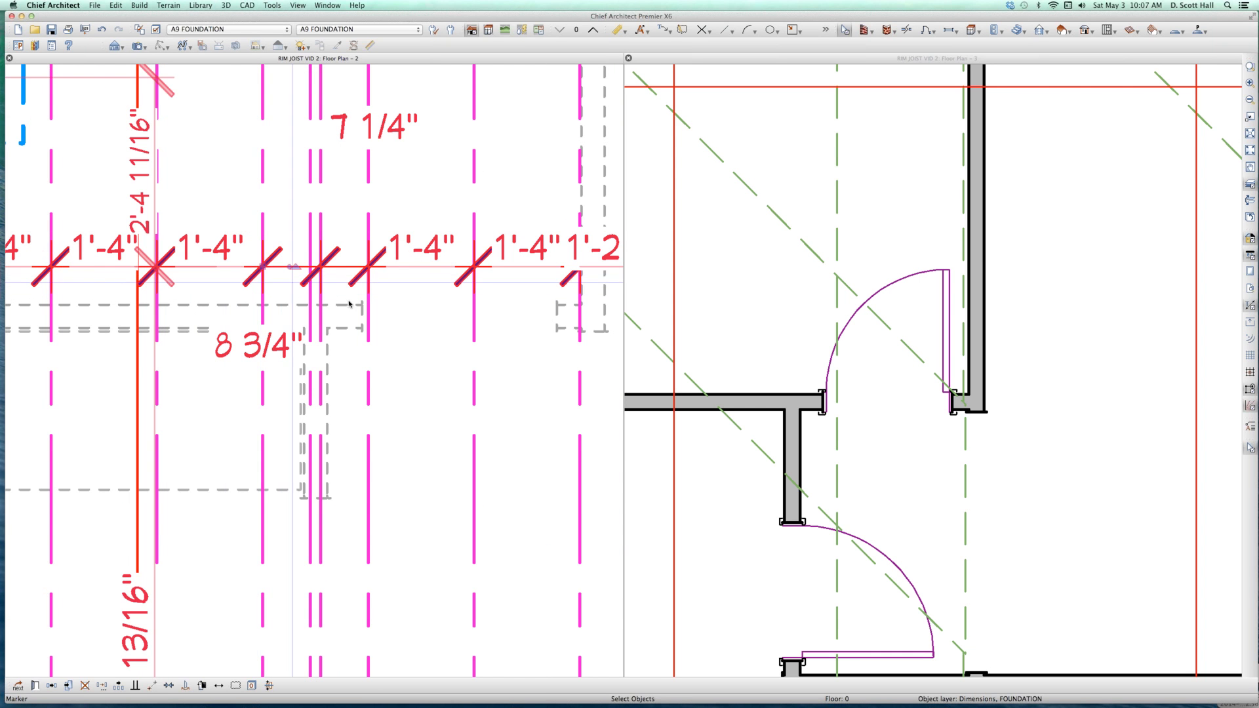
click(369, 268)
drag(326, 298, 335, 295)
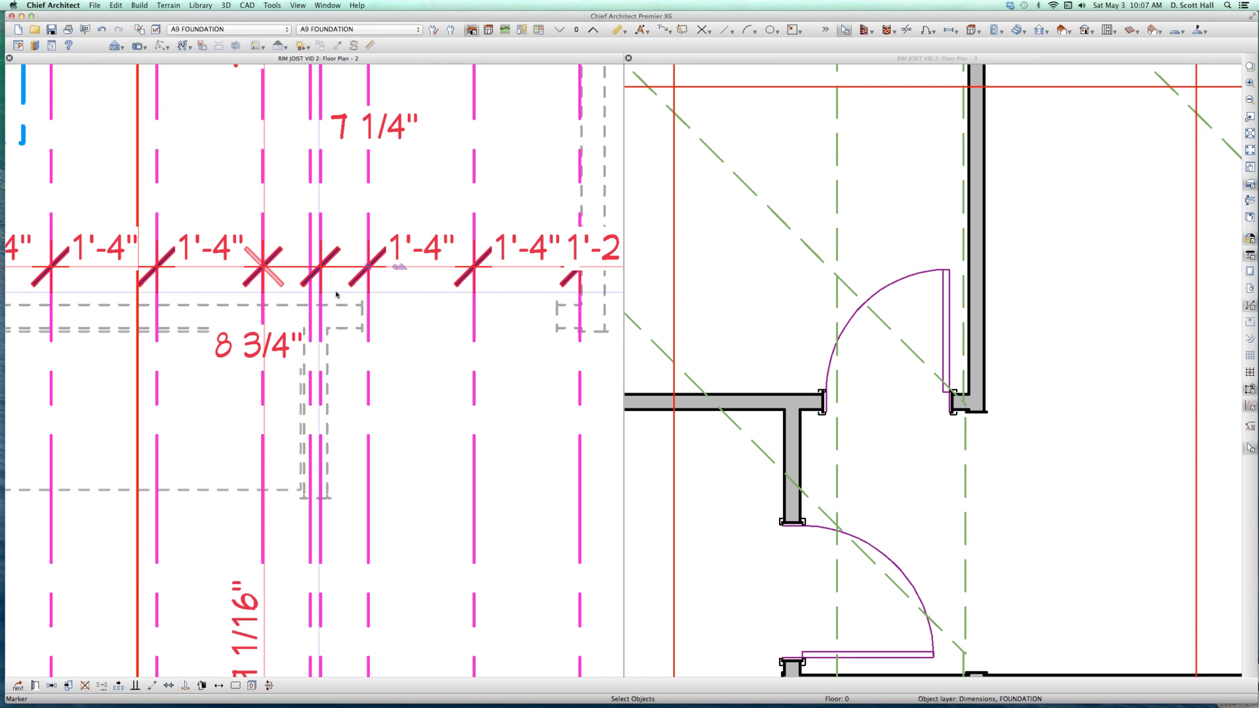
scroll(336, 294, down, 5)
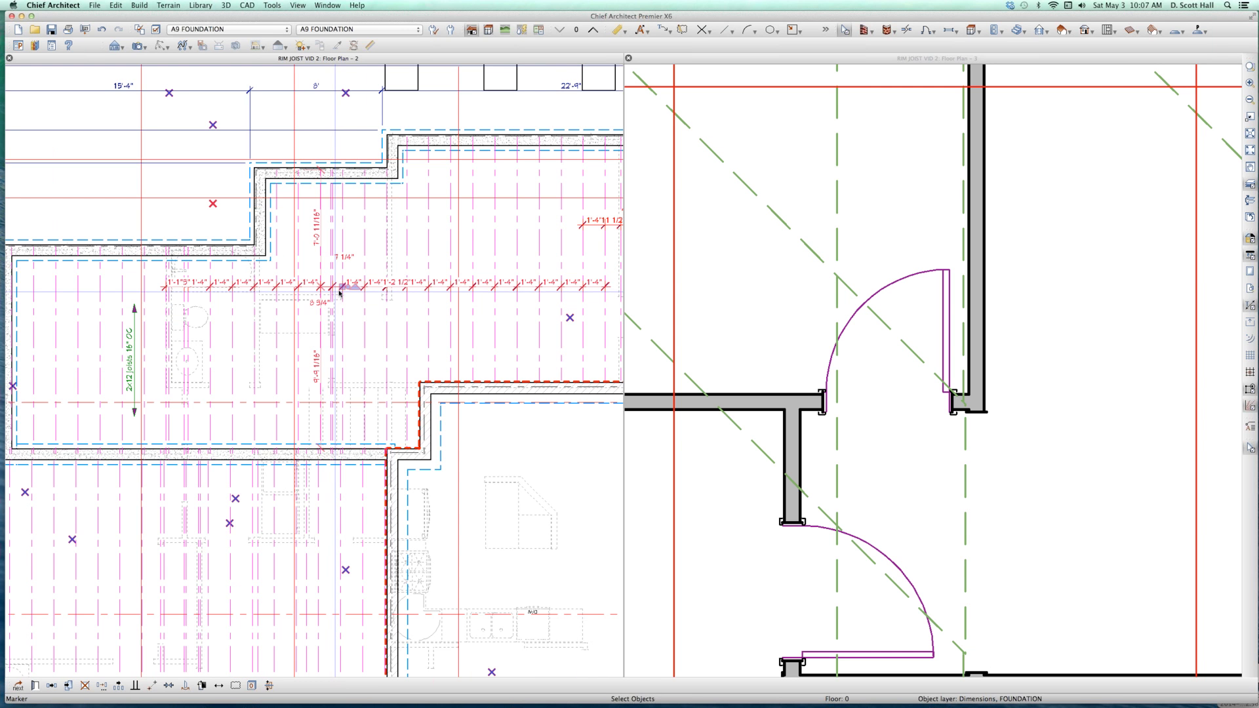
drag(339, 293, 400, 245)
scroll(399, 244, up, 3)
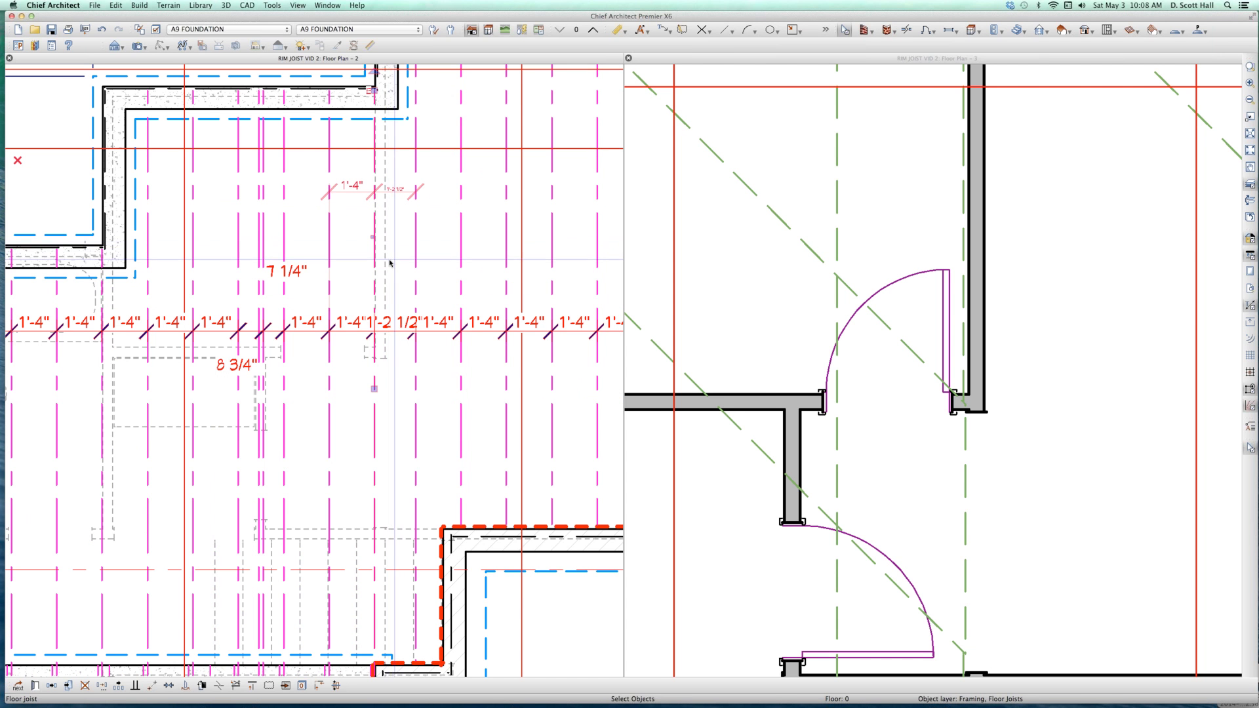
- Check the rim joist option in the structure settings of the long first-floor wall beside the upper door, and accept the dialog
click(987, 191)
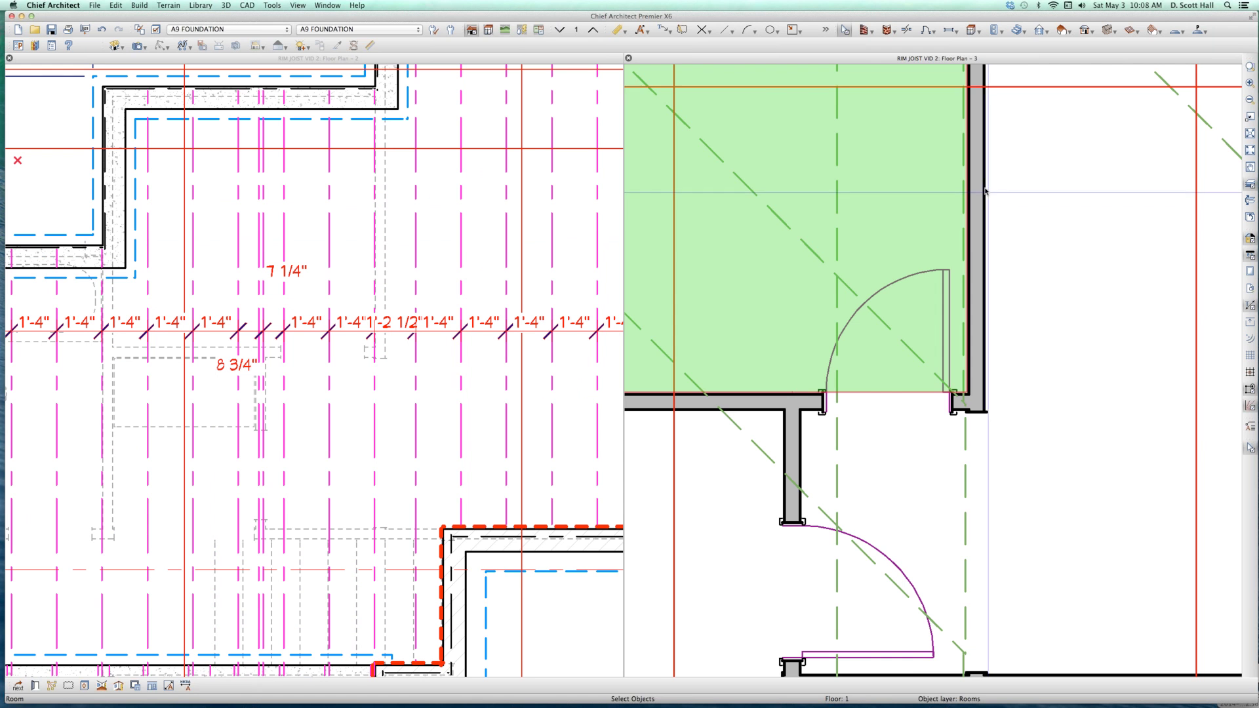
double_click(985, 191)
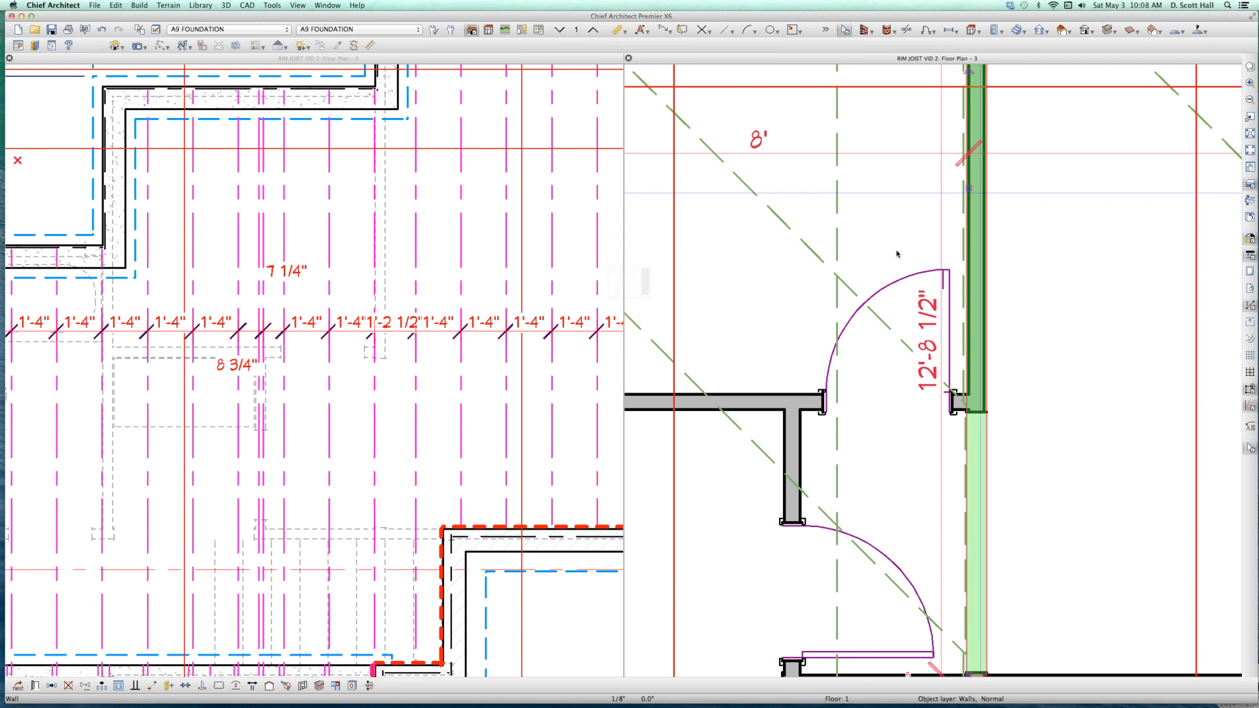
click(817, 396)
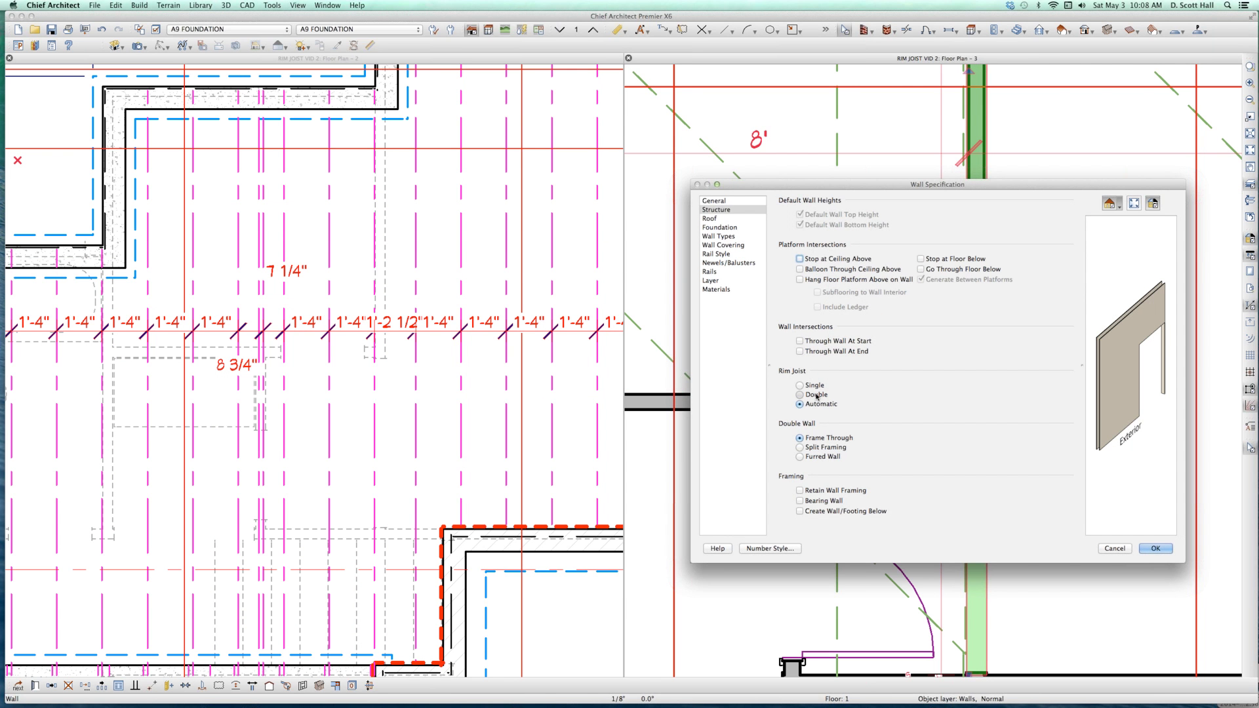
key(Return)
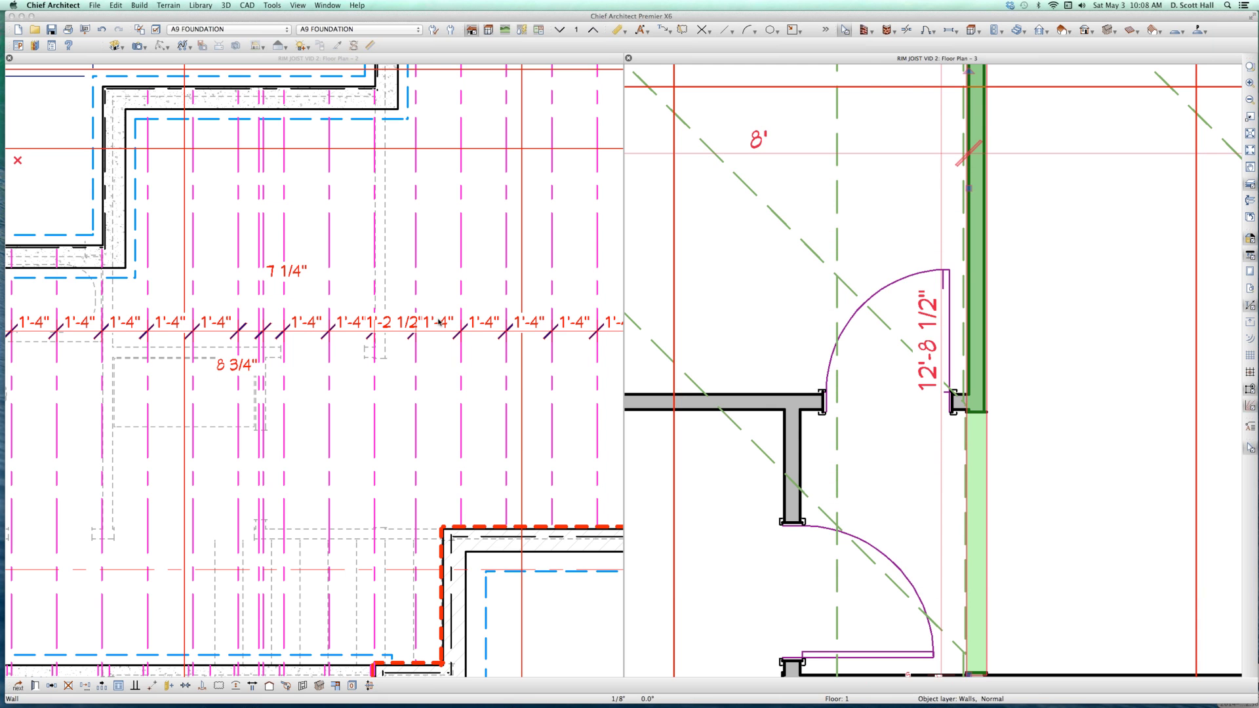
- Select the same long first-floor wall and examine the joist spacing beneath it in the foundation plan
click(440, 321)
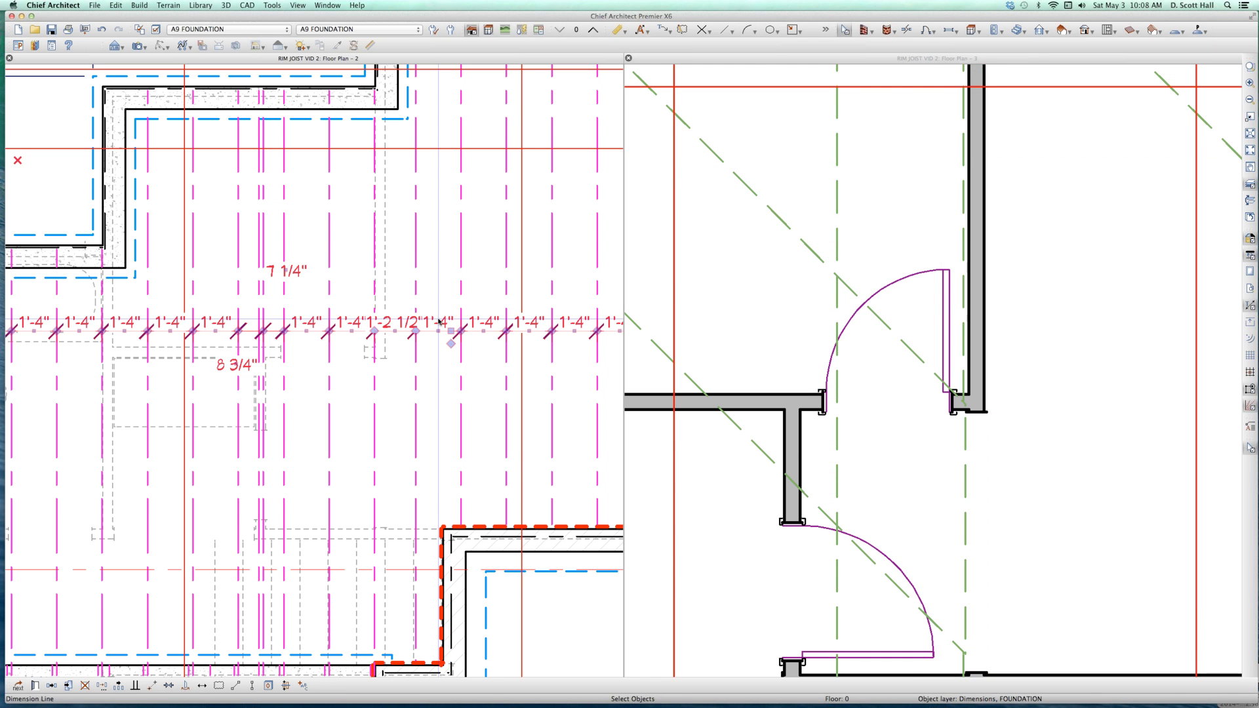
key(f)
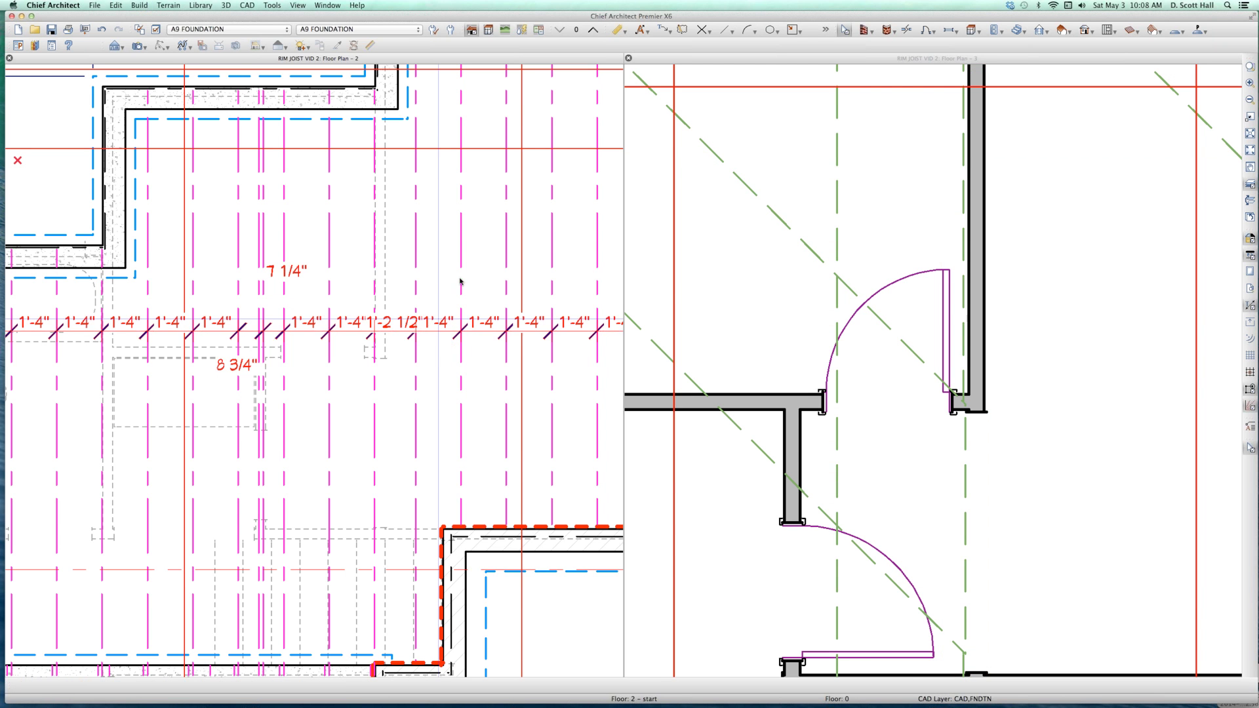
click(965, 270)
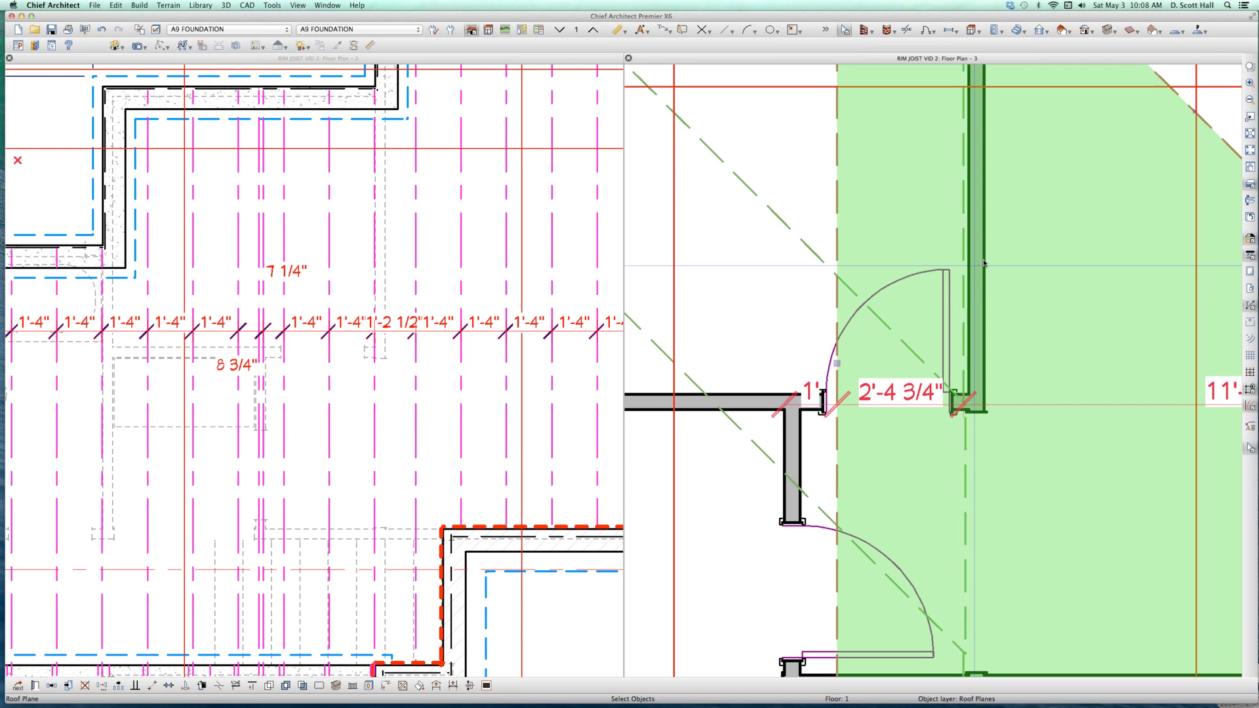
click(974, 269)
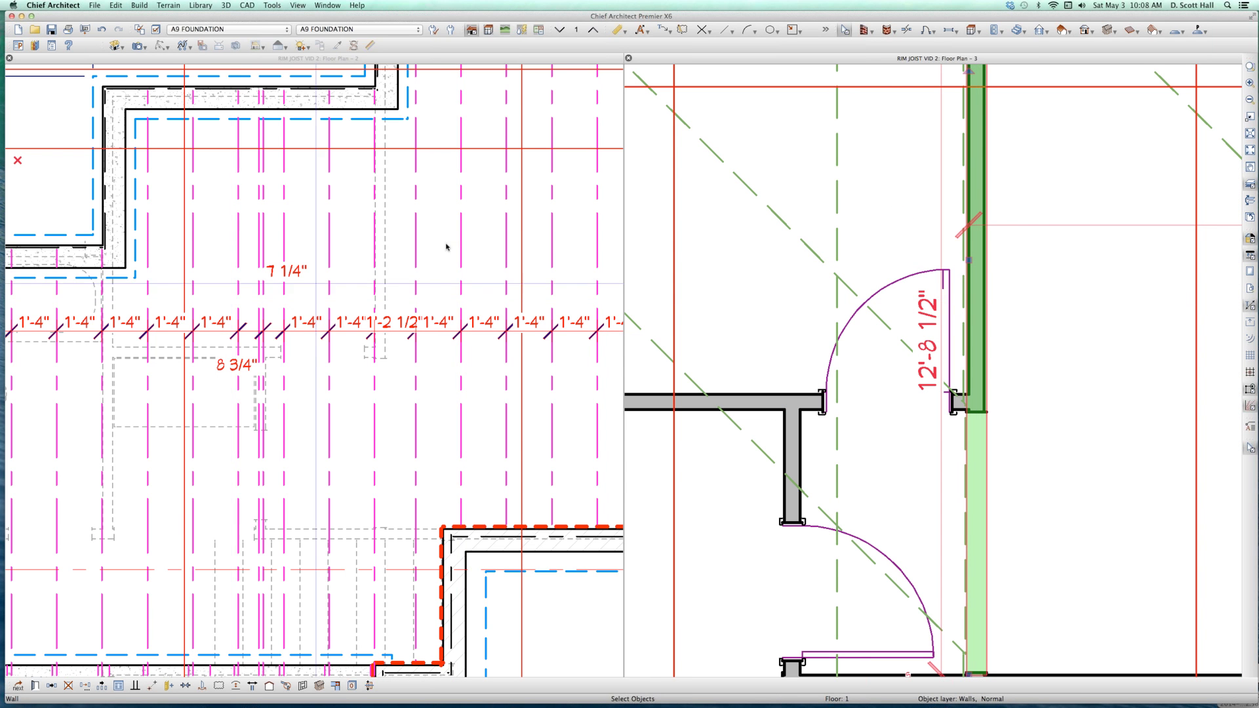
scroll(381, 263, down, 1)
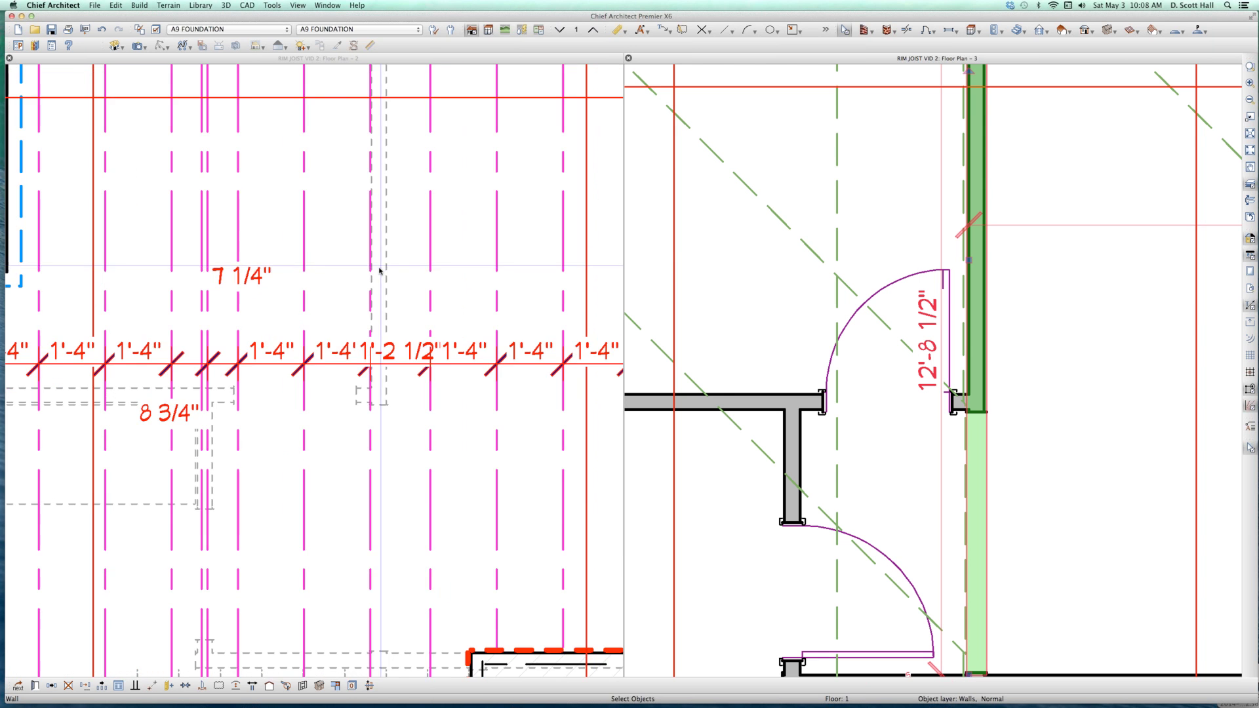
scroll(398, 265, down, 2)
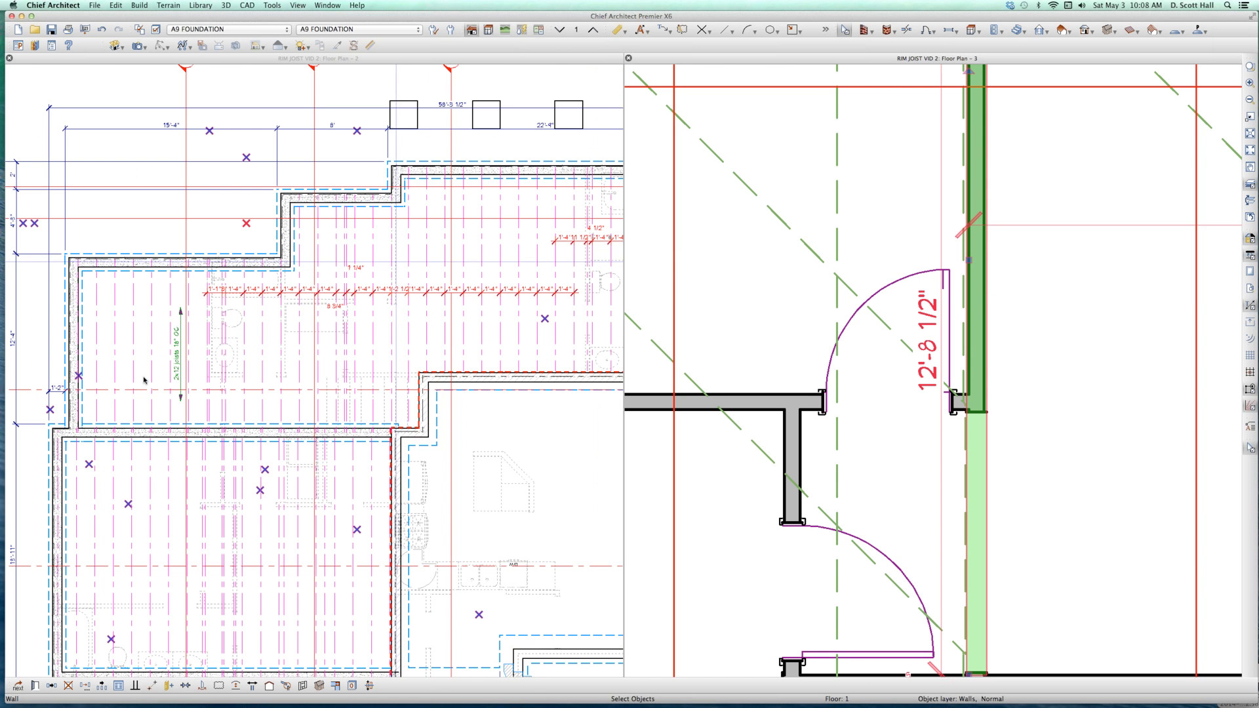
- Examine the foundation joists around the 2x12 joists 16" OC note and the paired joists in the adjoining room below
scroll(149, 389, up, 2)
scroll(187, 353, up, 3)
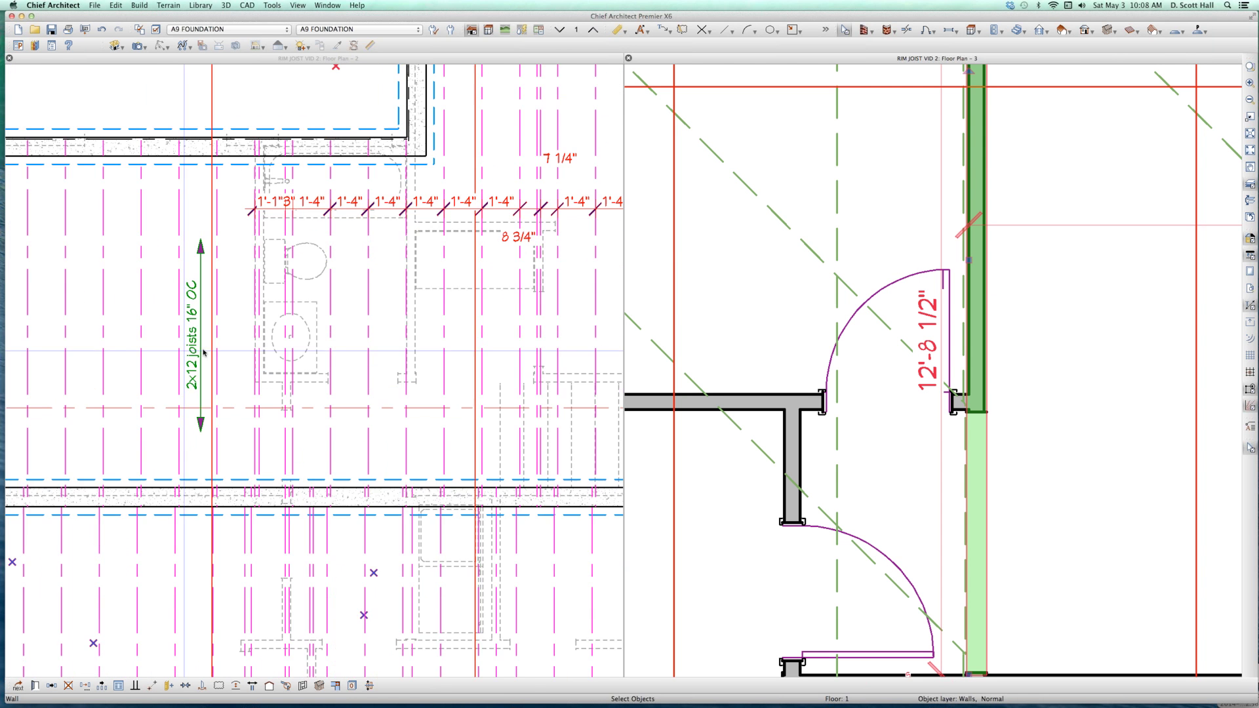
scroll(272, 408, down, 1)
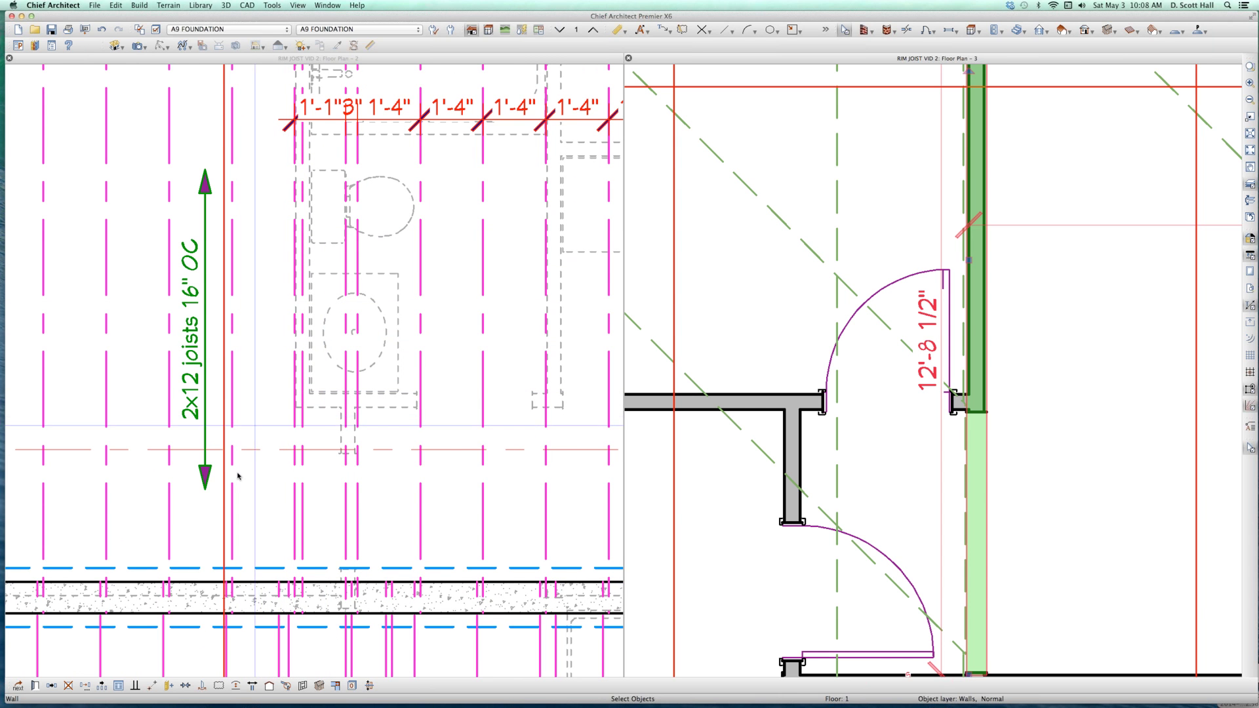
scroll(280, 359, down, 5)
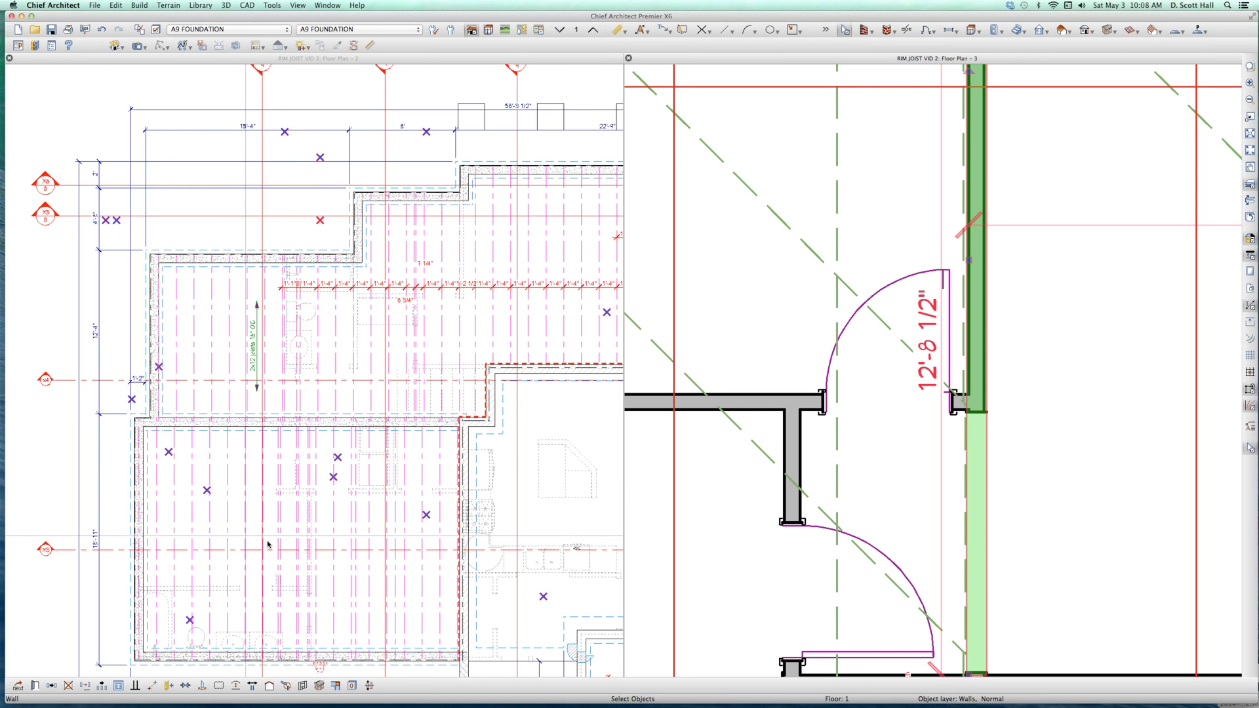
scroll(267, 543, up, 2)
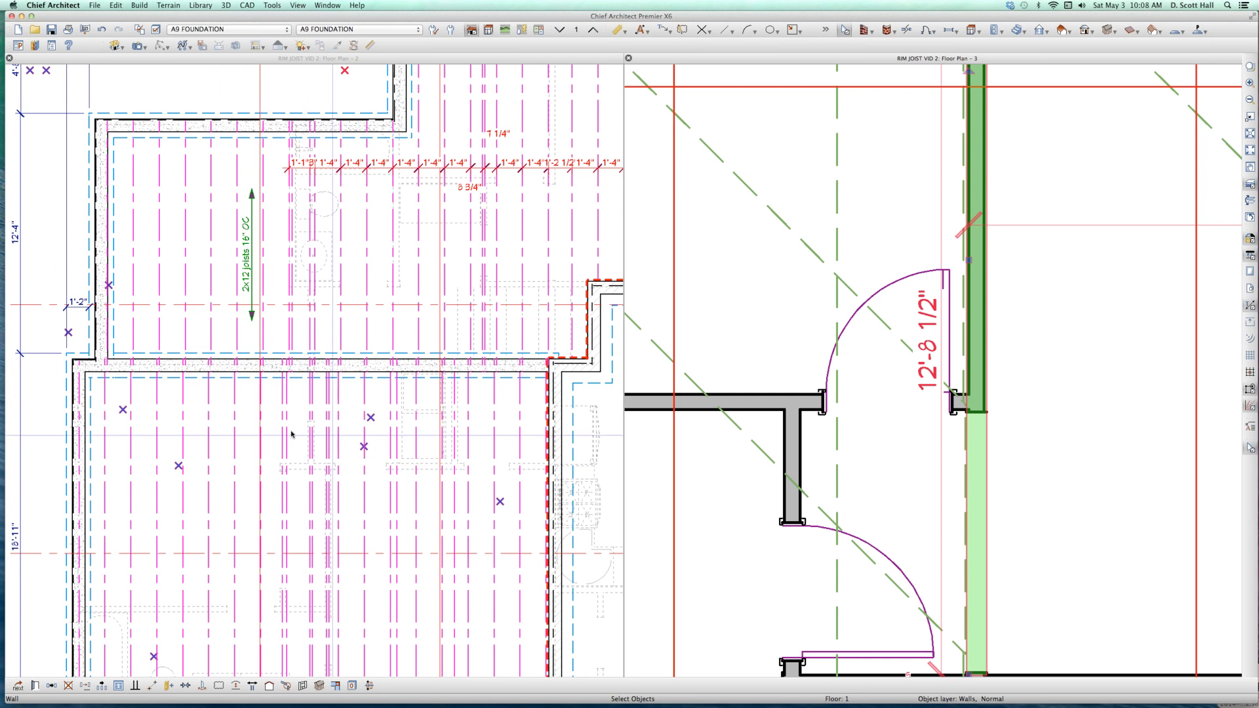
scroll(233, 437, up, 1)
scroll(368, 496, down, 1)
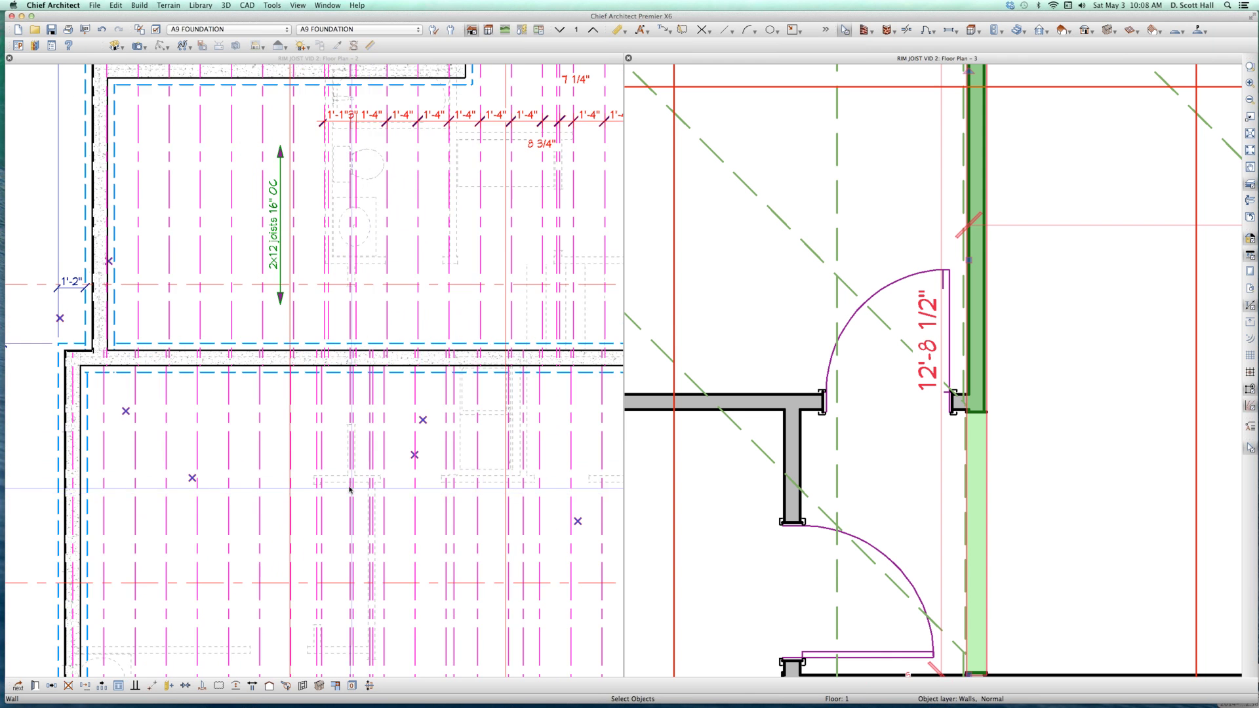
scroll(347, 490, up, 1)
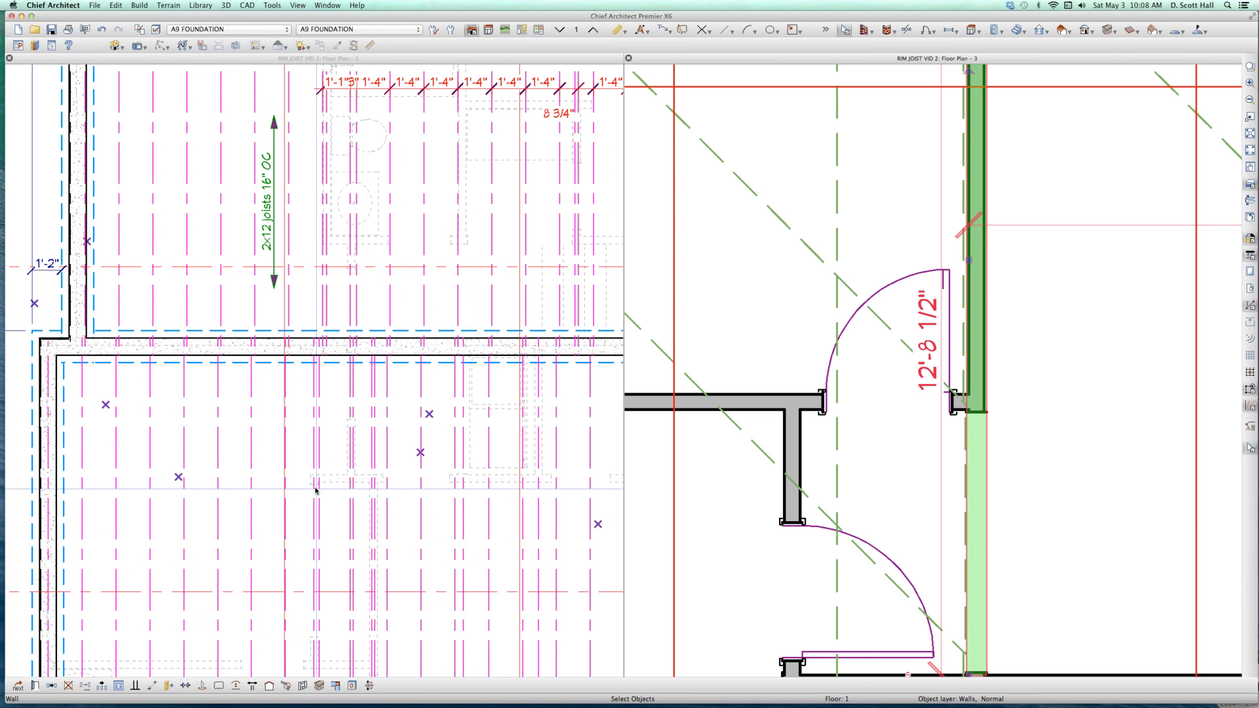
- Dimension the joist spacing across the paired joists beneath the T-shaped walls in the lower foundation room
scroll(314, 488, up, 1)
key(Escape)
key(d)
drag(222, 416, 381, 418)
drag(205, 436, 482, 434)
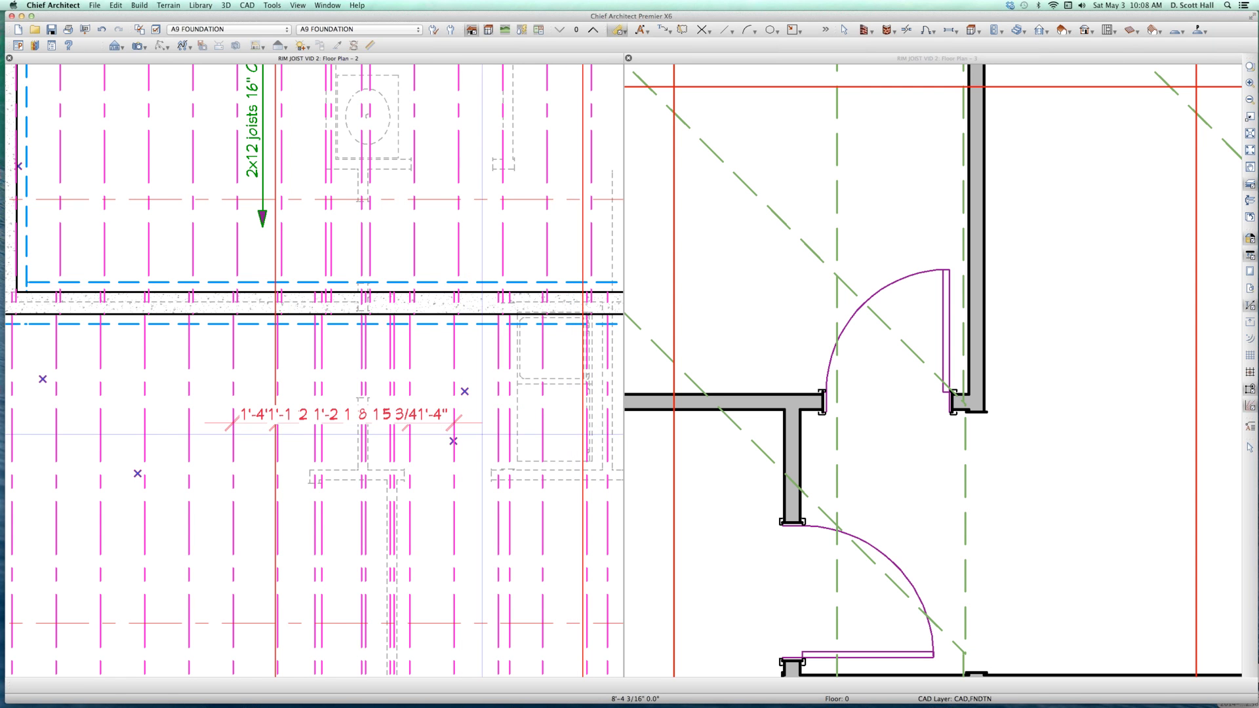
- Move the overlapping 2 1/2" and 1'-1 1/2" numbers off the new joist dimension line
click(340, 426)
scroll(328, 425, up, 2)
drag(309, 424, 251, 455)
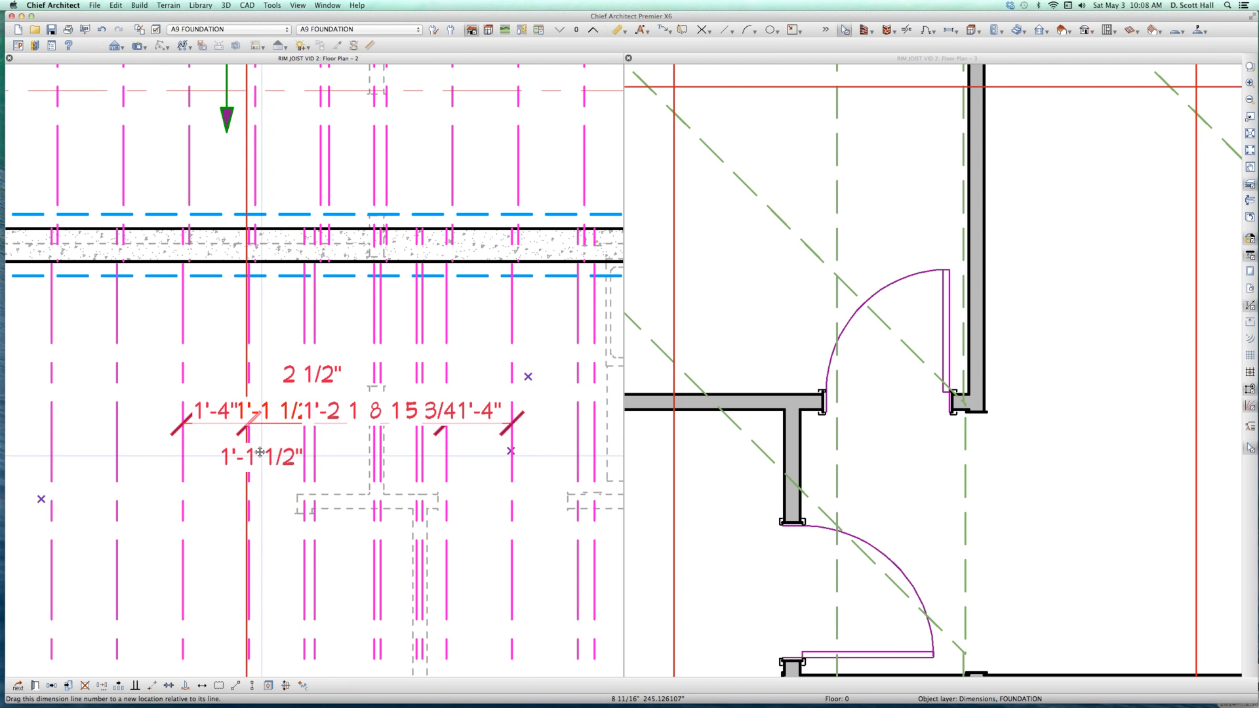
- Examine the paired floor joists beneath the T-shaped walls by selecting them in the lower foundation room
click(300, 536)
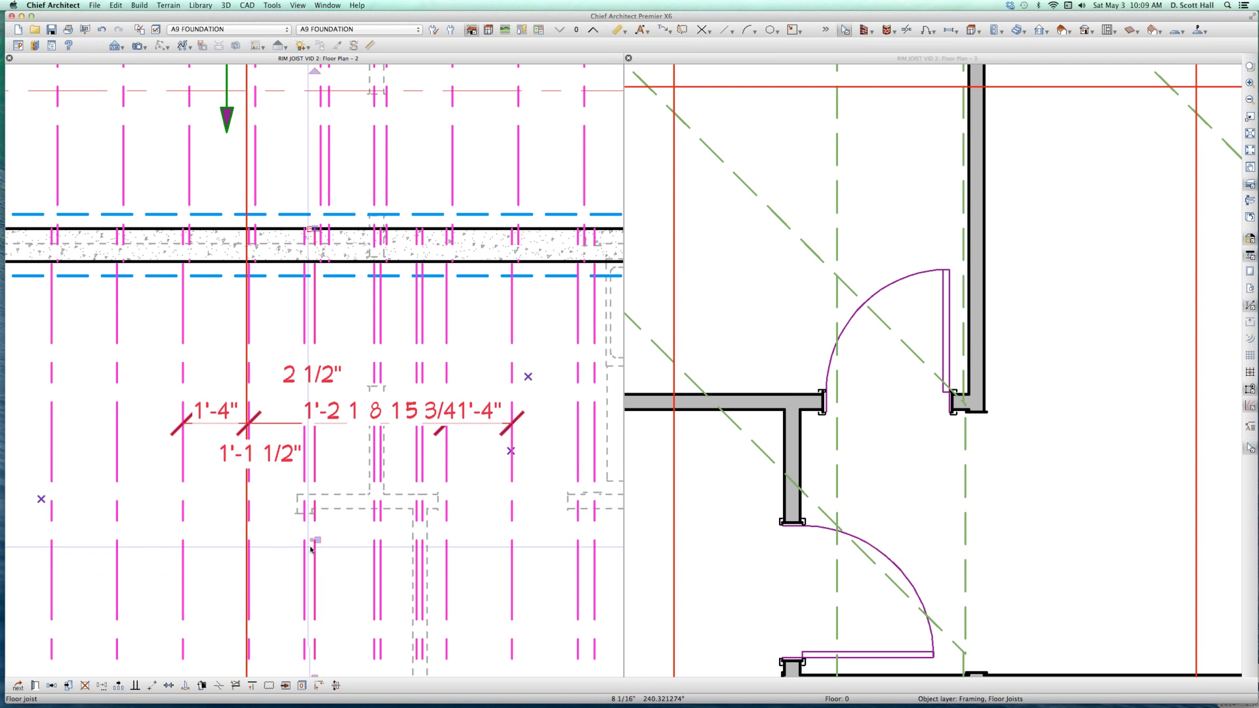
drag(315, 549, 377, 545)
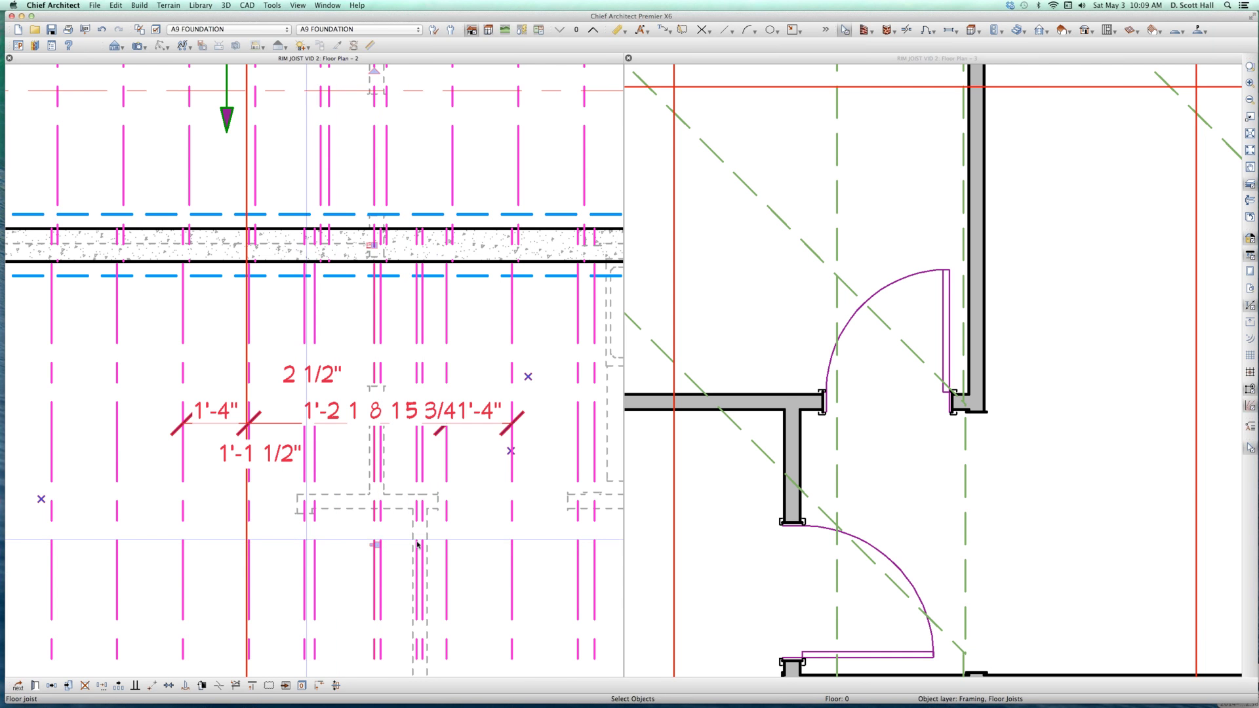
scroll(418, 543, up, 2)
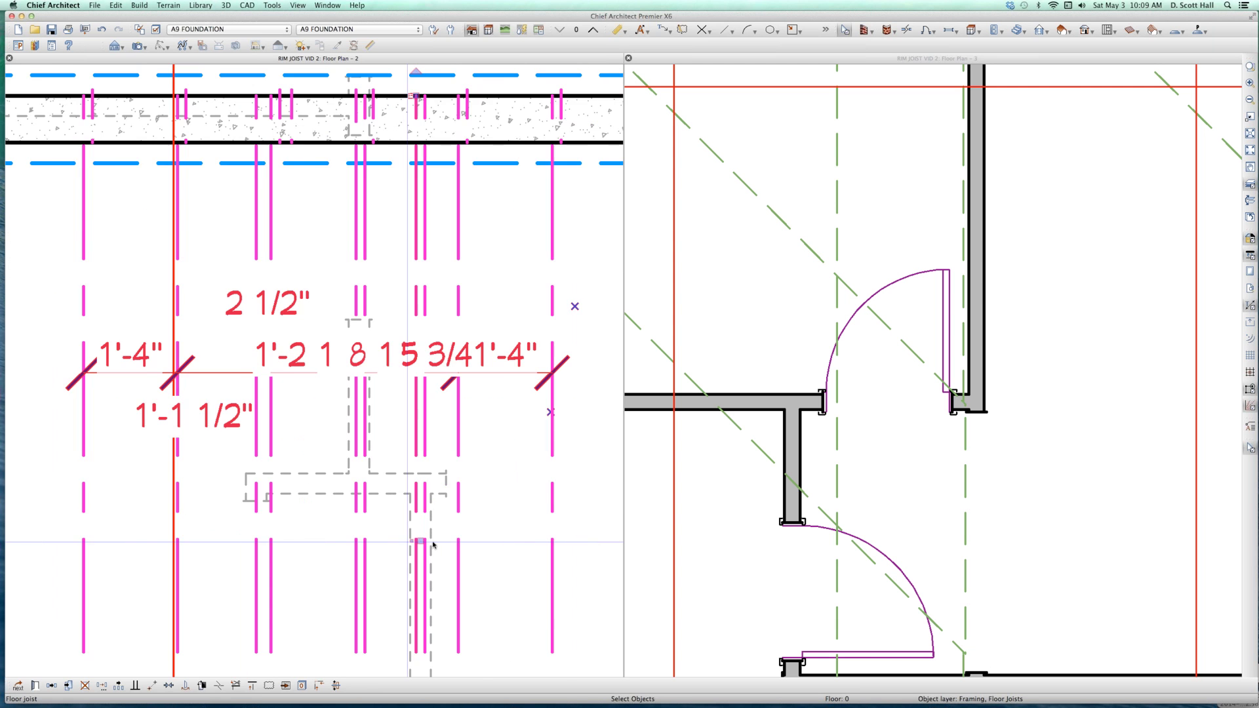
scroll(430, 525, down, 3)
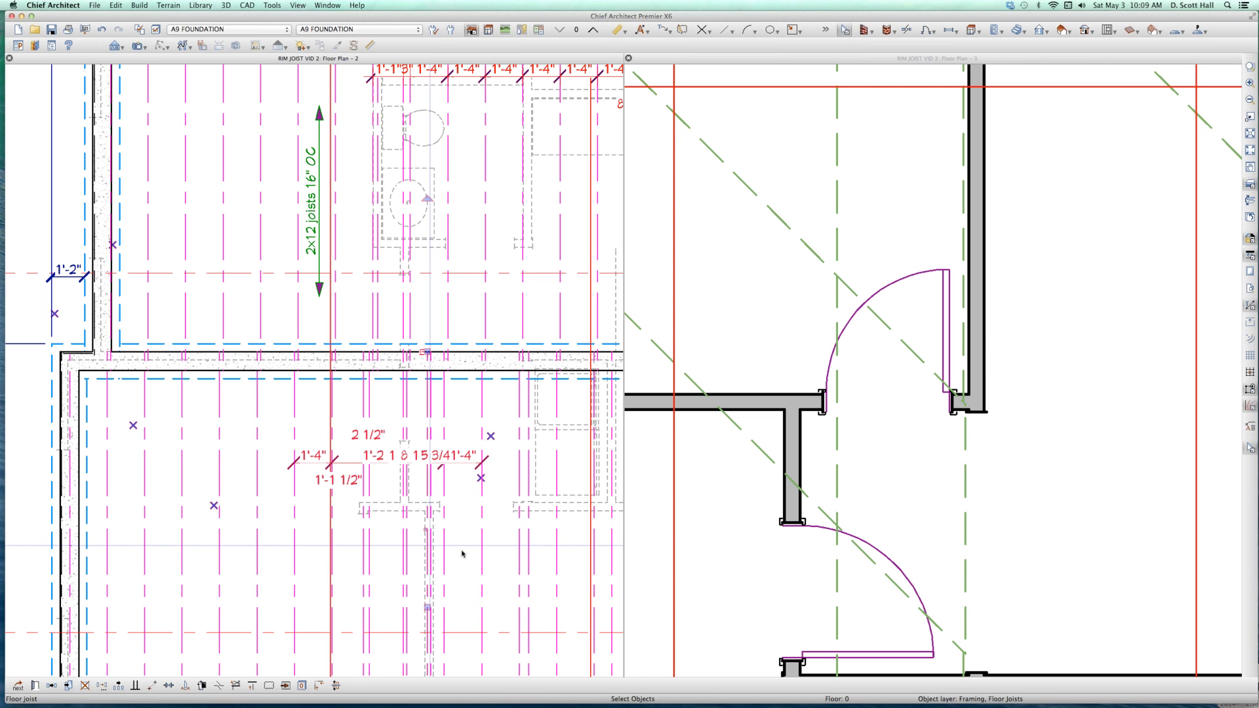
- Add a second dimension line below the first across the paired joists under the vertical wall
scroll(462, 554, up, 1)
key(d)
drag(497, 561, 402, 598)
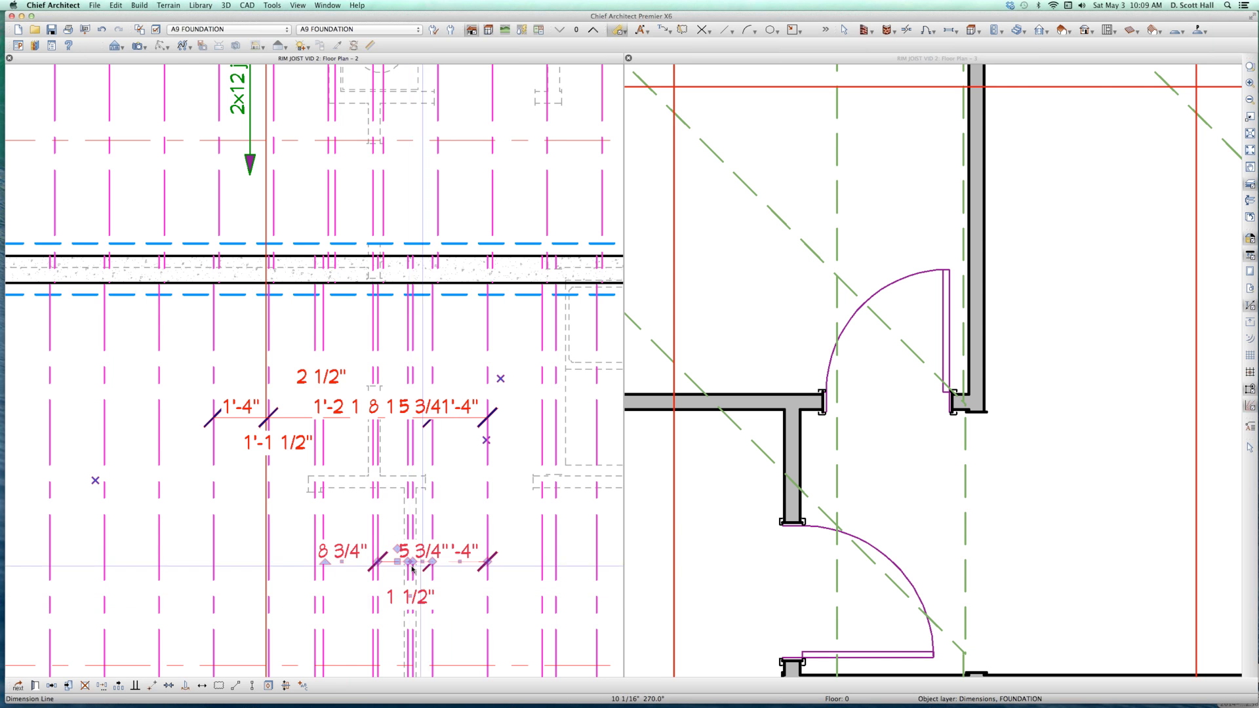
- Remove the paired-joist markers from the lower dimension line, leaving the regular 1'-4" joist spacing, and move its overlapping number aside
click(414, 562)
drag(489, 611, 476, 625)
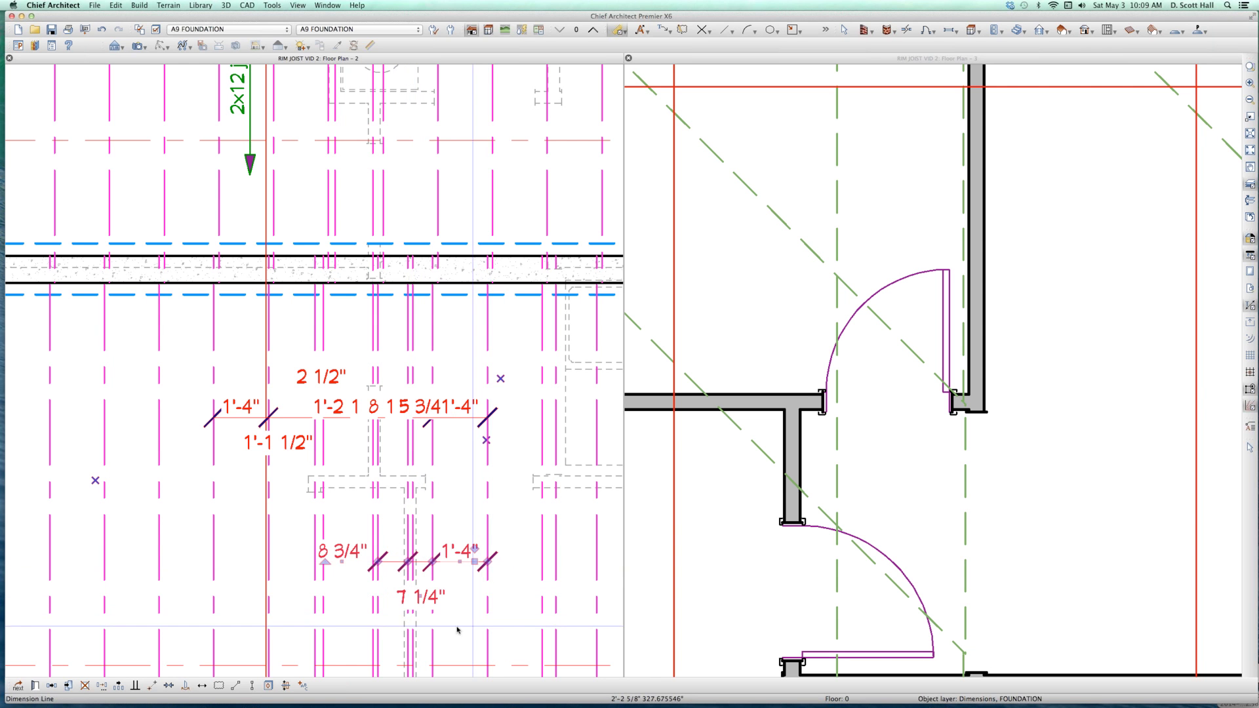
drag(408, 562, 354, 624)
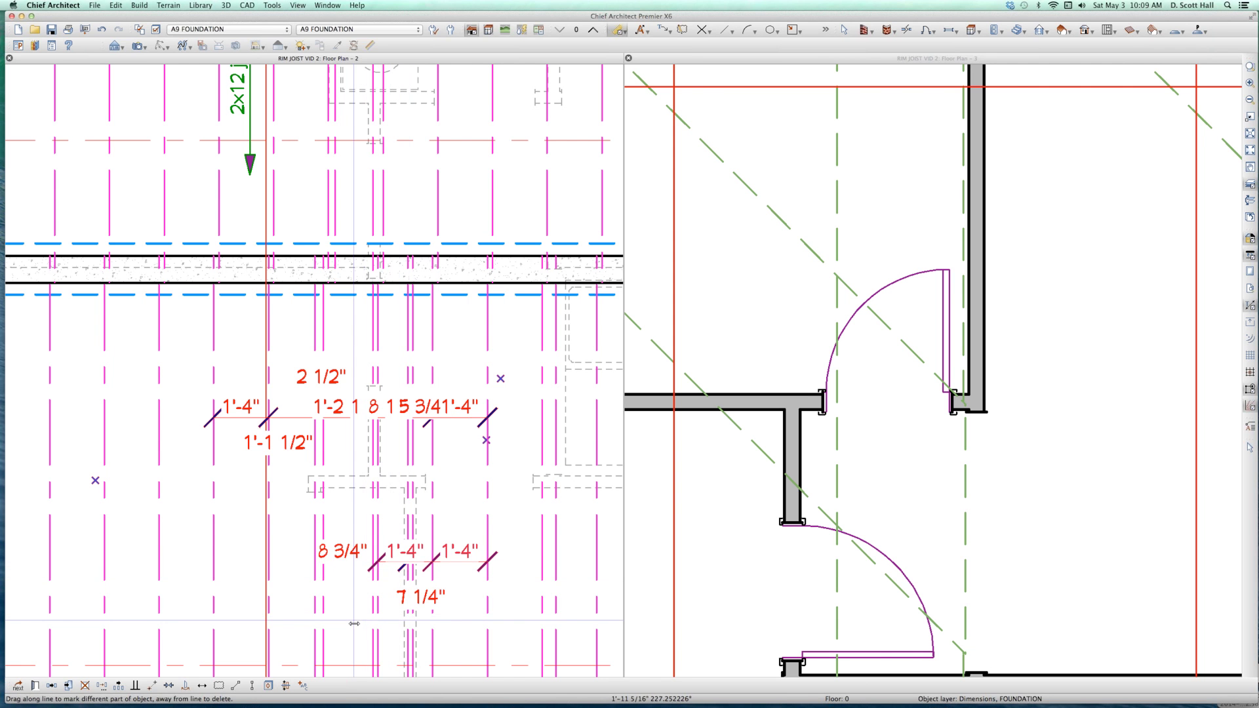
click(397, 574)
drag(401, 563, 352, 541)
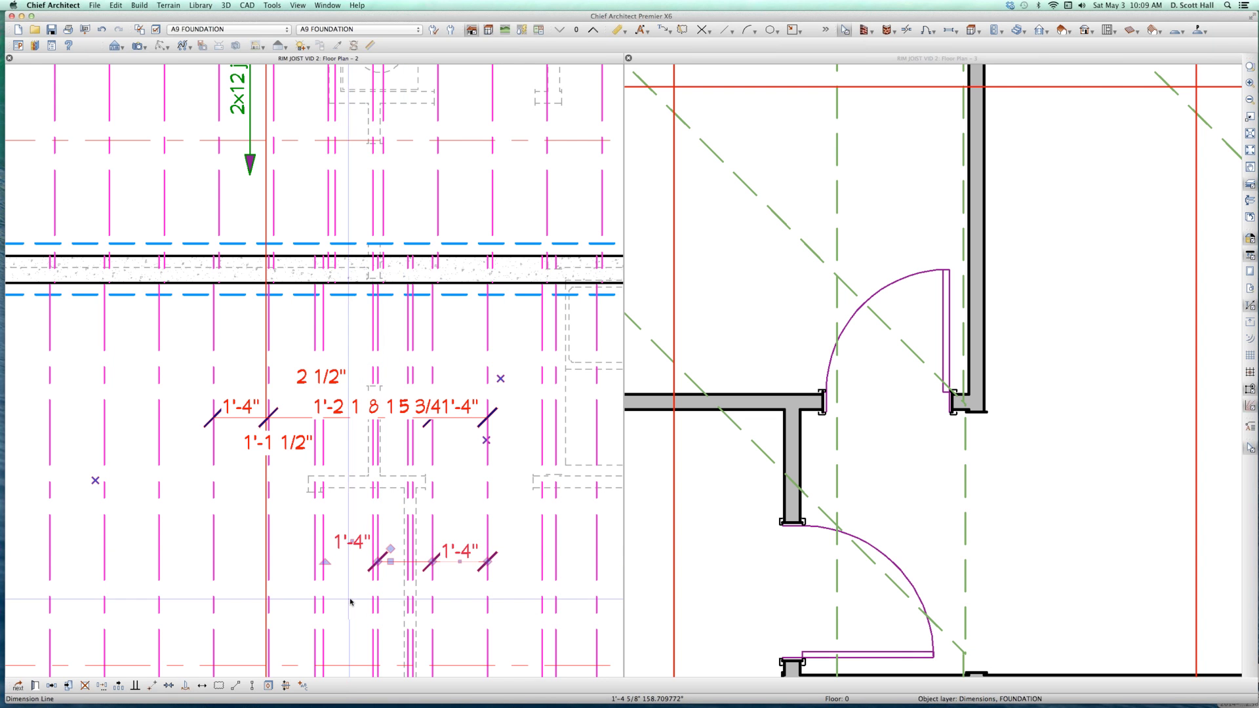
click(407, 572)
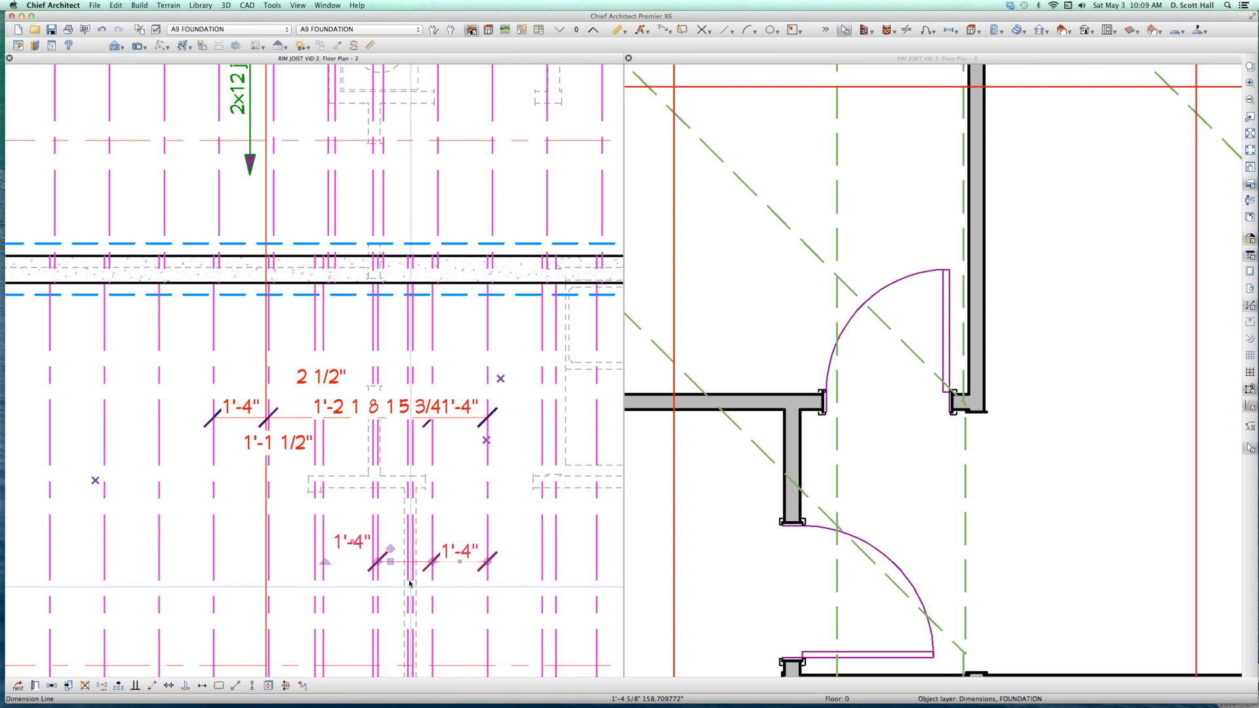
- Check the rim joist setting of the long vertical wall below the laundry closet in the first-floor plan
scroll(411, 590, down, 3)
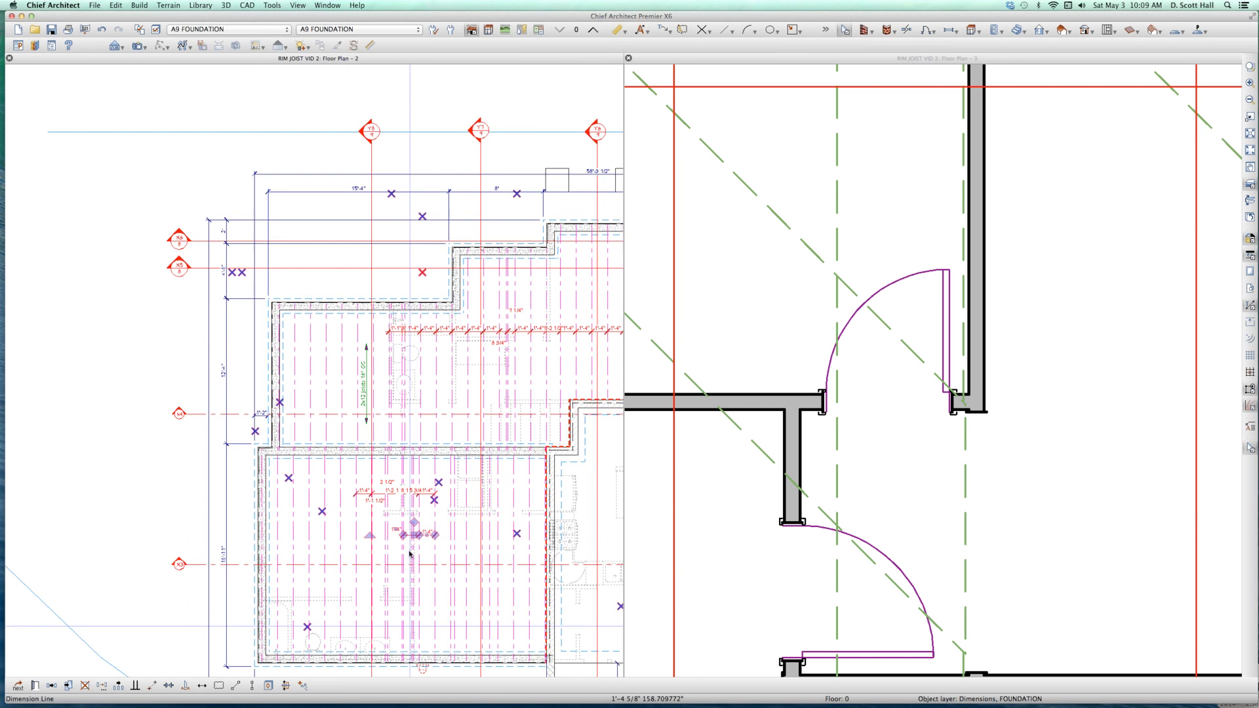
scroll(411, 628, up, 1)
scroll(888, 468, down, 6)
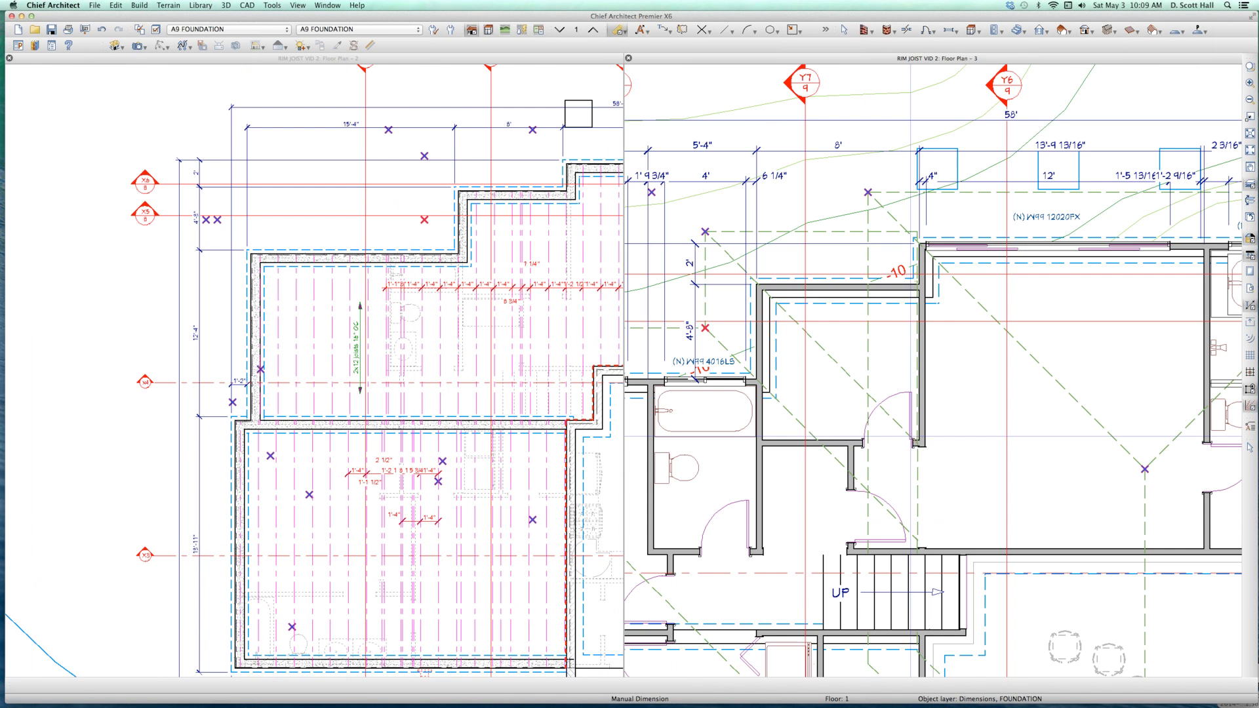
scroll(803, 364, down, 3)
scroll(801, 610, up, 4)
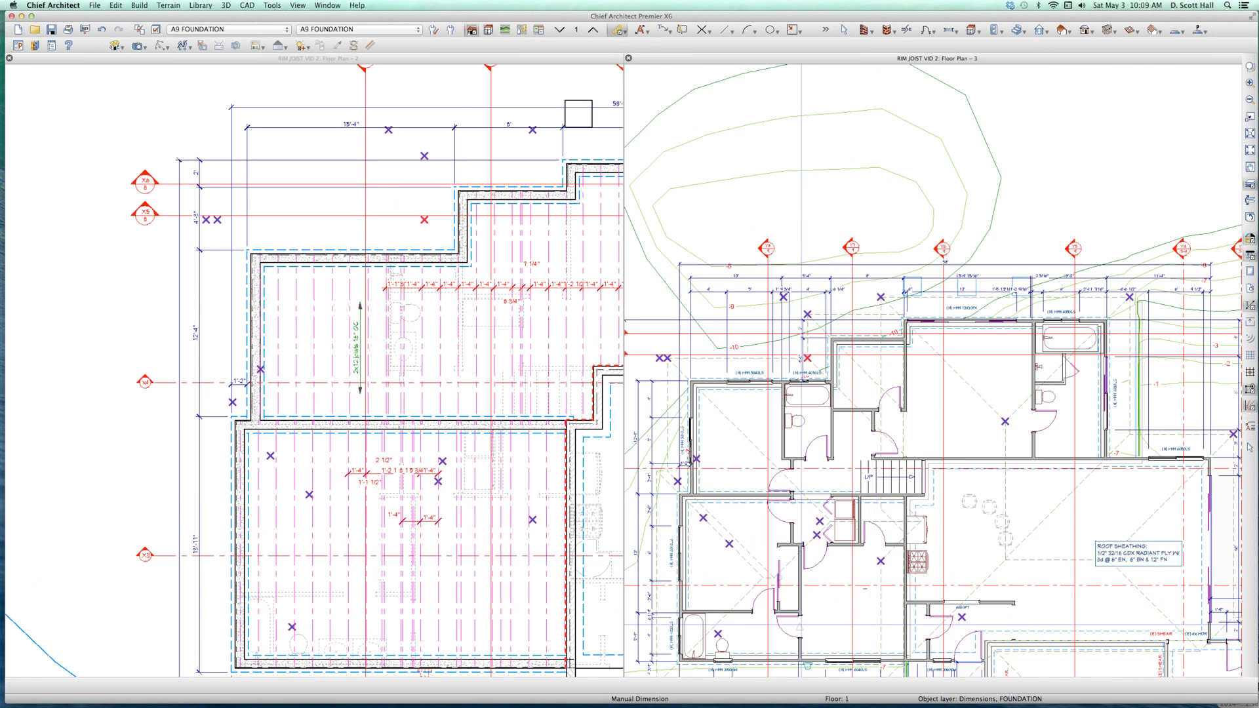
key(space)
click(797, 586)
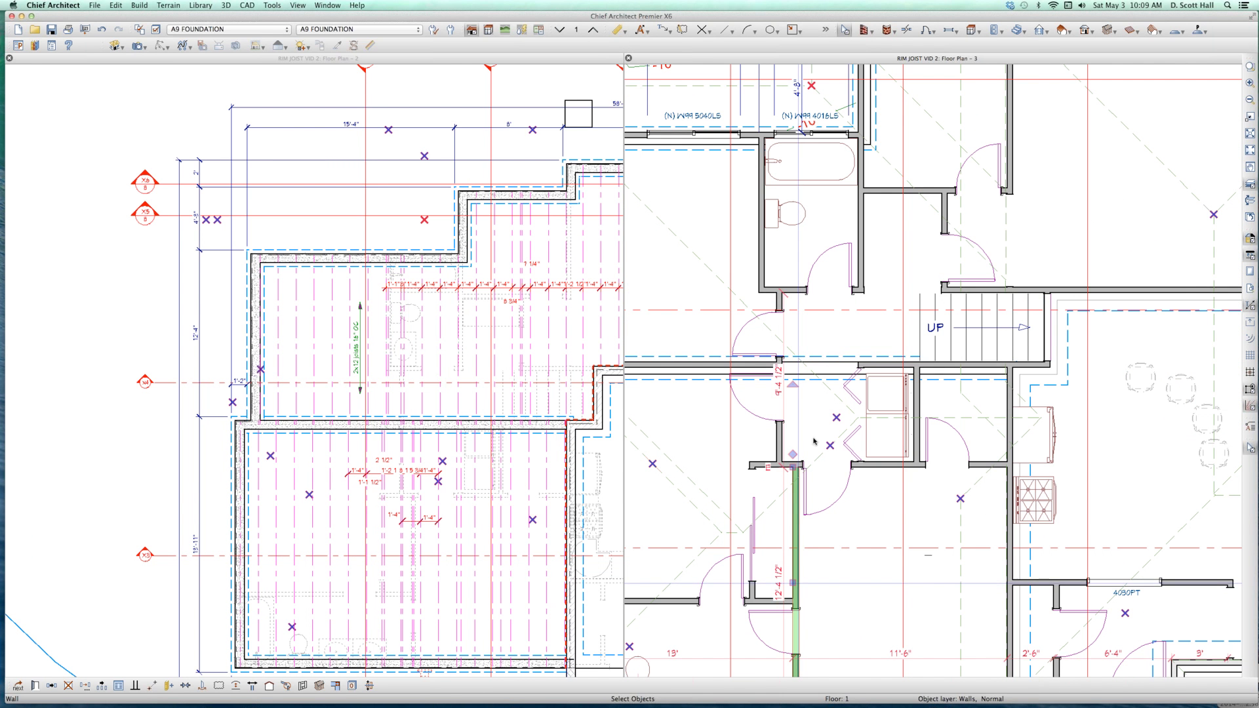
key(super+e)
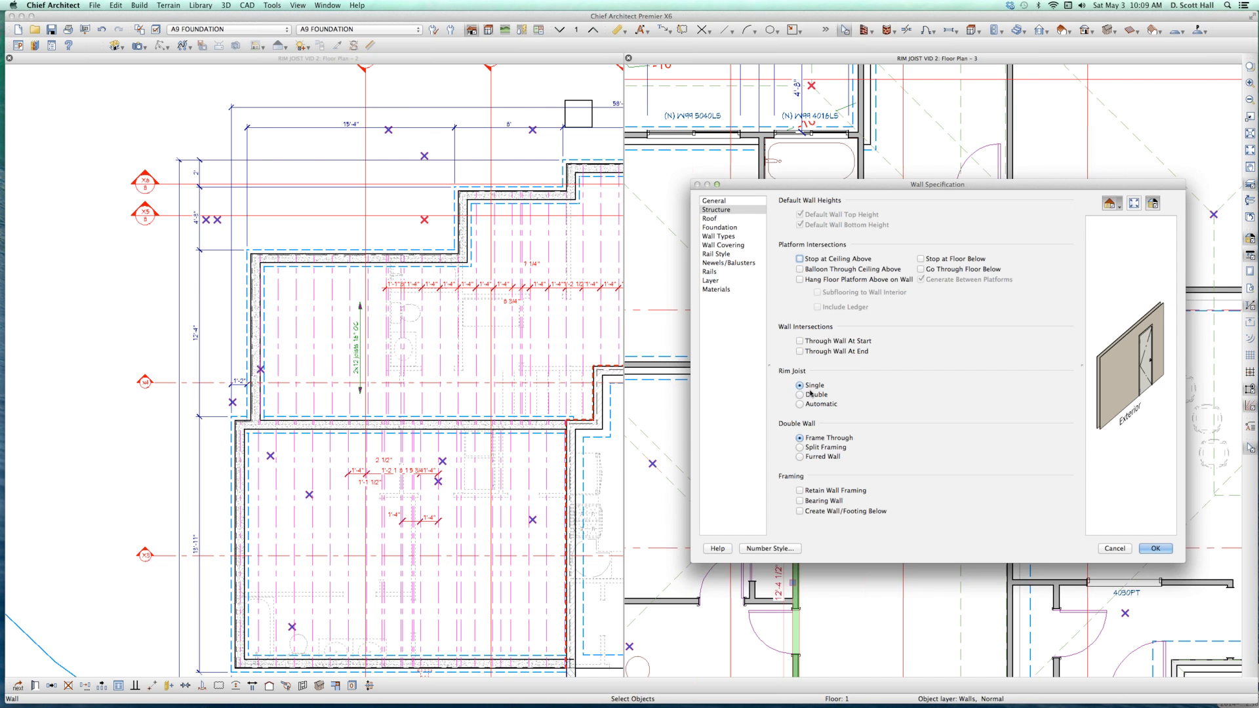
key(Escape)
- Select the floor joist beside the laundry closet in the foundation plan and examine its position relative to the walls above
click(513, 520)
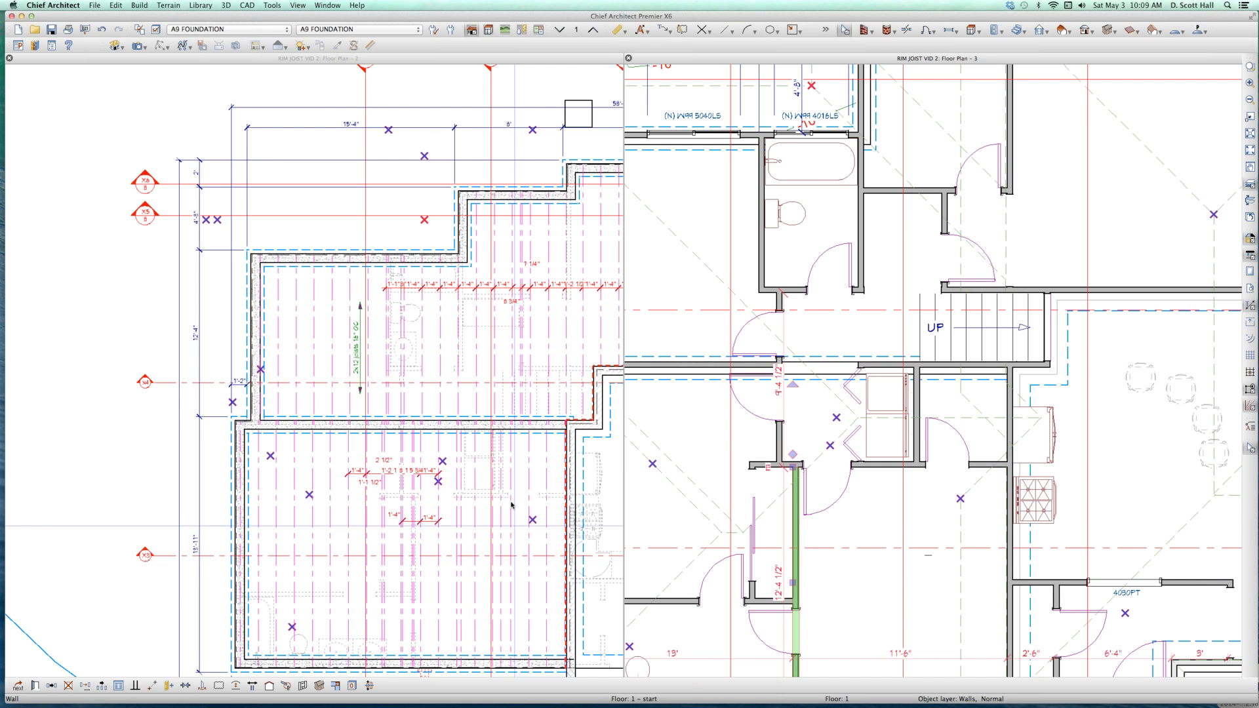
scroll(513, 520, up, 3)
drag(489, 452, 492, 433)
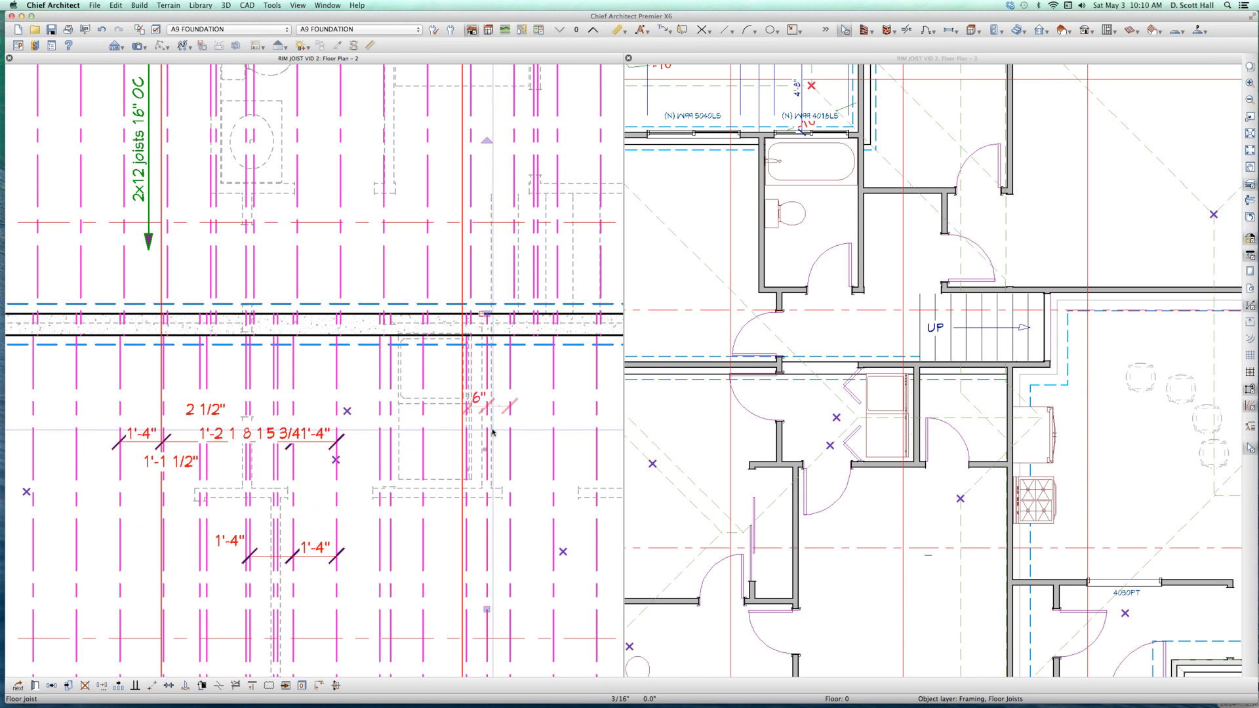
scroll(493, 433, up, 1)
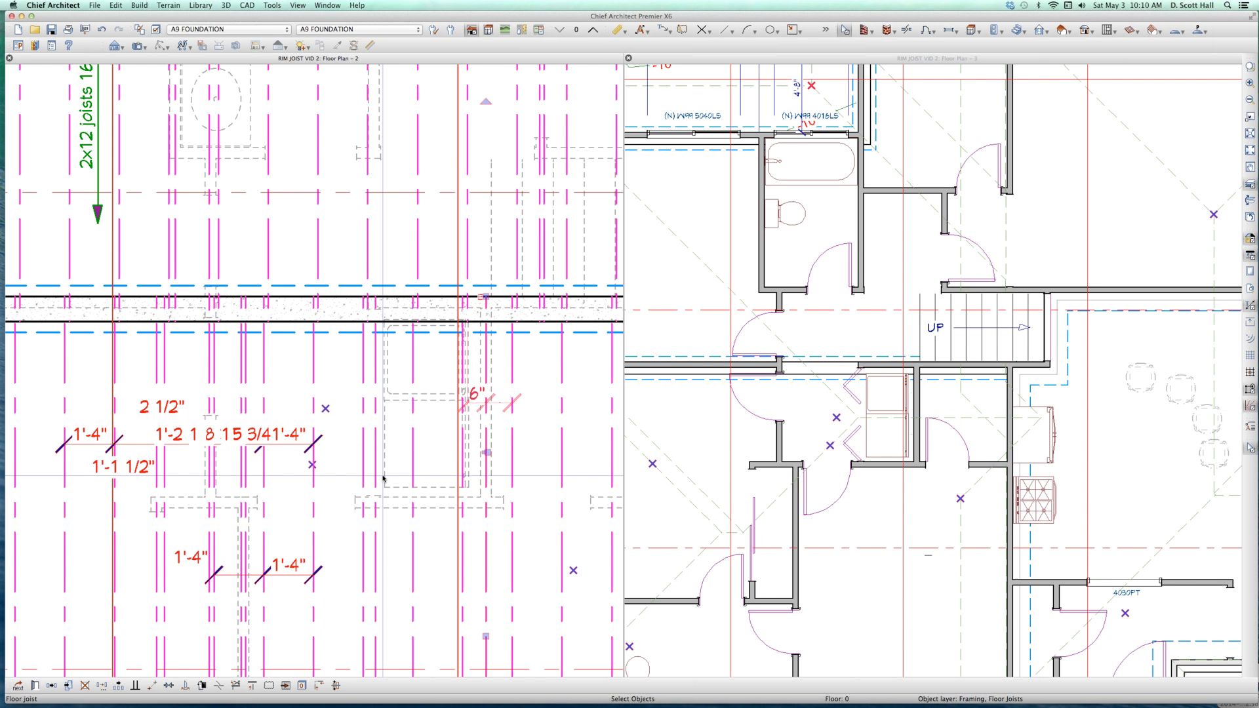
scroll(384, 478, down, 2)
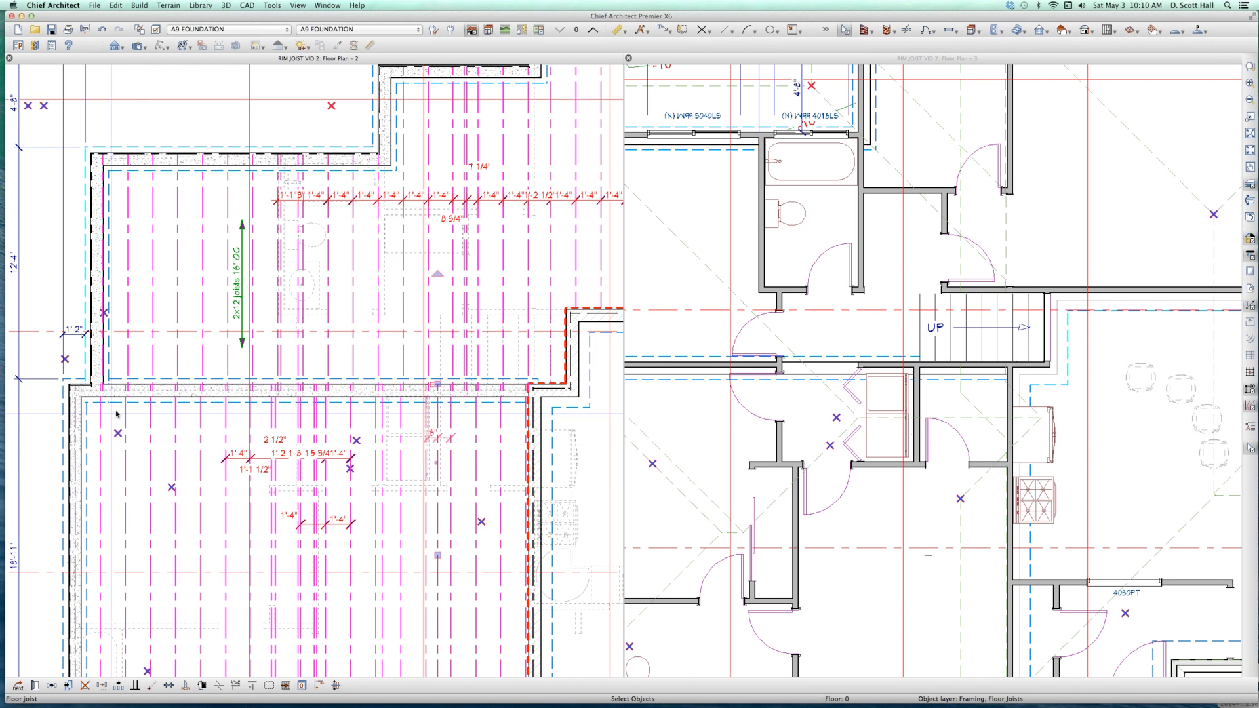
- Set the color of the "Framing, Rim Joists" layer in the A9 FOUNDATION layer set to magenta
key(l)
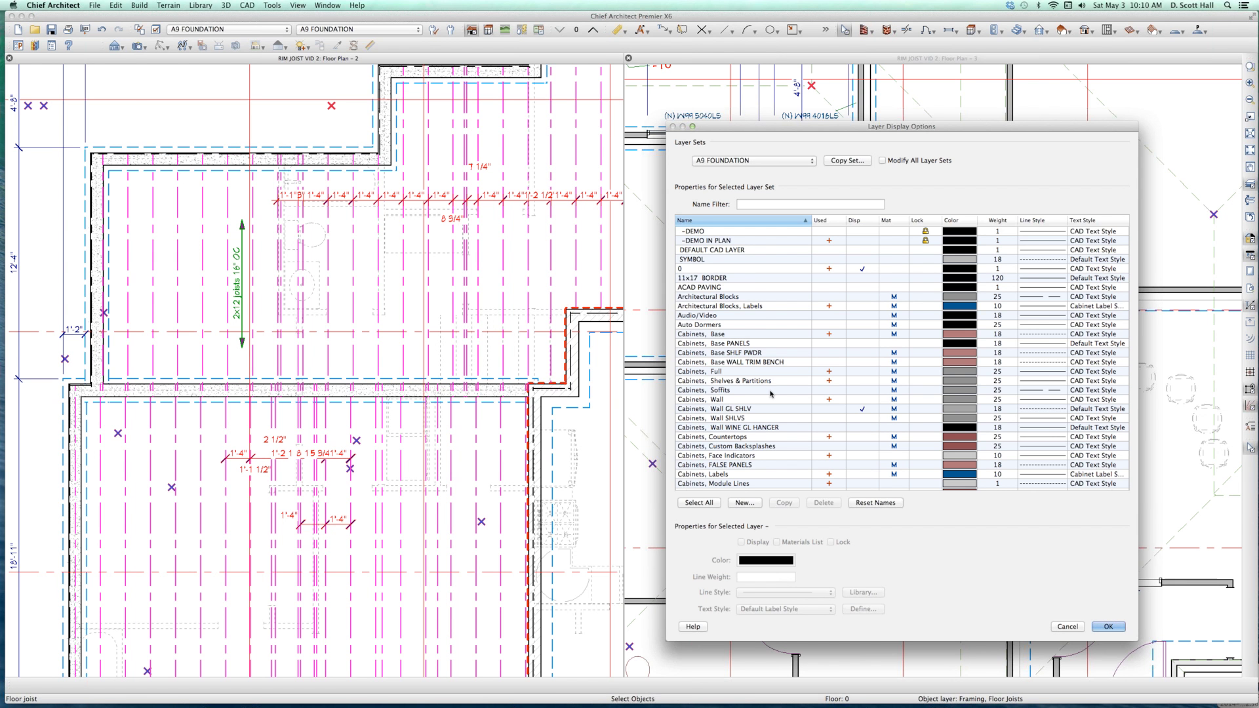
text(fr)
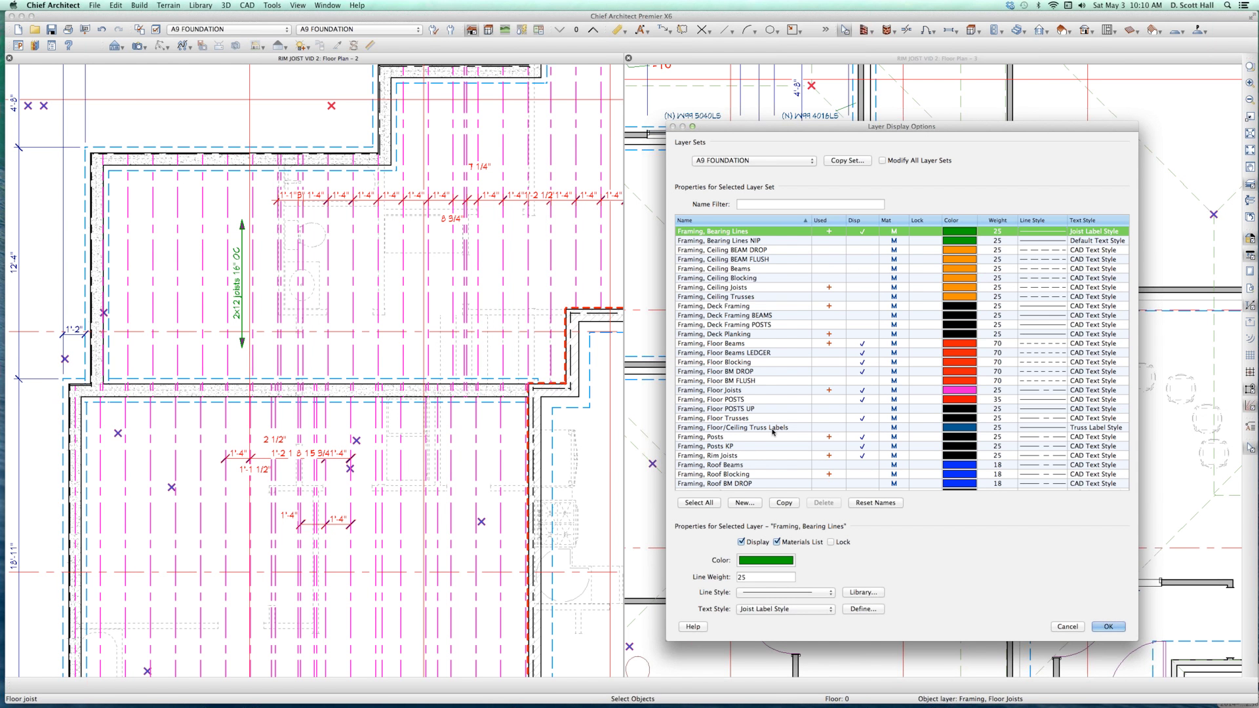
click(758, 456)
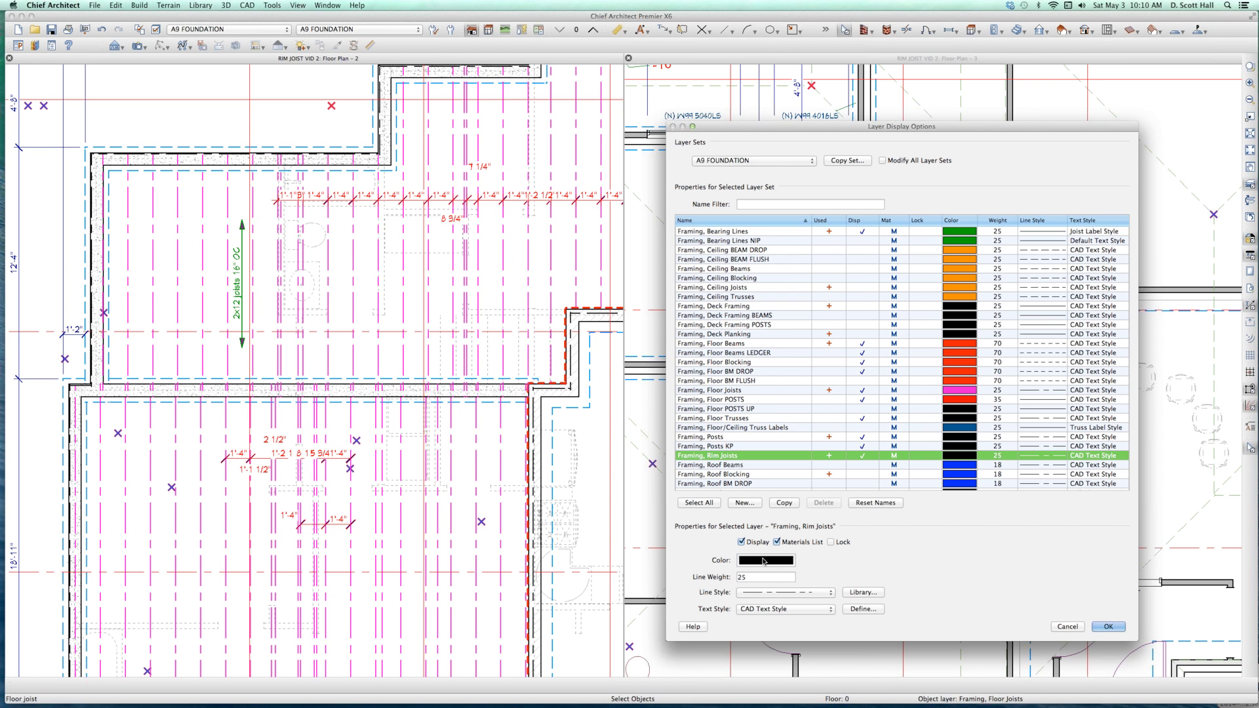
click(764, 561)
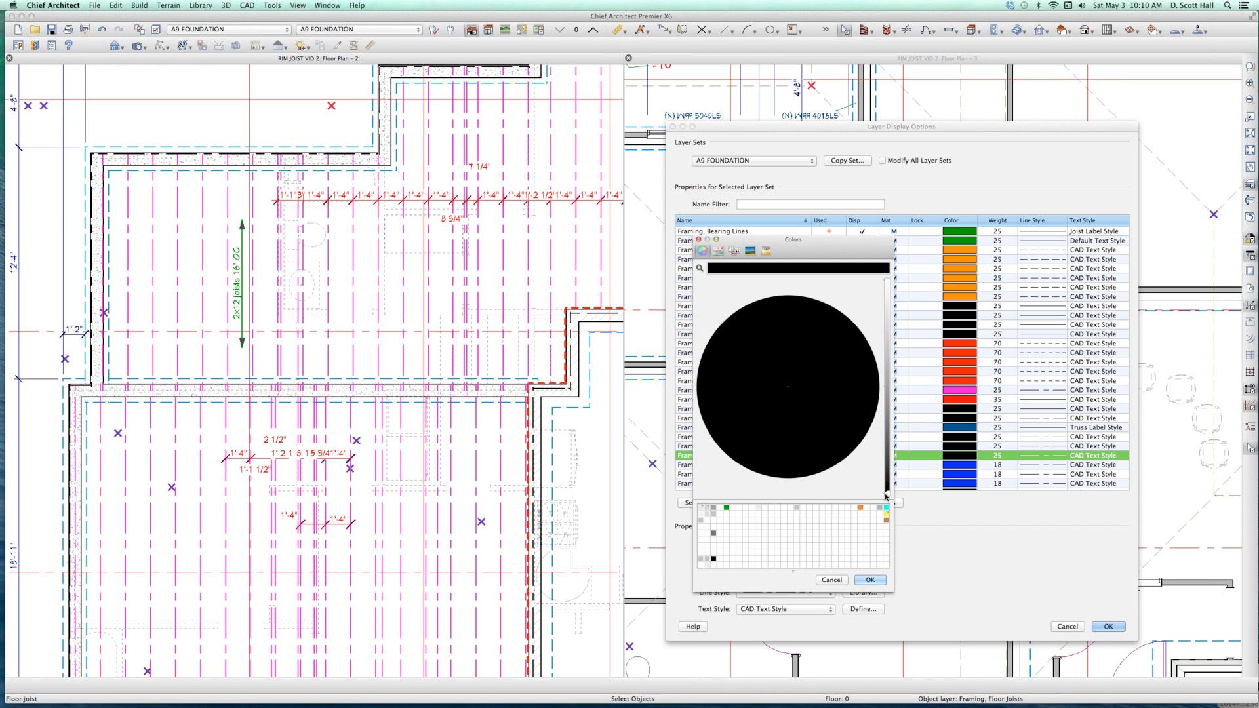
click(889, 289)
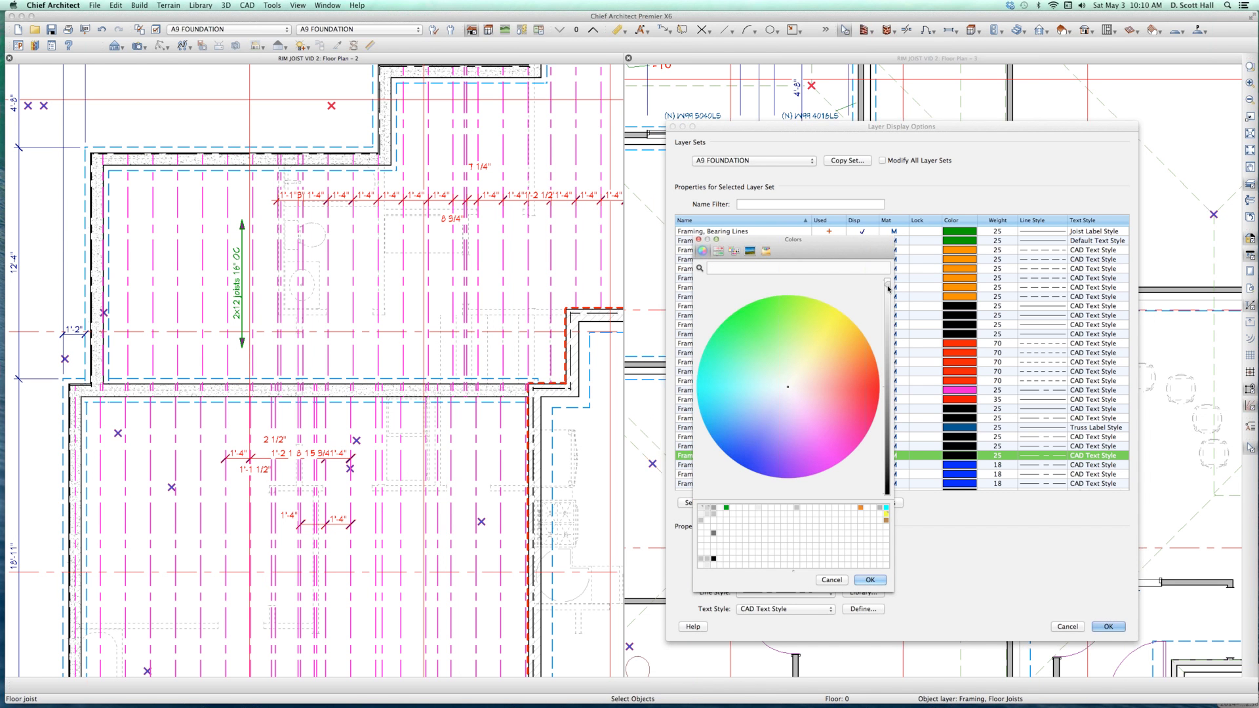
click(843, 450)
click(883, 583)
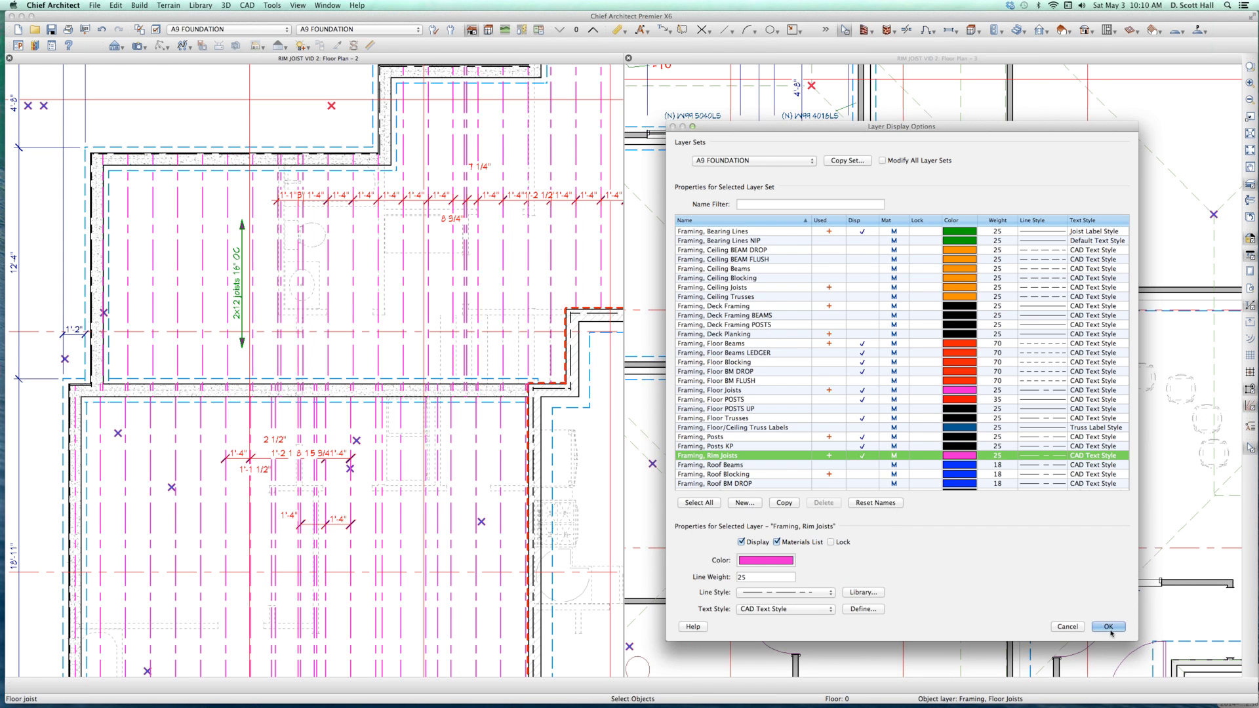
click(1108, 626)
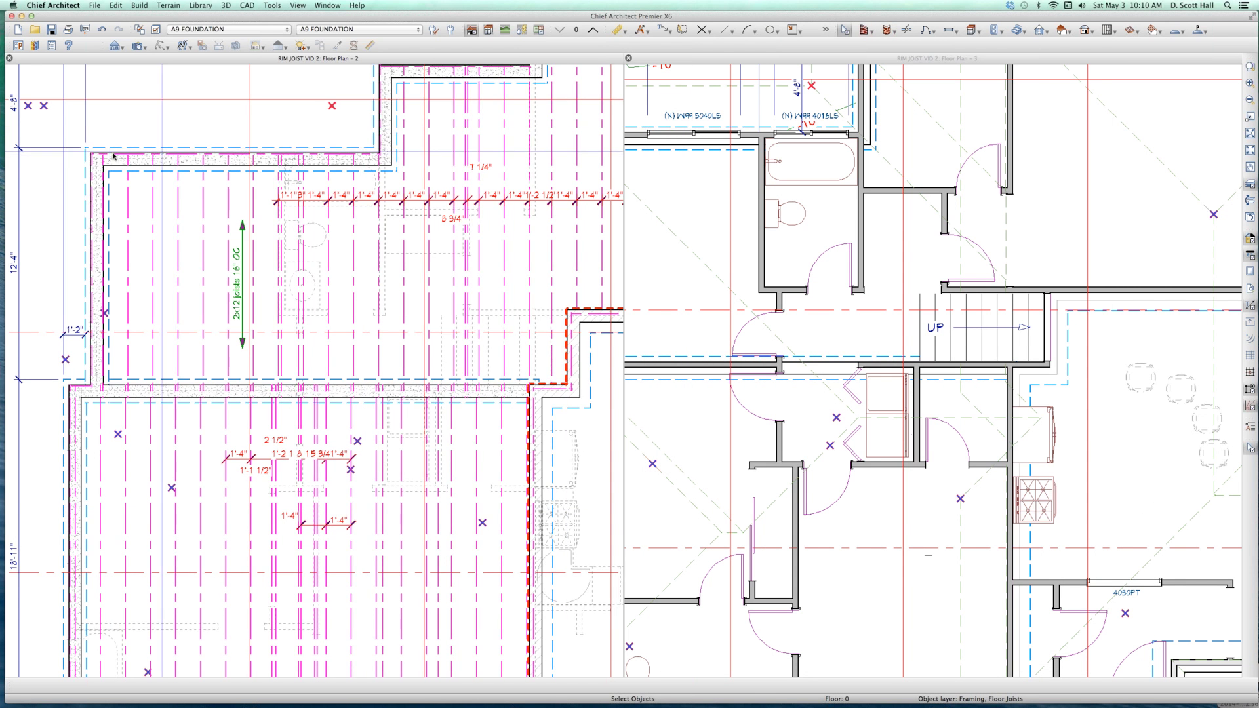
- Turn on the display of the "Framing, Sill Plates" layer and set its color to blue
scroll(119, 158, up, 3)
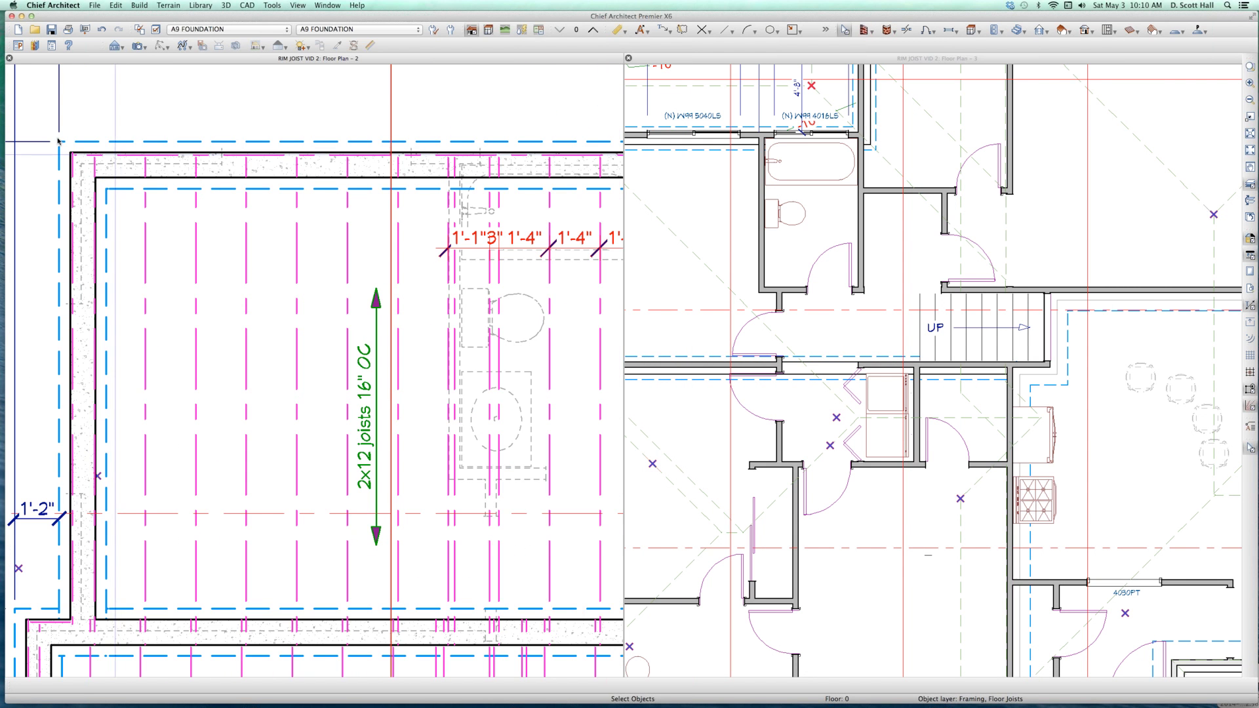
scroll(77, 134, up, 1)
scroll(77, 135, down, 1)
scroll(197, 125, up, 1)
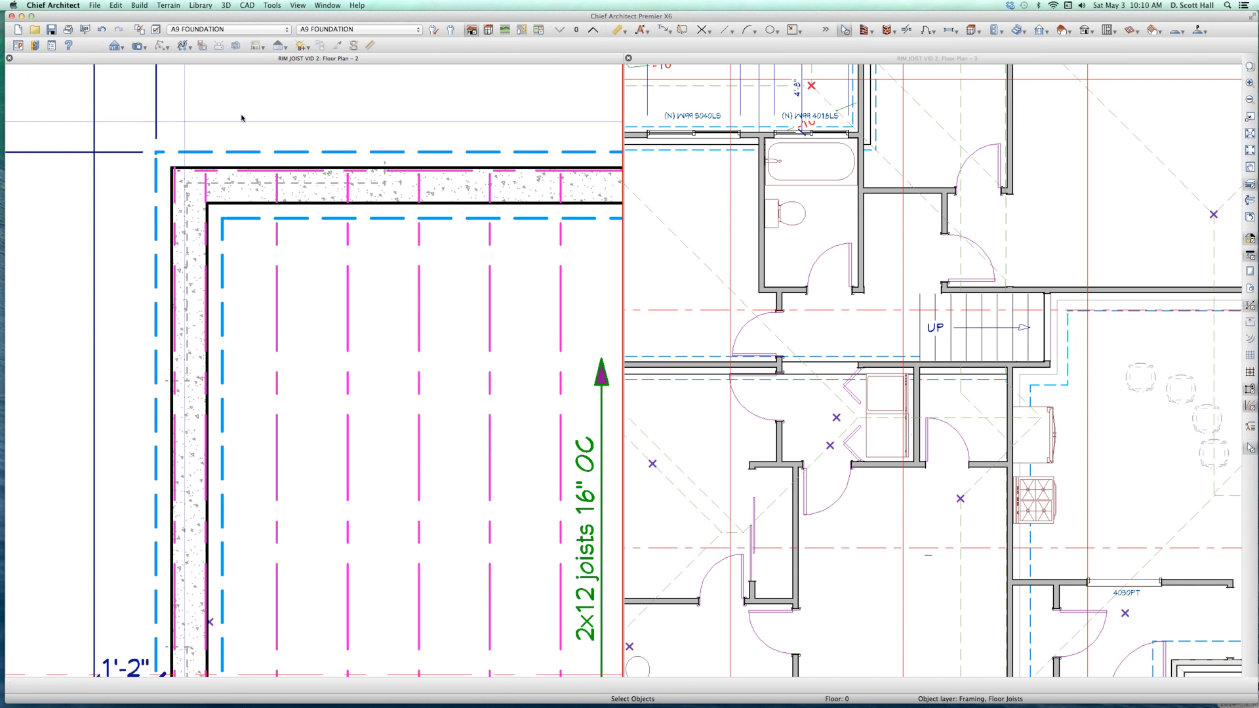
scroll(262, 114, up, 1)
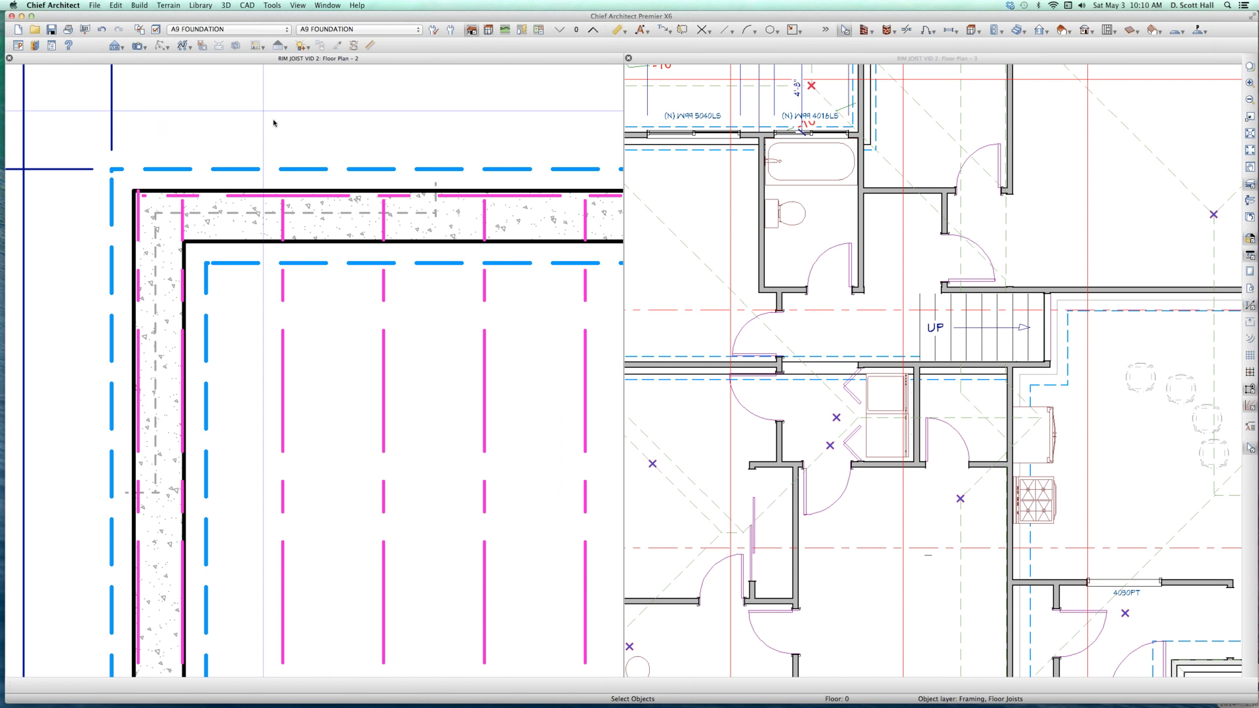
key(l)
key(Down)
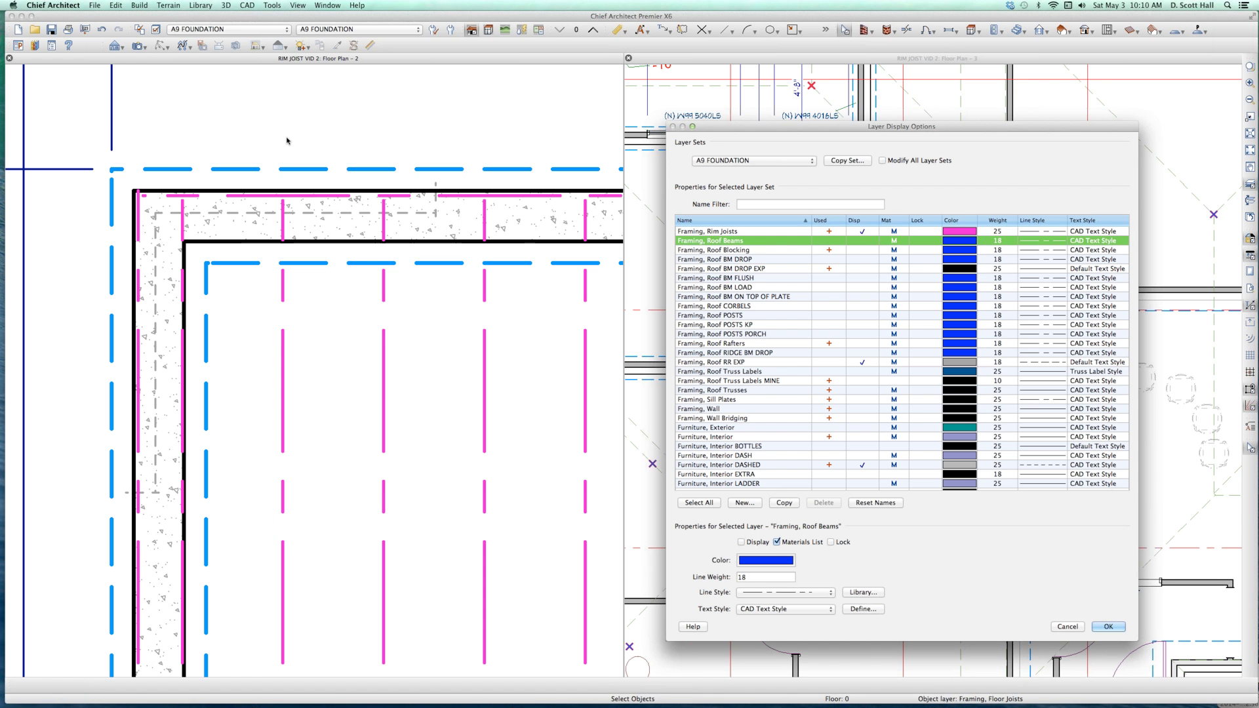
click(864, 400)
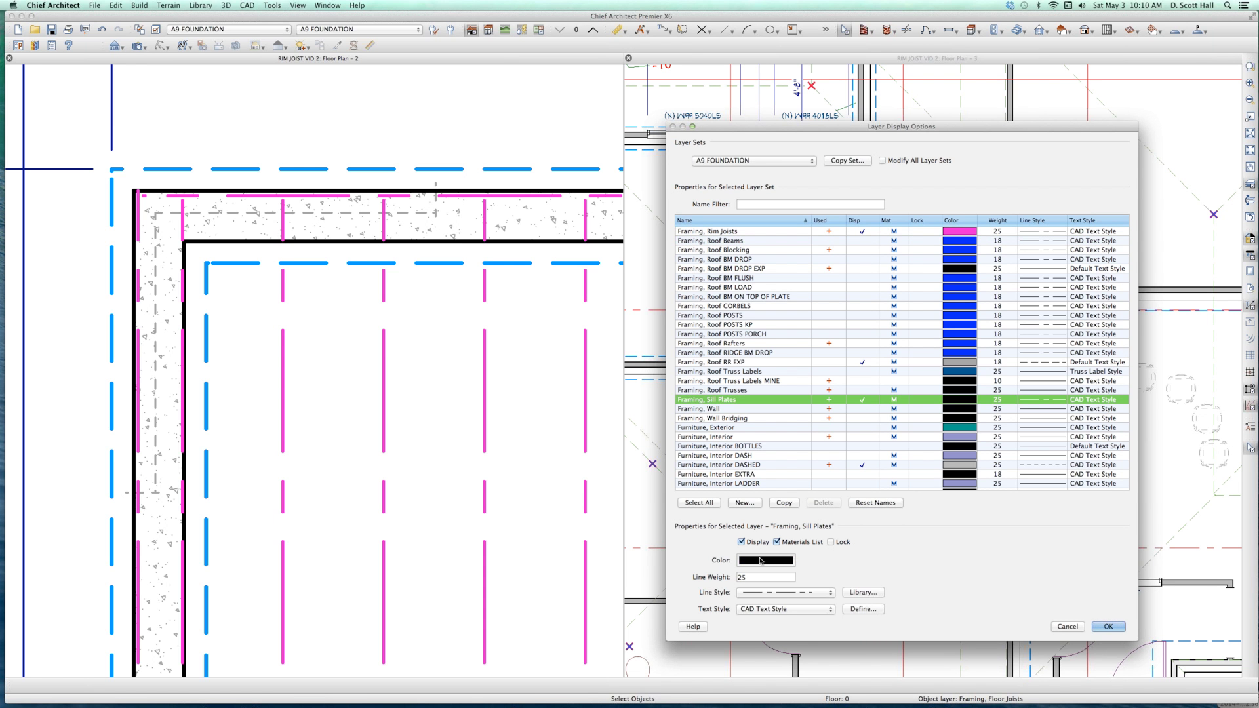
click(758, 561)
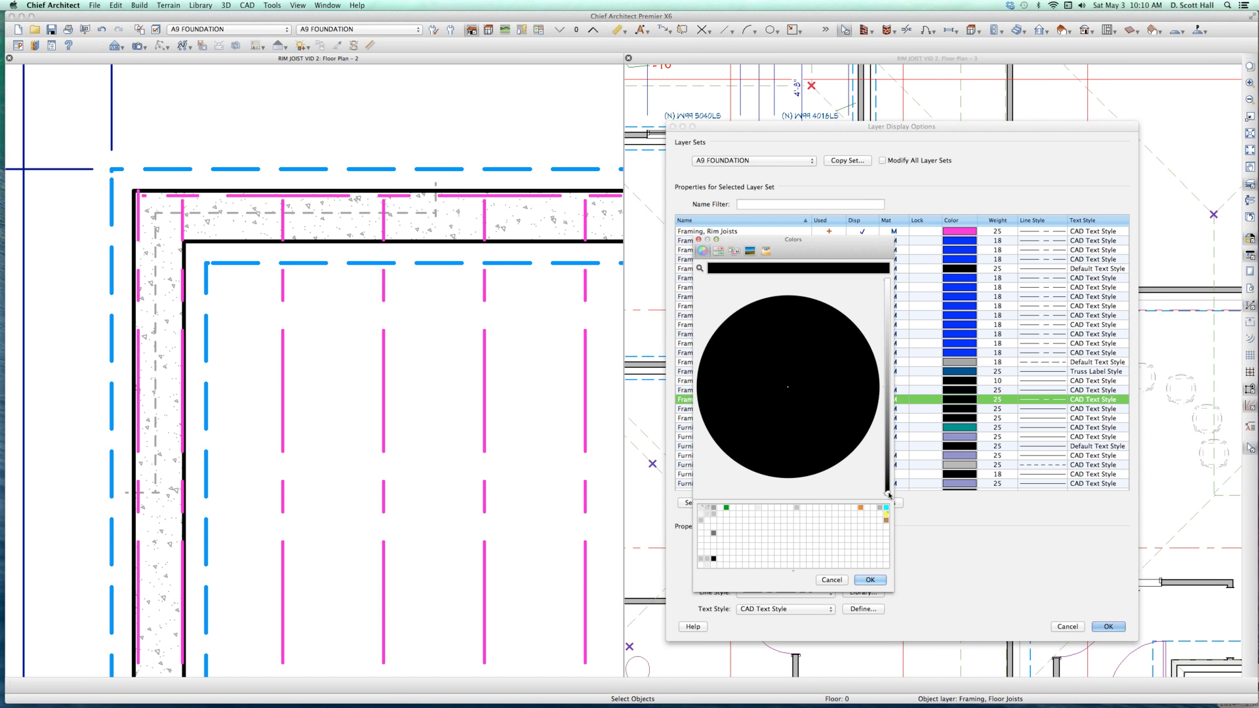
drag(888, 487, 868, 245)
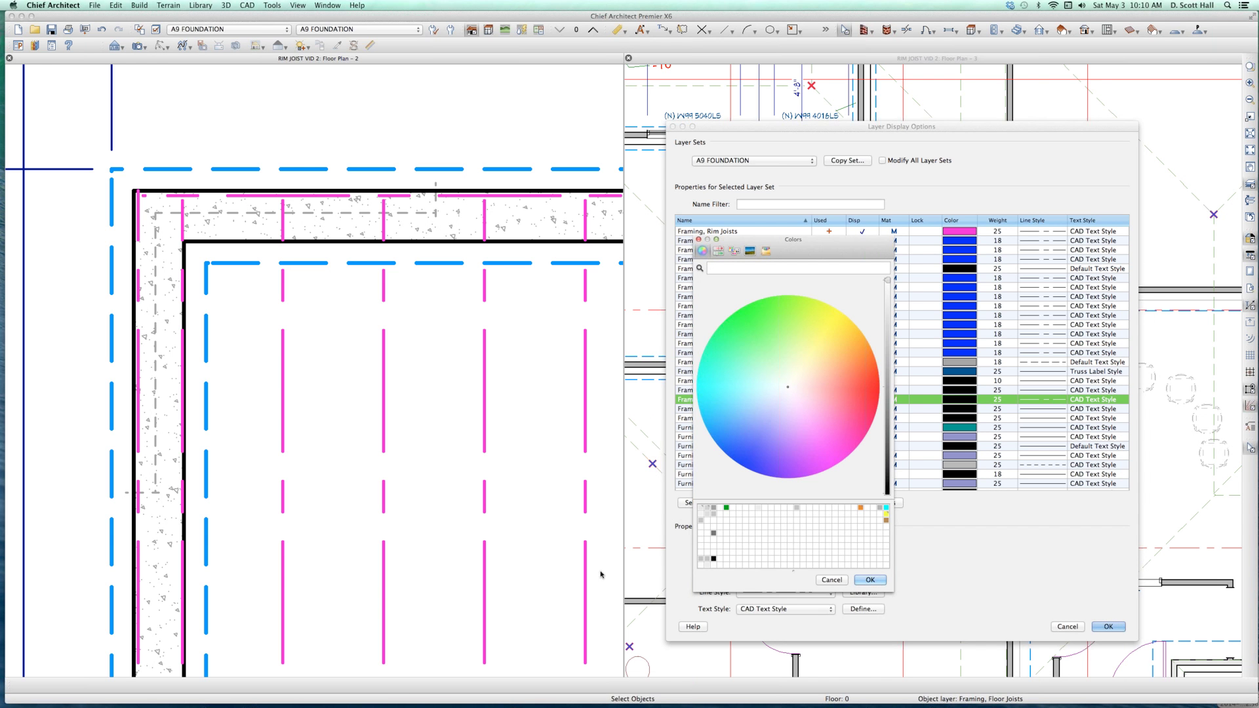
click(749, 458)
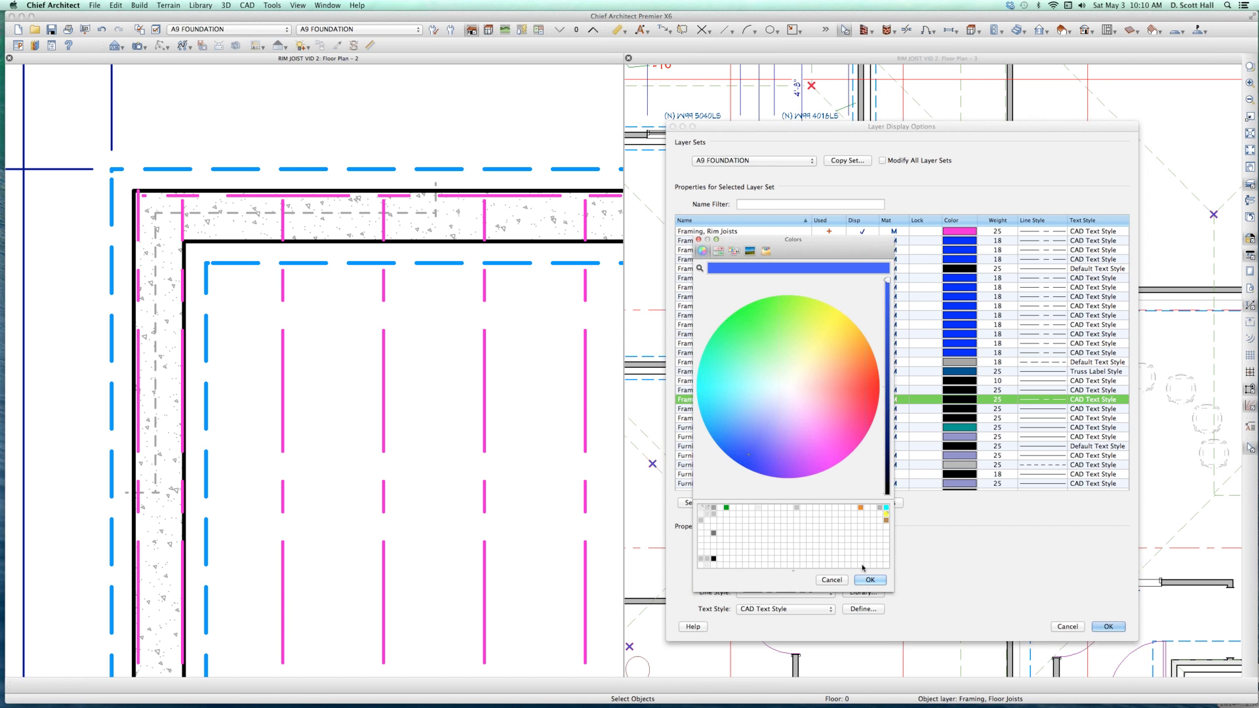
click(867, 580)
key(Return)
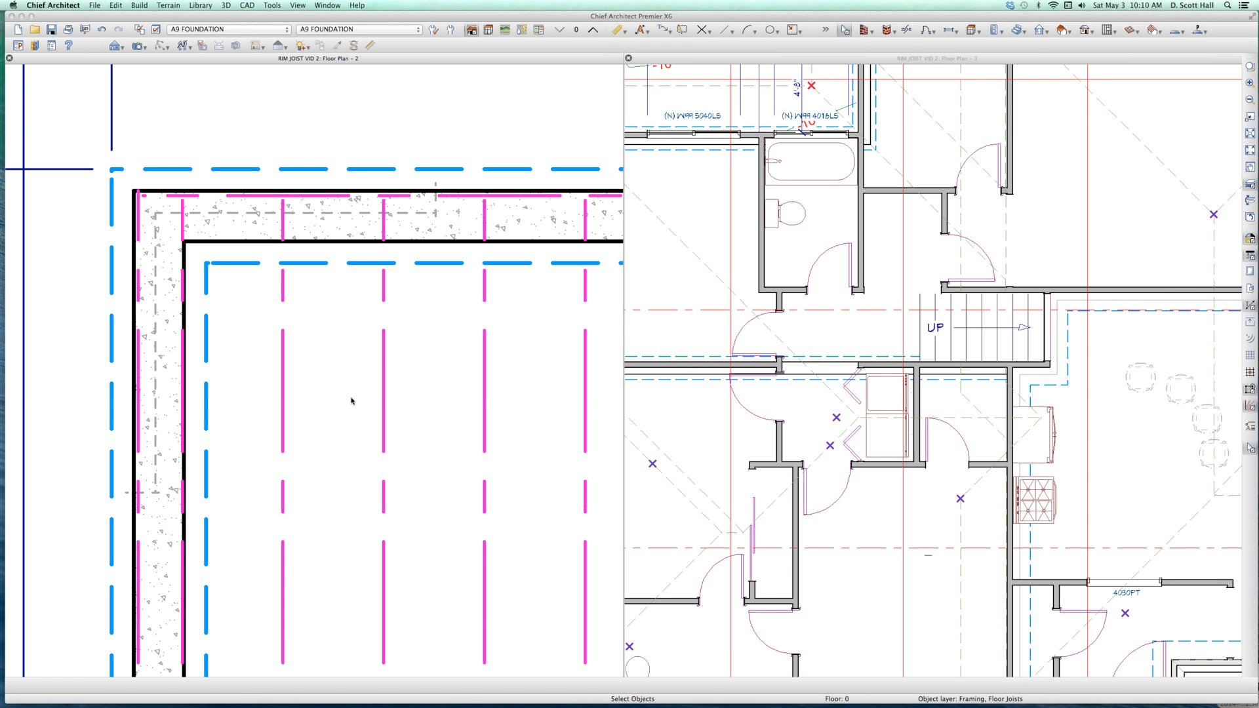
- Inspect the sill plates at the foundation corner and turn off the display of the "Framing, Sill Plates" layer
scroll(179, 193, up, 2)
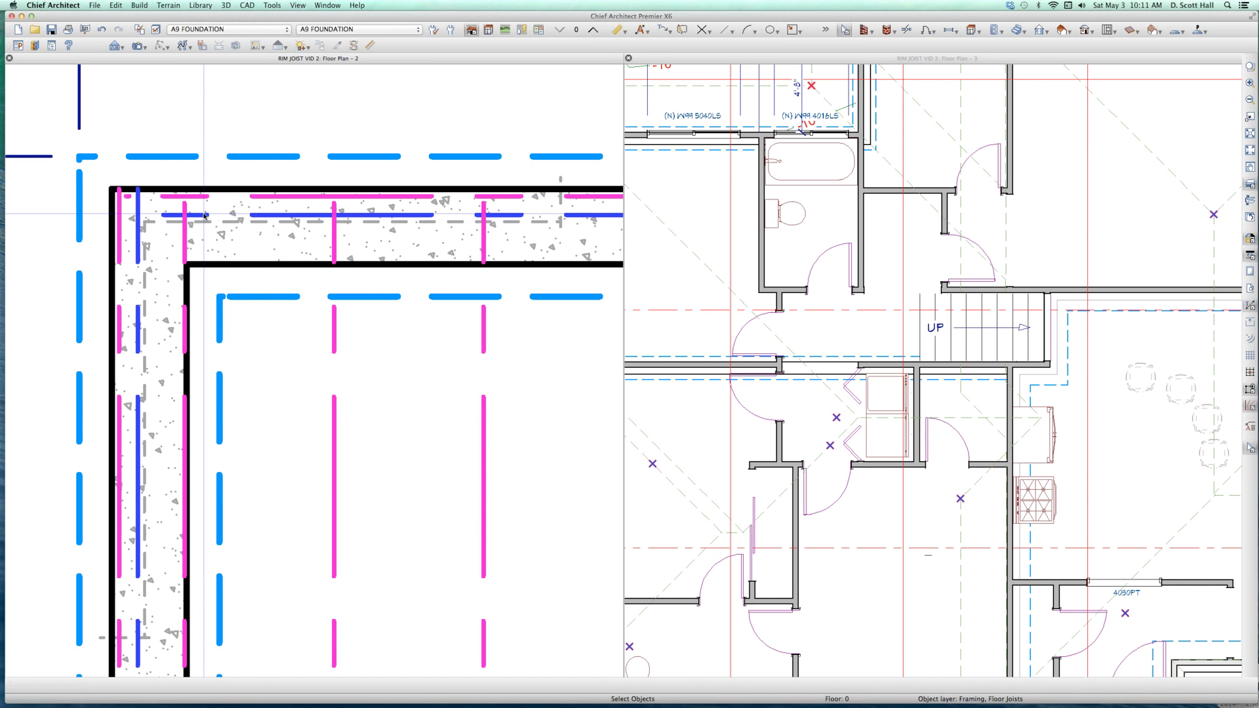
key(l)
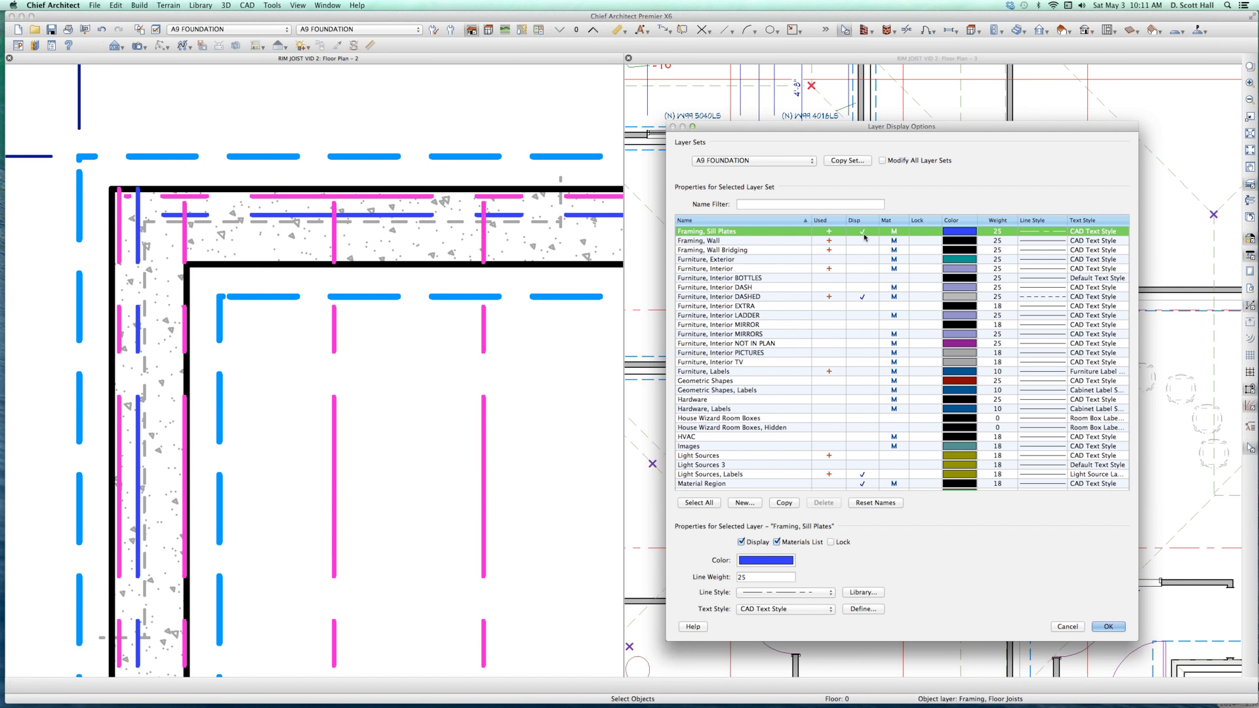
key(Return)
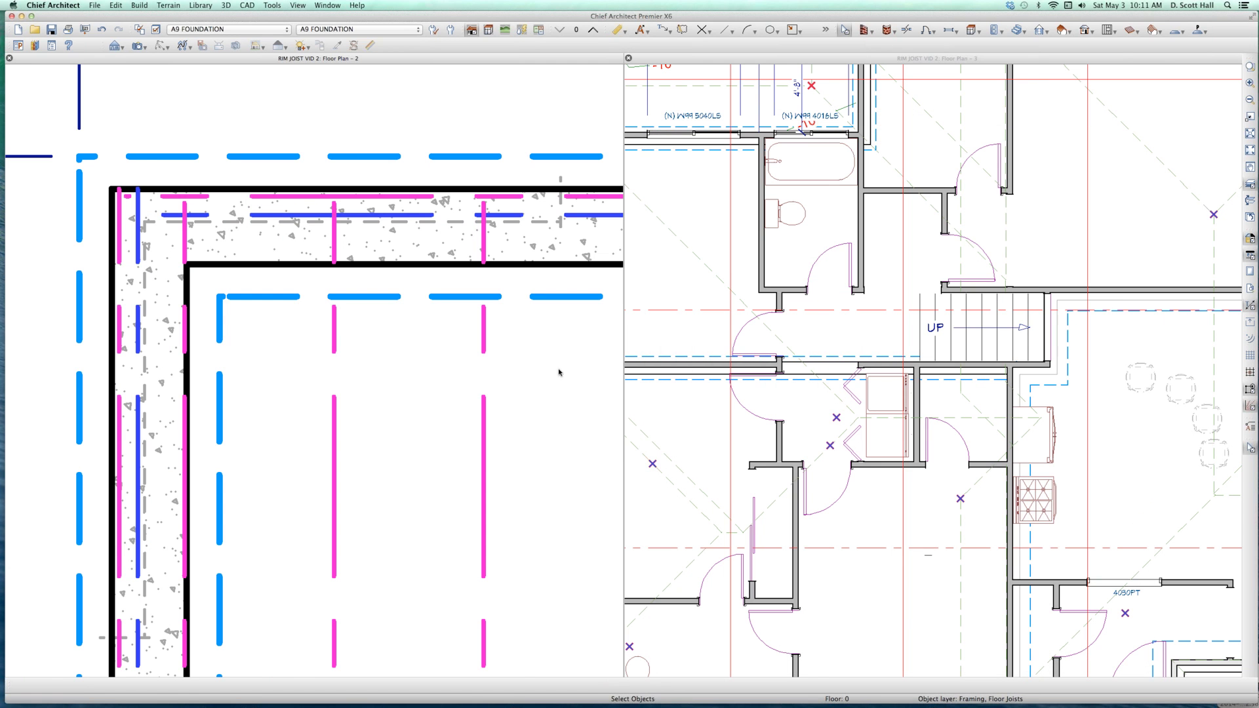
- Draw an interior wall in the upper-left first-floor bedroom, running down from the exterior wall near its corner
scroll(282, 148, down, 2)
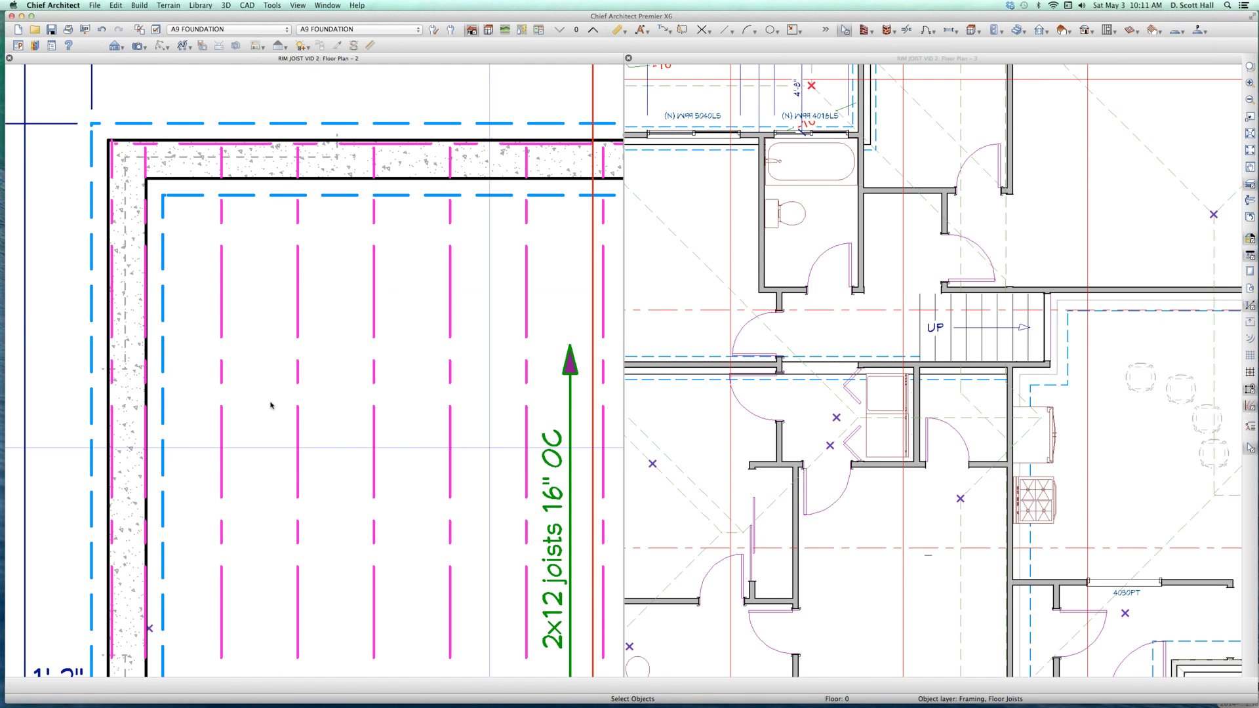
scroll(275, 331, down, 2)
scroll(274, 331, down, 1)
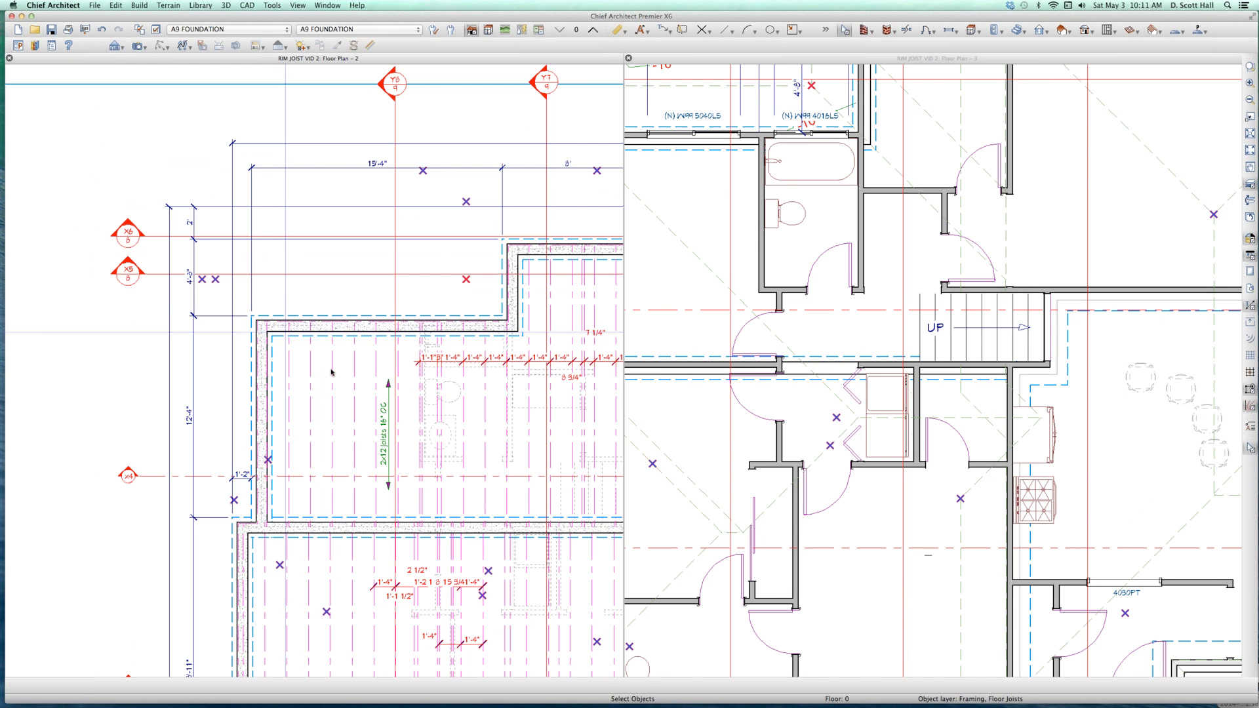
click(1100, 350)
scroll(1103, 346, down, 3)
scroll(1003, 289, up, 4)
key(Escape)
key(w)
drag(937, 350, 927, 467)
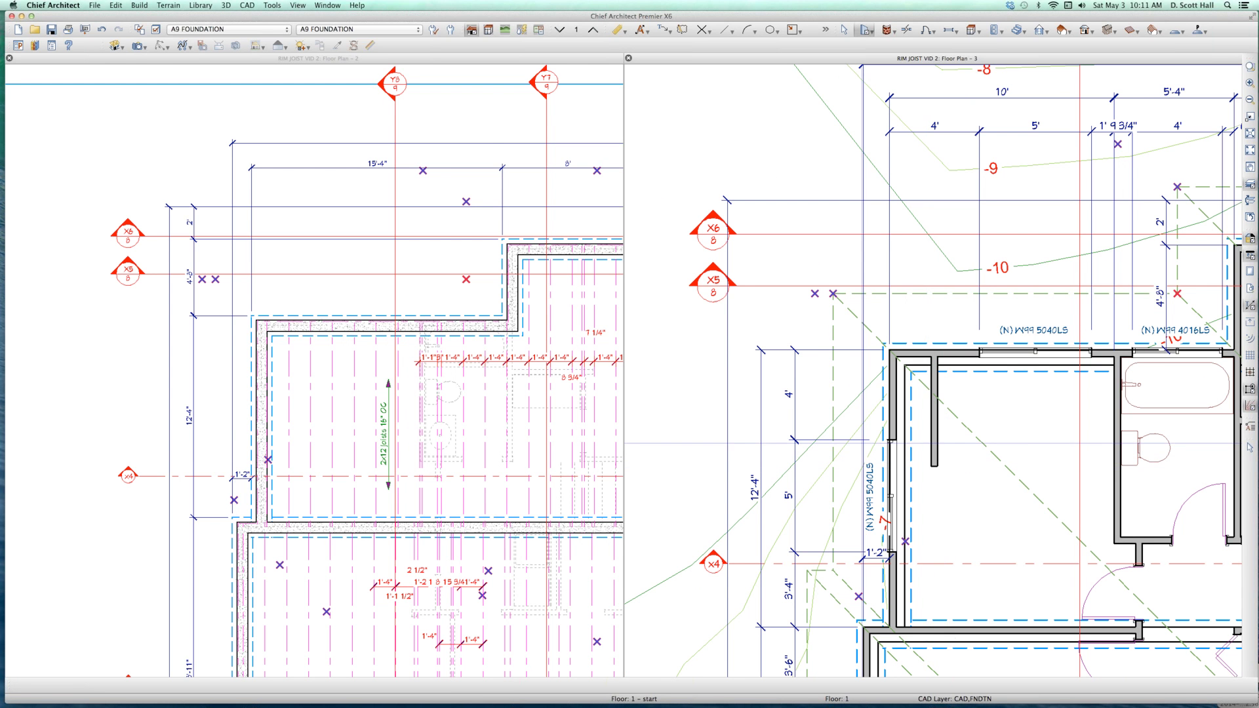
- Examine the new wall's dashed outline against the floor joists near the foundation corner
key(space)
click(495, 441)
scroll(338, 387, up, 2)
scroll(218, 392, up, 3)
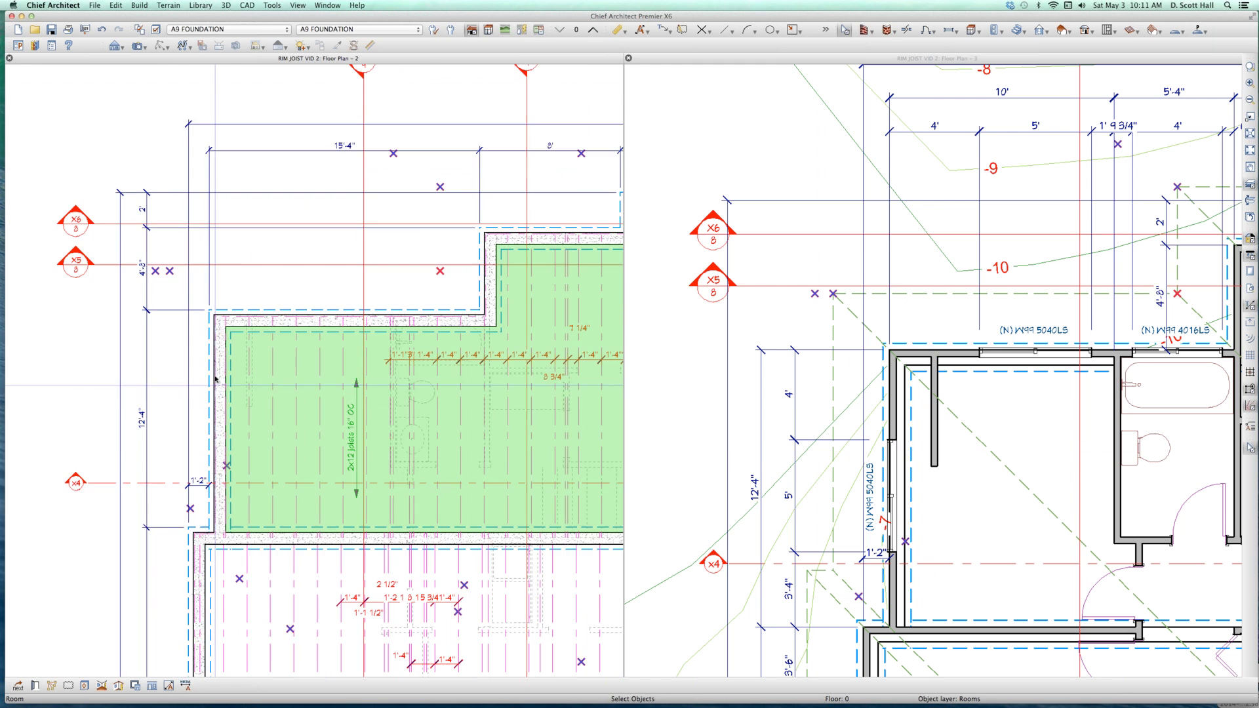
key(Escape)
scroll(243, 360, up, 1)
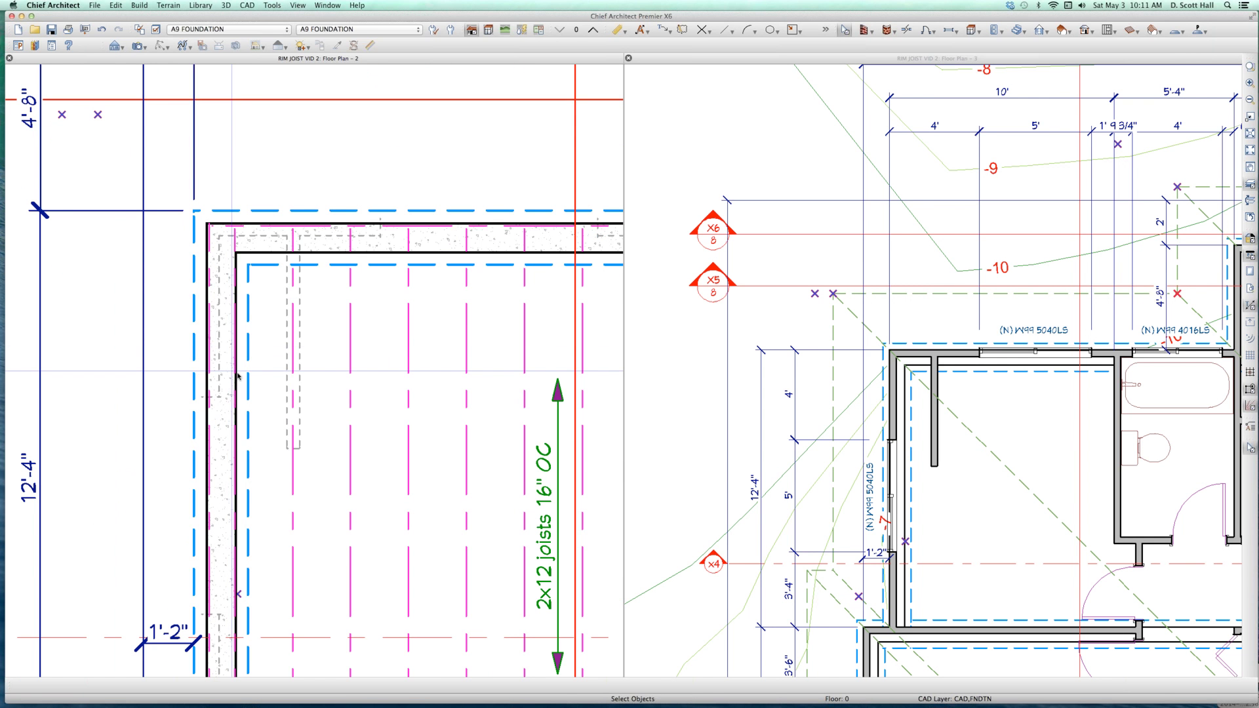
- Shift the new first-floor wall slightly right, off the regular joist beneath it, and rebuild the floor framing
click(935, 438)
drag(941, 440, 951, 440)
scroll(308, 404, up, 2)
key(F12)
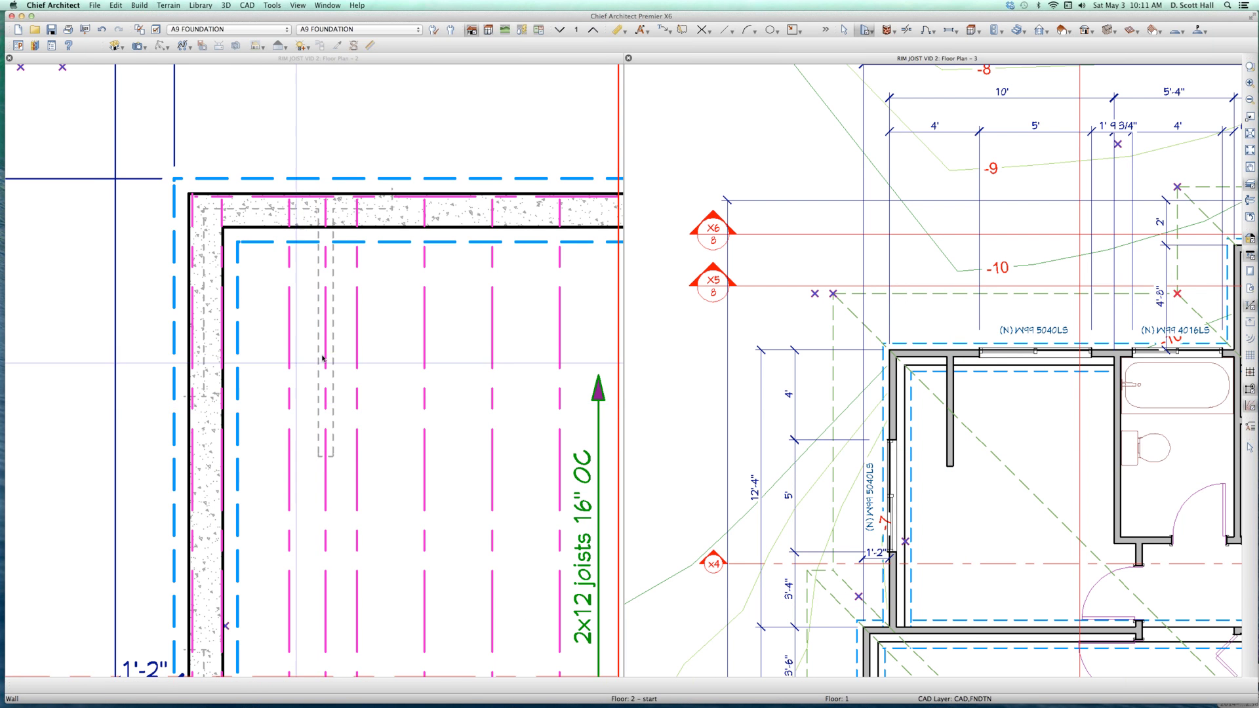
scroll(308, 350, up, 2)
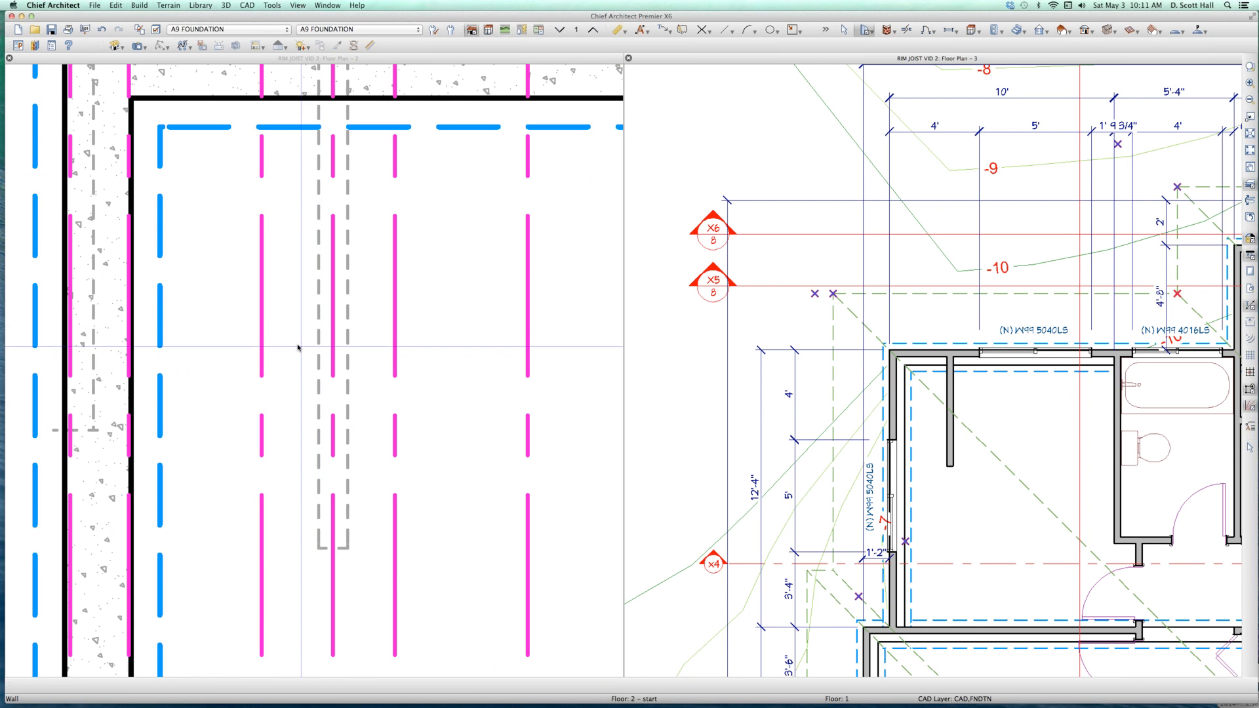
- Extend the first-floor test wall down until it meets the lower wall of the bedroom
scroll(299, 349, down, 4)
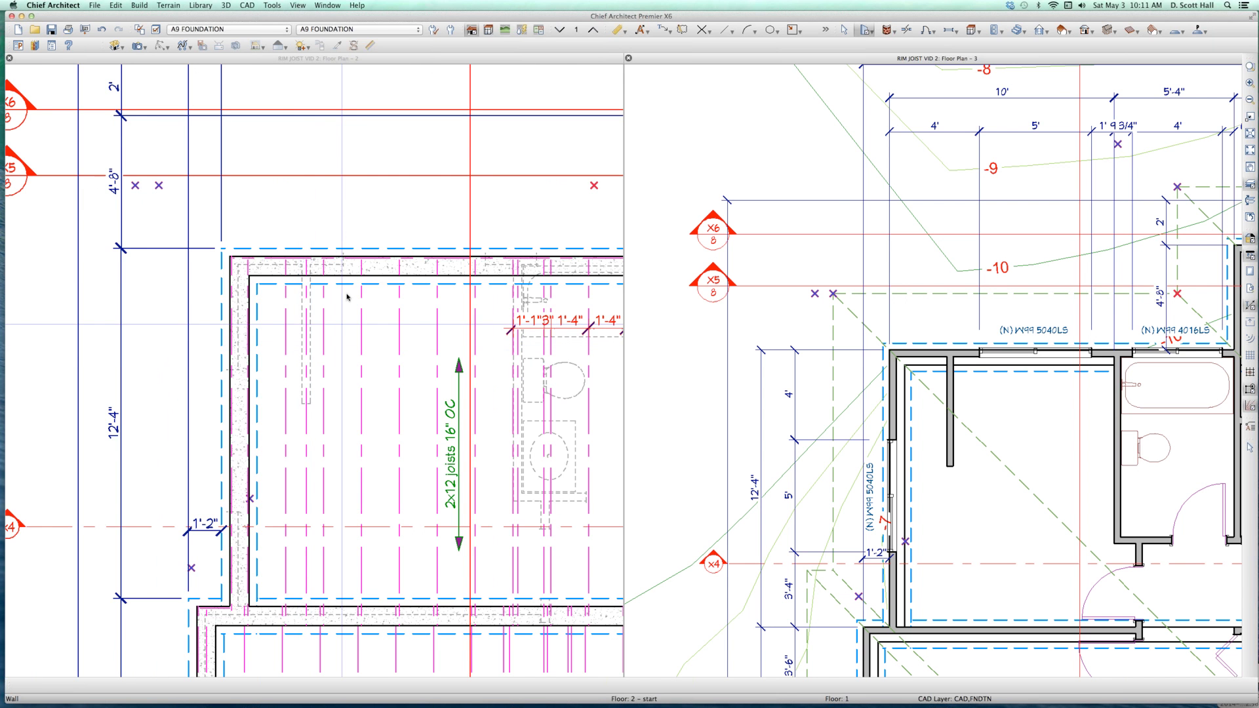
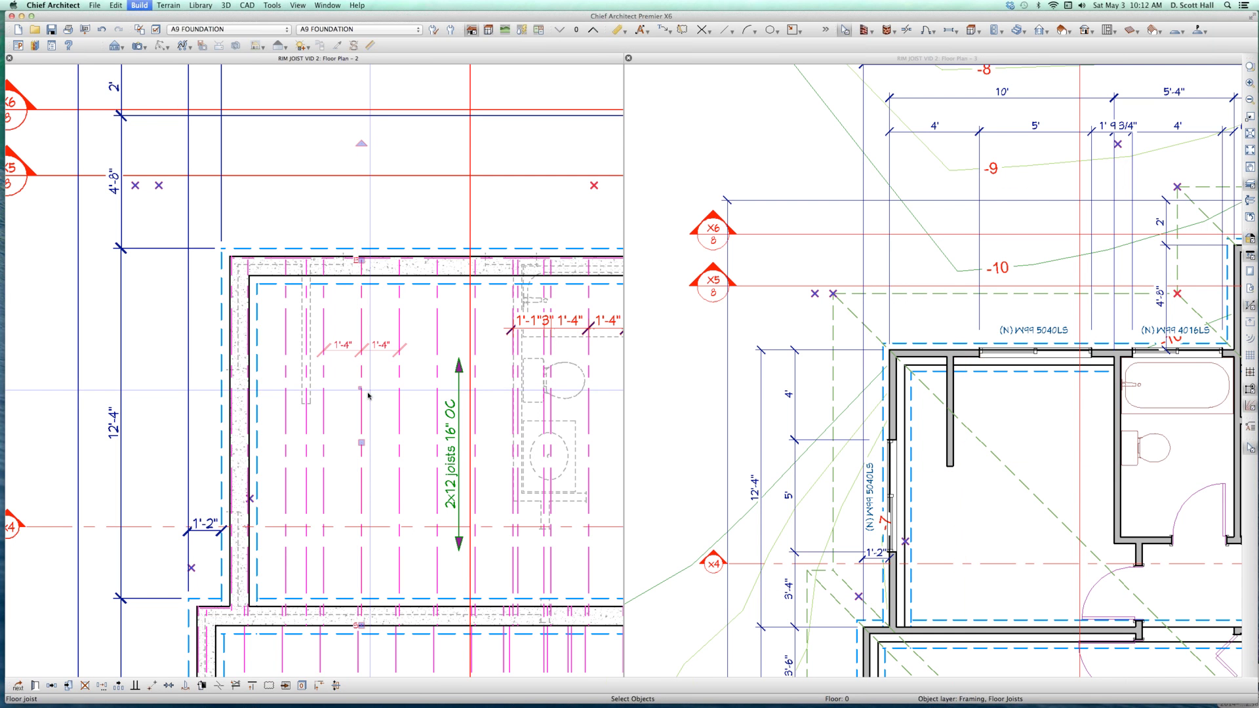
key(Escape)
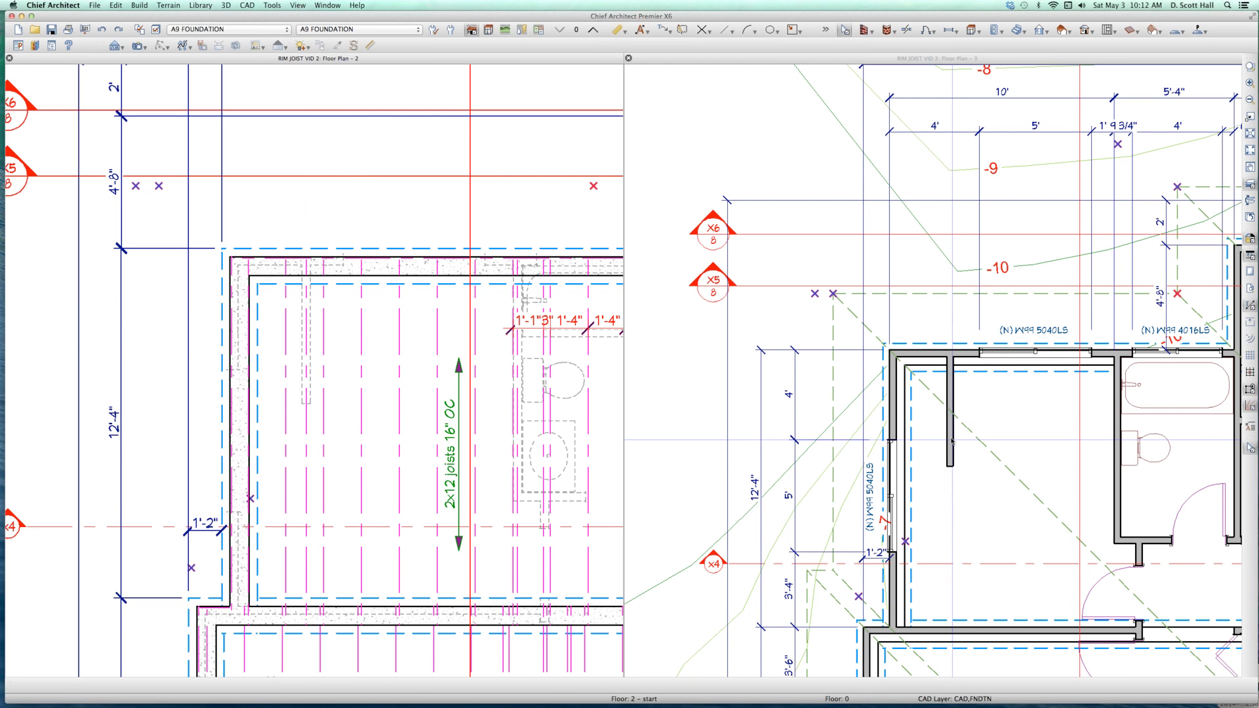
click(949, 463)
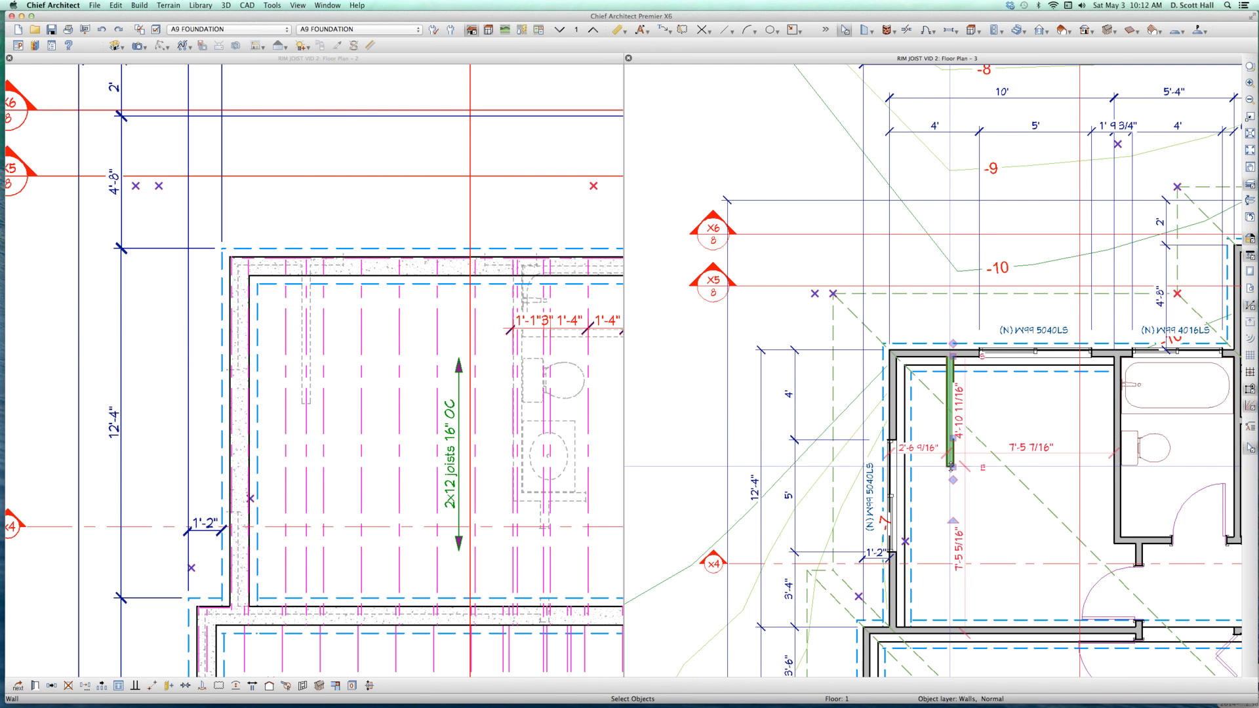
drag(949, 463, 949, 629)
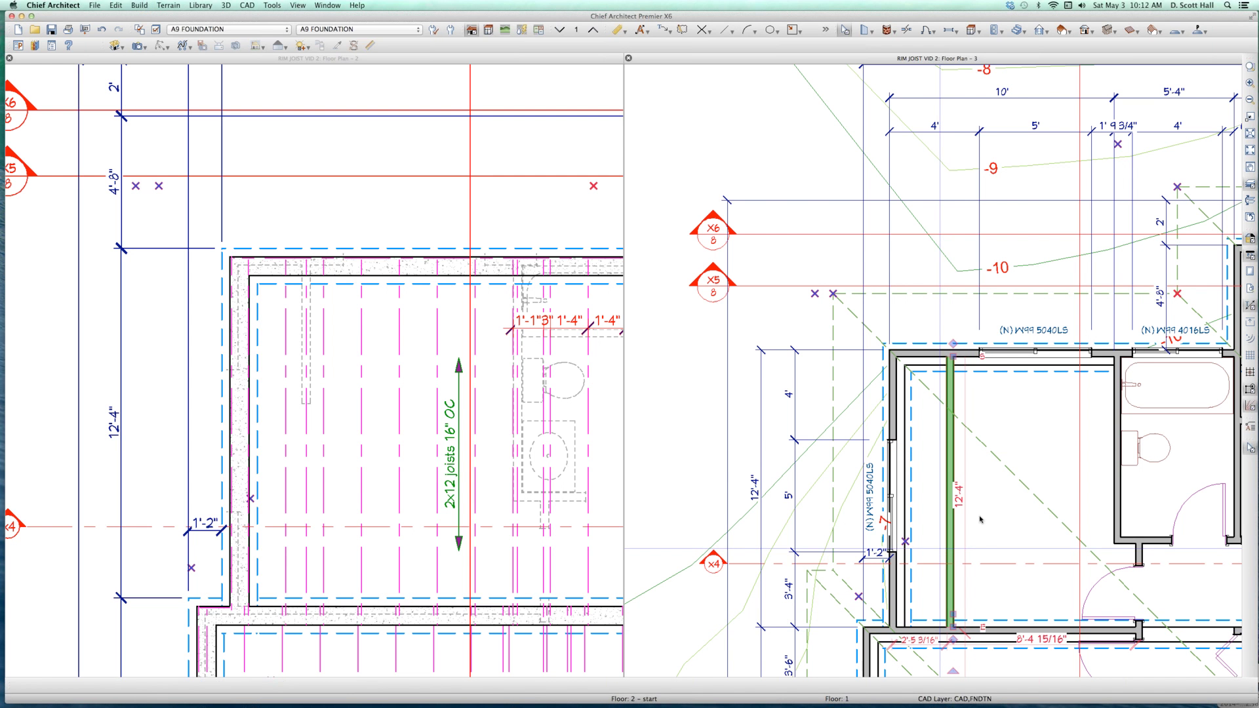
- Shift the extended test wall one joist spacing to the right with an exact relative horizontal offset
click(953, 490)
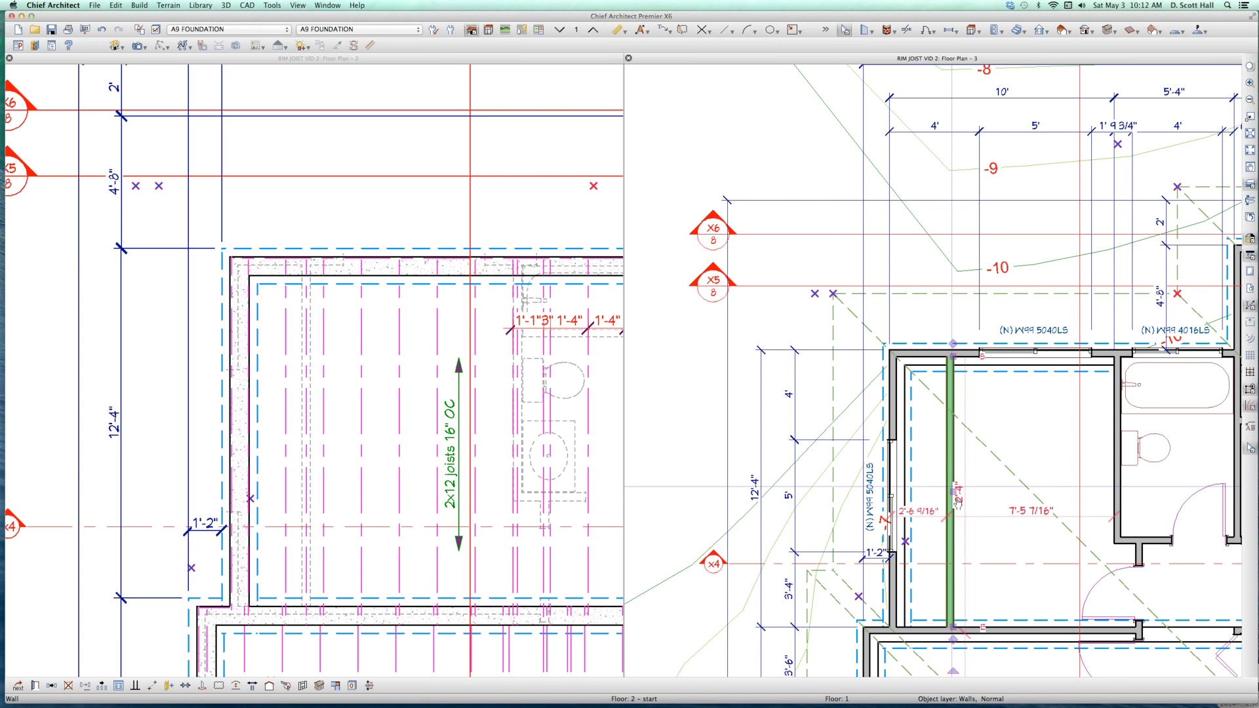
drag(953, 489, 993, 487)
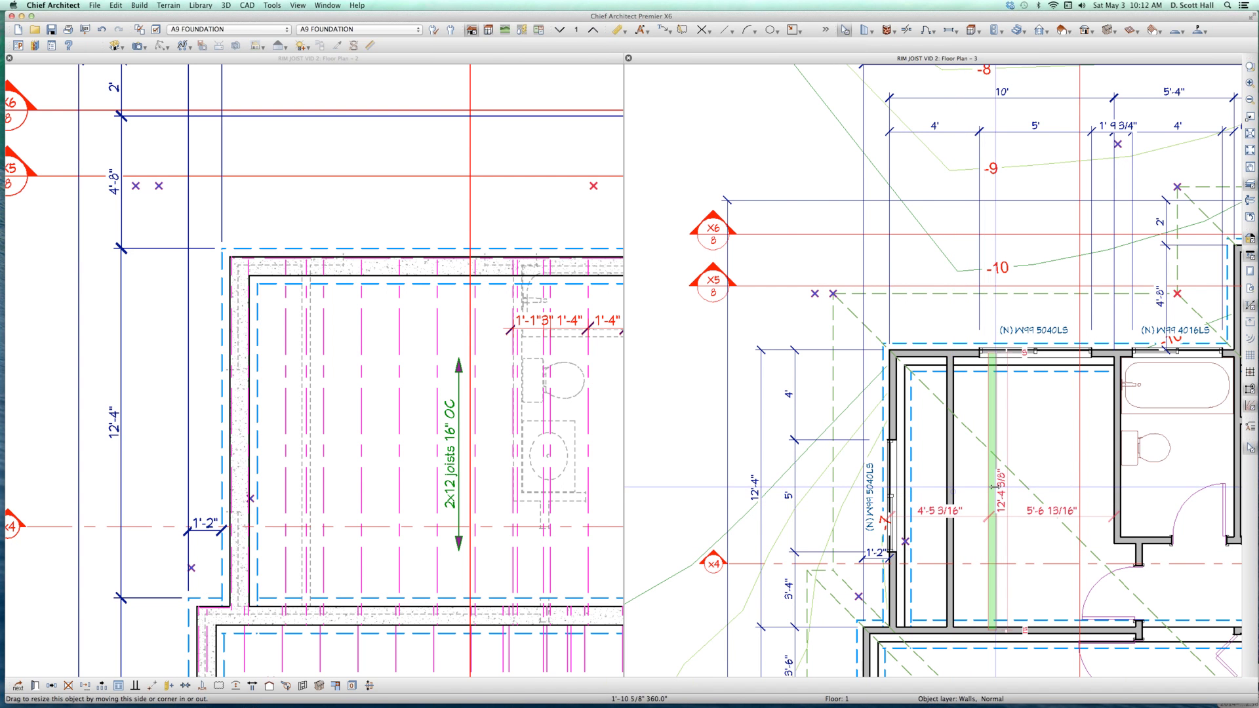
key(Tab)
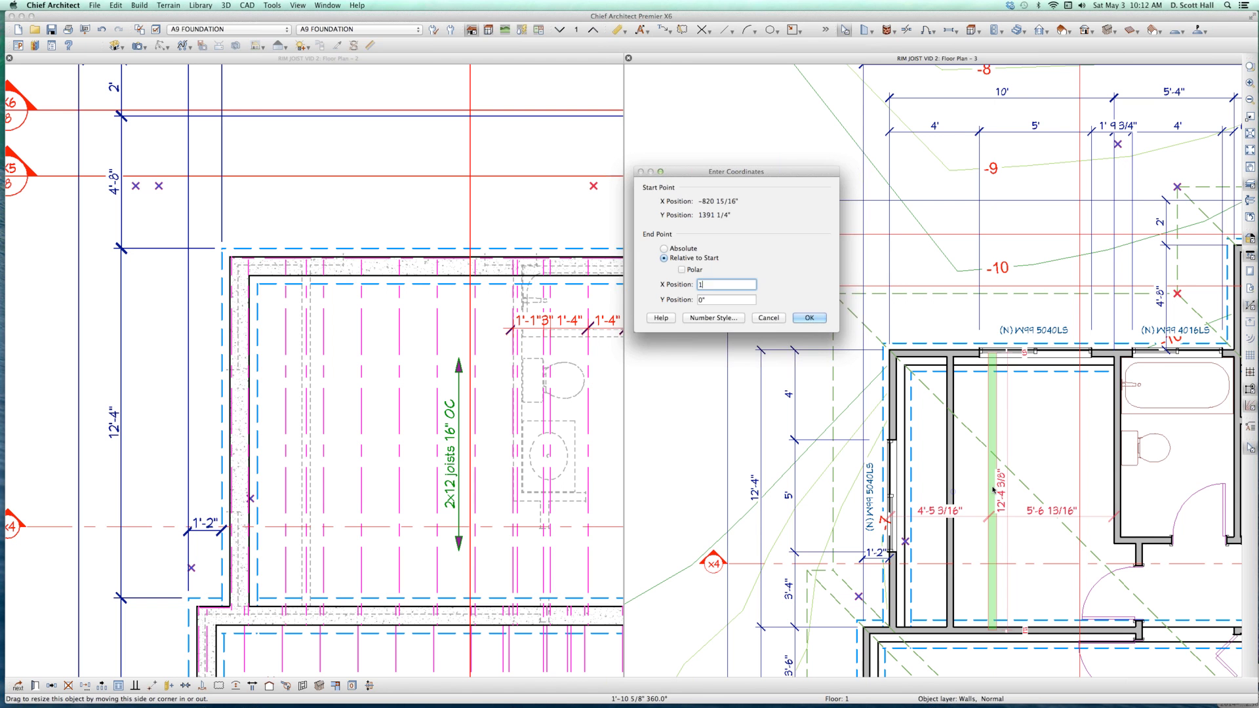
key(Return)
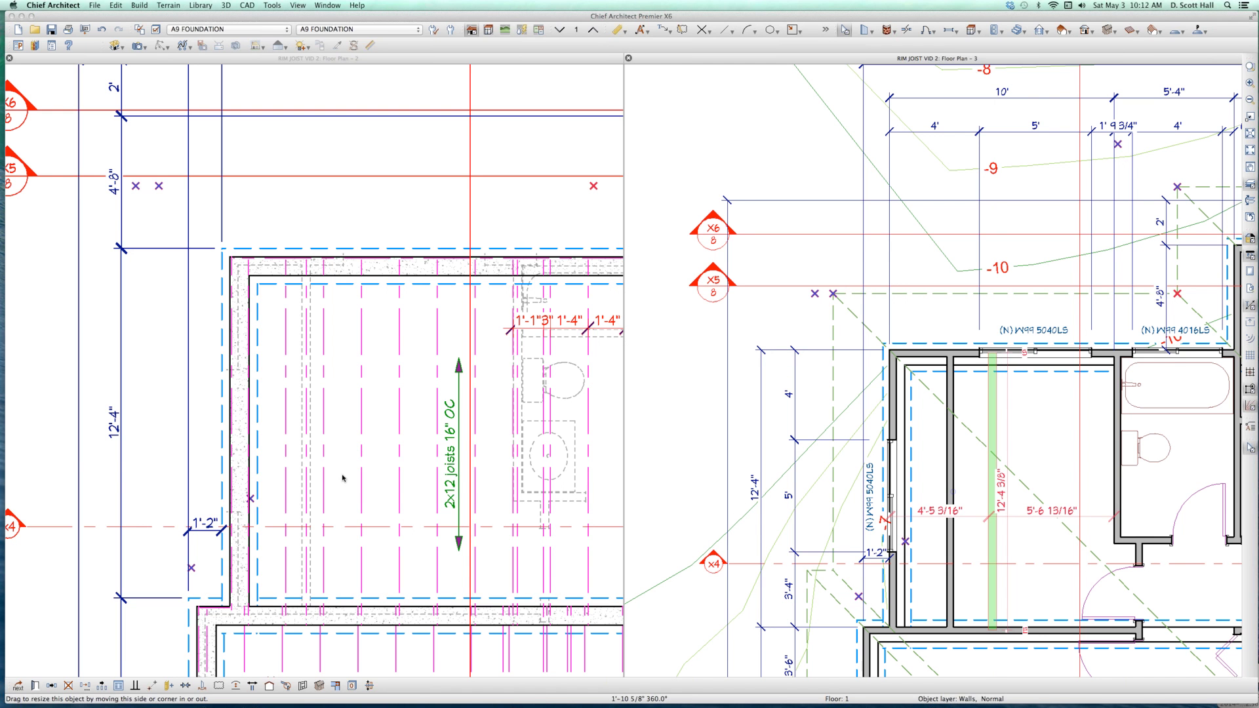
- Examine the floor joist beneath the moved test wall and the extra joists under the other interior walls on the foundation plan
click(343, 411)
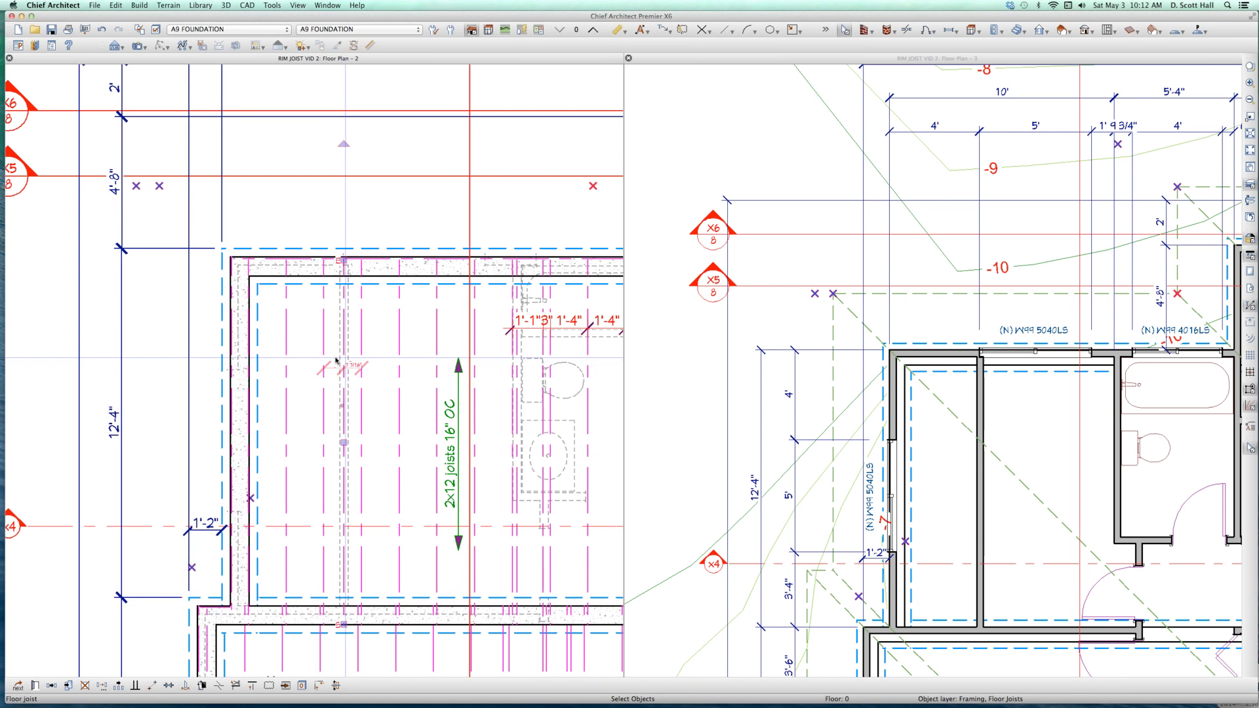
scroll(345, 360, down, 3)
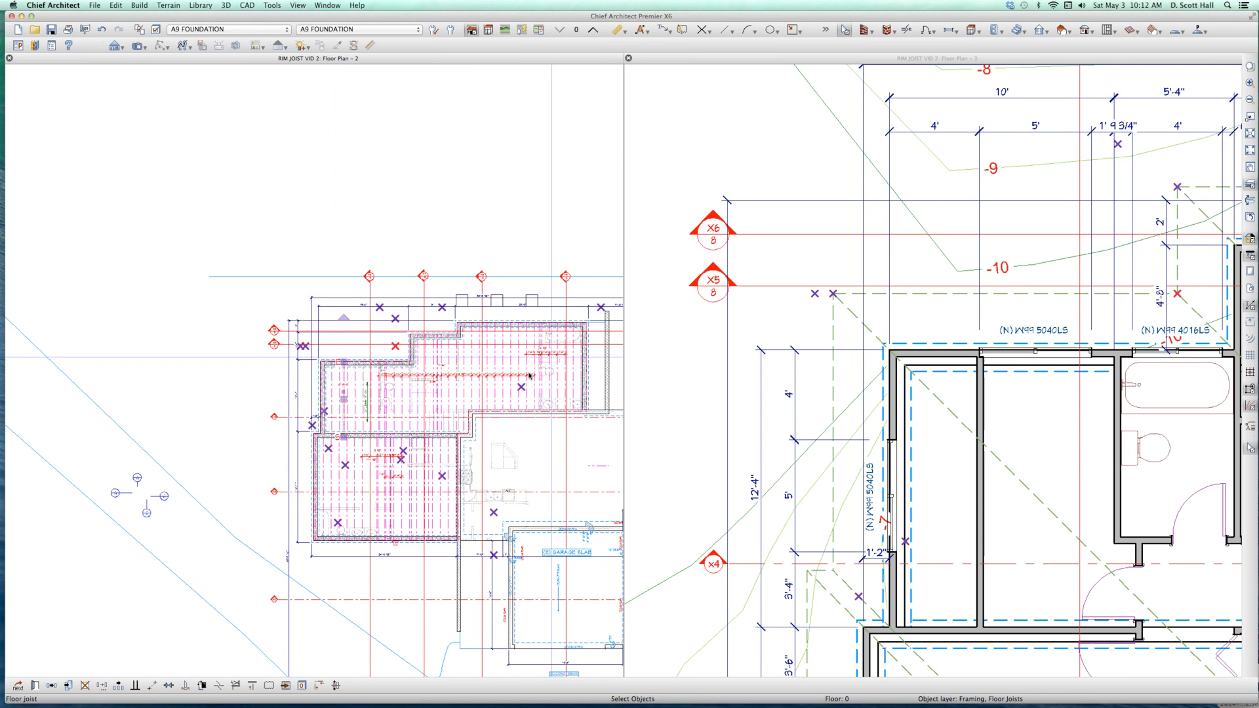
scroll(553, 360, up, 2)
scroll(282, 586, up, 4)
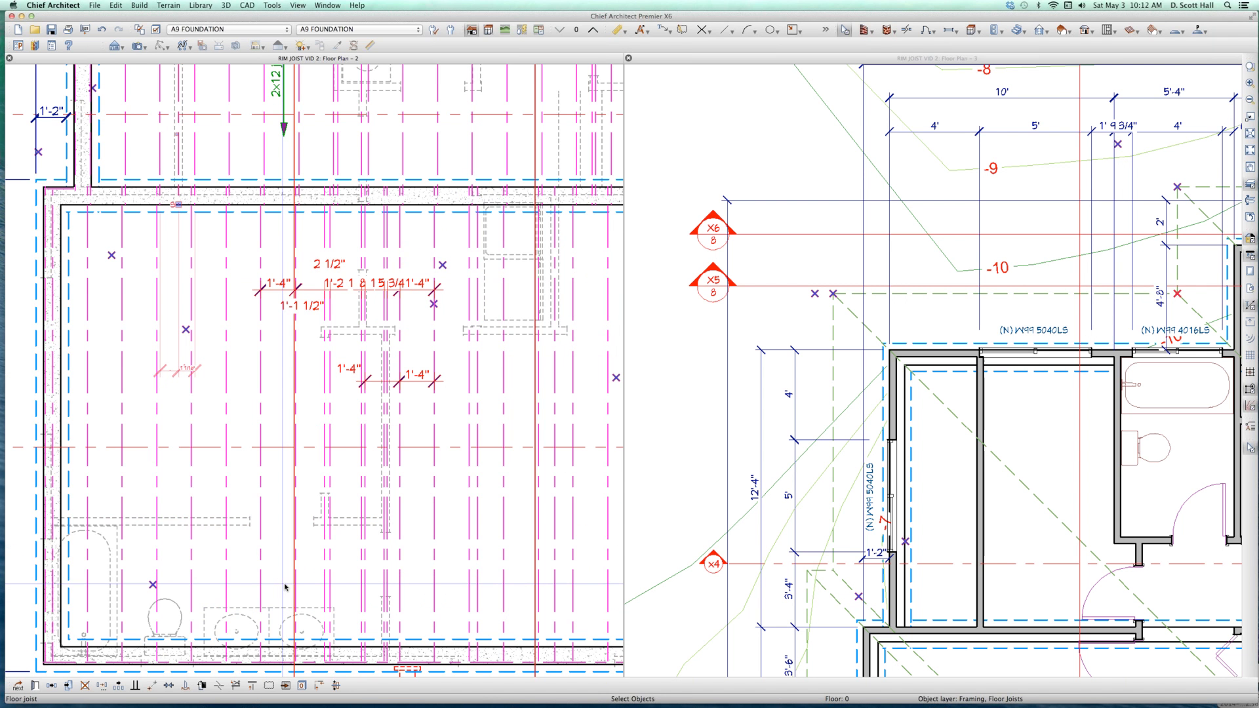
scroll(283, 583, down, 2)
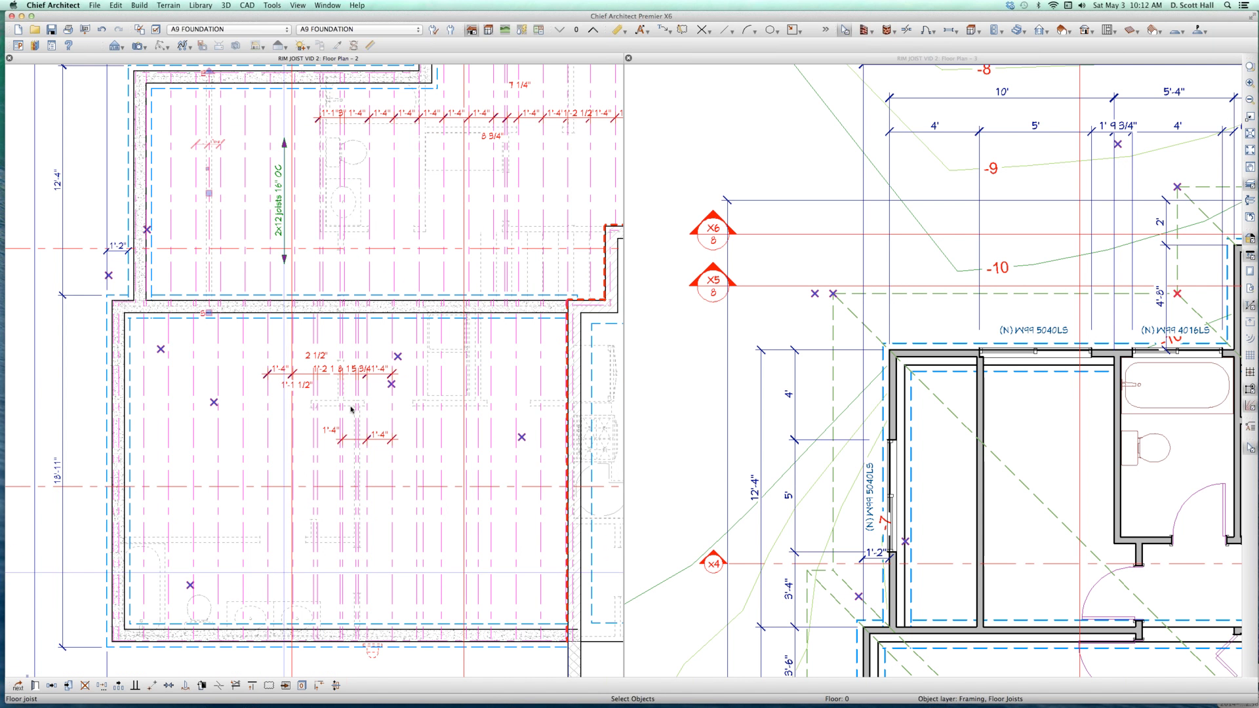
scroll(403, 311, down, 2)
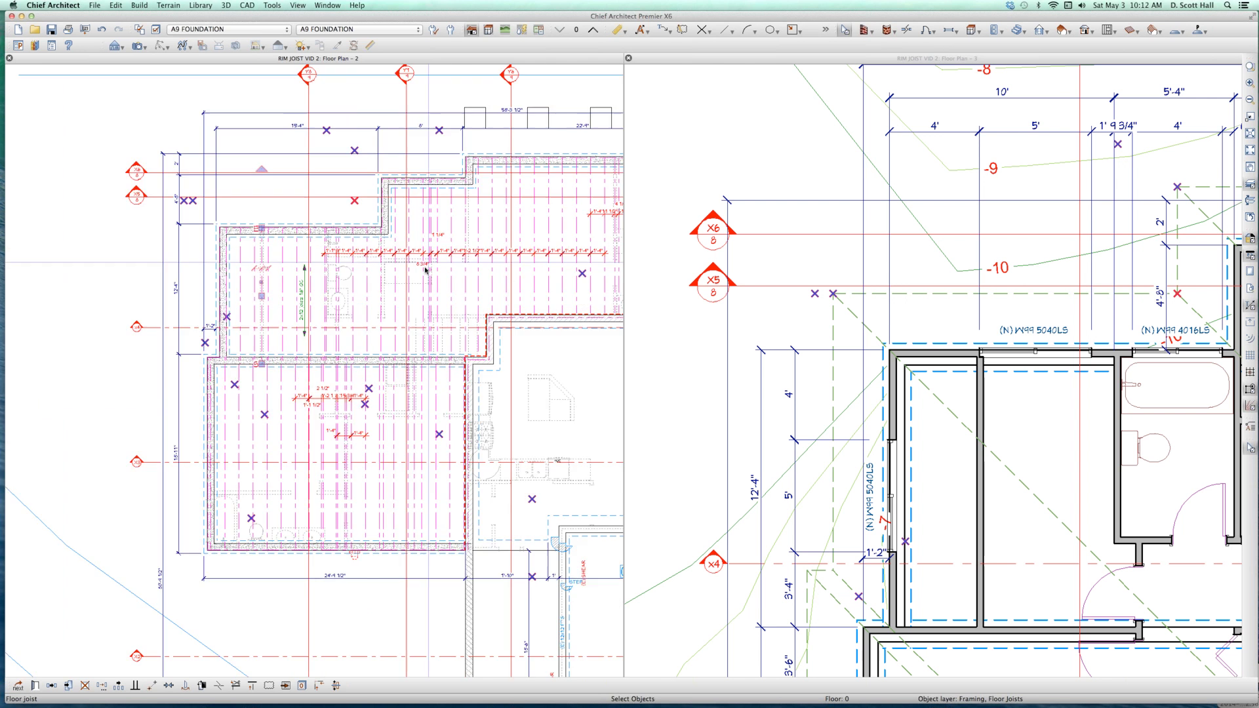
scroll(436, 269, up, 4)
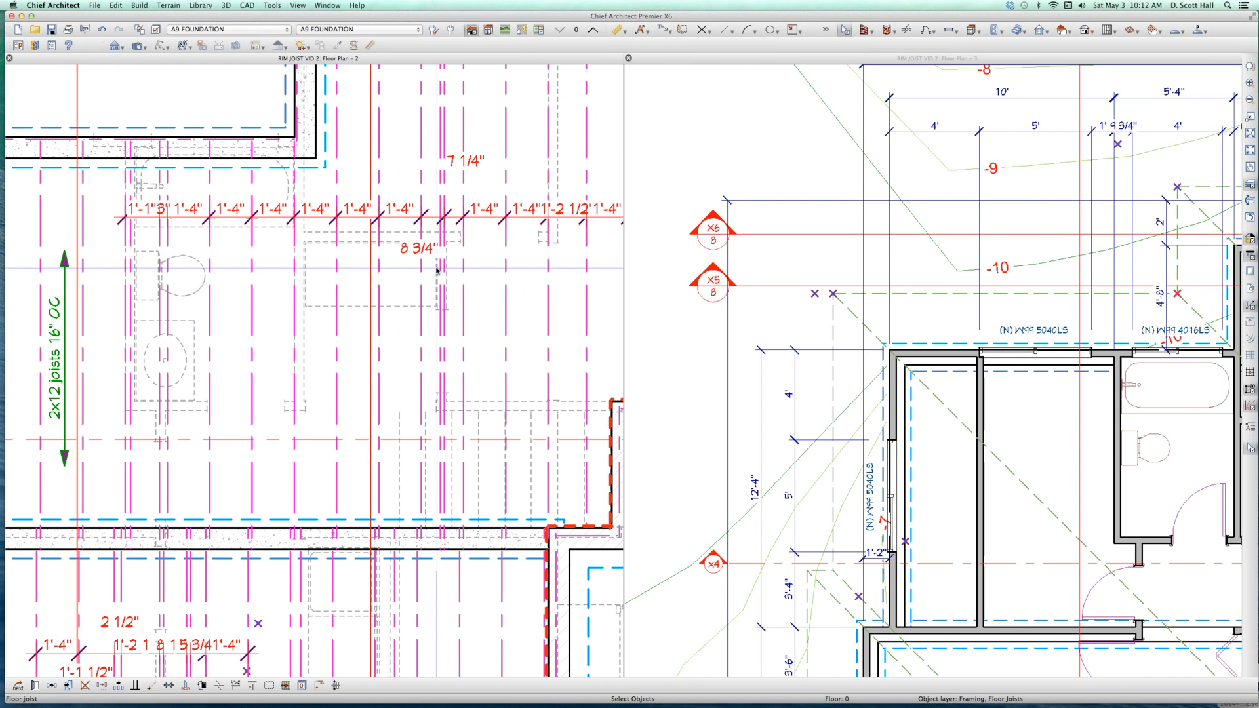
- Move the short interior wall with the door above the stairs by a relative X offset of -16
click(866, 391)
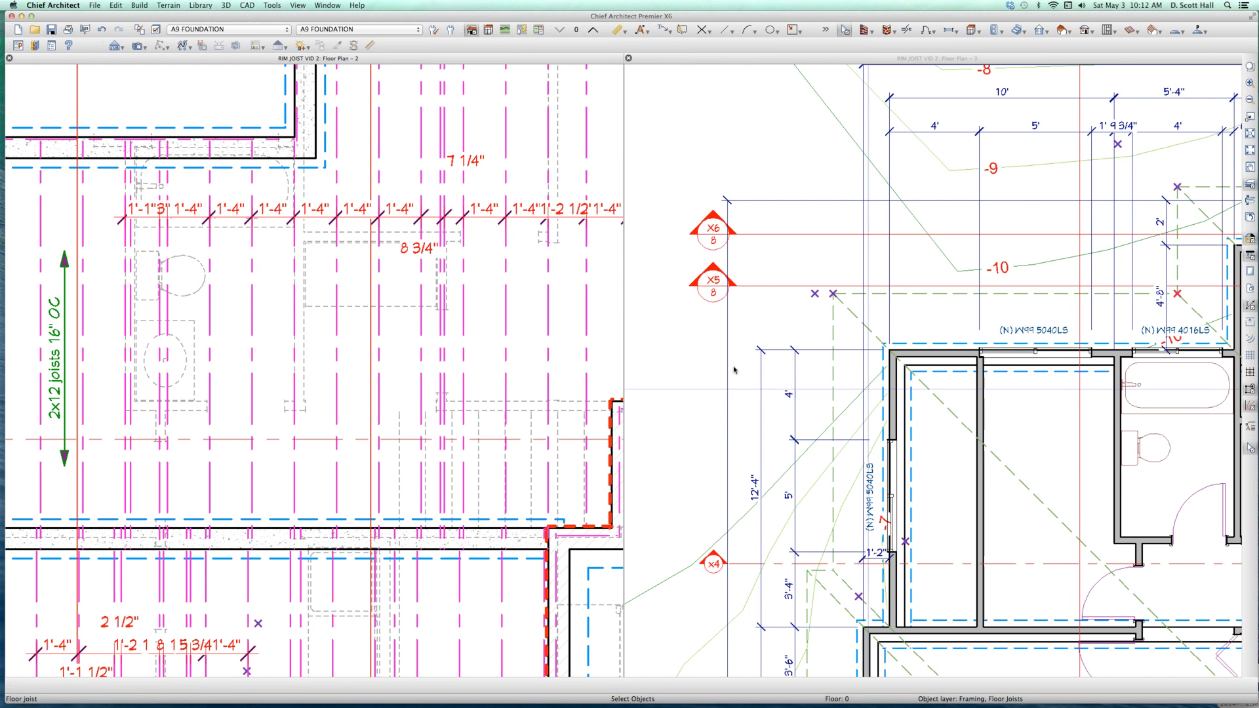
scroll(734, 369, down, 3)
scroll(988, 305, up, 2)
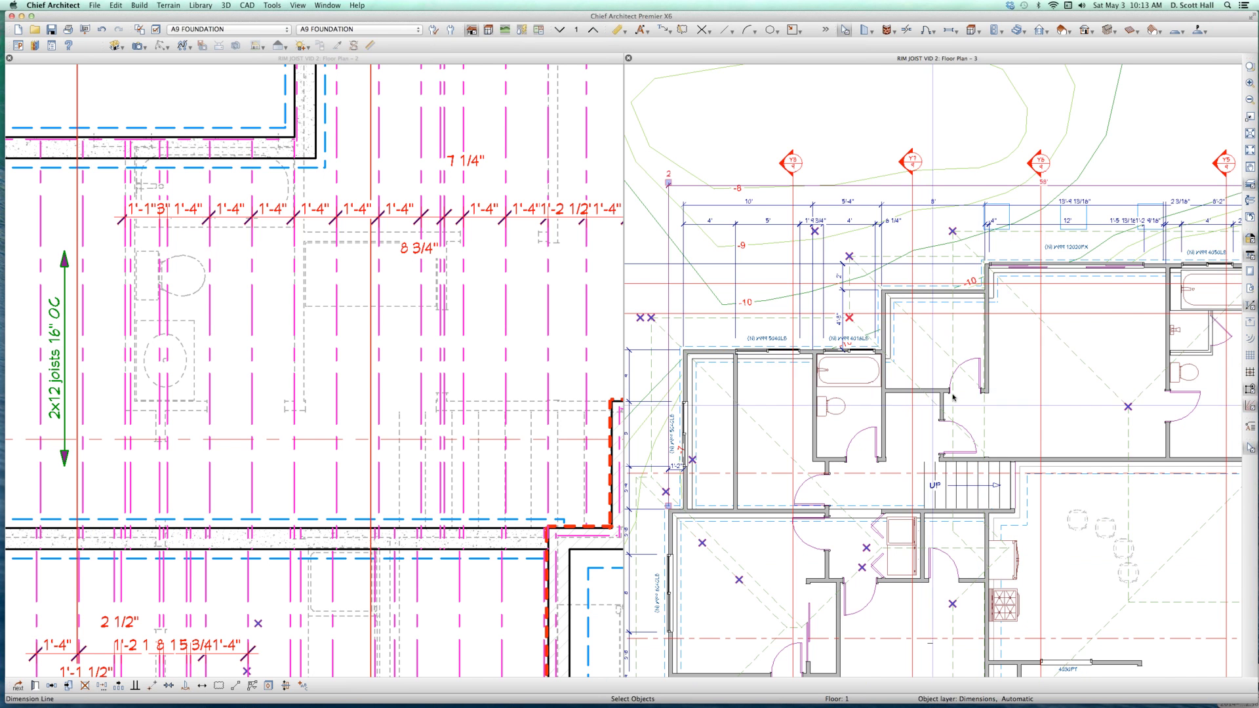
click(941, 423)
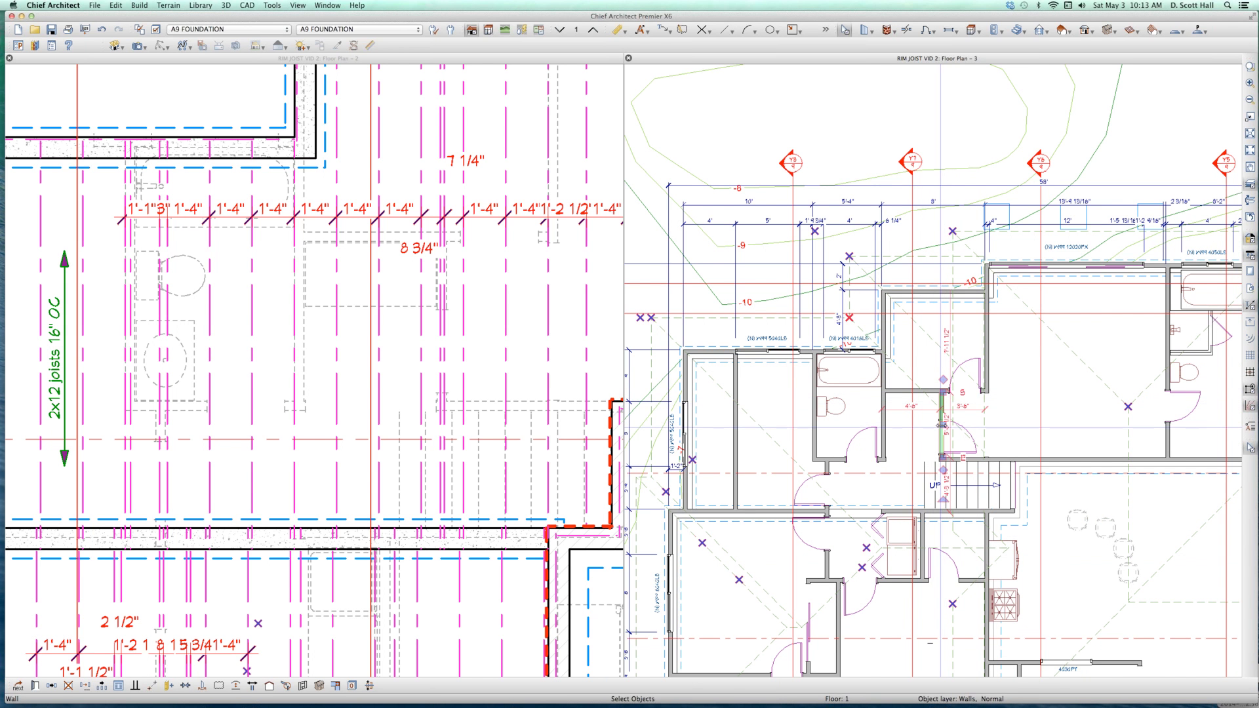
drag(936, 425, 923, 425)
key(Tab)
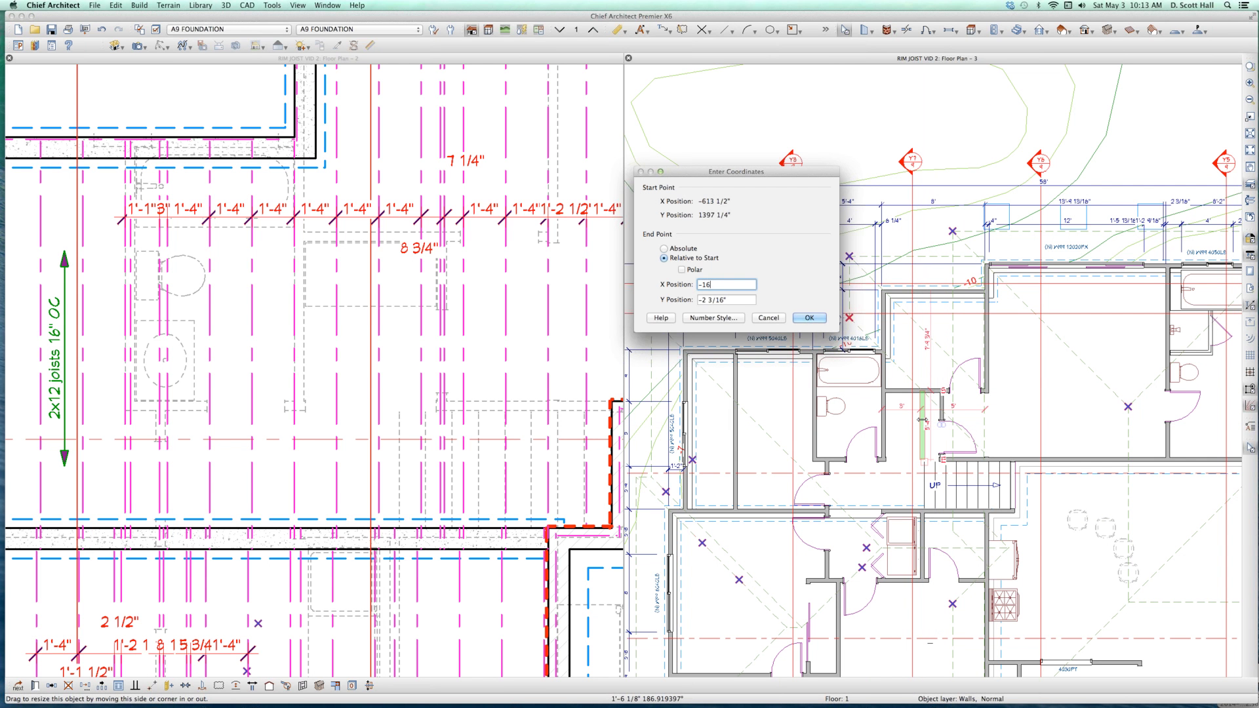
text(-16)
key(Return)
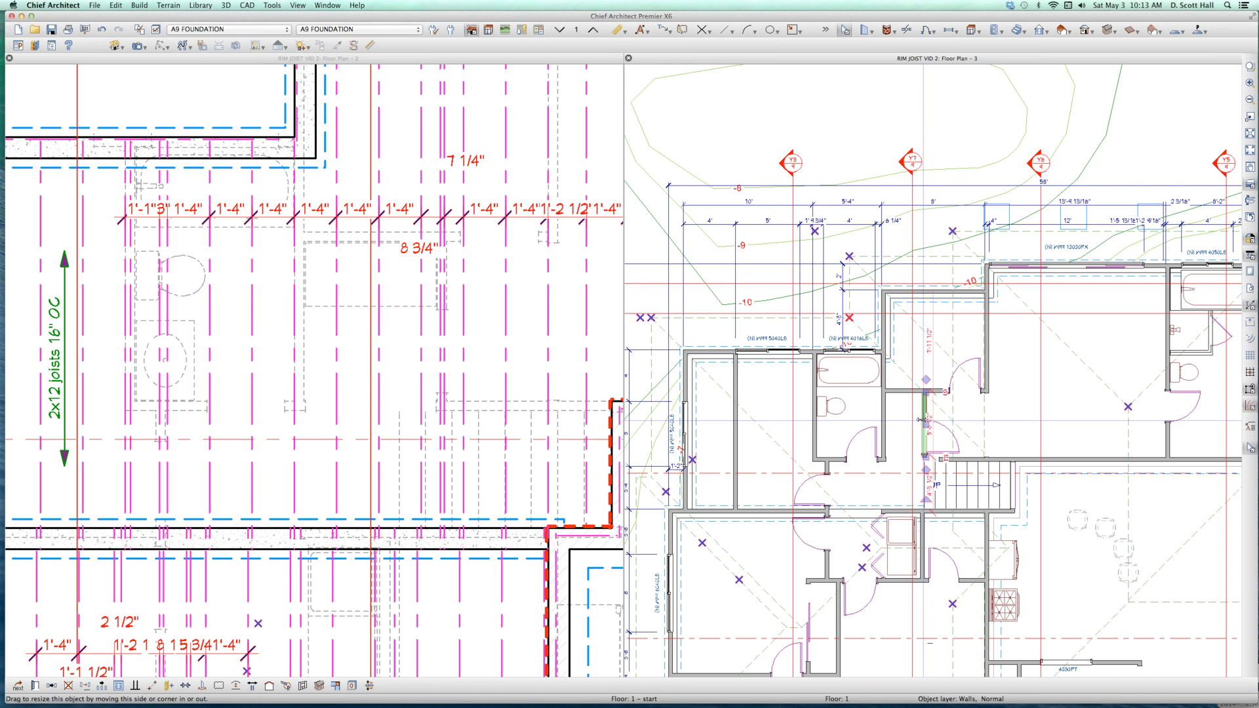
- Rebuild the foundation plan's floor framing and check the joists under the relocated wall near the stairs
click(640, 423)
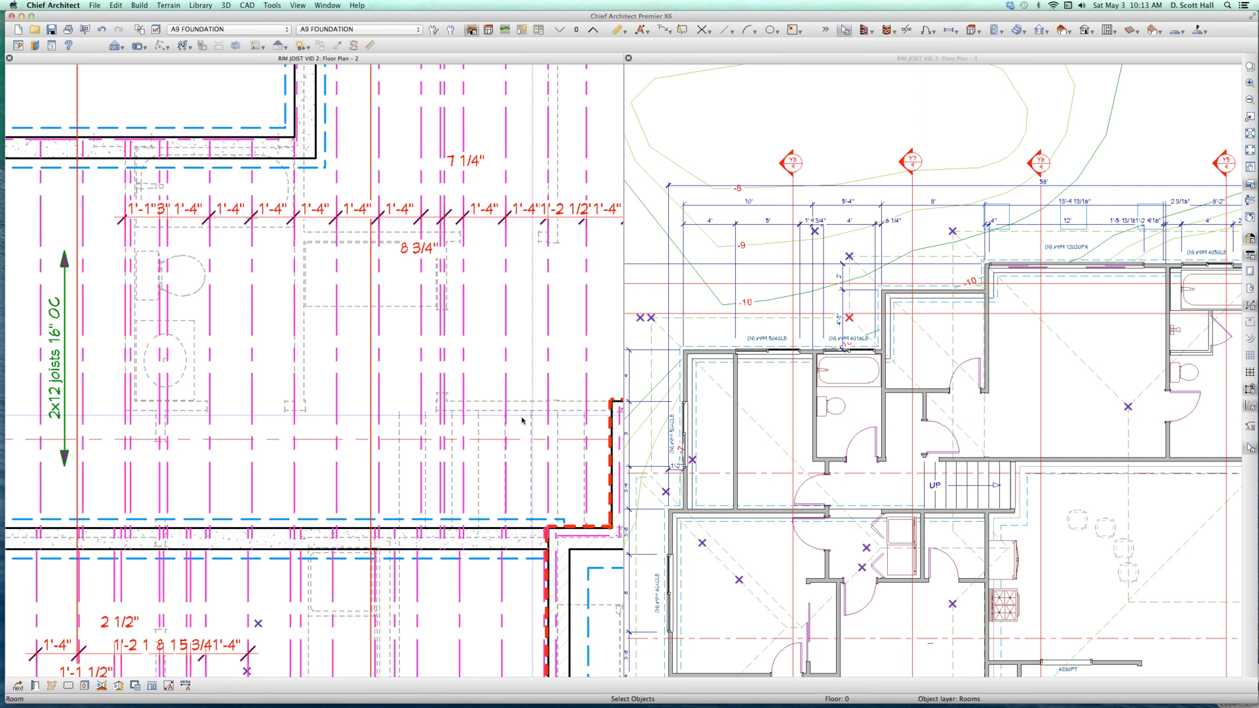
click(533, 433)
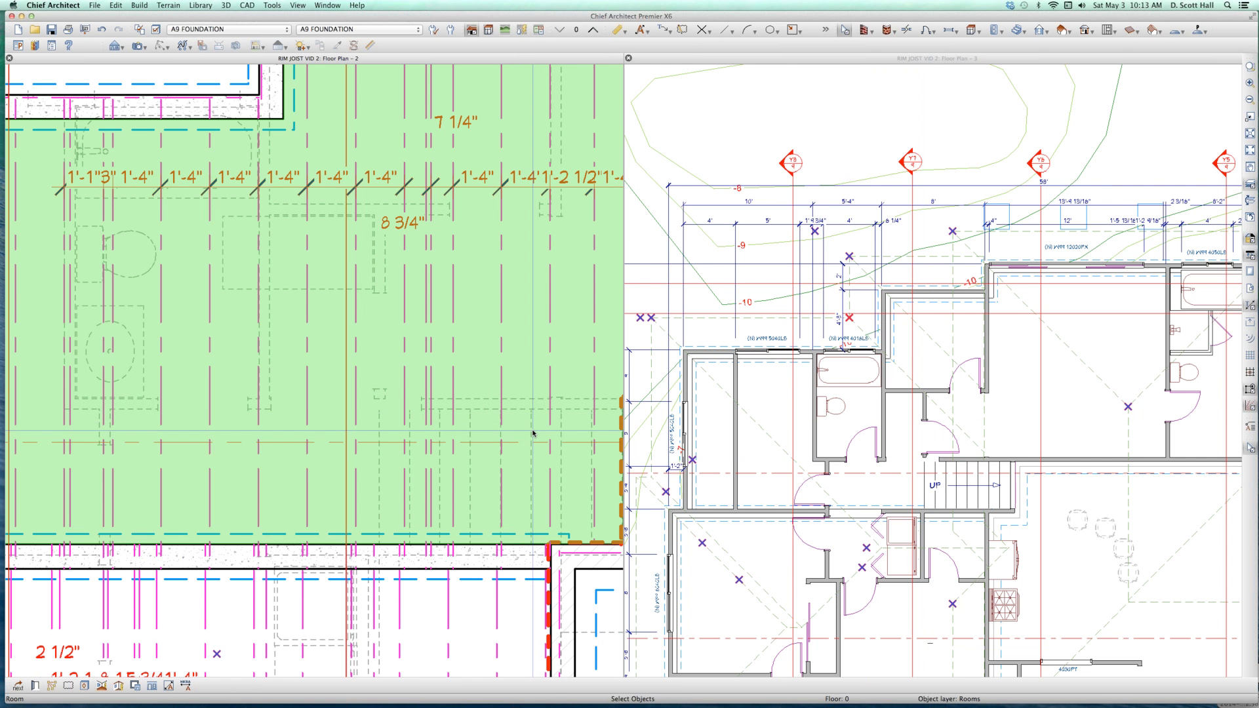
key(j)
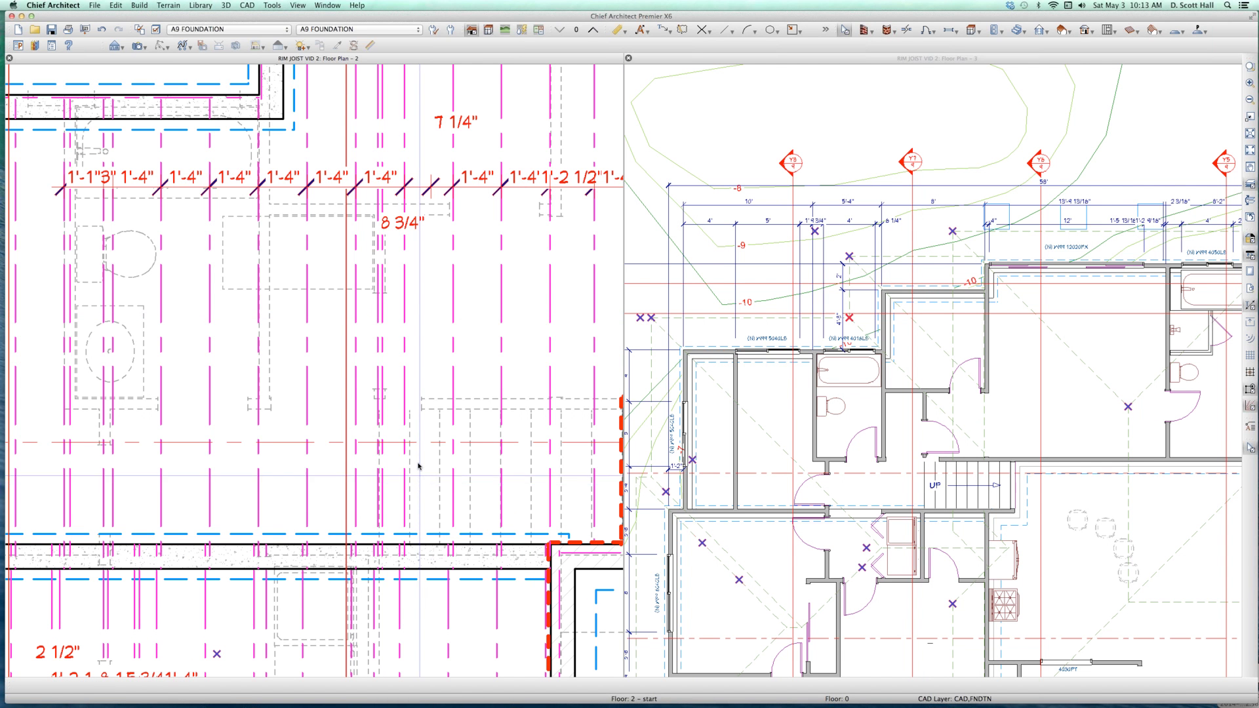
scroll(418, 464, down, 2)
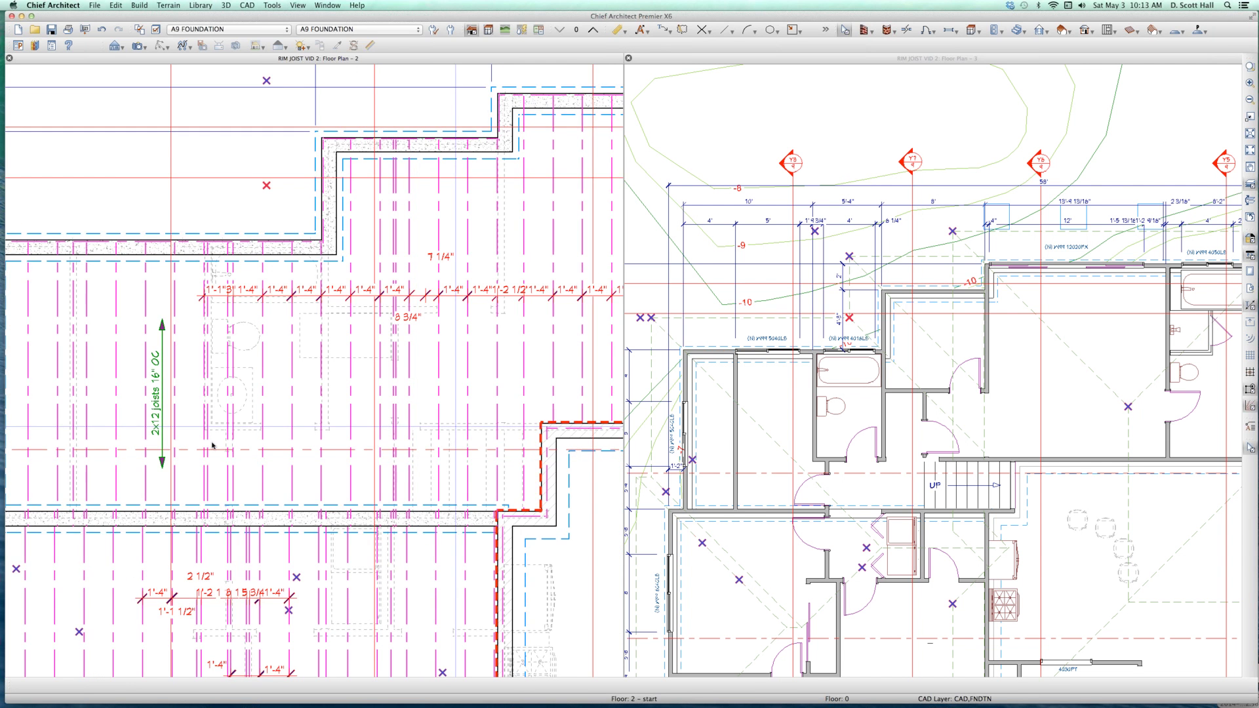
scroll(598, 337, down, 2)
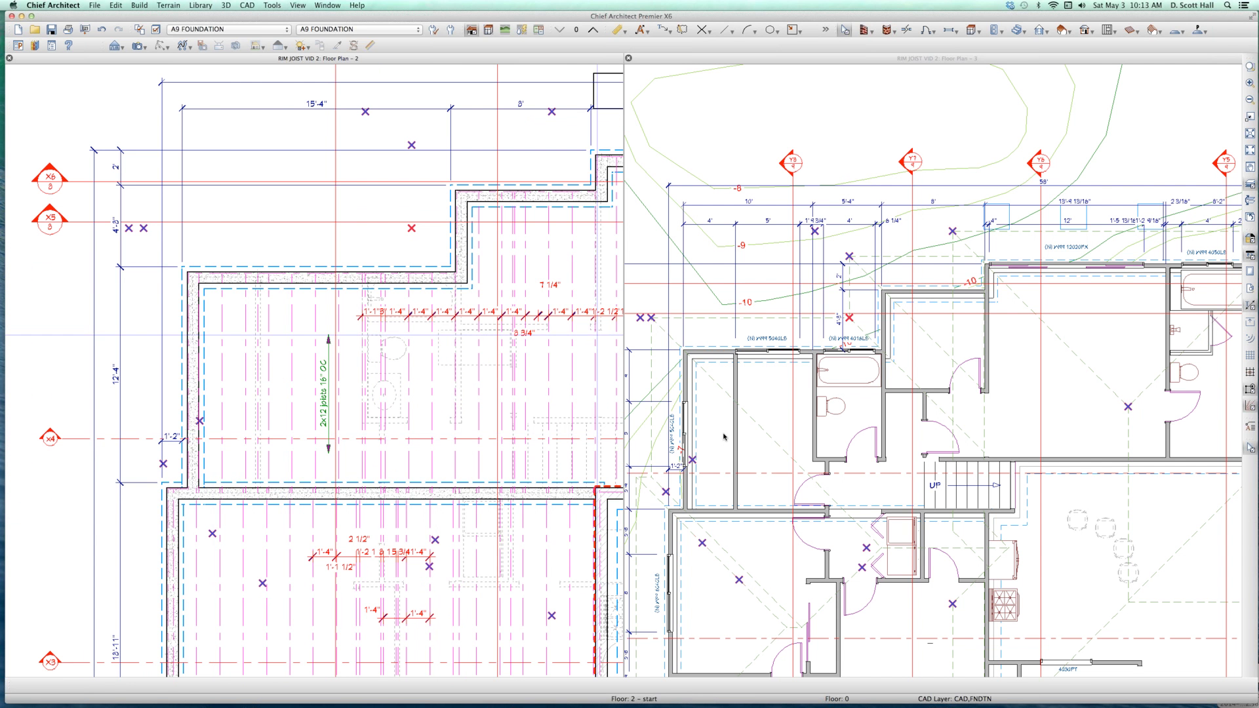
- Insert a hinged door in the middle of the first-floor test wall
click(735, 442)
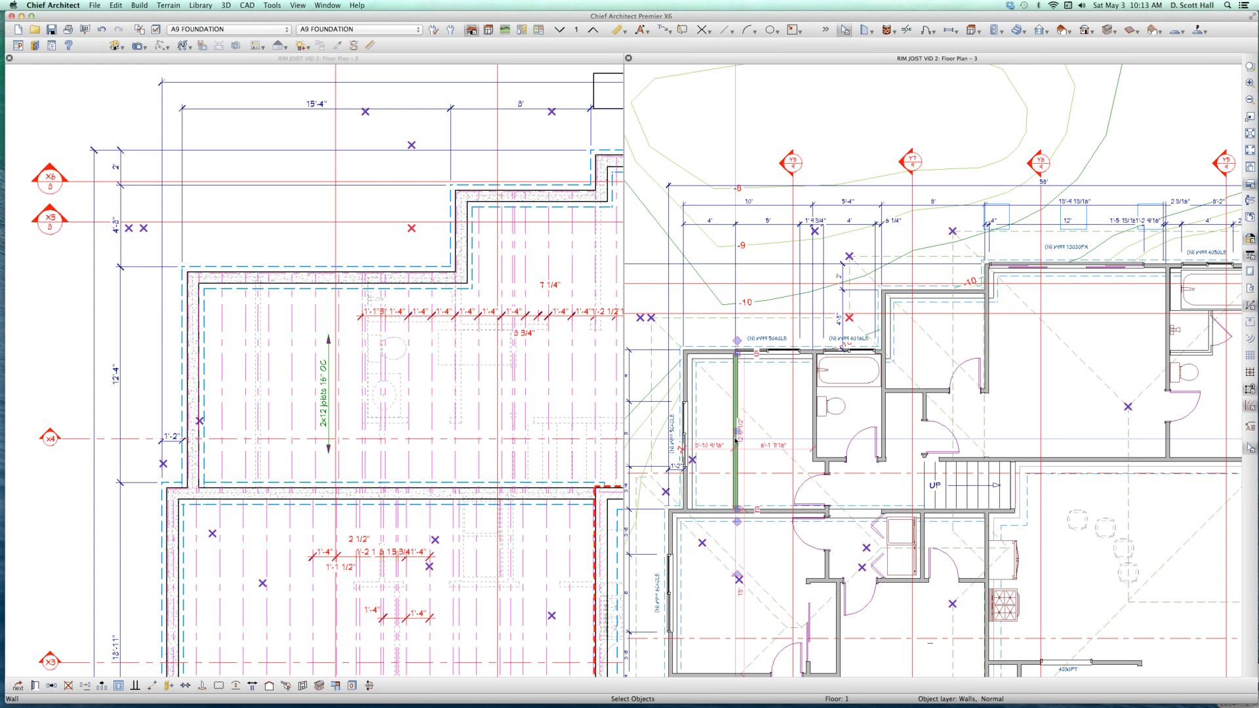
key(Escape)
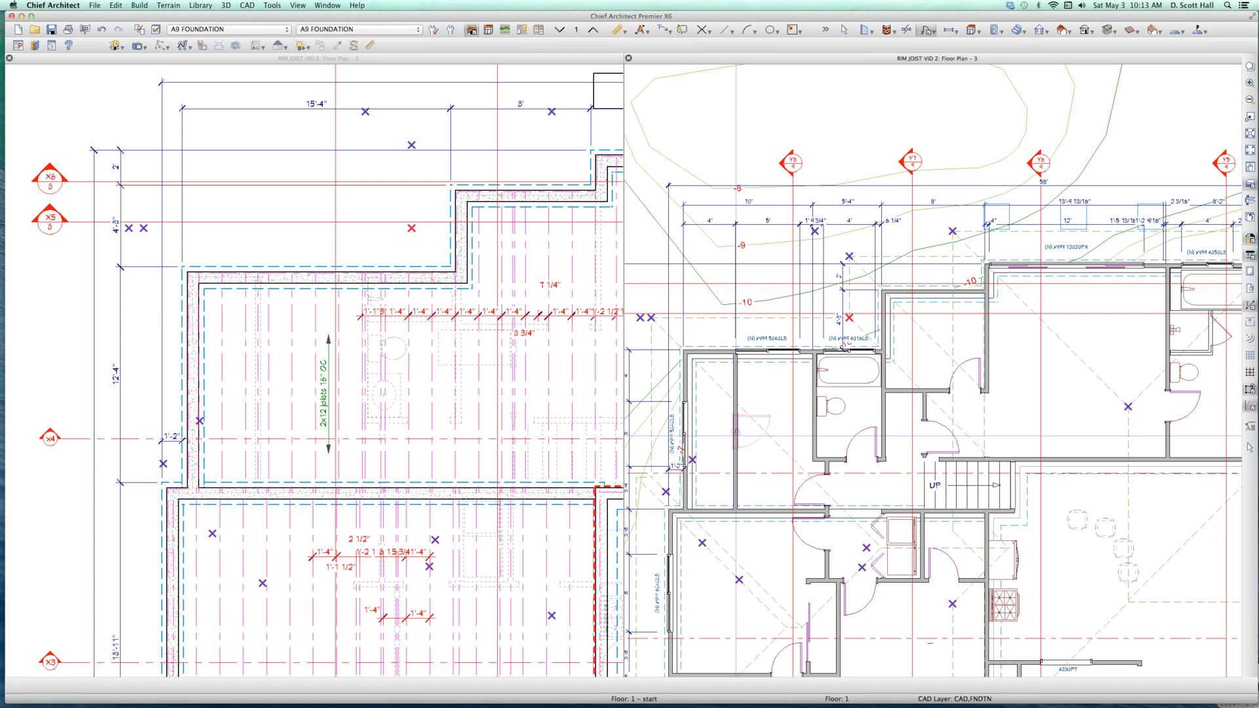
click(736, 435)
key(space)
click(736, 477)
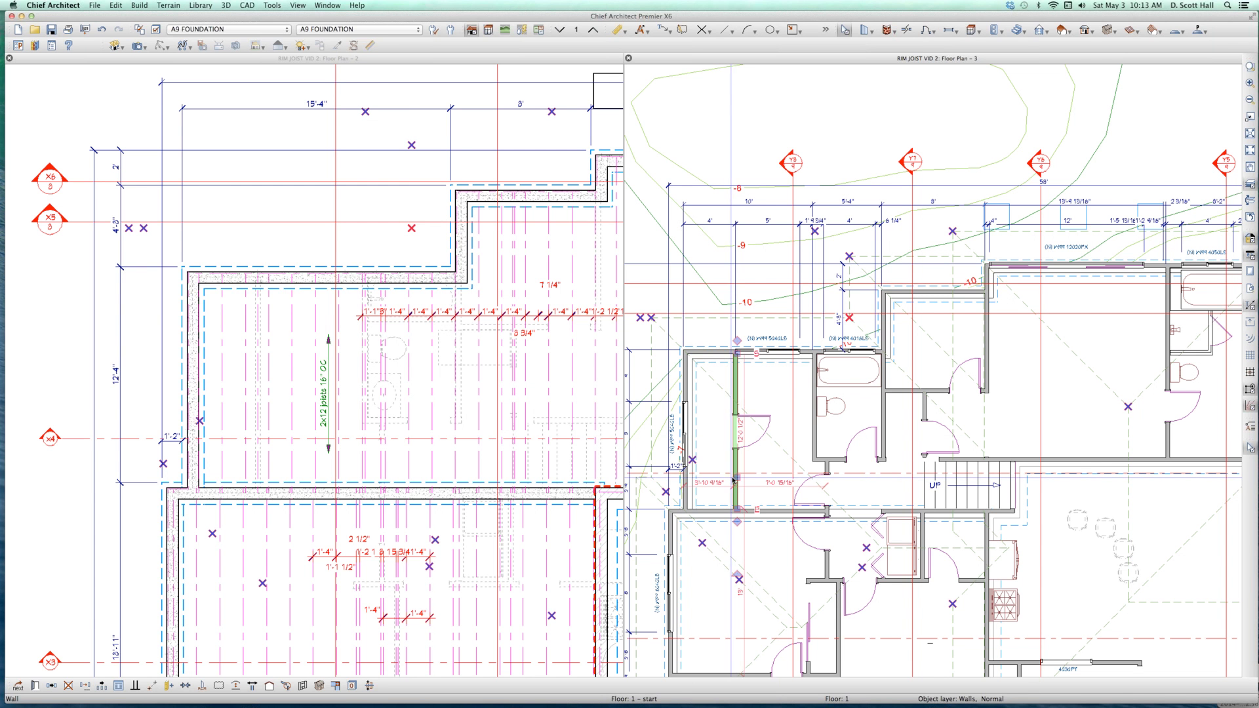
- Inspect the floor joist beneath the test wall's door opening on the foundation plan
click(344, 411)
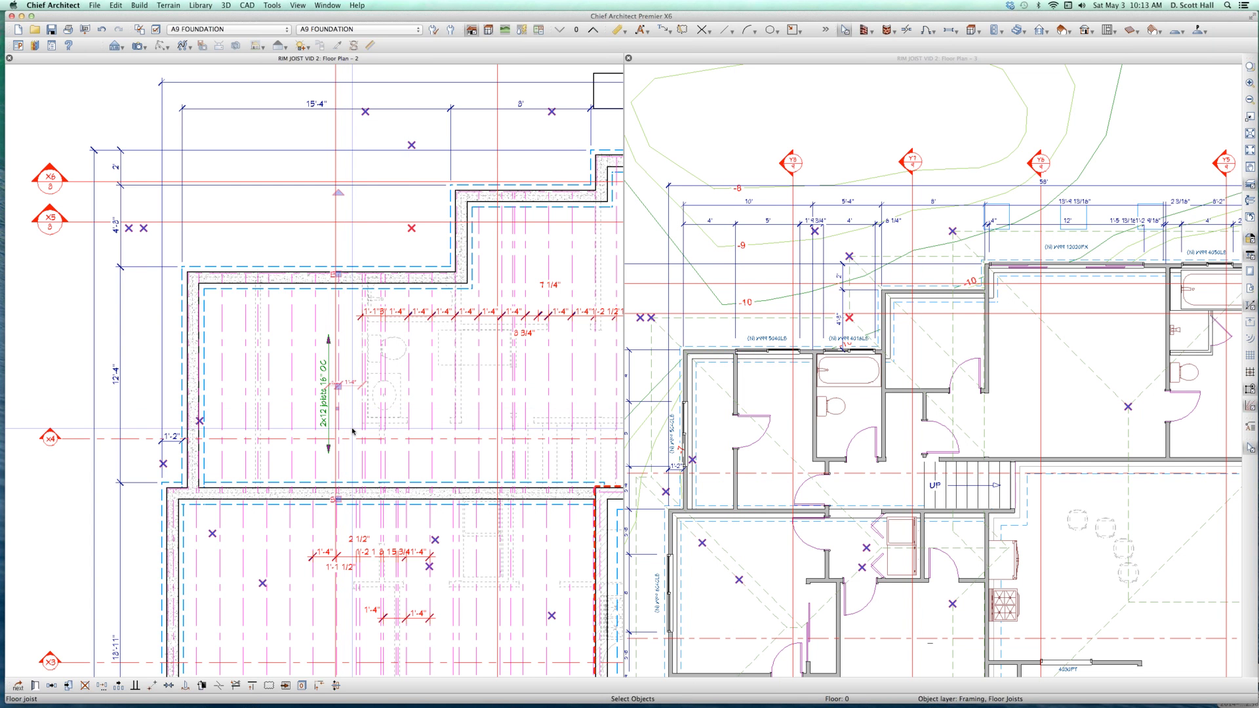
key(Escape)
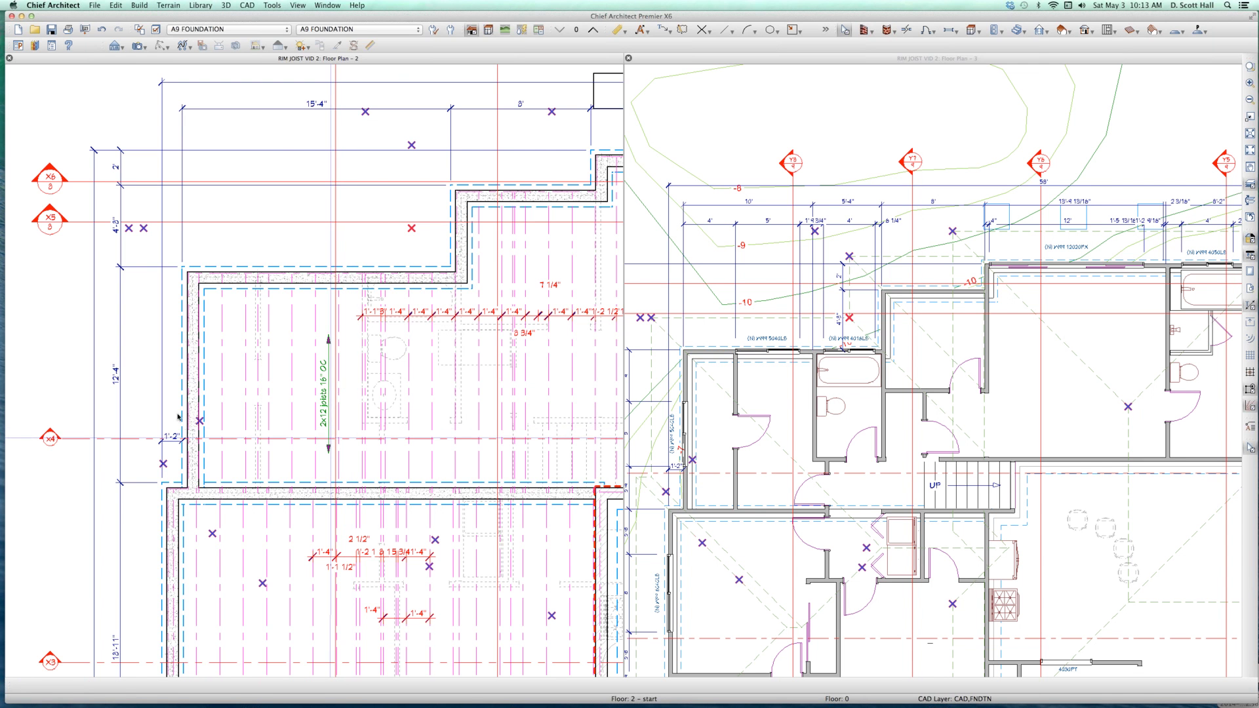
scroll(329, 301, up, 3)
click(336, 302)
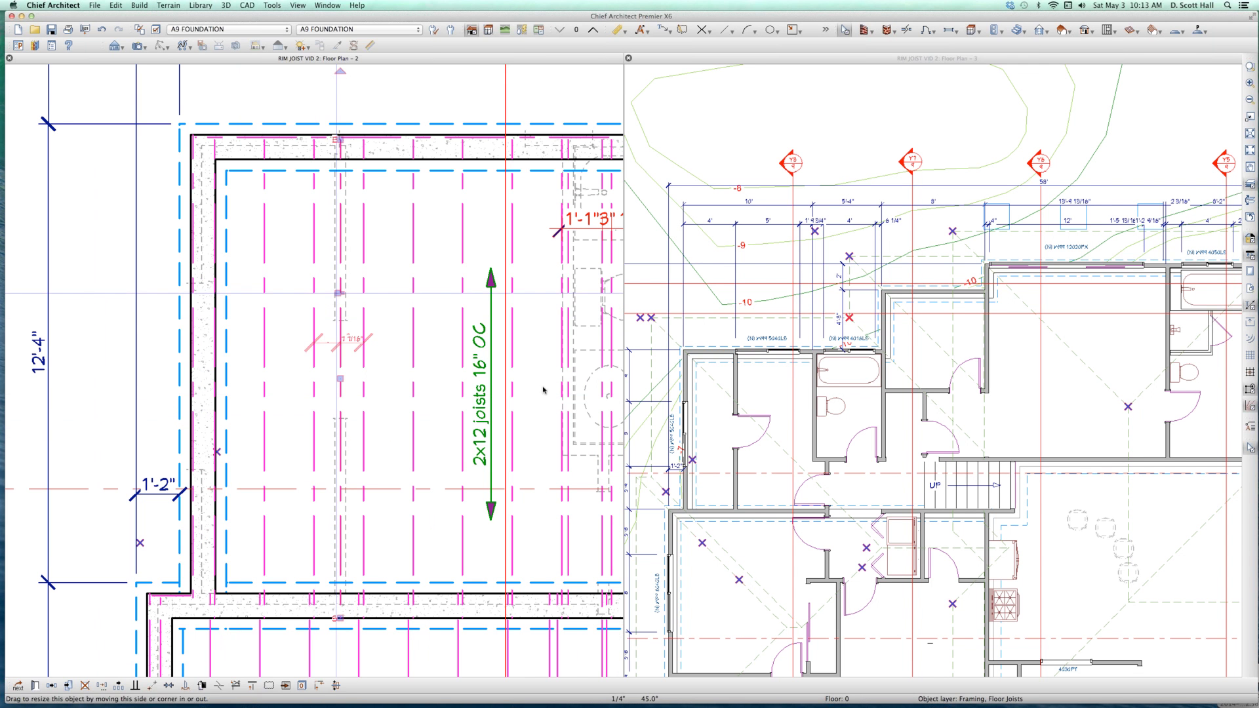
- Shorten the test wall's lower end so it stops short of the lower bedroom wall, and rebuild the floor framing
click(738, 492)
click(738, 492)
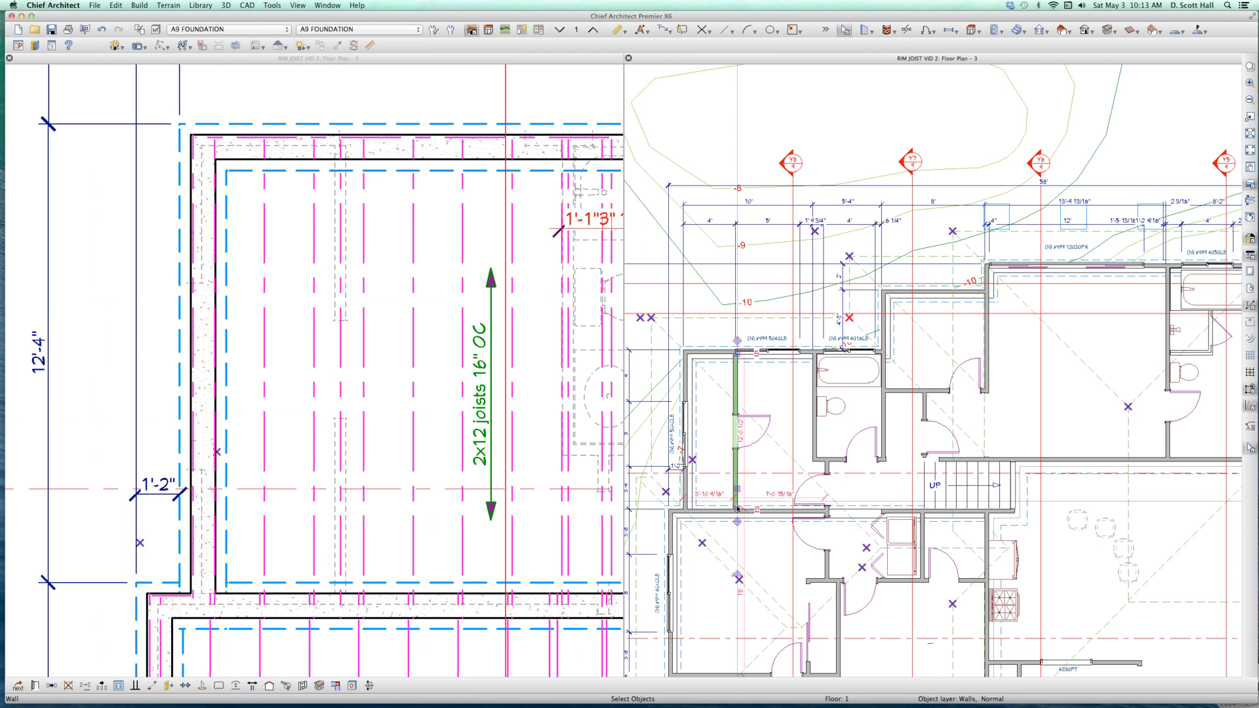
drag(737, 495, 736, 484)
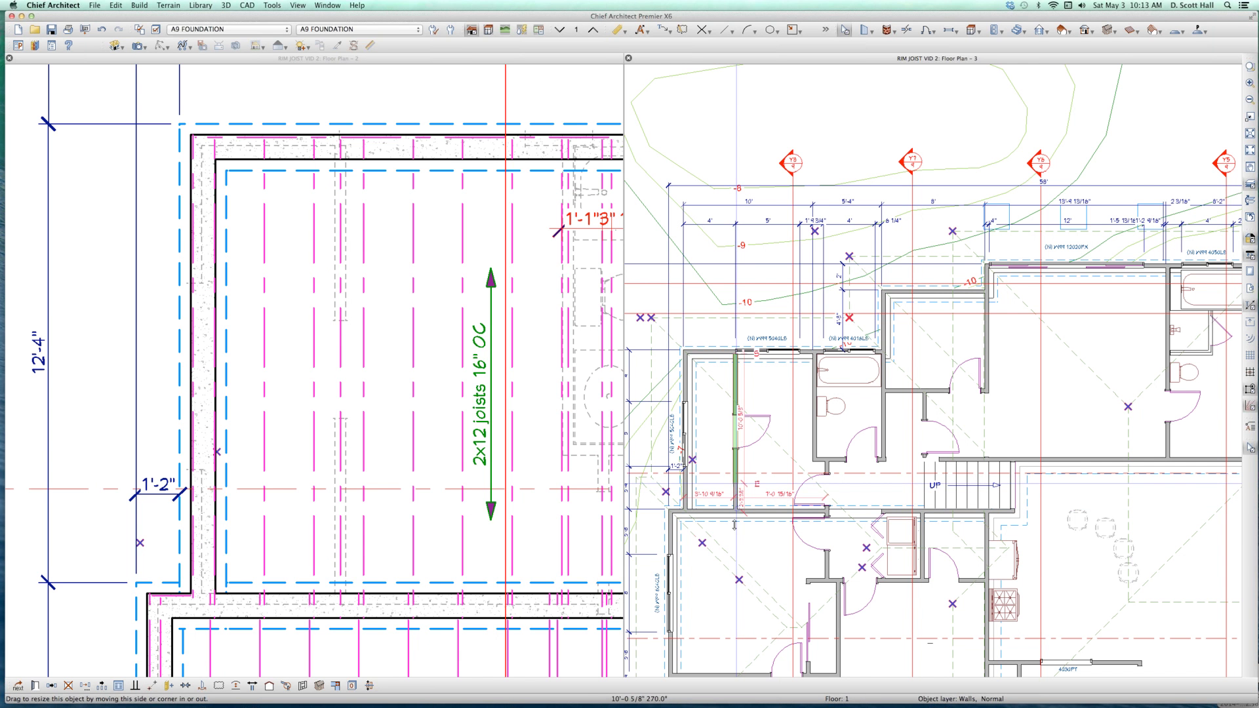
key(f)
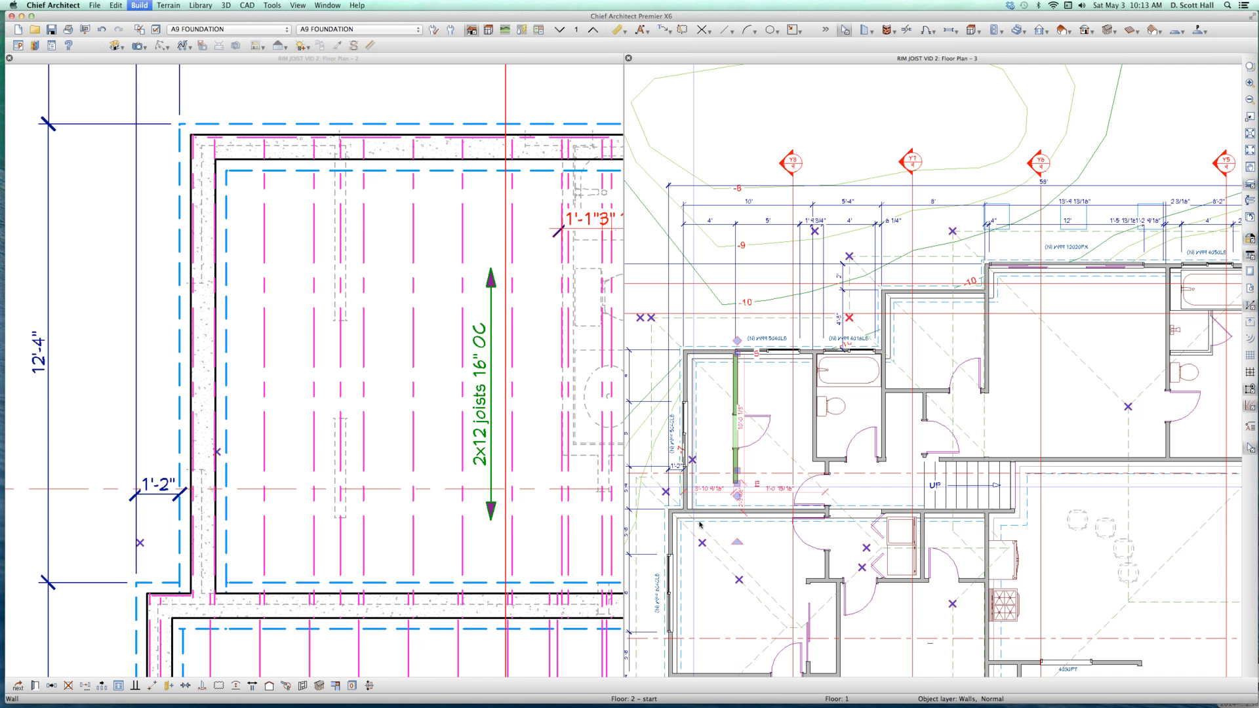
- Select the joist beneath the shortened test wall and examine its extent in the overall joist layout
click(417, 532)
click(417, 532)
scroll(273, 382, down, 4)
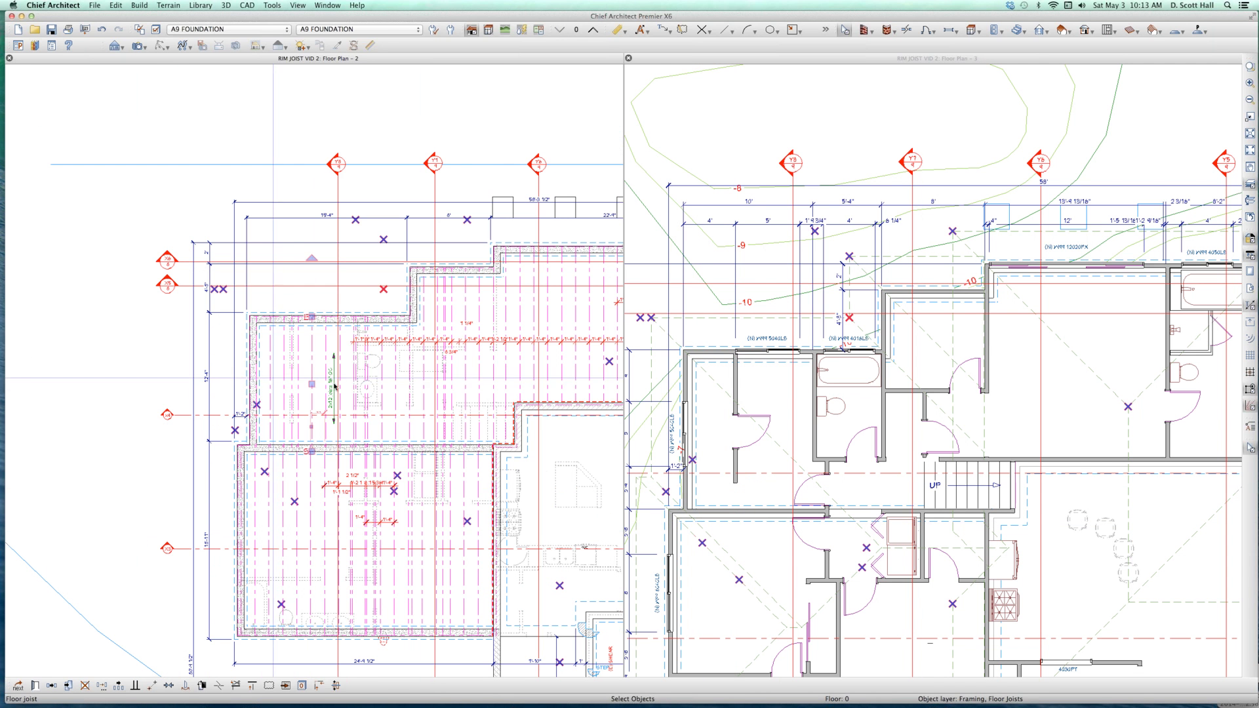
- Extend the test wall's lower end to the lower bedroom wall and check its Double rim joist option in the wall specification
click(735, 467)
click(734, 467)
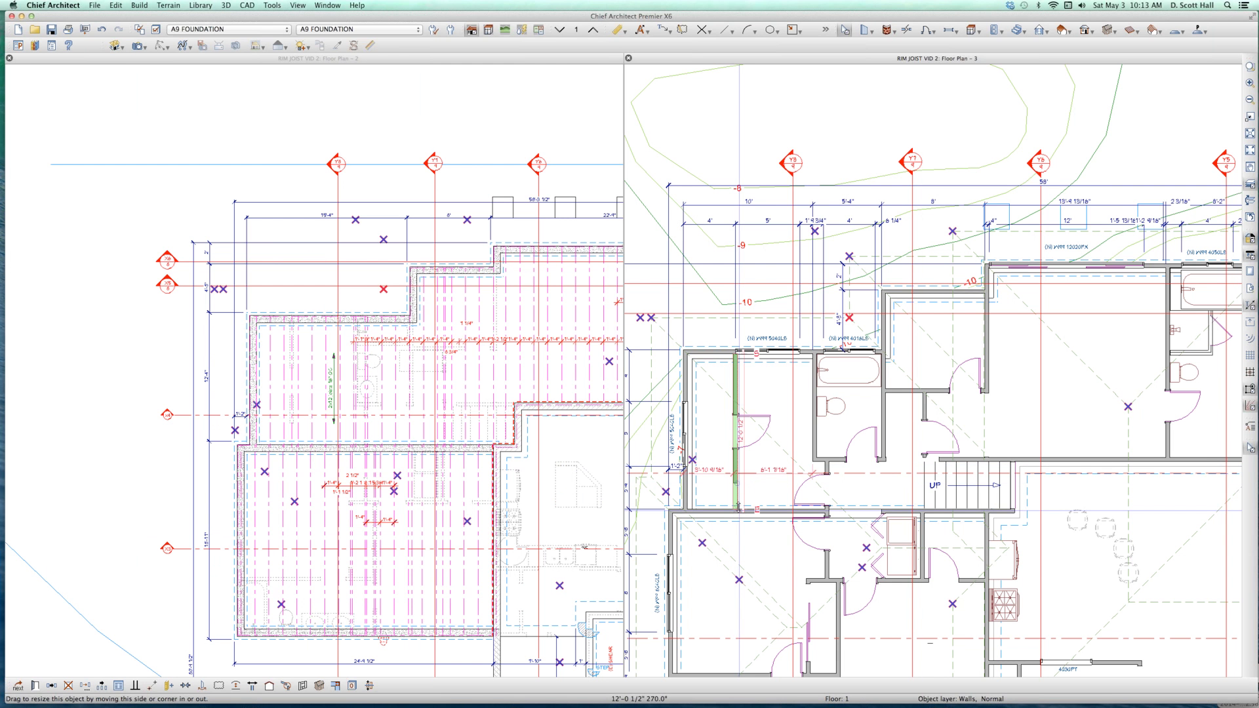
drag(738, 507, 739, 510)
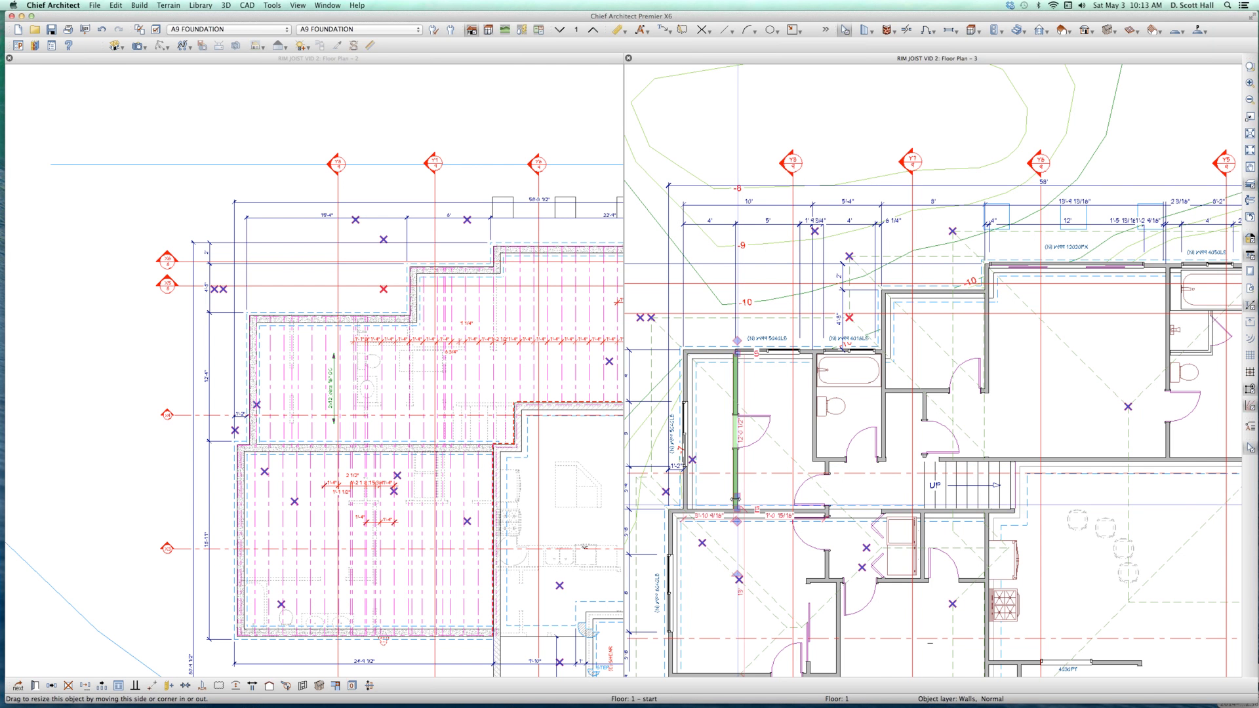
double_click(734, 465)
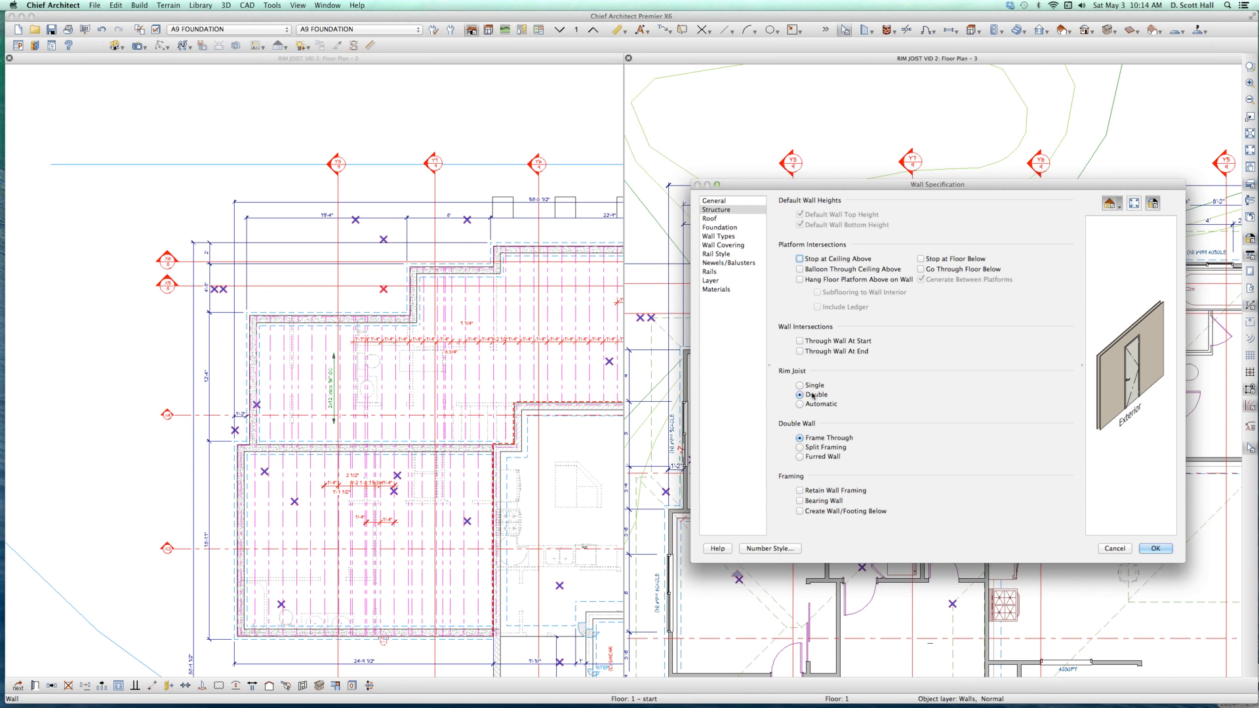
key(Escape)
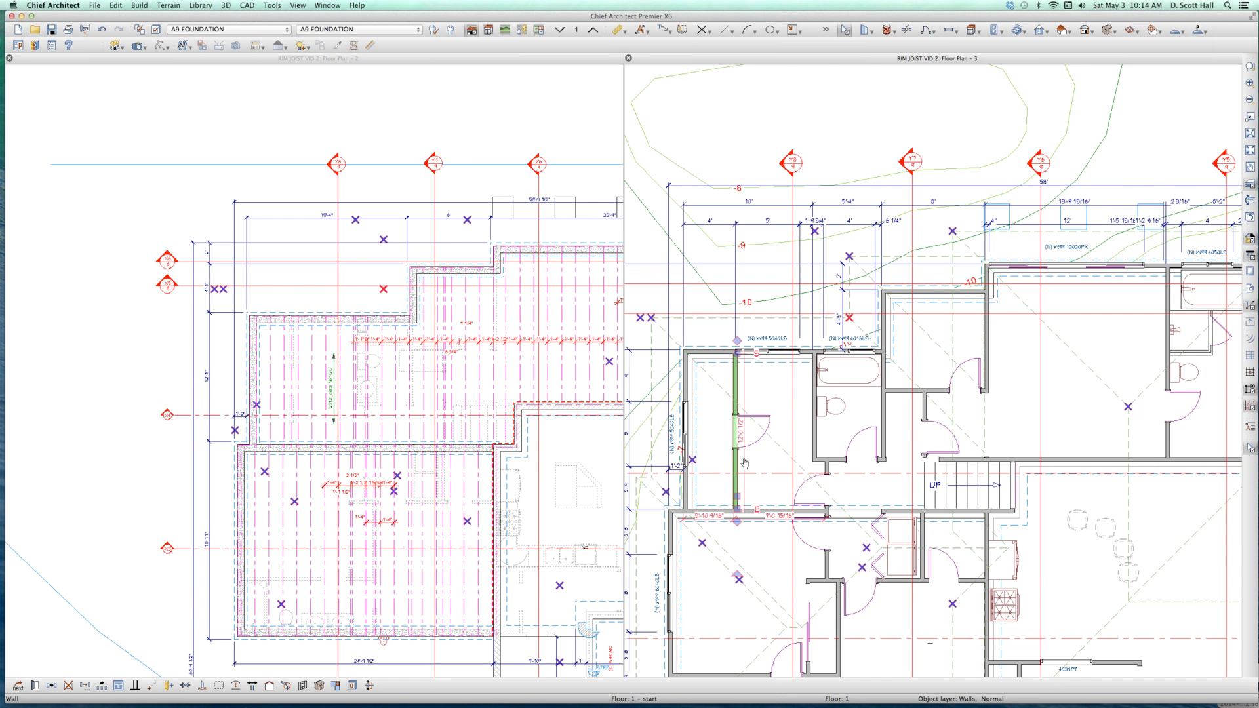
click(740, 433)
click(703, 496)
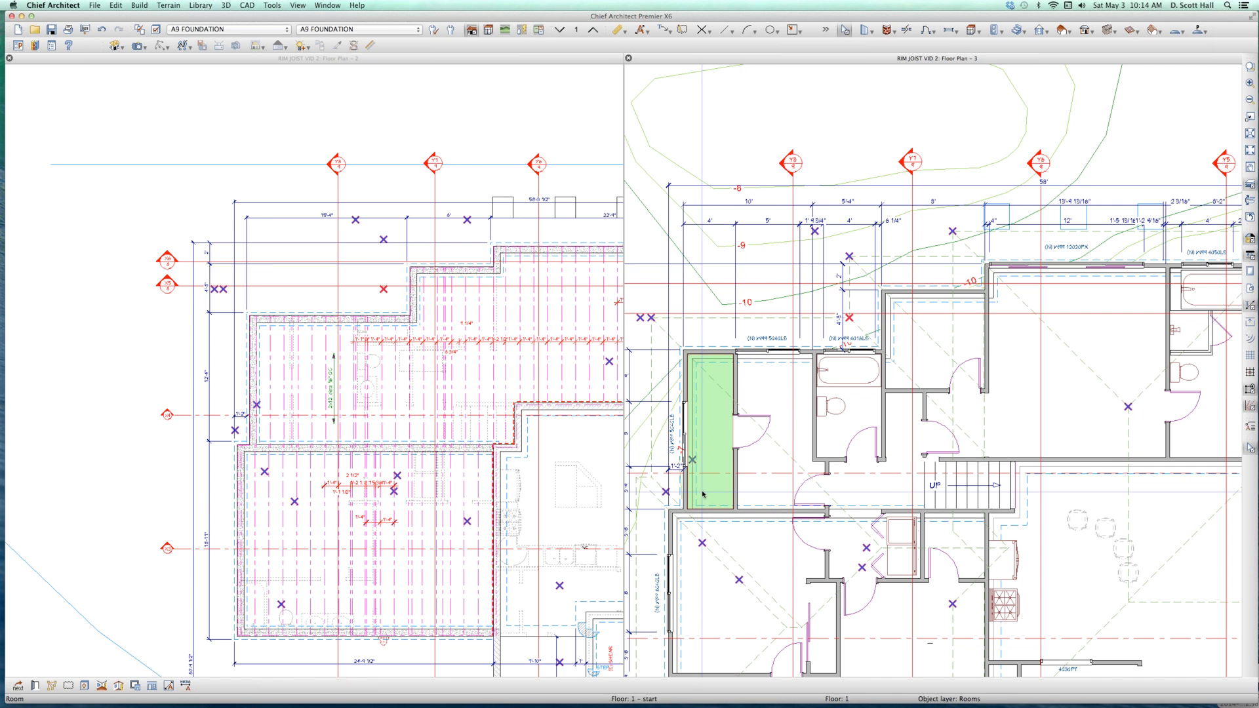
- Examine the joists beneath the test wall and the closely spaced joist pairs elsewhere on the foundation plan
click(266, 384)
scroll(269, 381, up, 4)
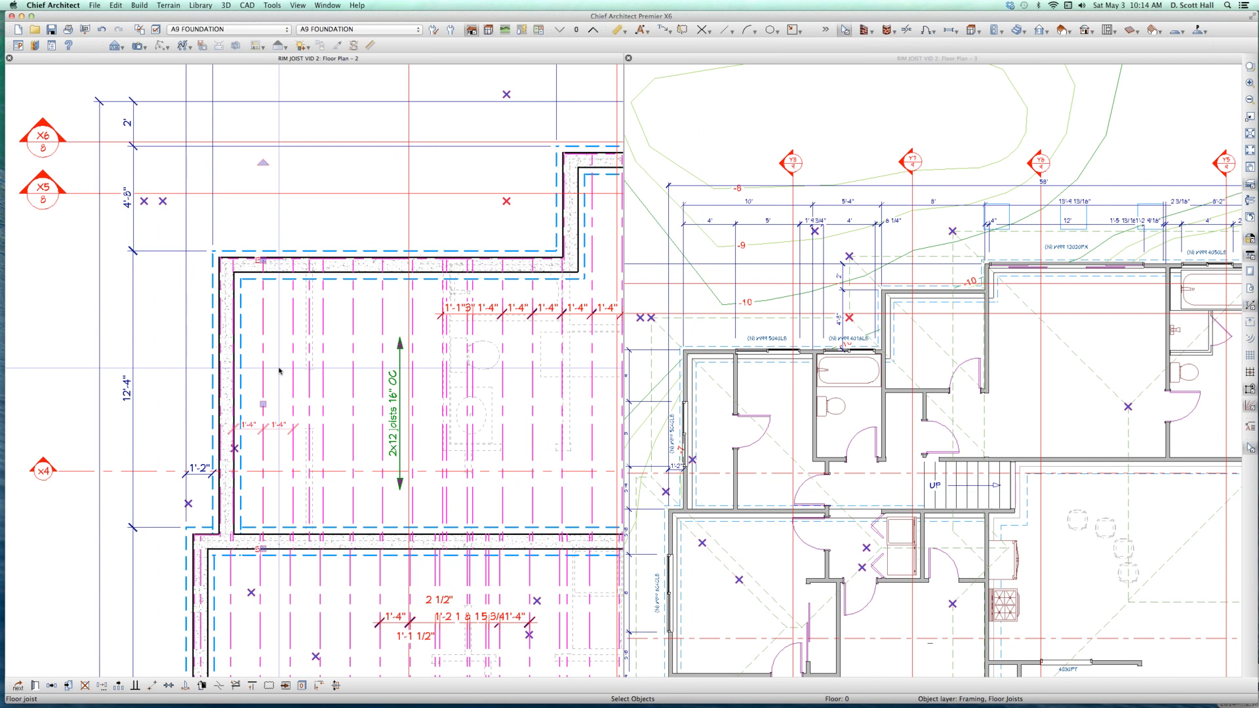
key(Escape)
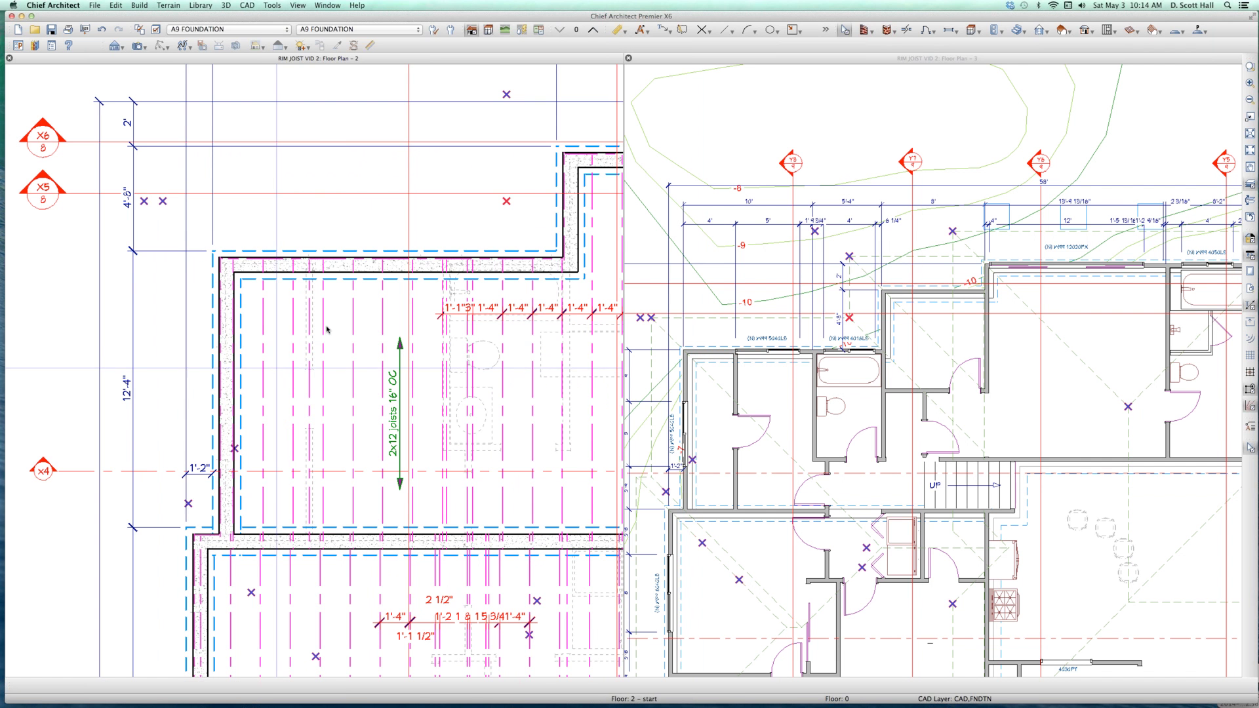
scroll(246, 367, down, 4)
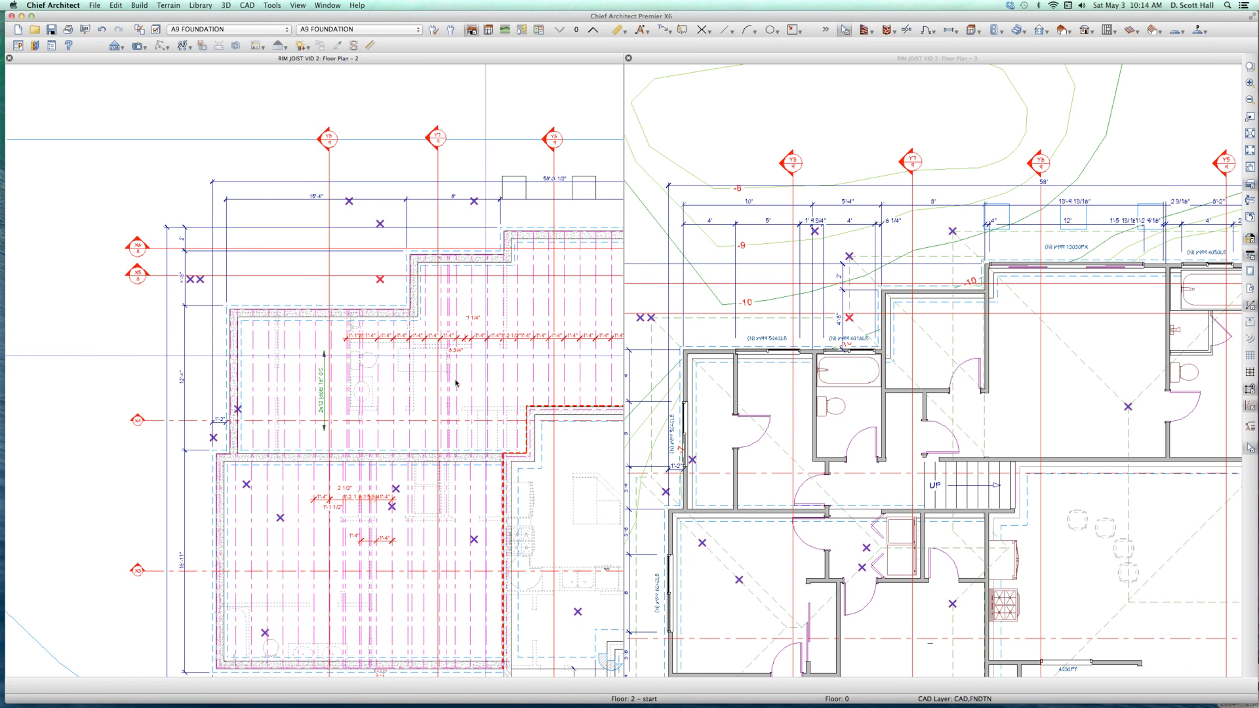
scroll(430, 358, up, 4)
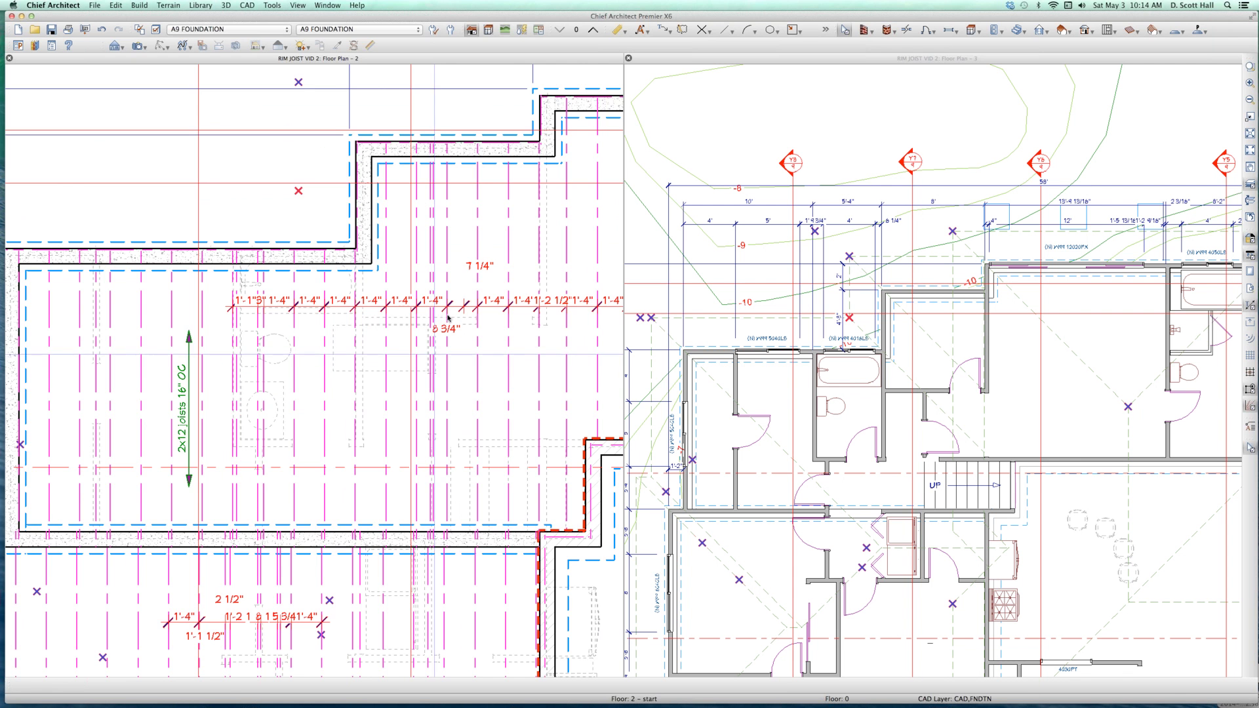
scroll(433, 357, down, 4)
scroll(445, 484, up, 2)
scroll(444, 484, up, 2)
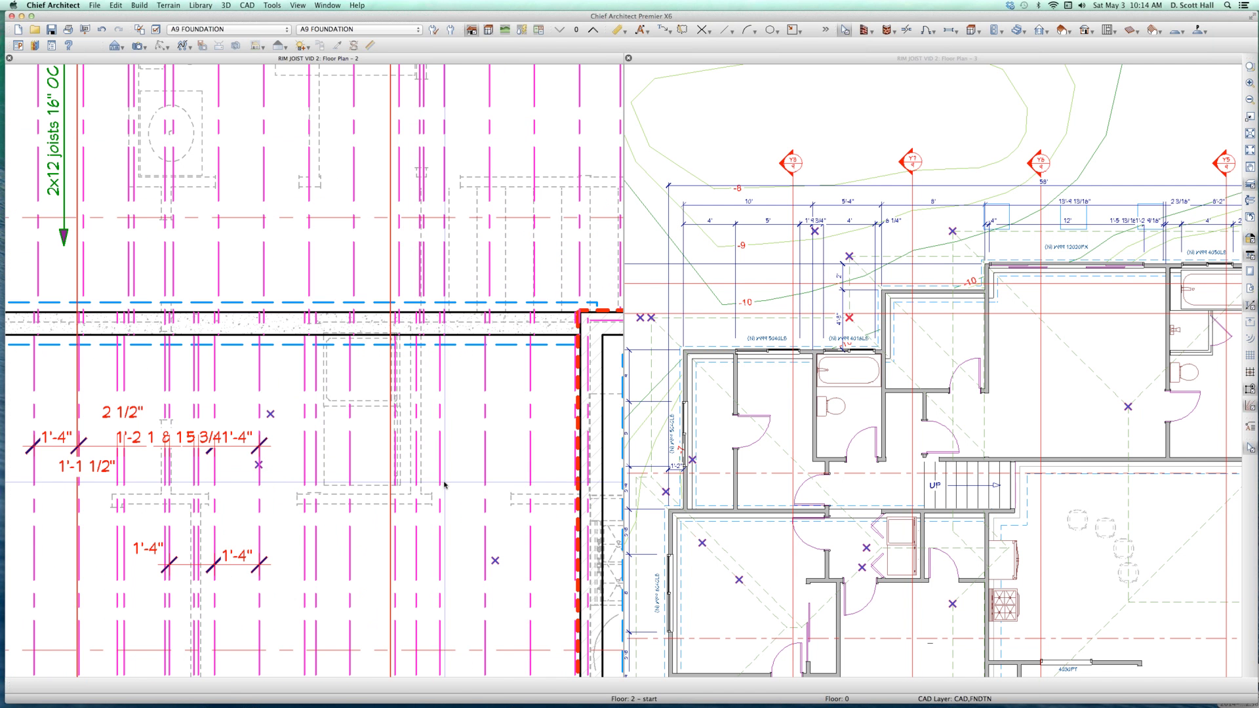
scroll(433, 483, up, 2)
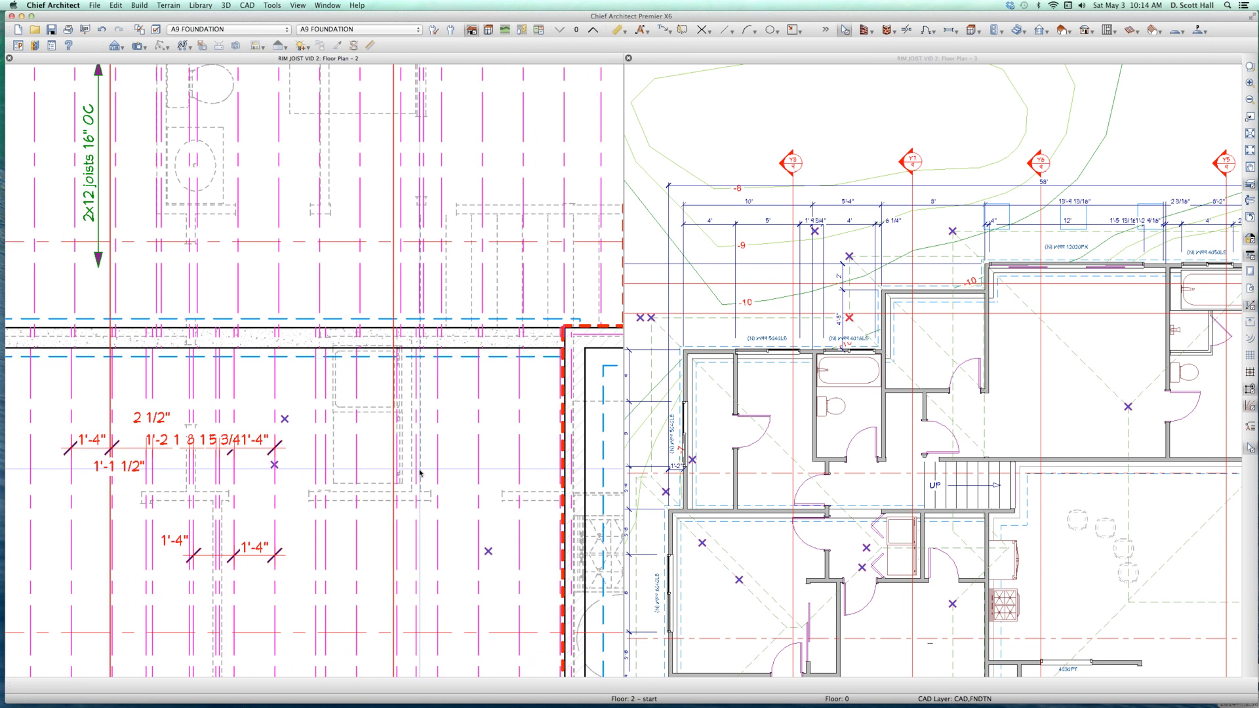
scroll(420, 451, up, 1)
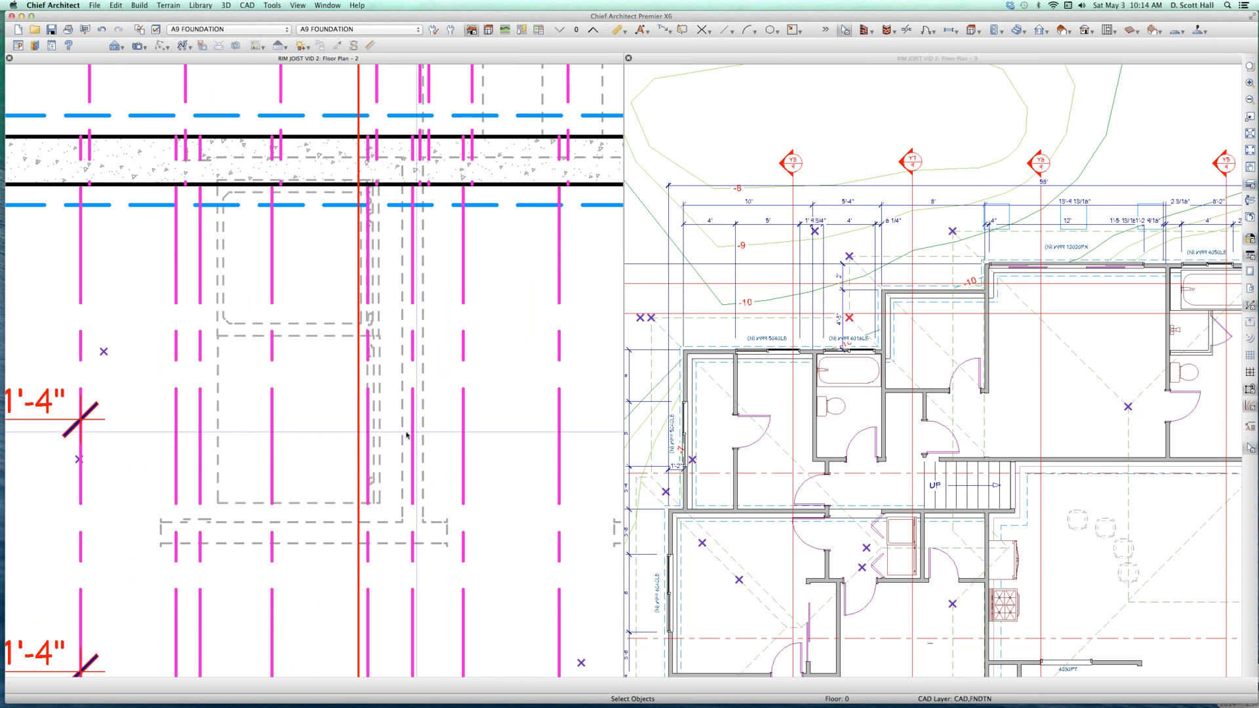
scroll(415, 438, down, 2)
- Delete the hinged door from the small room between the laundry closet and the kitchen
click(741, 395)
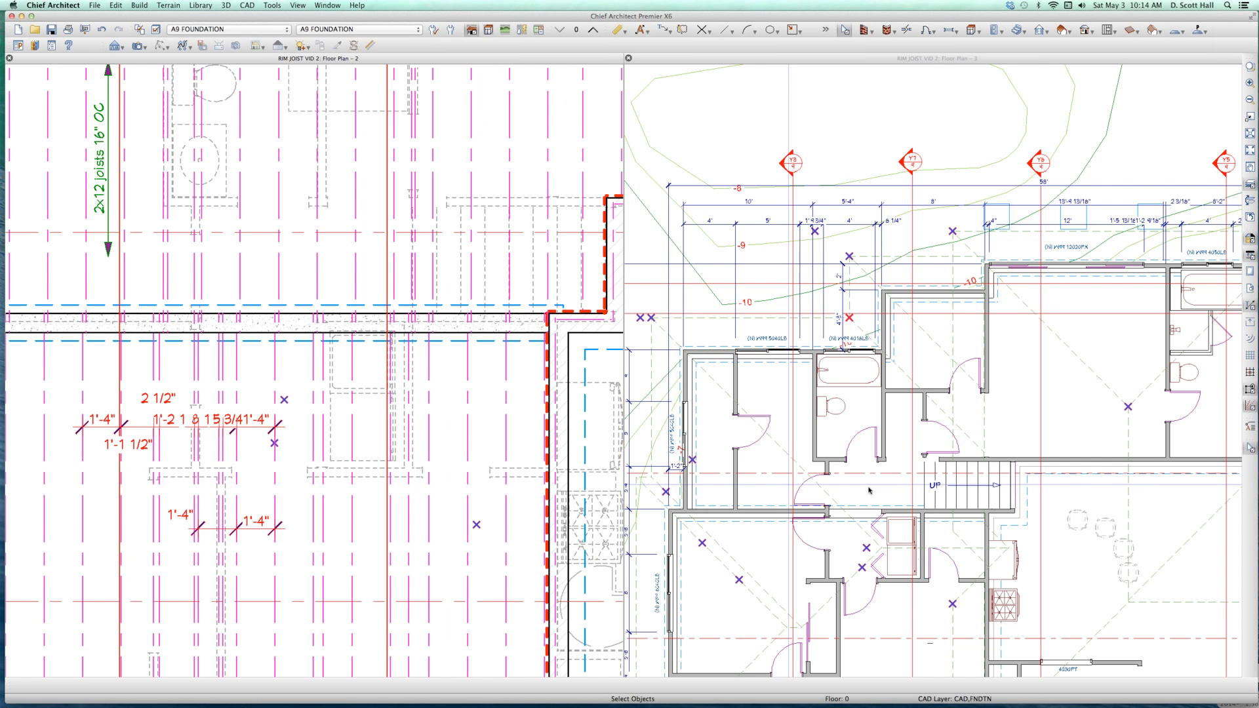
scroll(867, 488, down, 3)
scroll(850, 481, up, 1)
scroll(833, 500, up, 3)
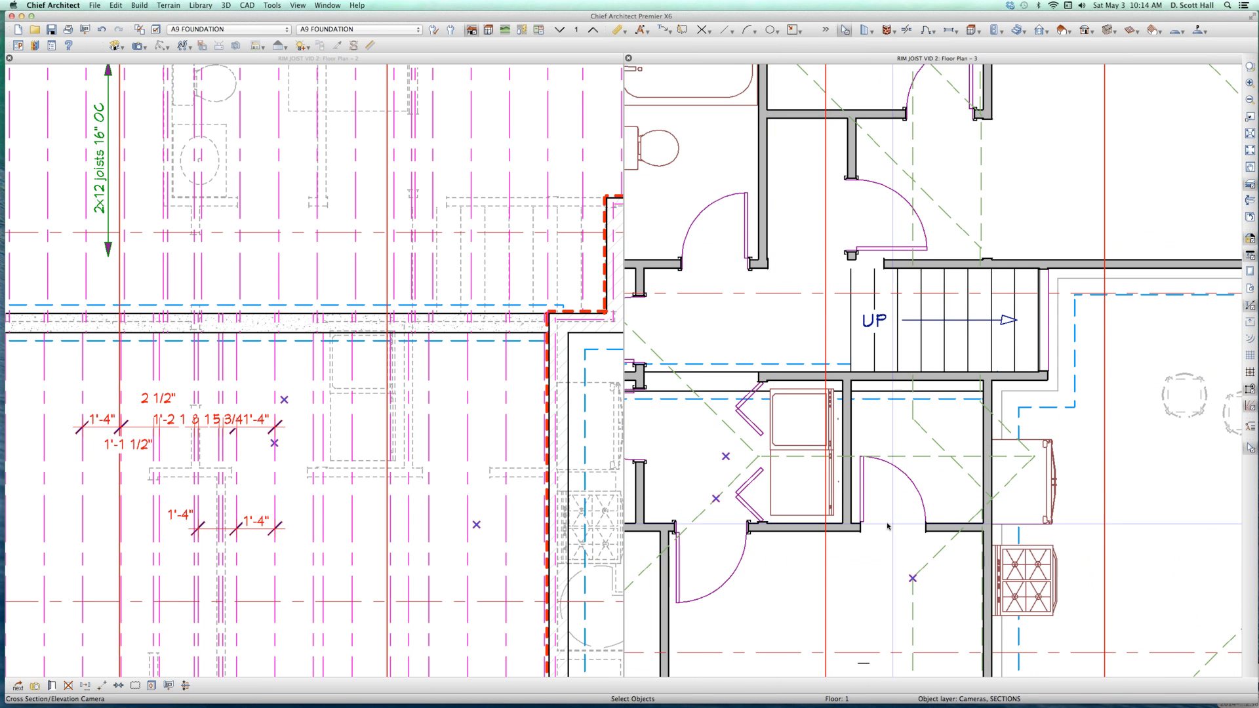
click(887, 527)
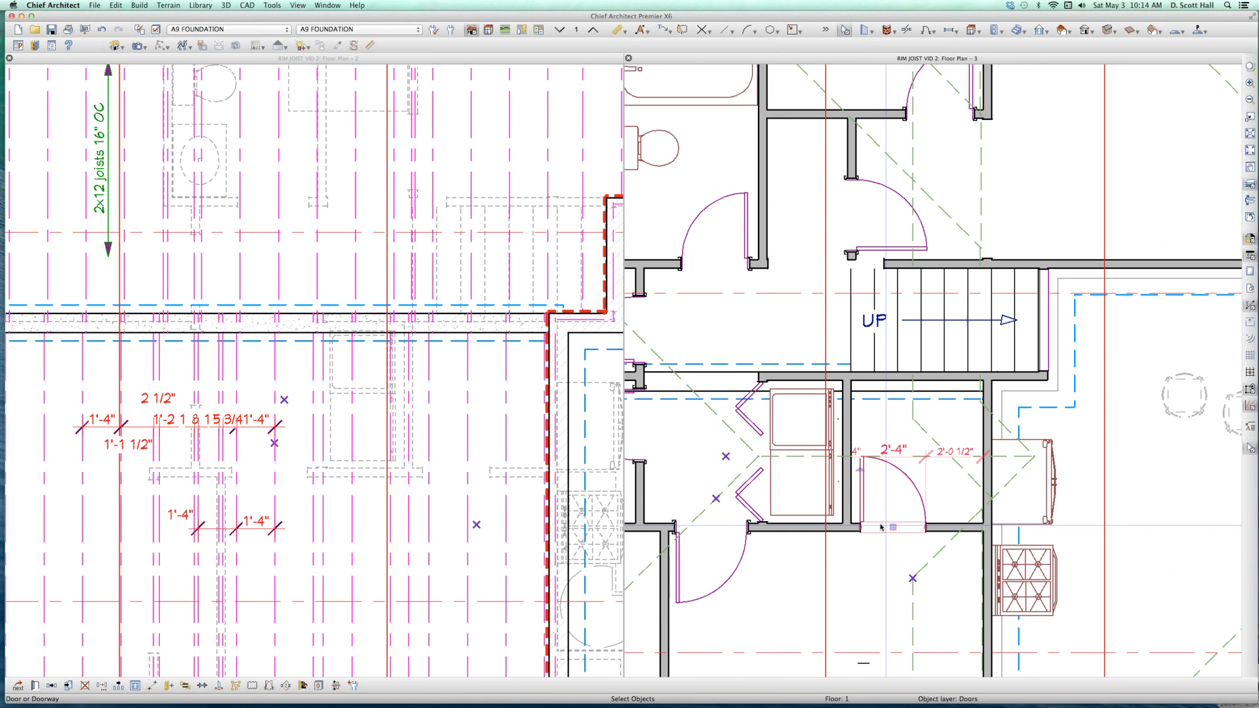
key(Delete)
- Confirm the Double rim joist option for the wall between the laundry closet and the small room
click(847, 469)
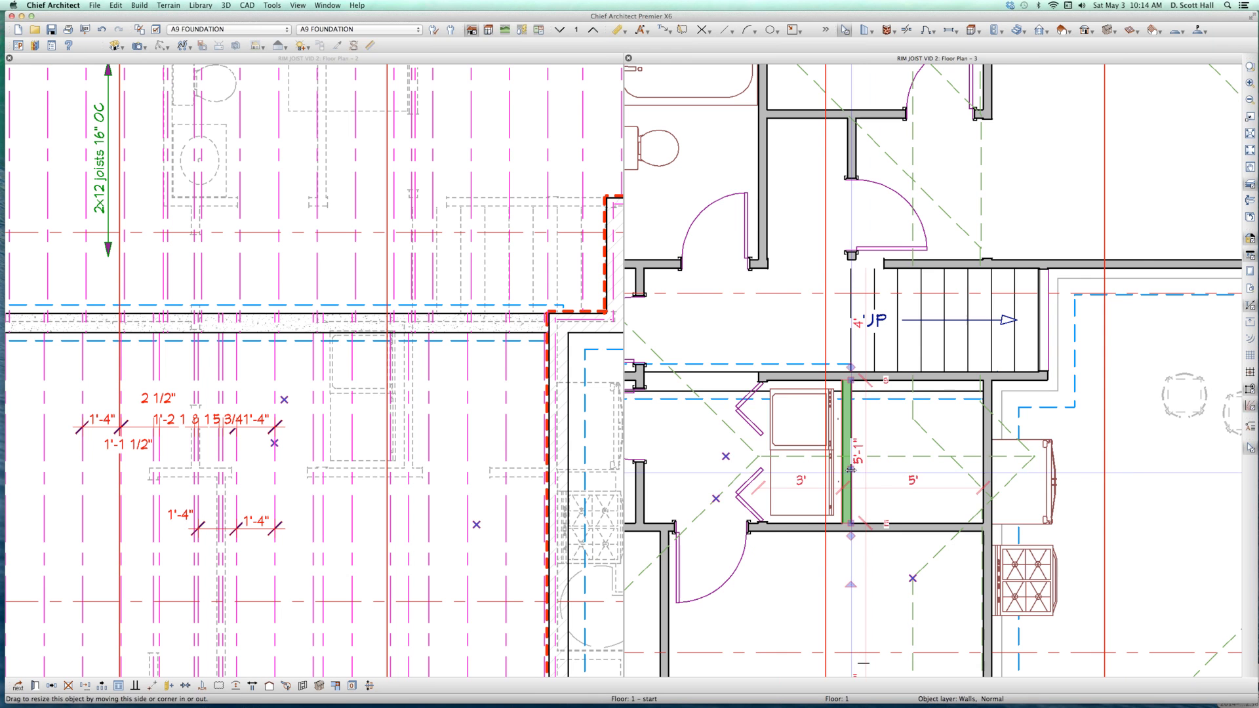
double_click(852, 457)
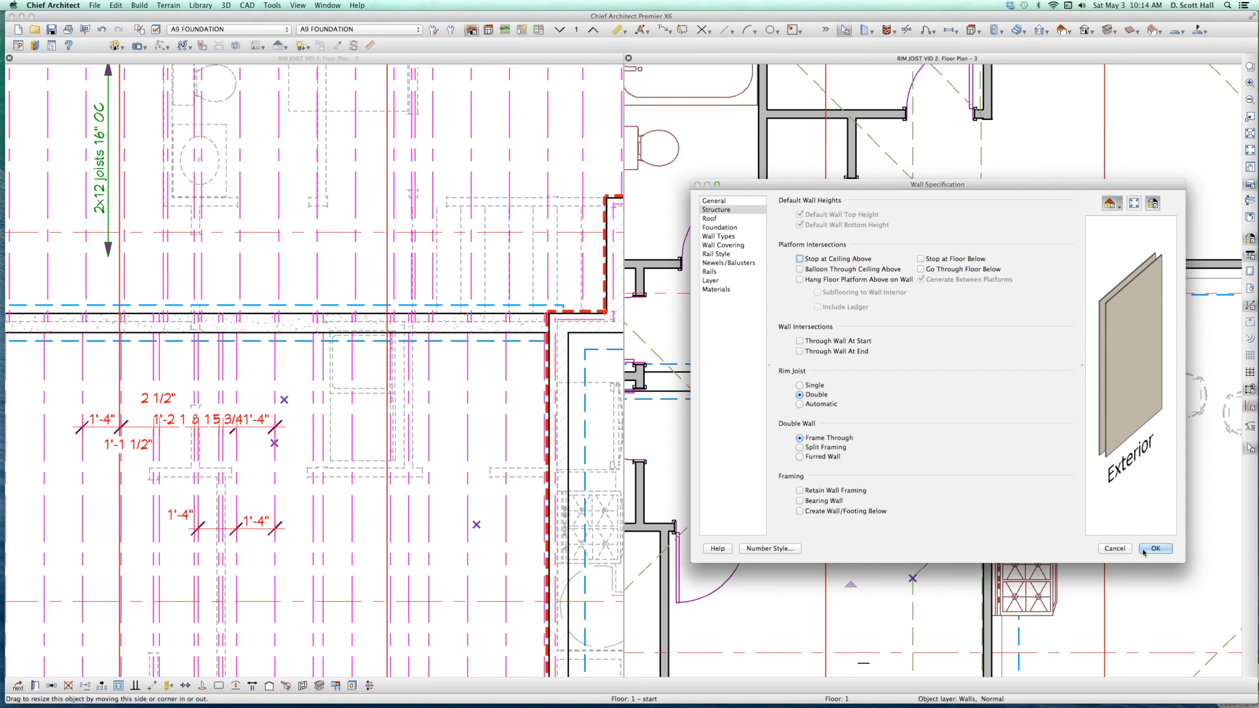
key(Return)
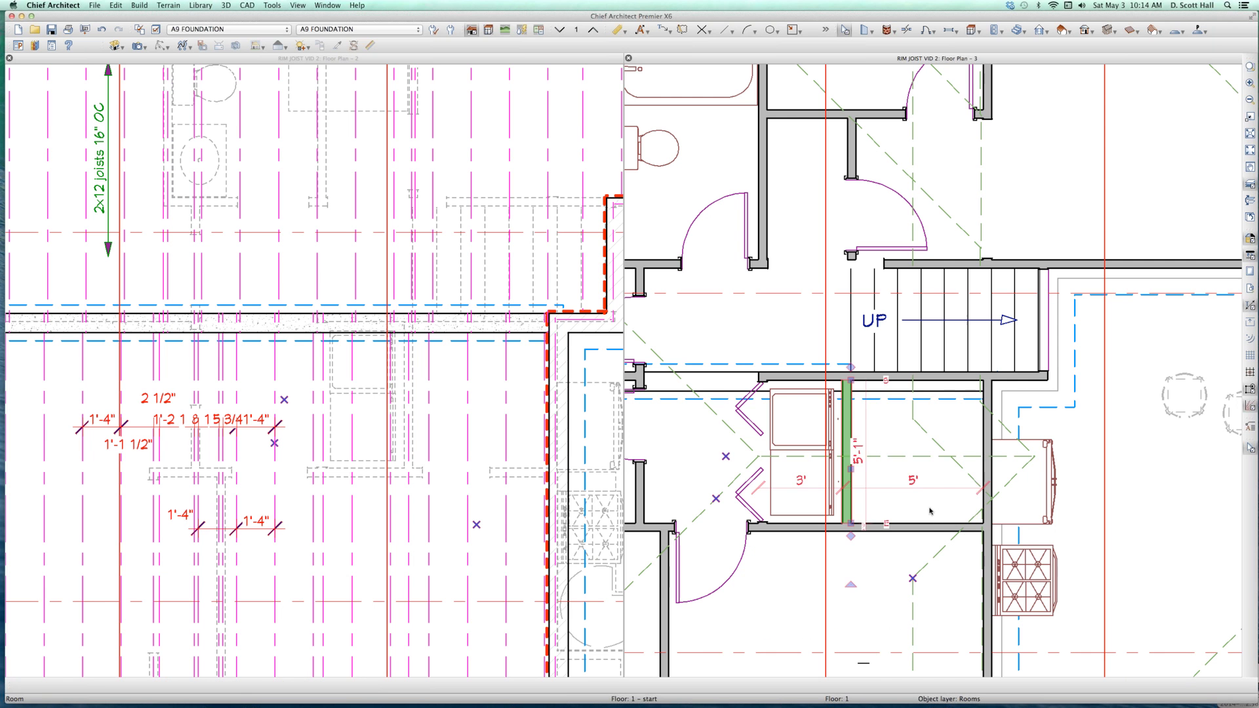
click(928, 510)
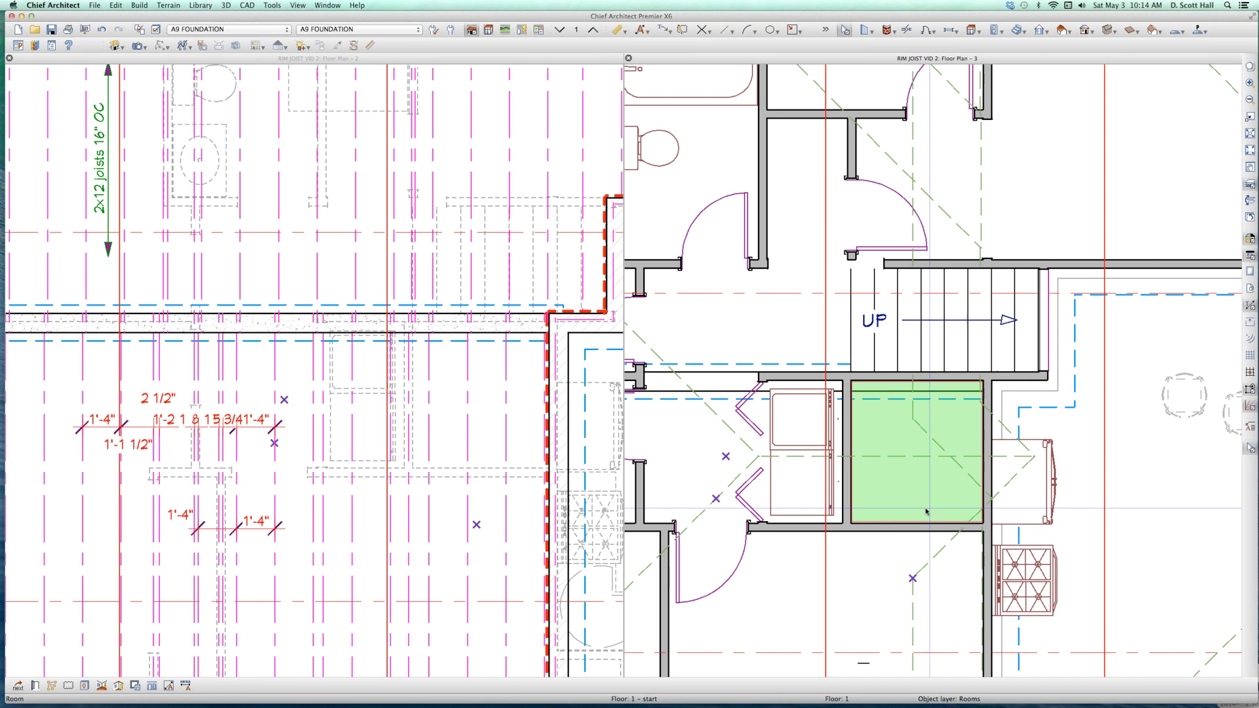
click(435, 482)
- Move the wall beside the laundry closet 16" in the X direction, away from the bifold doors
click(847, 484)
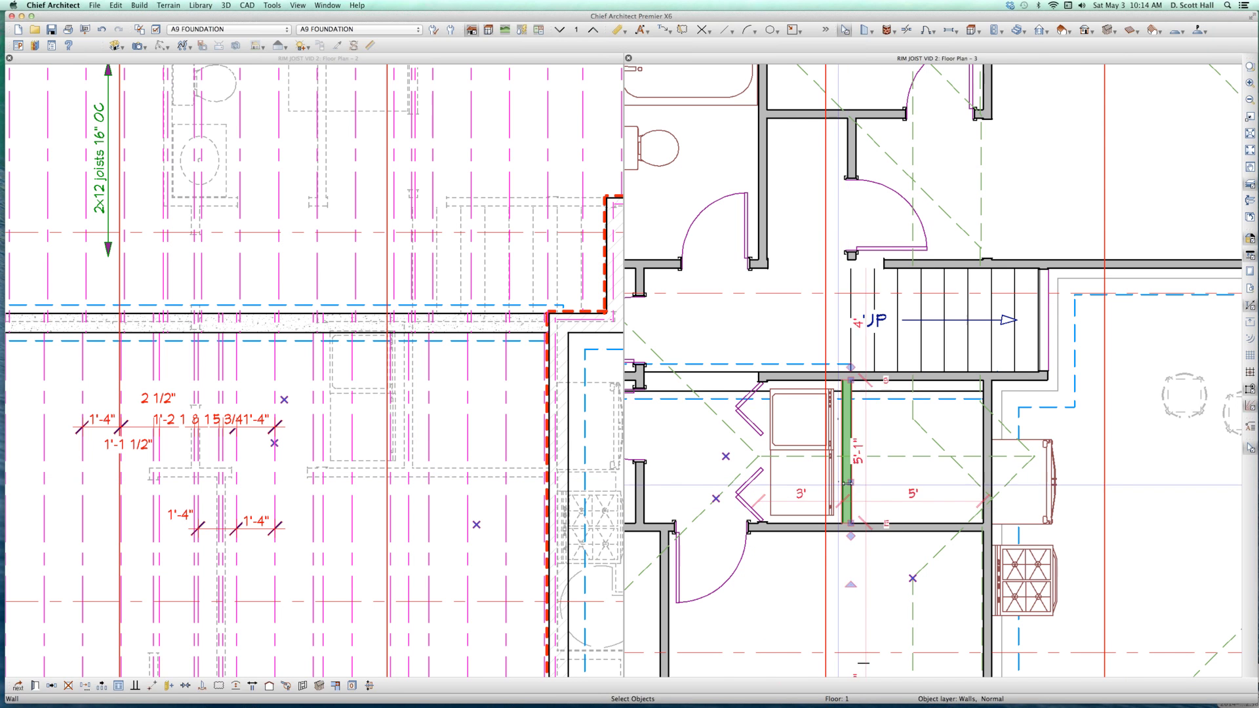
drag(850, 484, 889, 486)
key(Tab)
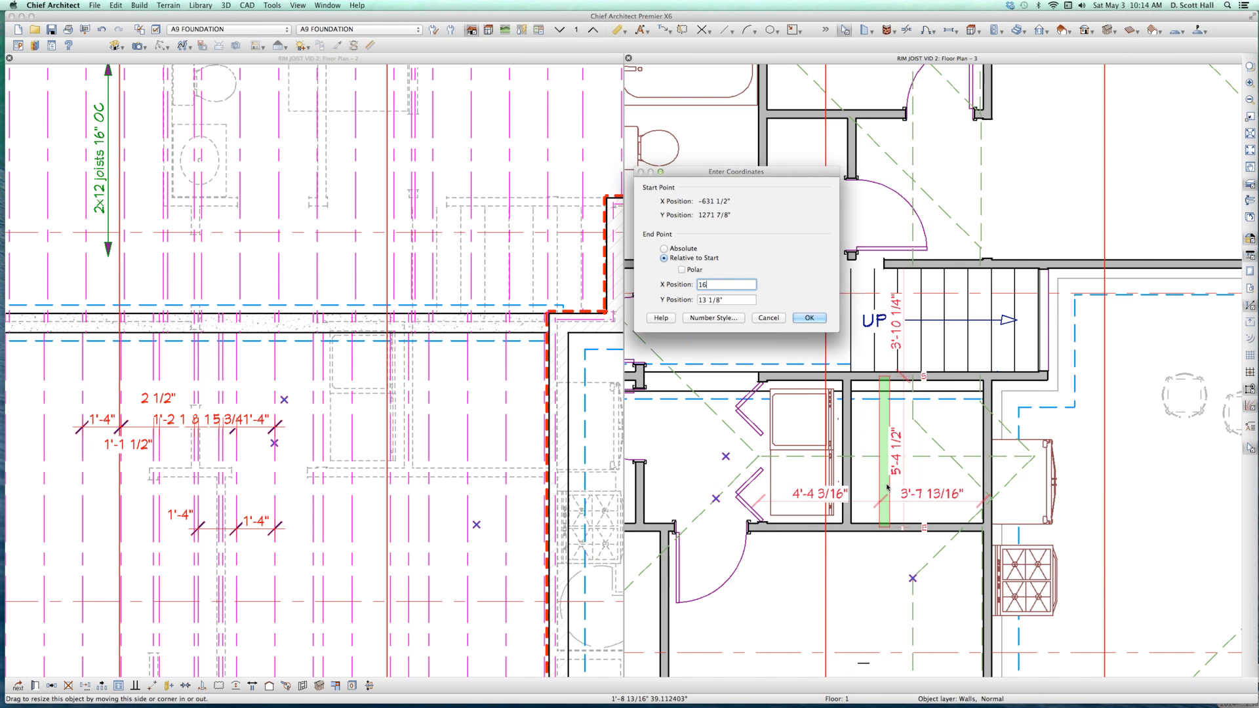
key(Return)
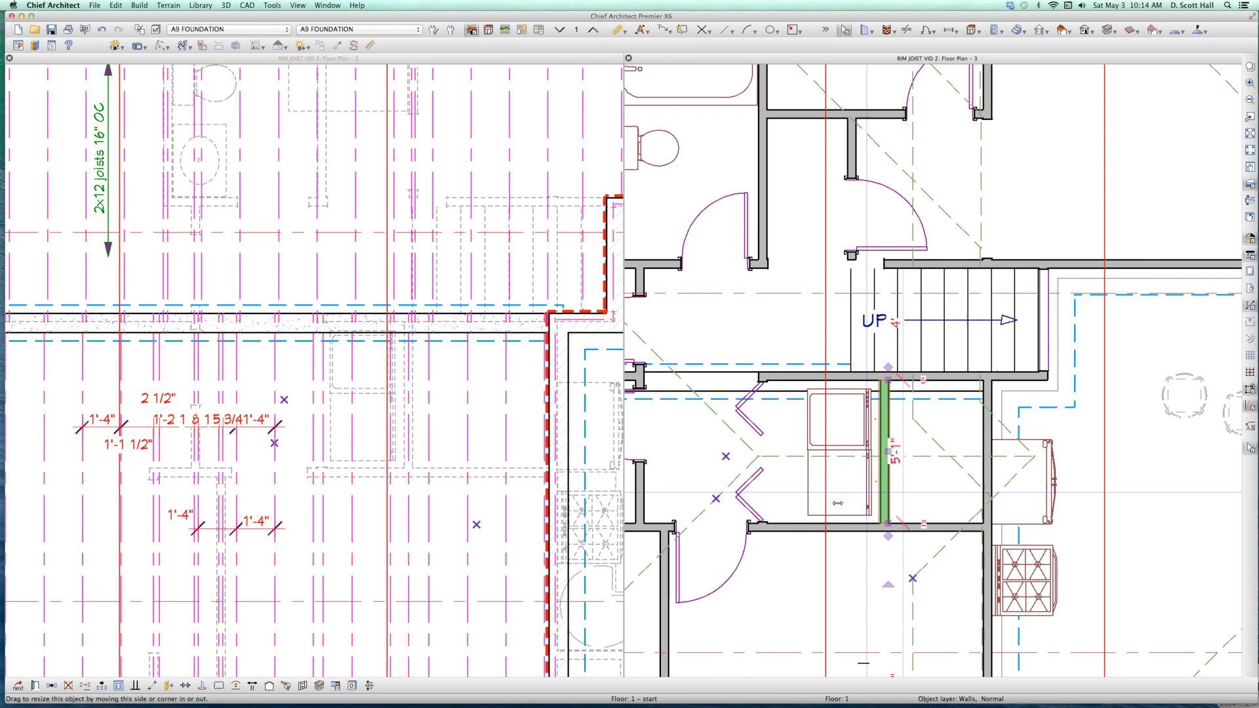
- Inspect the joist layout beneath the moved laundry wall and the other walls on the foundation plan
scroll(475, 462, up, 4)
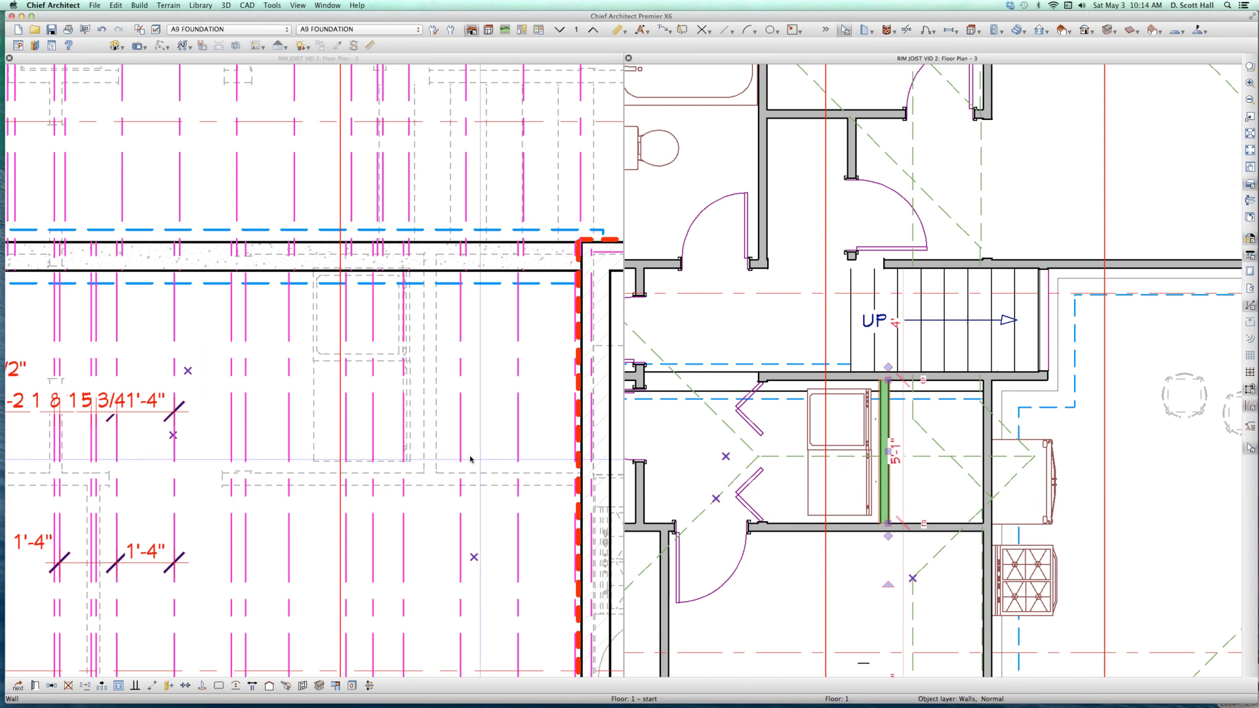
click(427, 470)
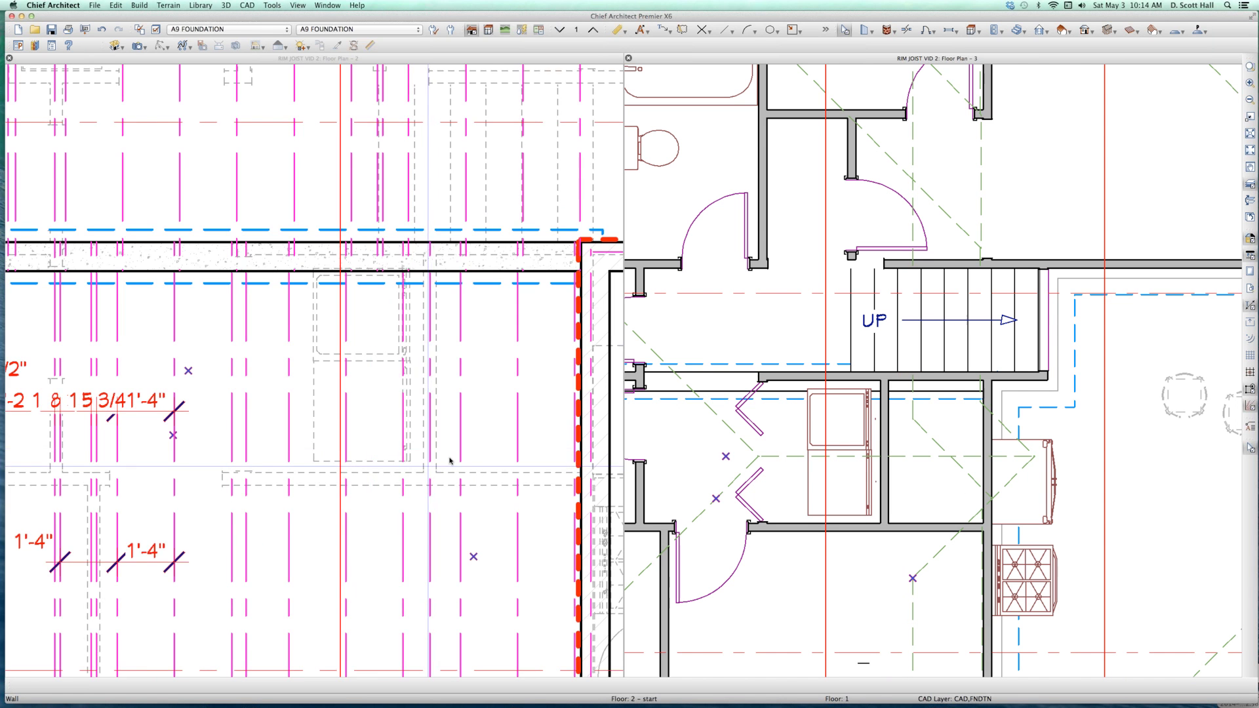
scroll(450, 461, down, 4)
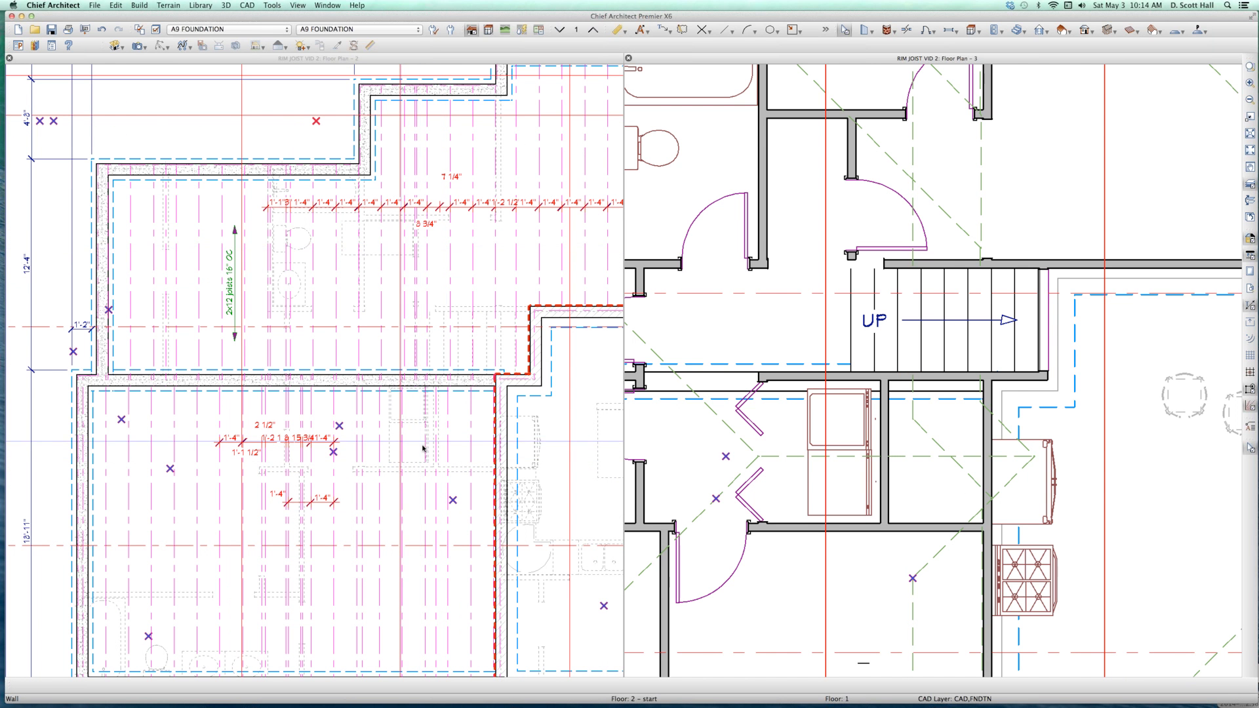
scroll(257, 565, up, 2)
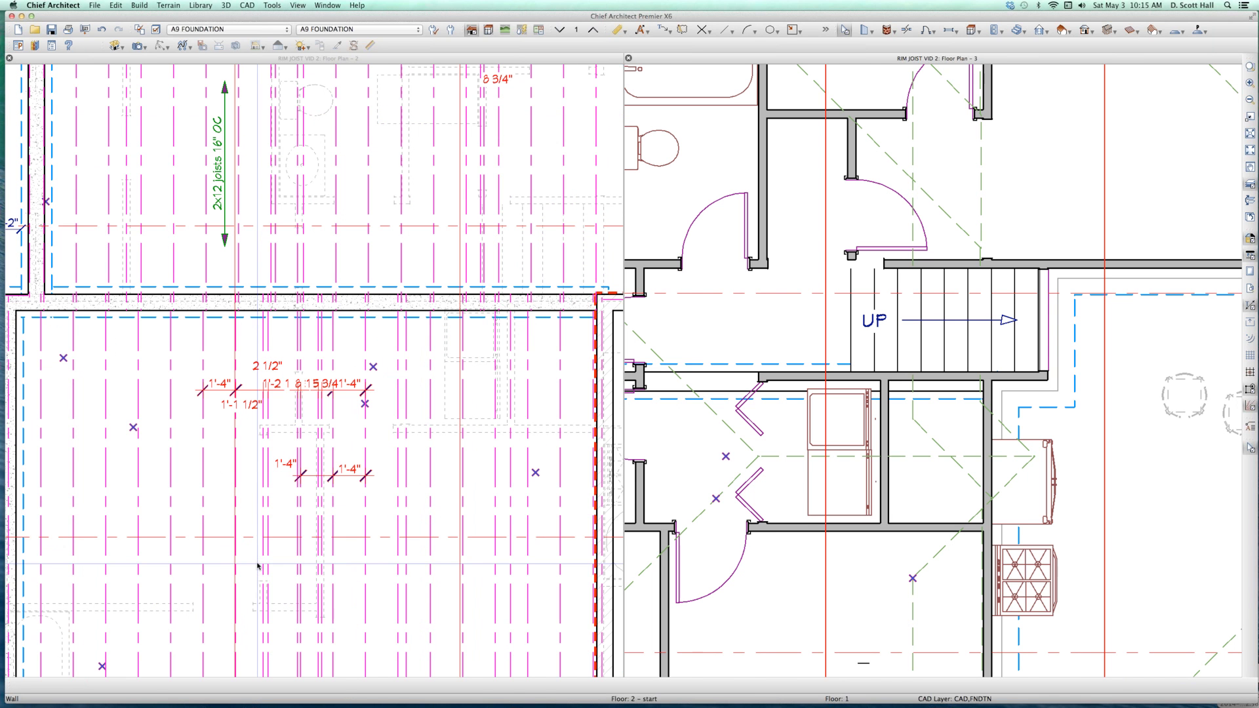
scroll(314, 493, up, 2)
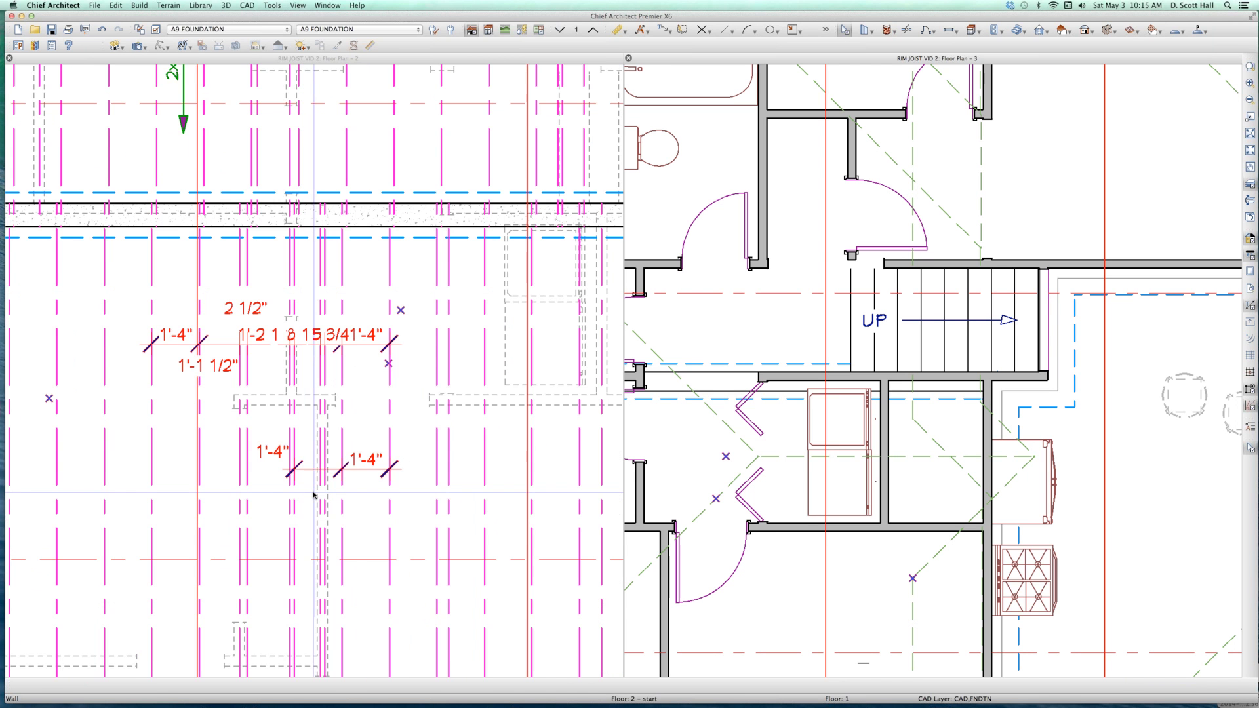
scroll(474, 418, down, 6)
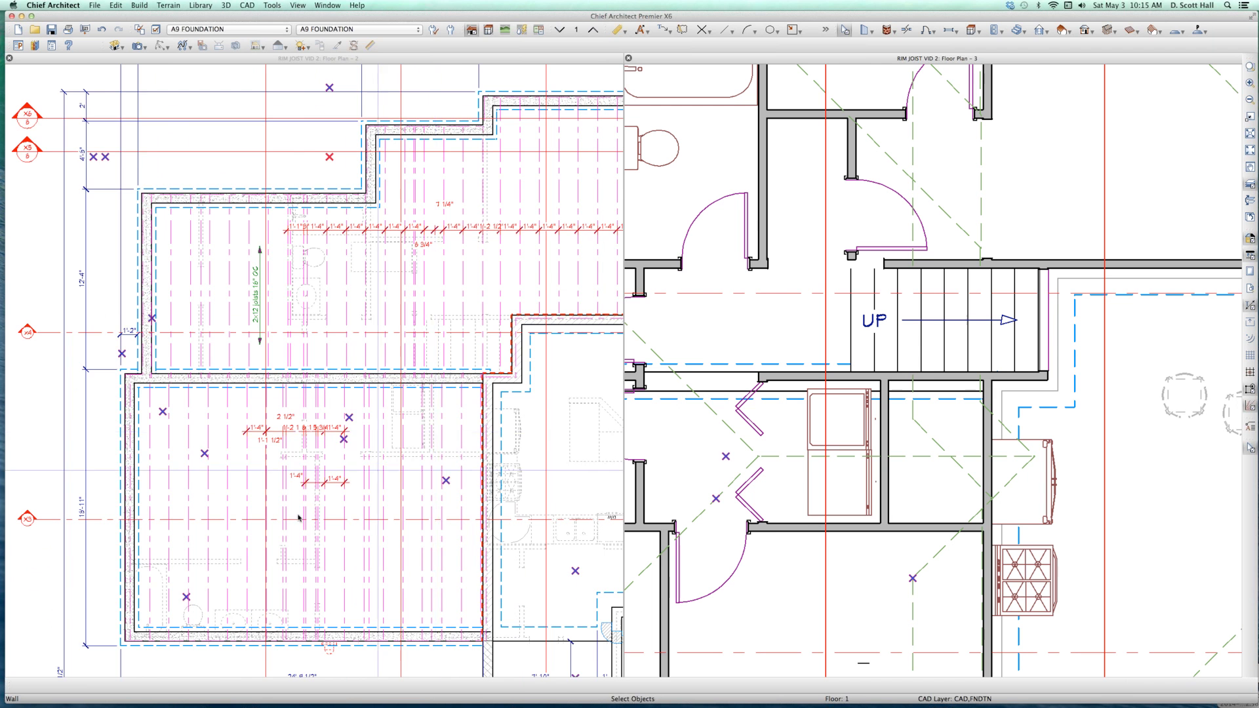
scroll(327, 501, up, 4)
scroll(328, 501, up, 2)
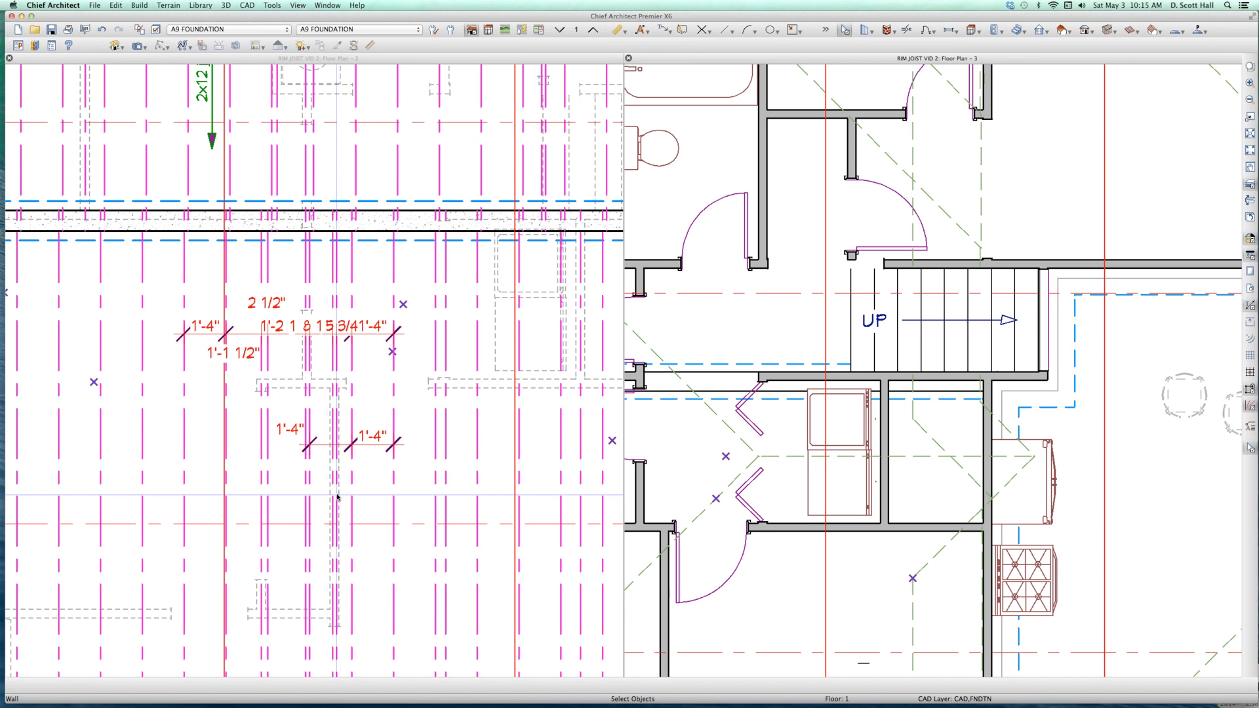
scroll(338, 544, down, 3)
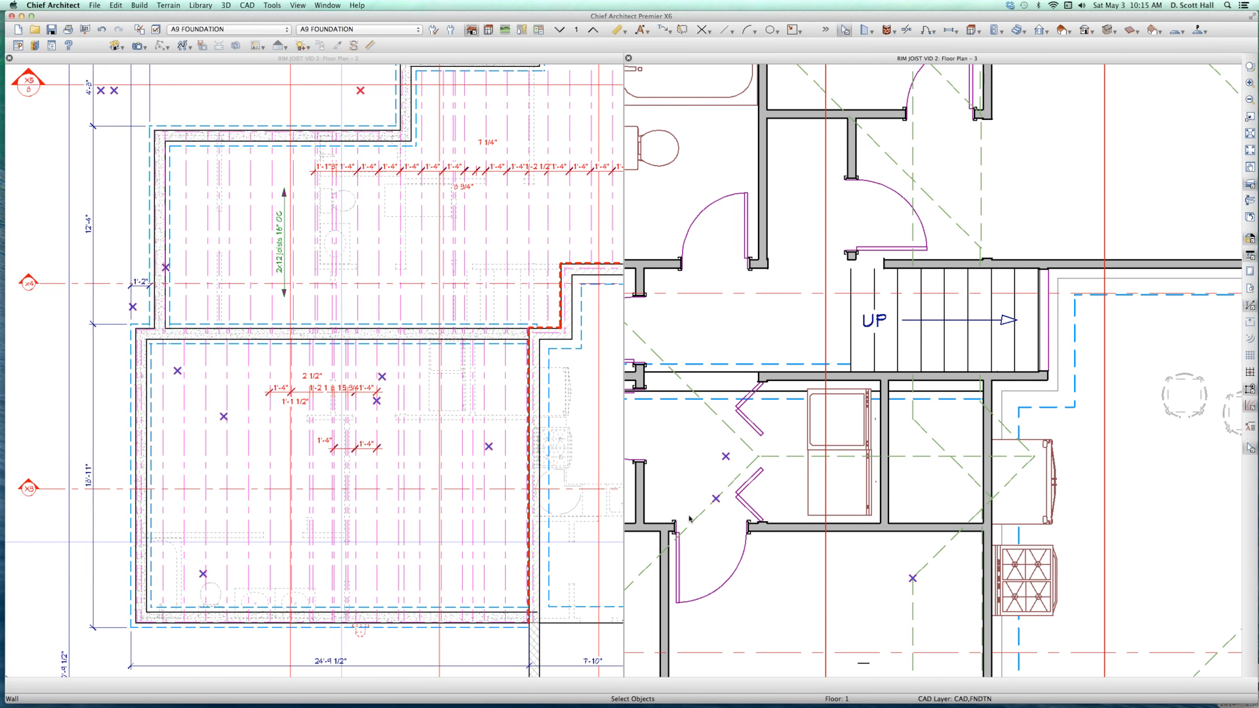
- Delete the hinged door from the wall between the bathroom and the adjacent room by the exterior wall
scroll(876, 487, up, 2)
scroll(876, 488, down, 4)
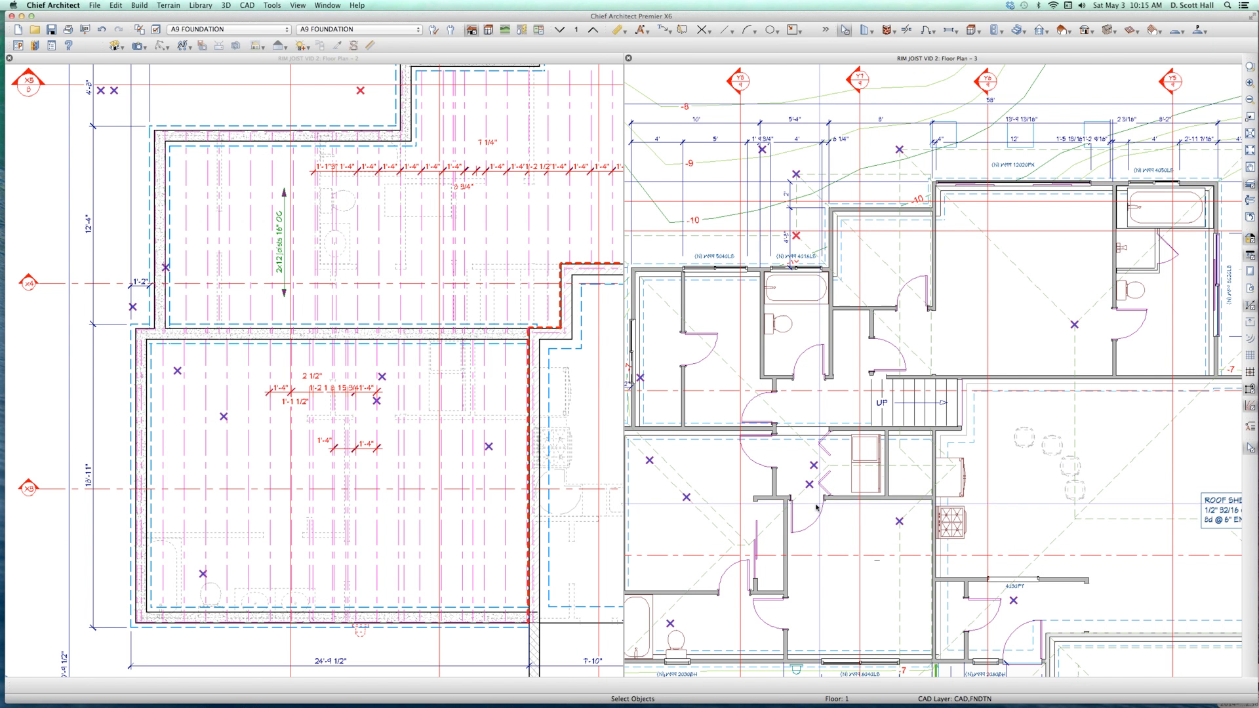
scroll(820, 508, up, 1)
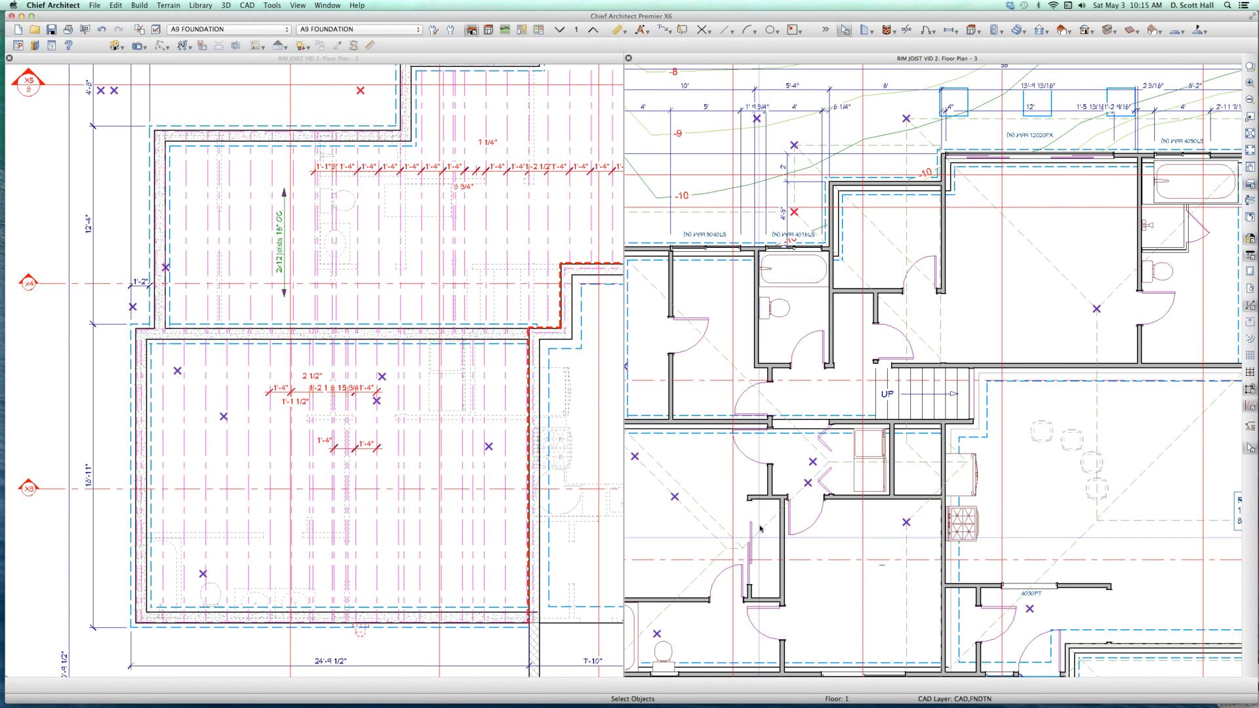
scroll(763, 518, down, 1)
scroll(761, 610, up, 2)
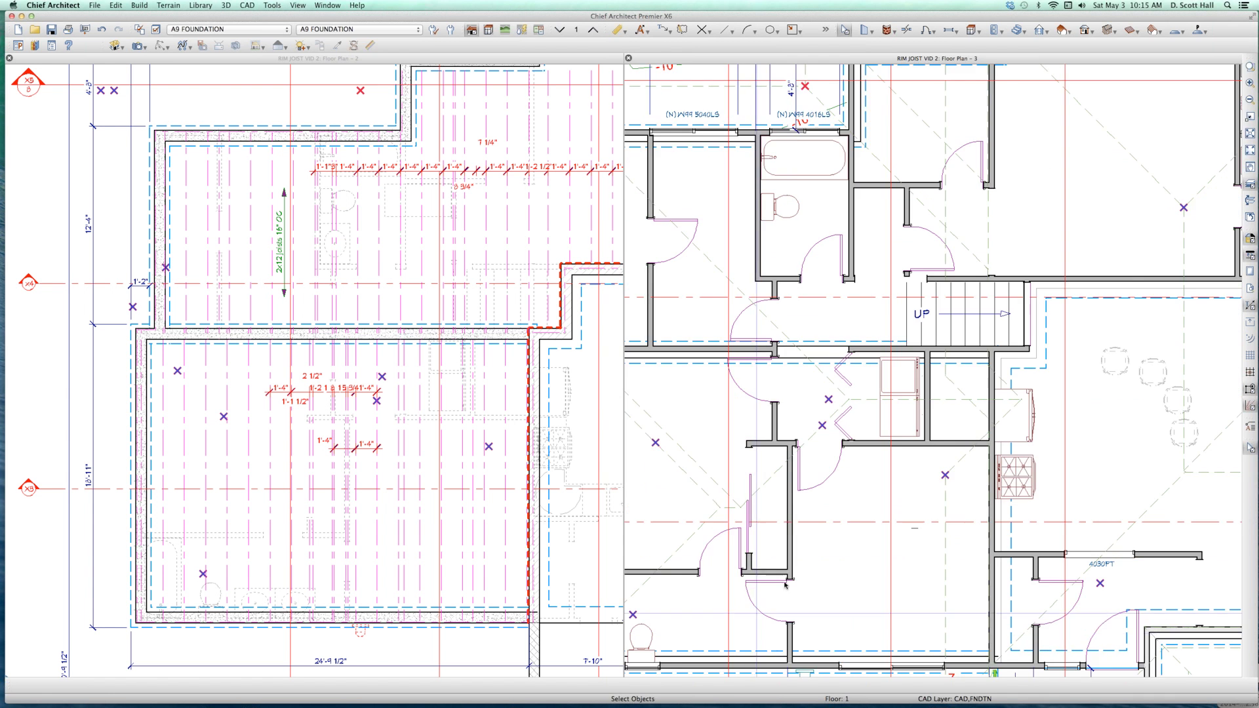
scroll(780, 577, down, 2)
scroll(797, 538, up, 3)
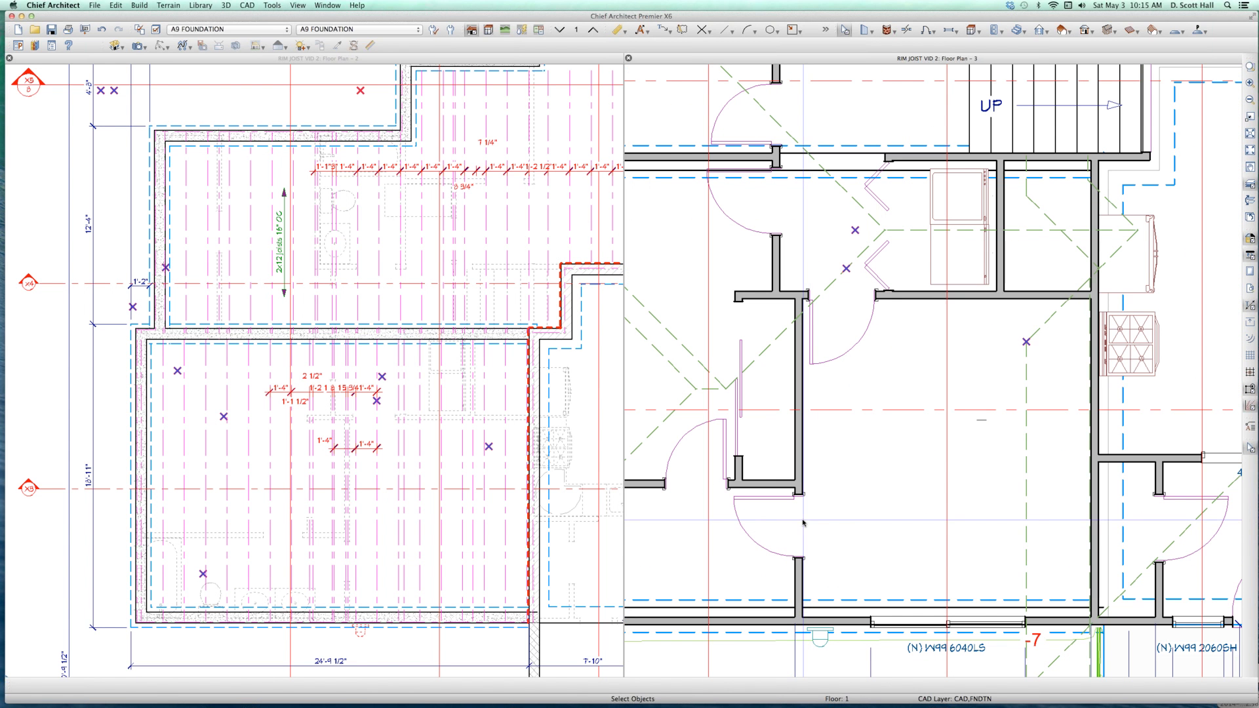
click(800, 526)
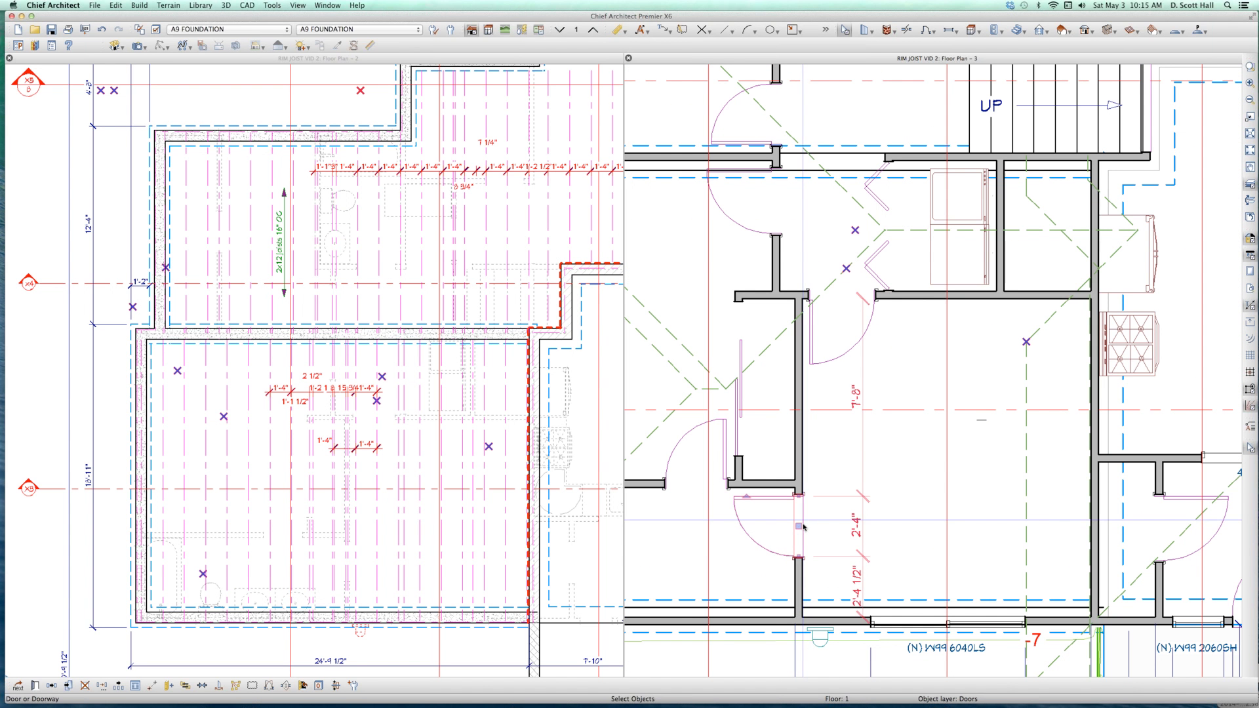
key(Delete)
click(759, 515)
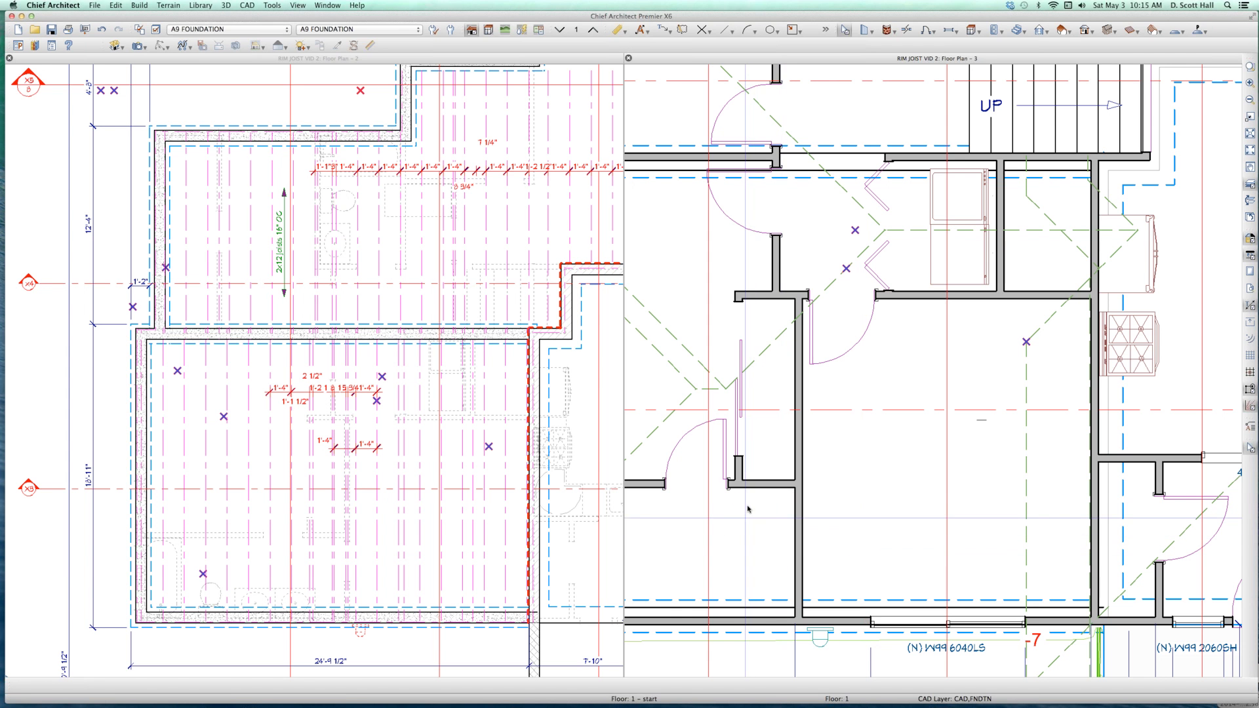
- Draw a straight interior wall about 5'-0 1/2" long from the closet's lower wall to the exterior wall, parallel to the former door wall
key(Escape)
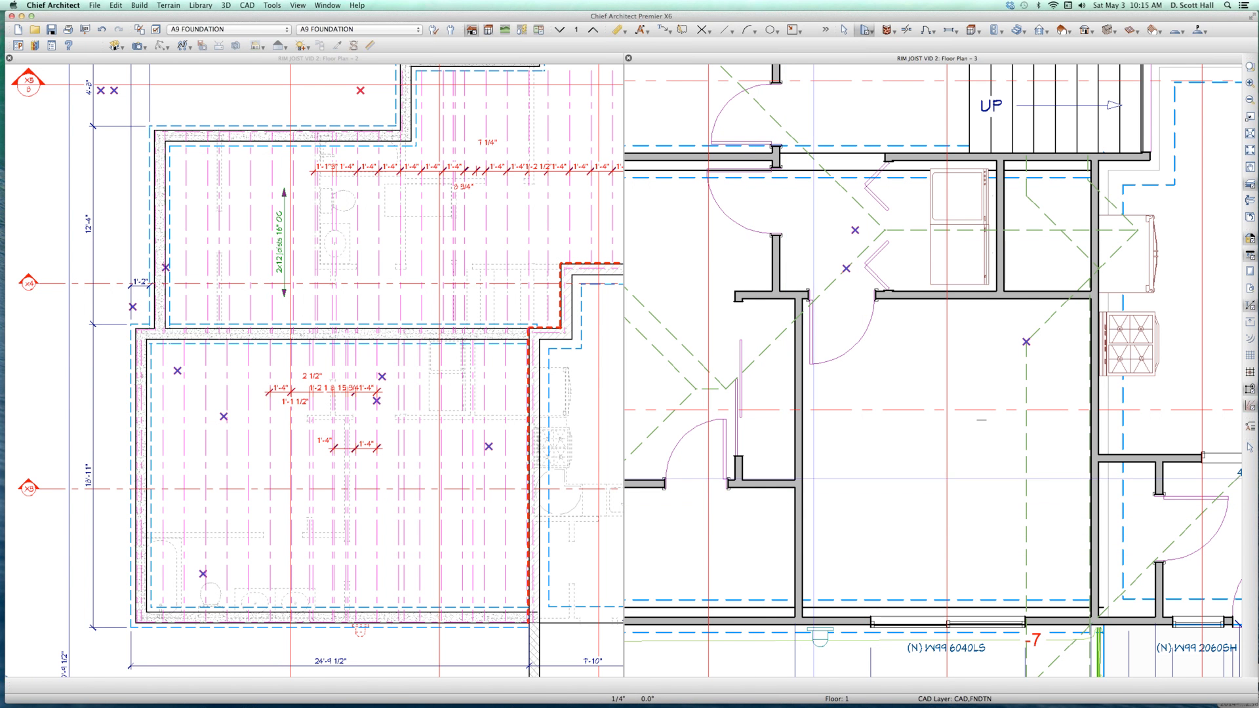
key(w)
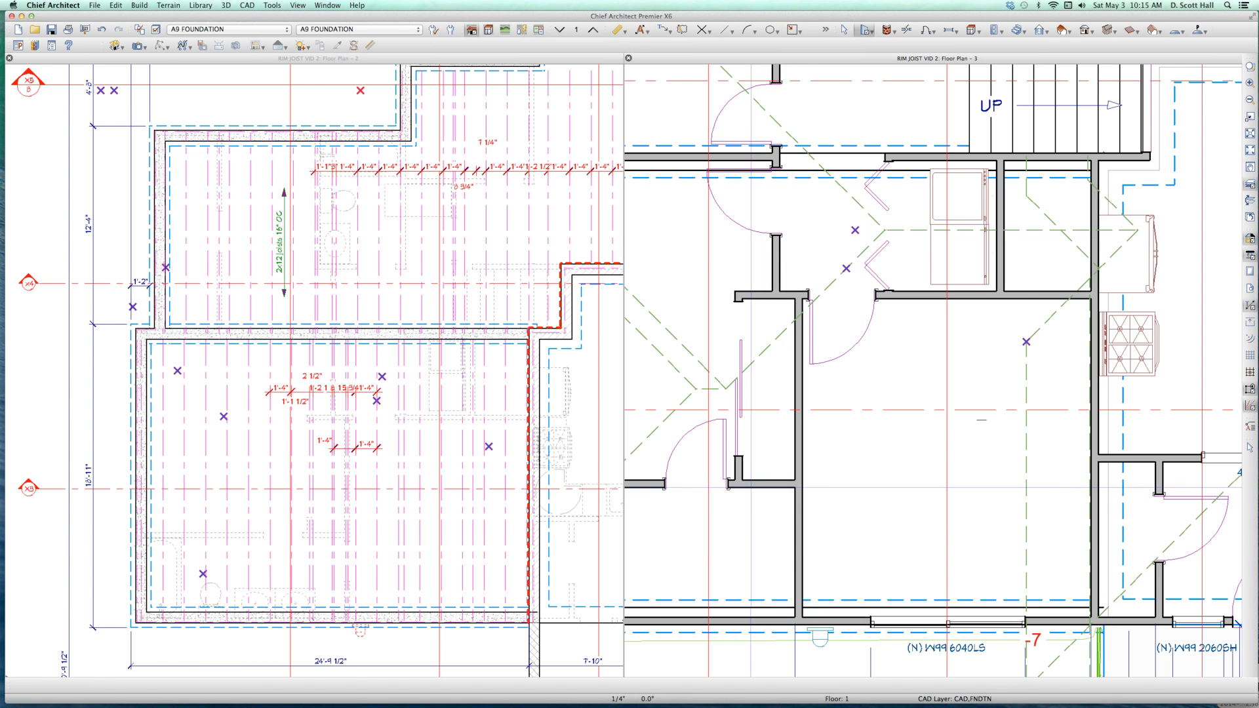
drag(751, 486, 752, 617)
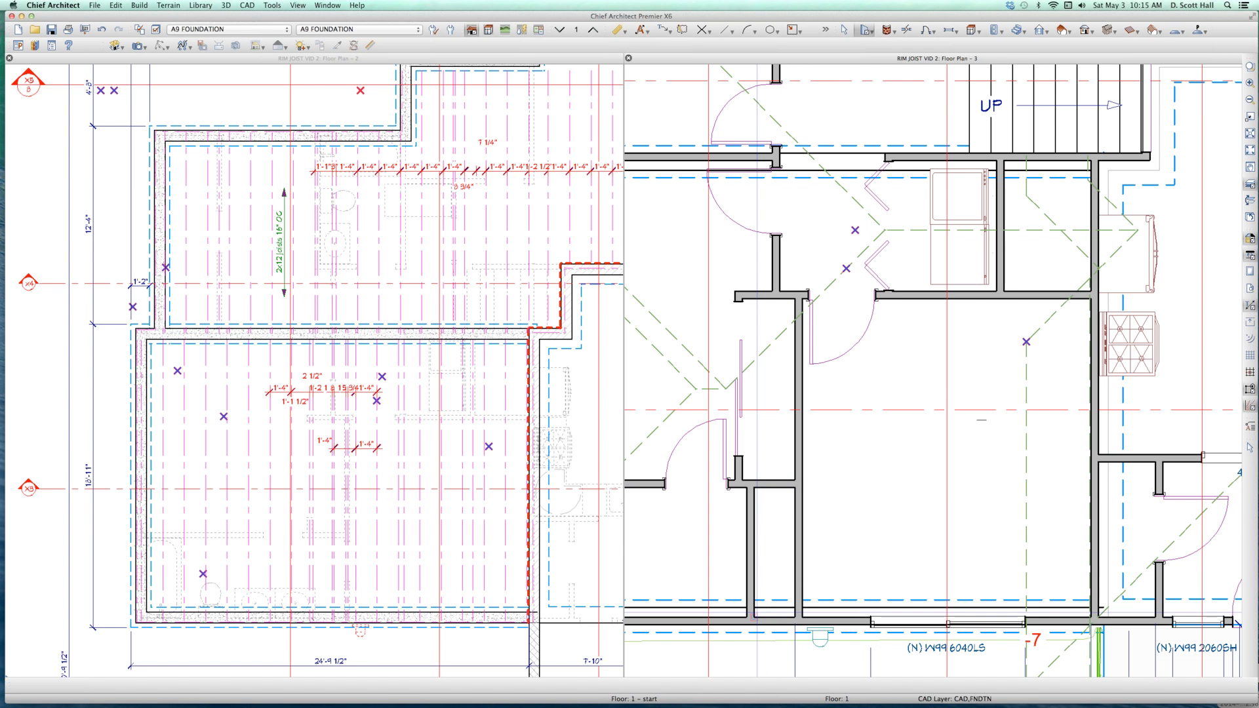
- Set the short new wall's rim joist to Double and check the joists beneath it on the foundation plan
click(753, 570)
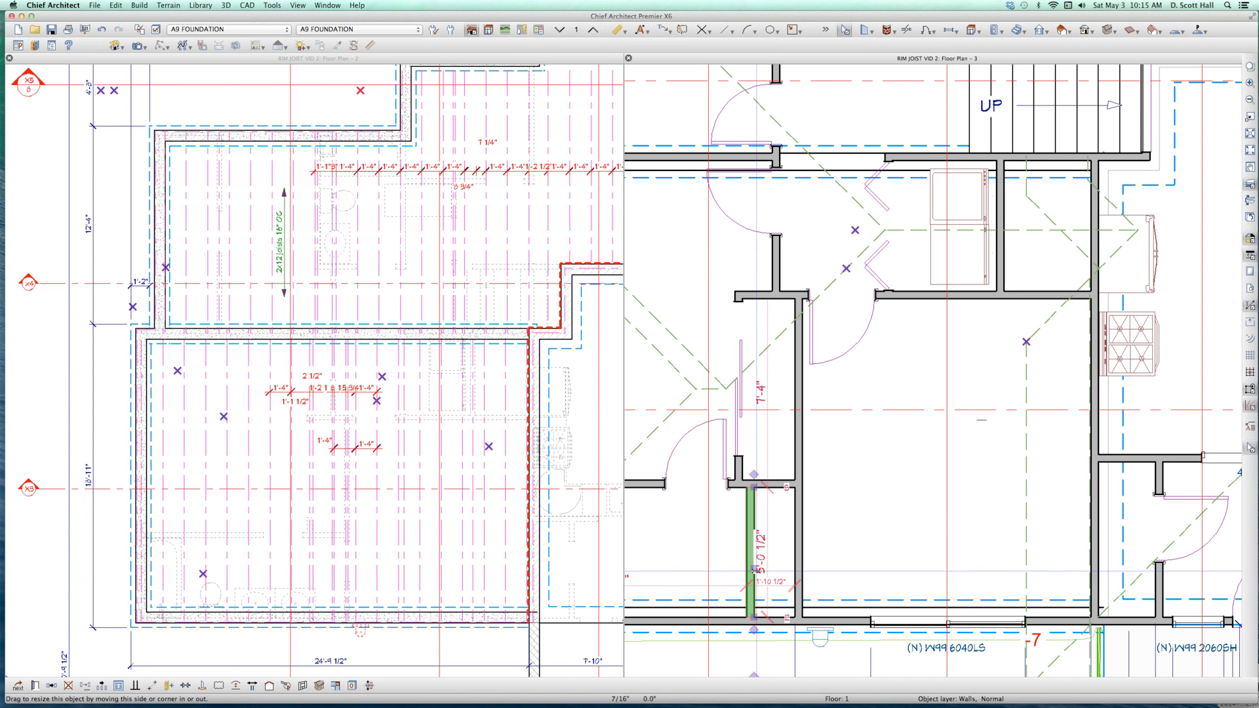
key(super+e)
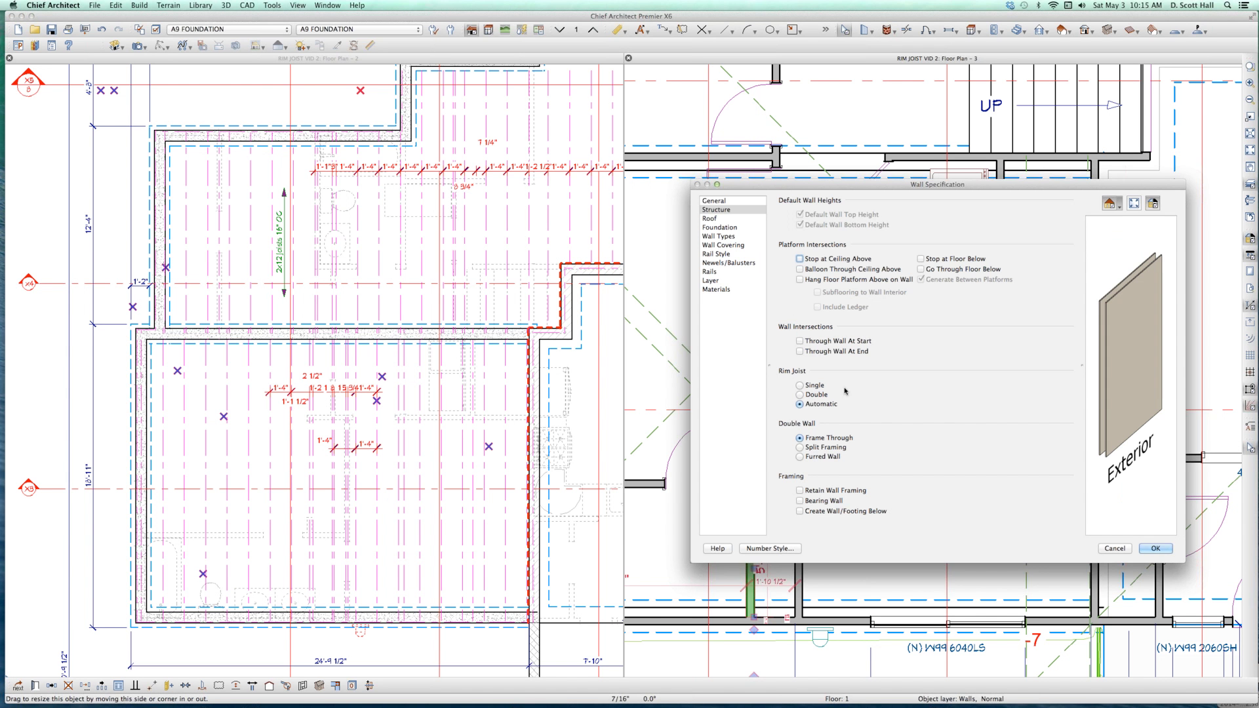
click(800, 395)
key(Return)
click(354, 518)
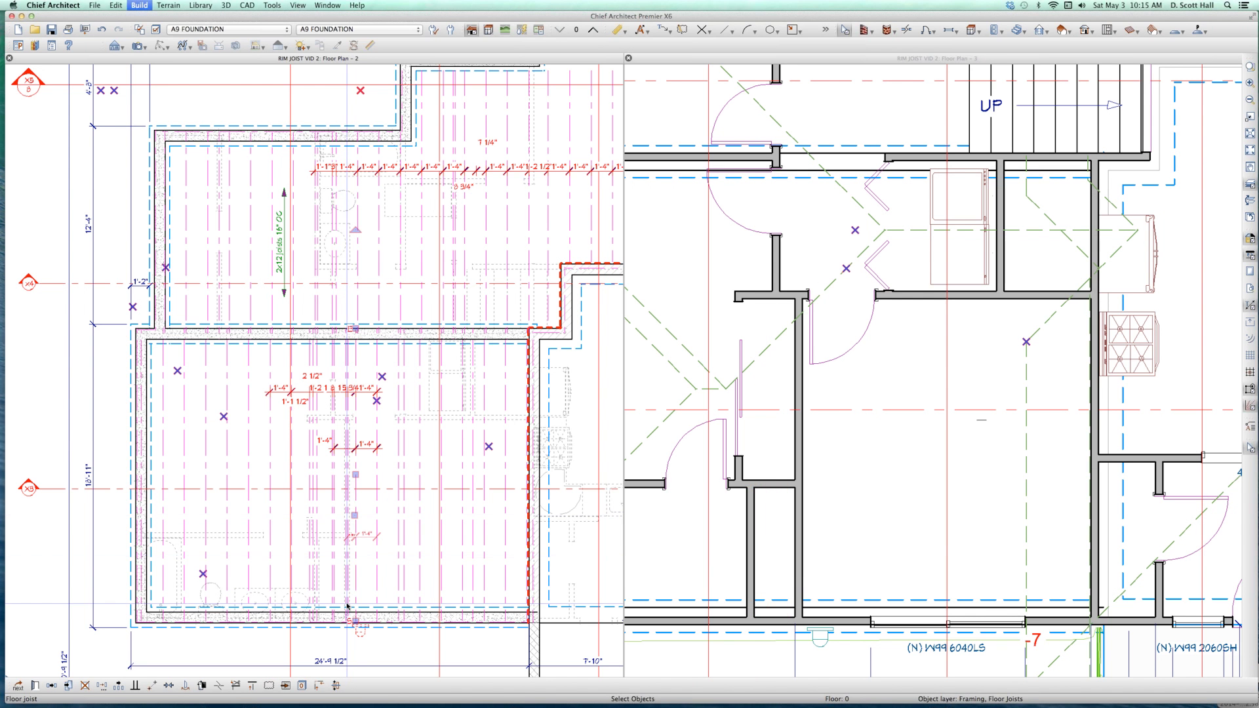
scroll(309, 603, up, 2)
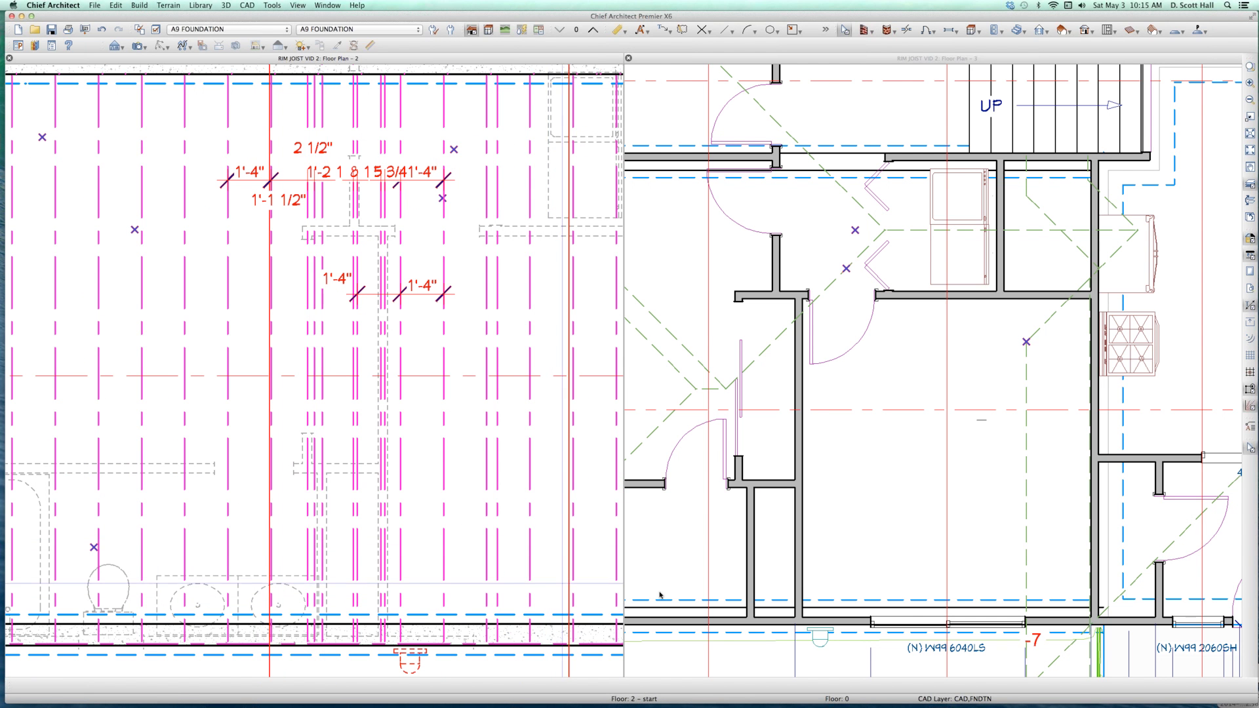
- Try shifting the short wall slightly toward the neighbouring parallel wall, check the joists beneath, and undo the move
click(750, 562)
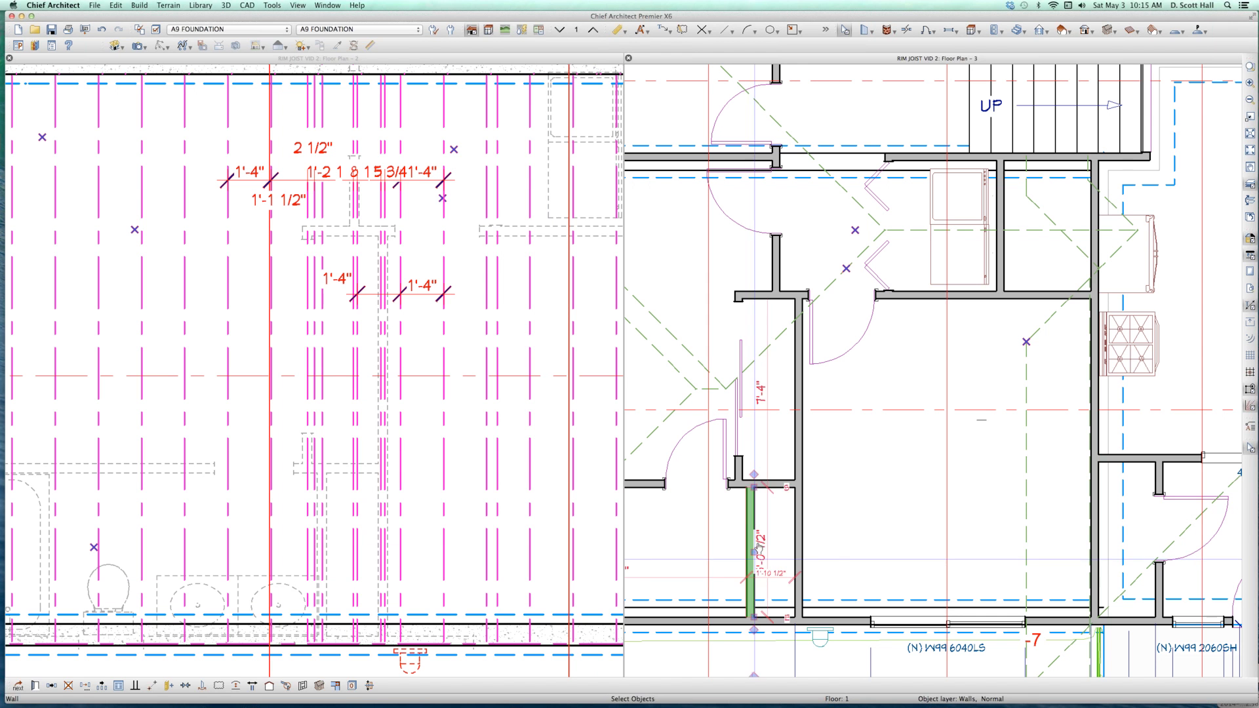
drag(756, 553, 760, 553)
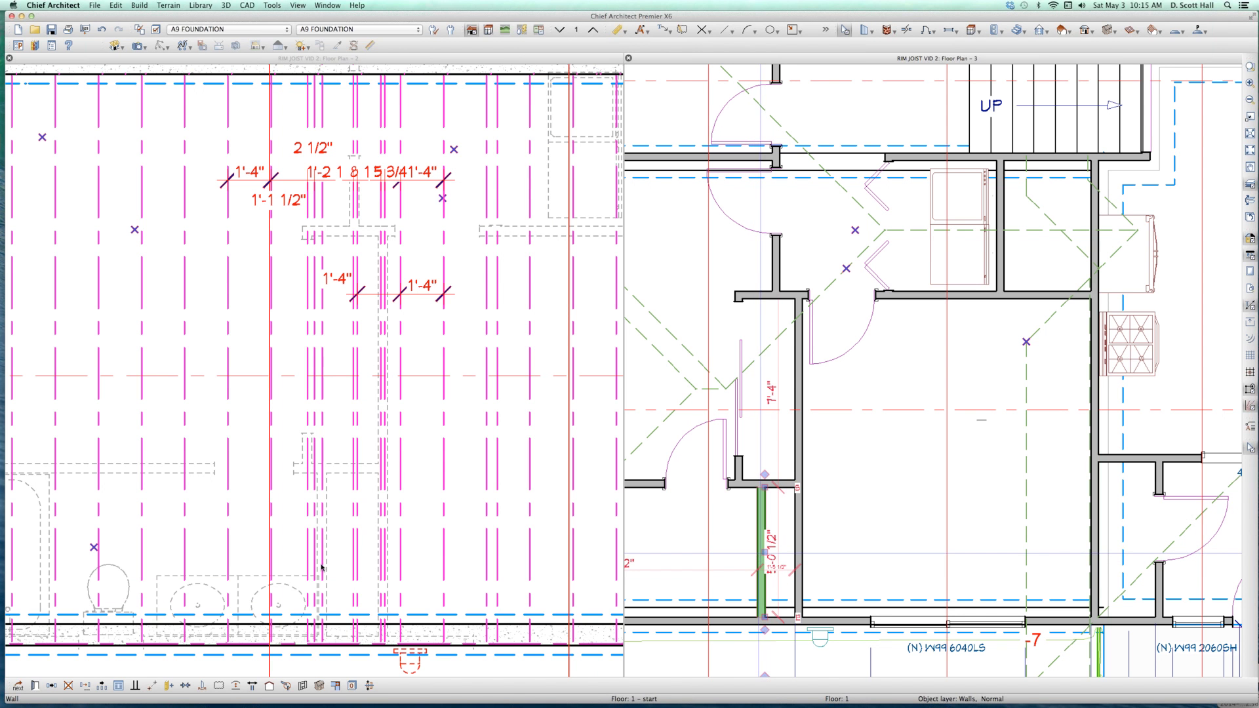
scroll(304, 553, up, 1)
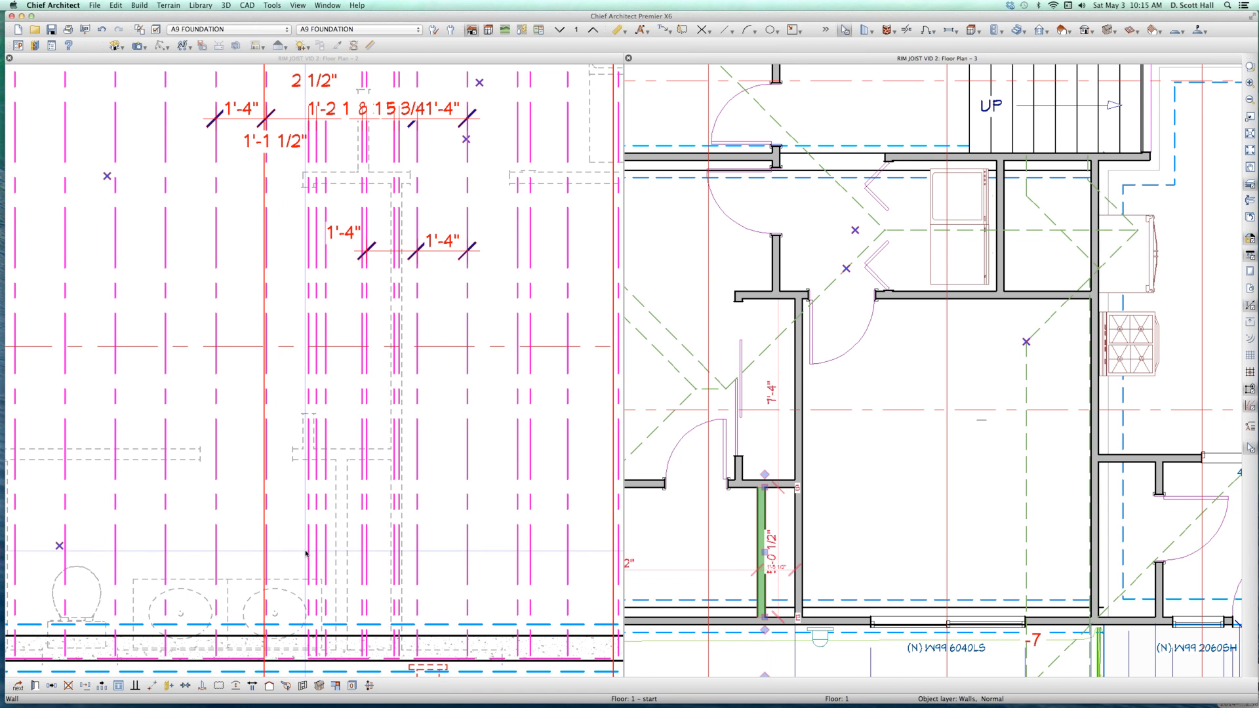
click(307, 554)
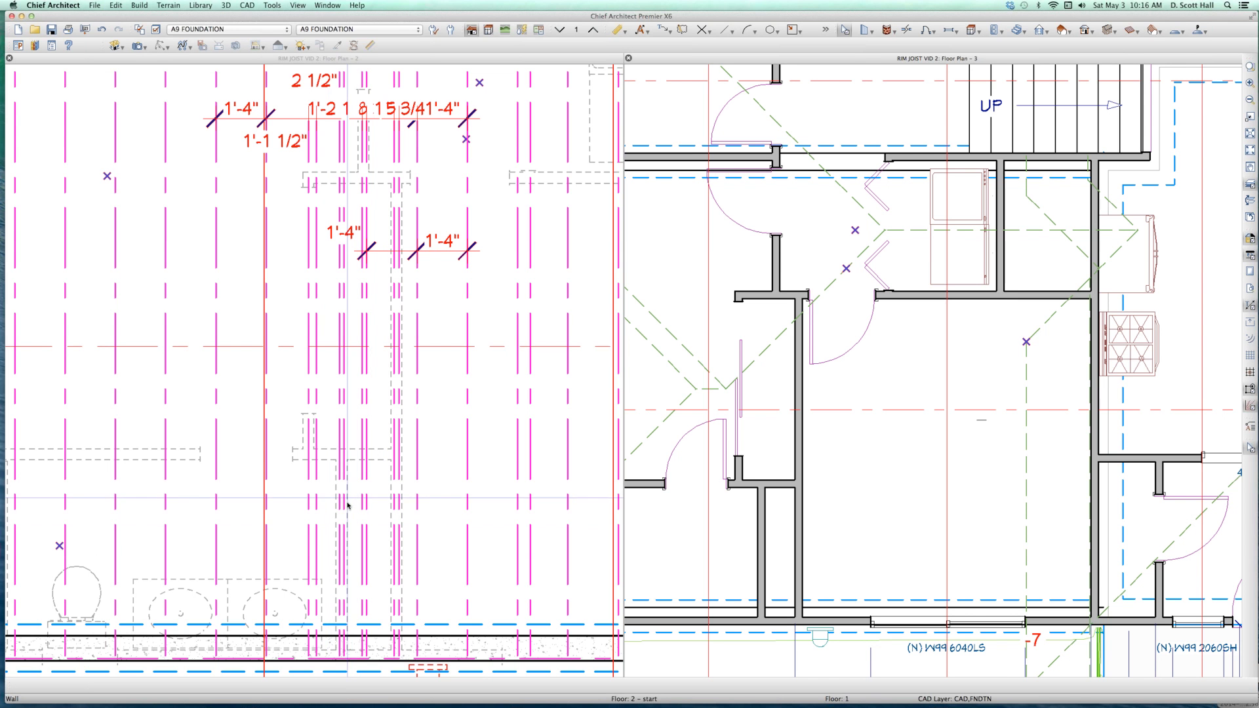
key(super+z)
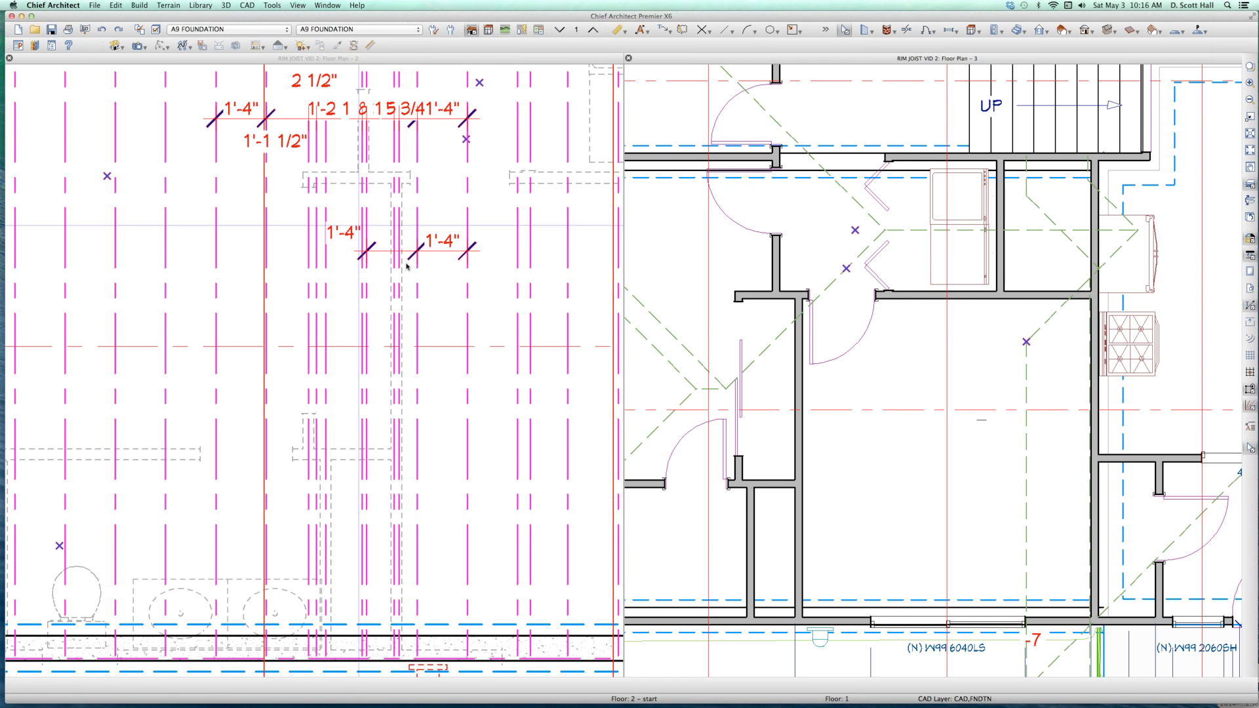
- Remove the marker between the two adjacent 1'-4" joist spacing dimensions on the foundation plan
scroll(415, 264, up, 1)
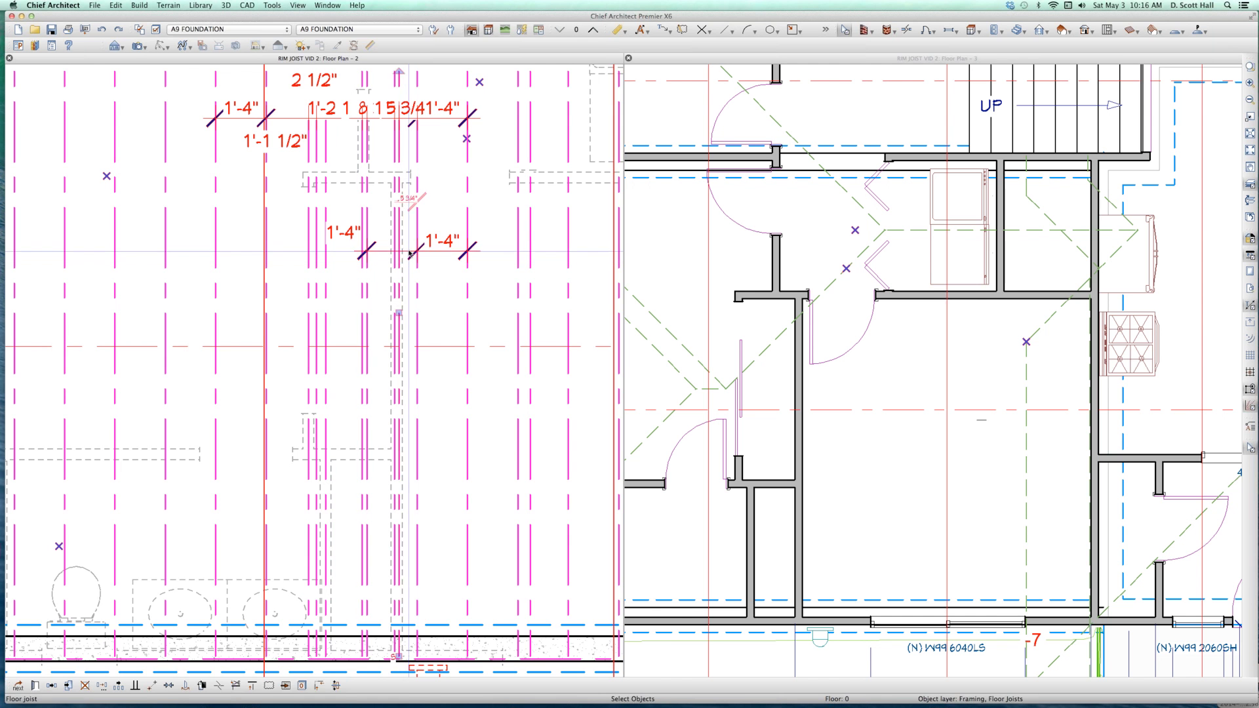
click(416, 253)
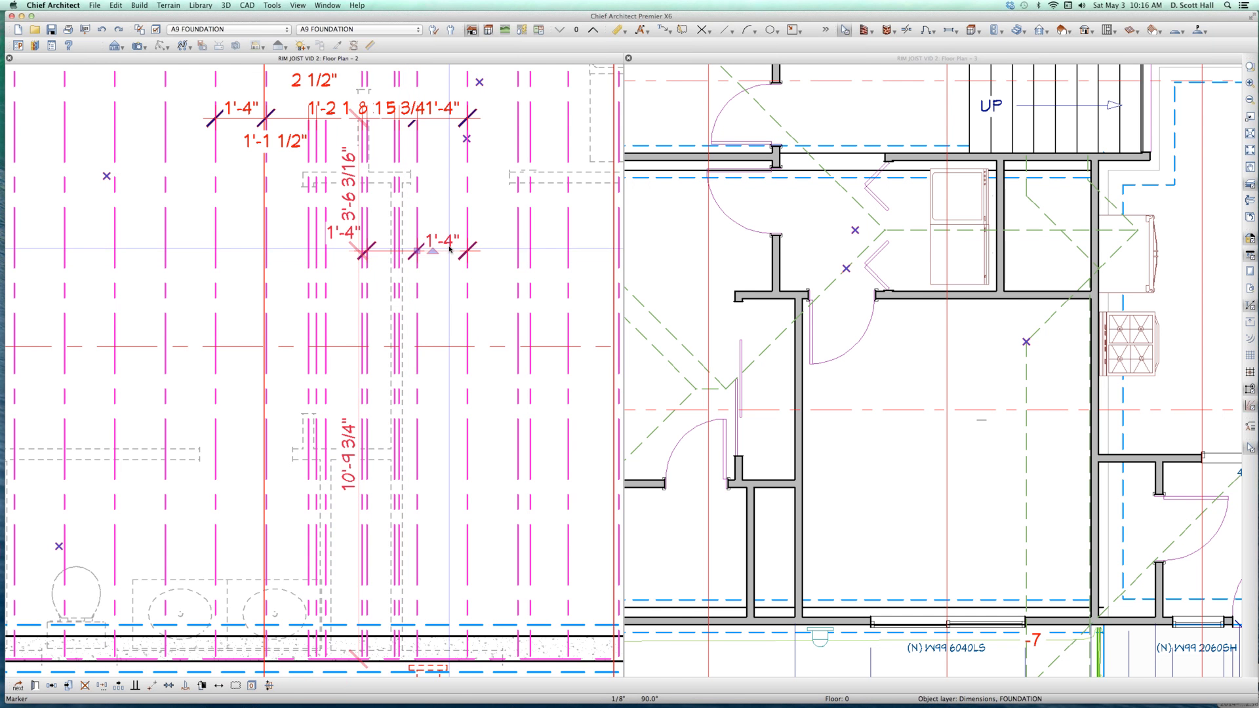
click(449, 244)
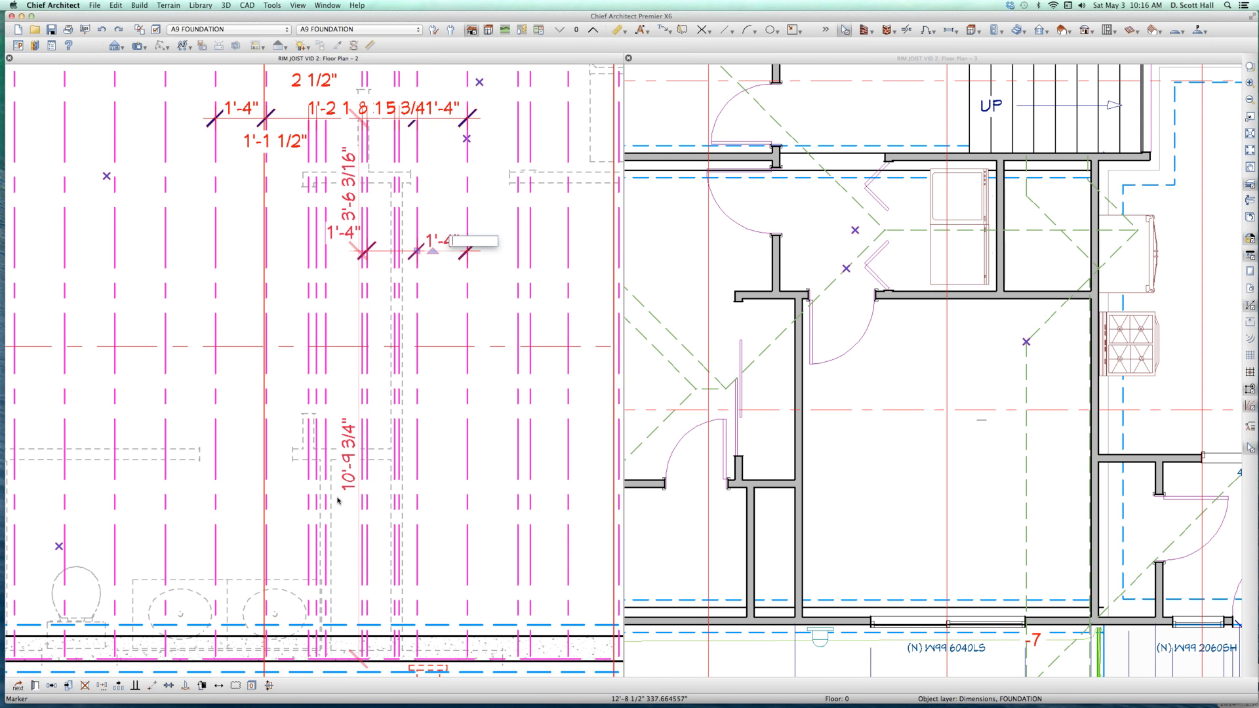
scroll(338, 500, down, 1)
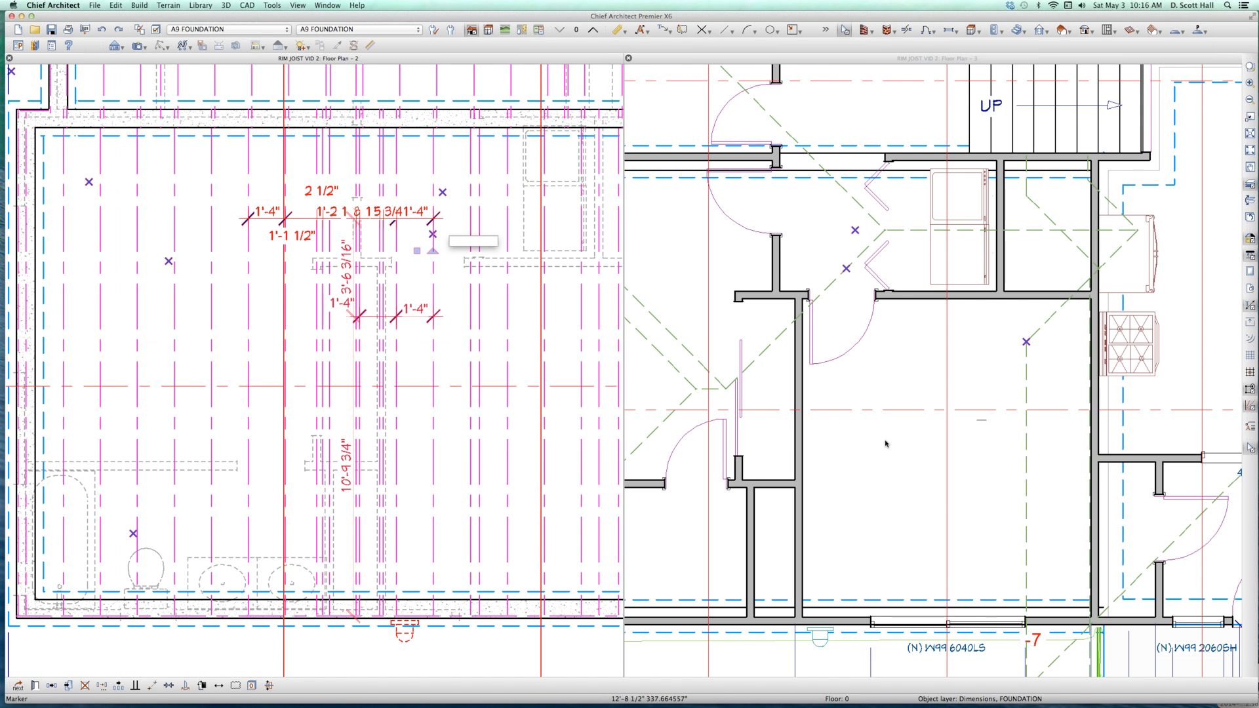
scroll(886, 444, down, 3)
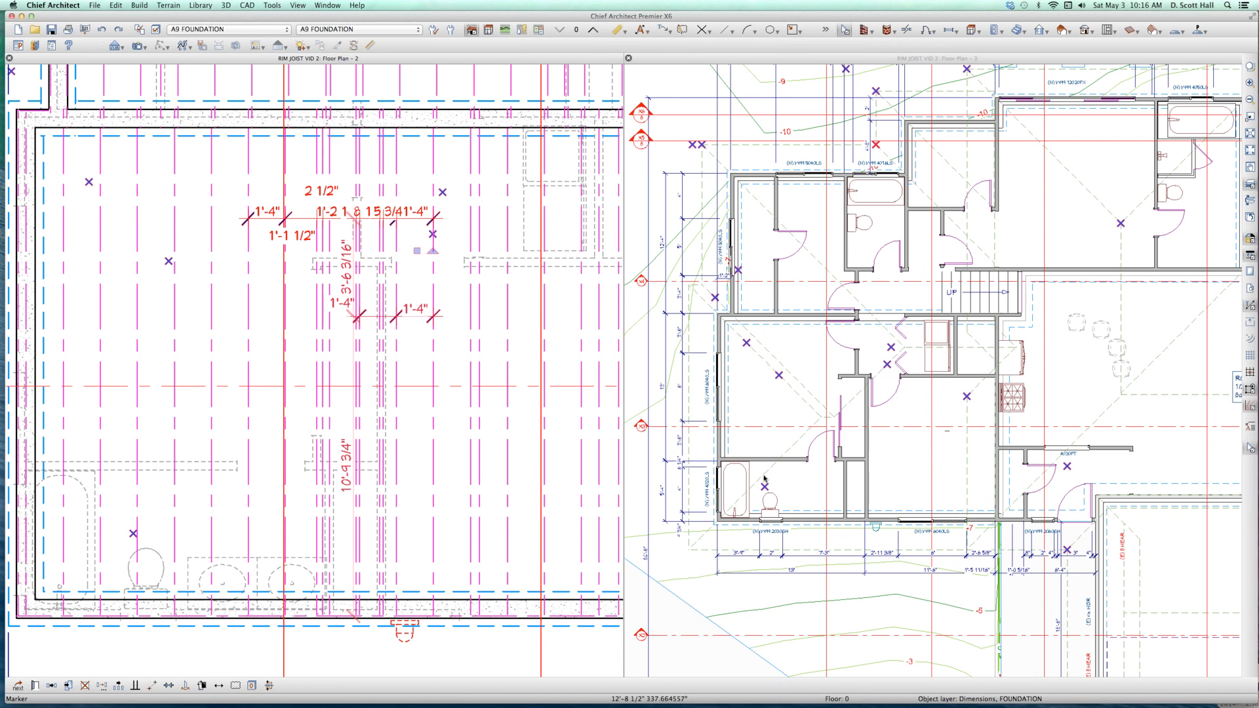
- Draw a straight interior wall across the bathroom, between the bathtub and toilet, ending at the exterior wall
click(758, 469)
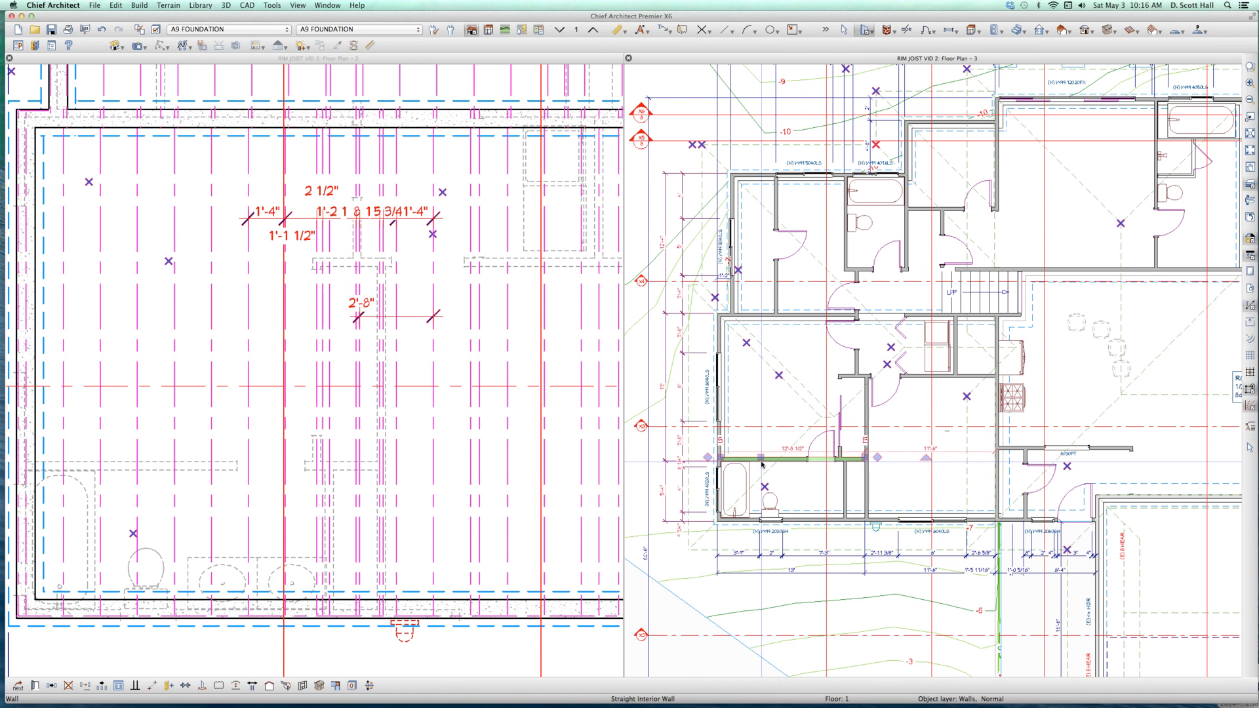
key(w)
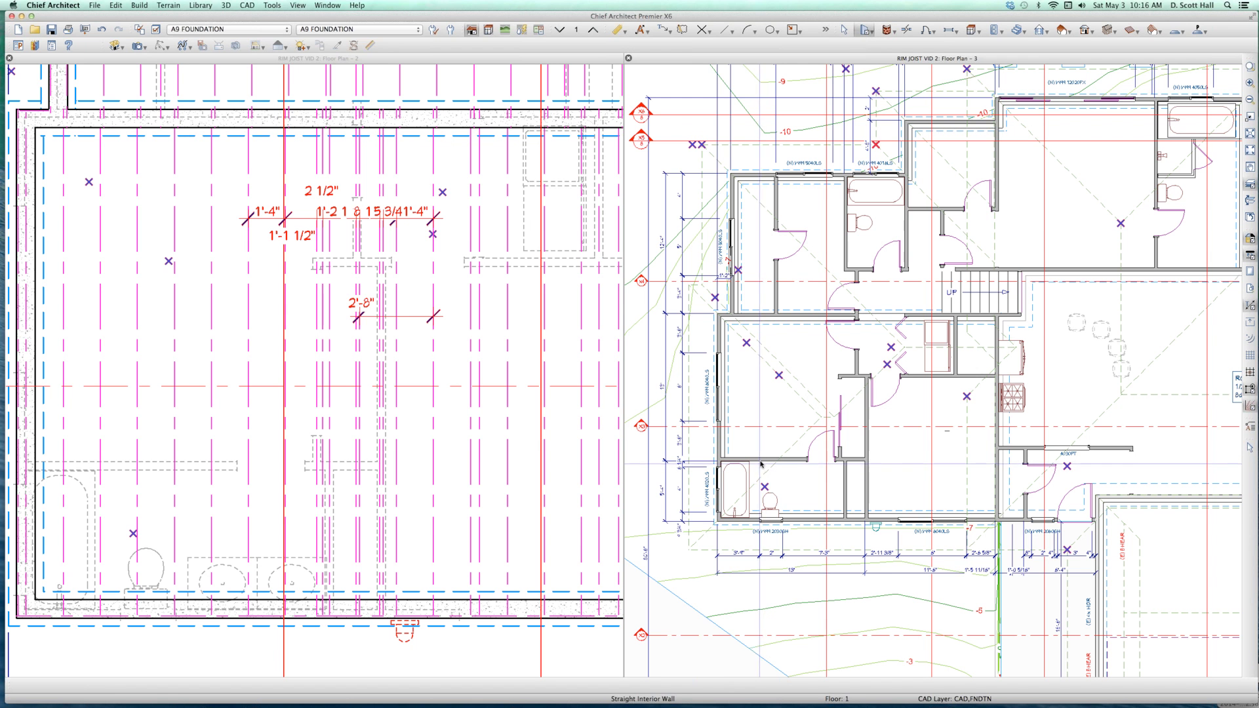
drag(759, 461, 758, 524)
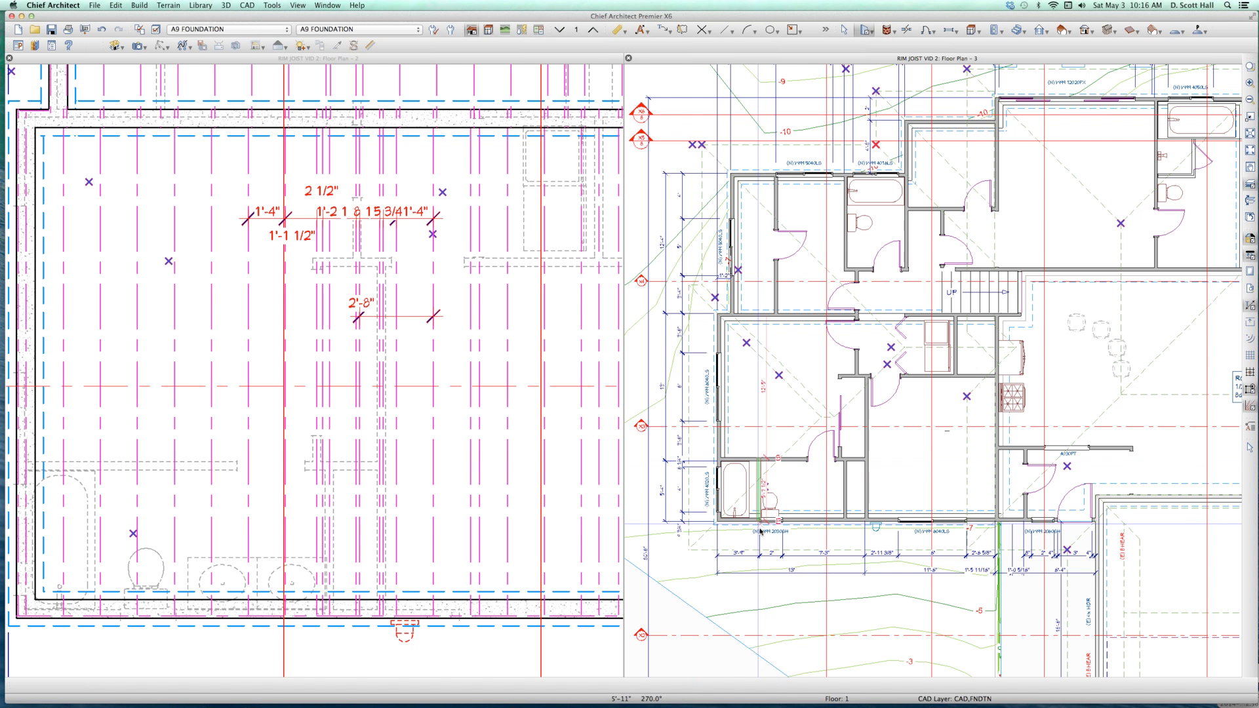
- Delete the window behind the toilet from the bathroom's exterior wall
scroll(761, 531, up, 3)
click(776, 510)
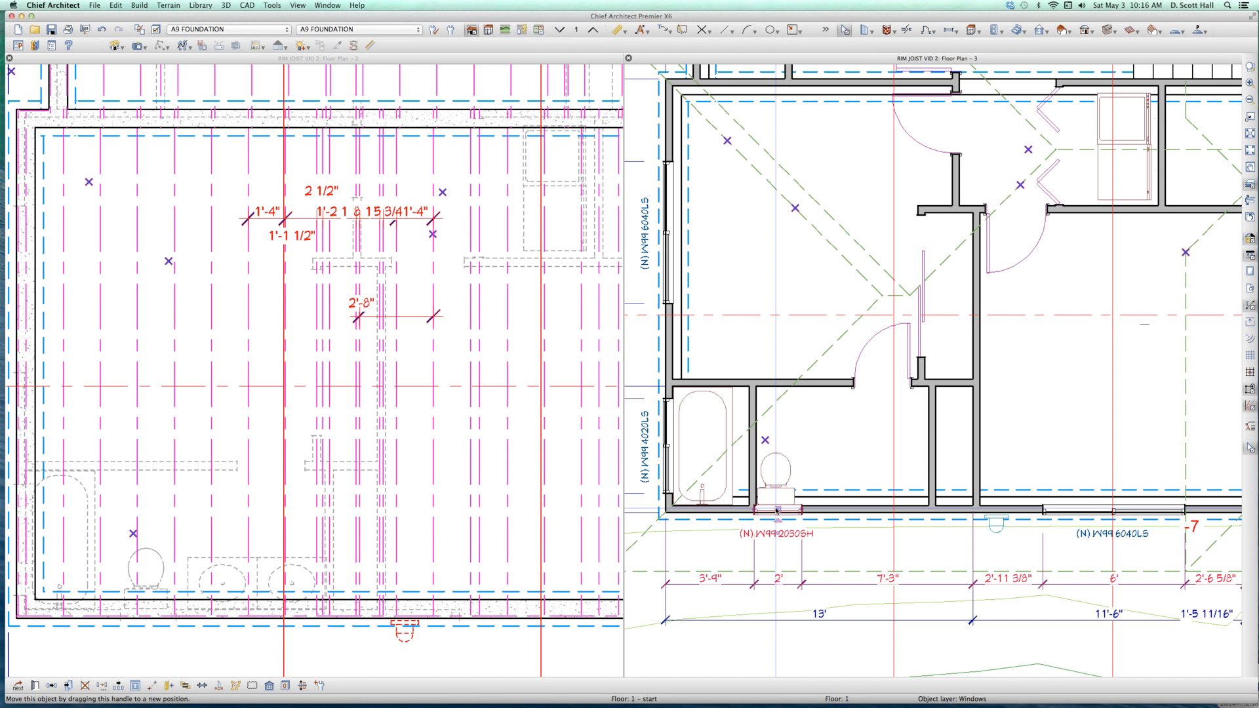
key(Delete)
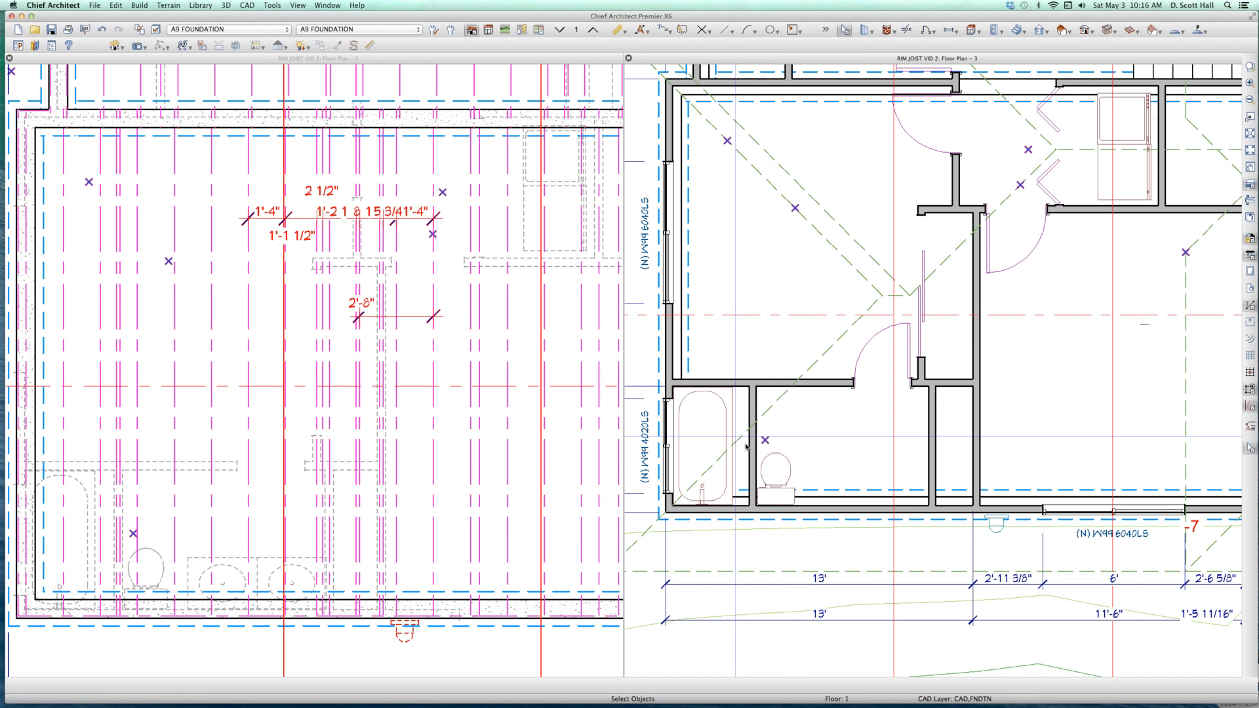
- Copy the wall beside the bathtub 16" in the X direction and check the joists beneath it on the foundation plan
click(776, 470)
click(751, 406)
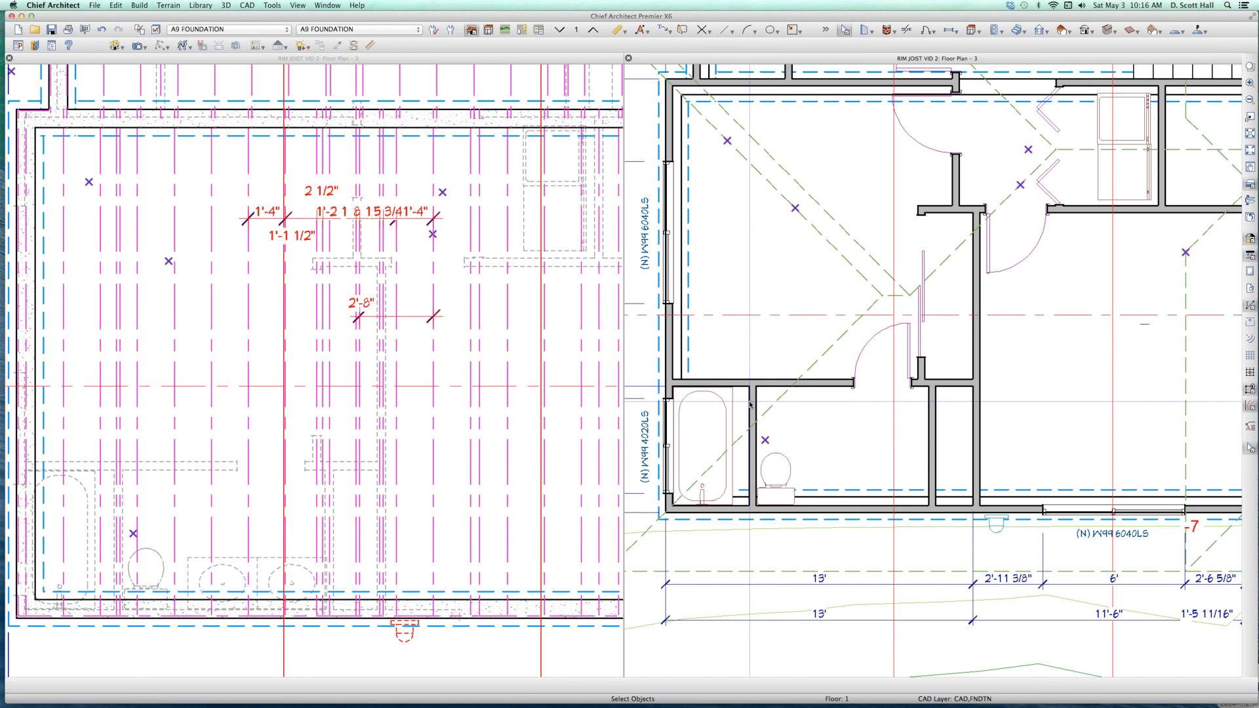
drag(756, 407, 785, 405)
key(Tab)
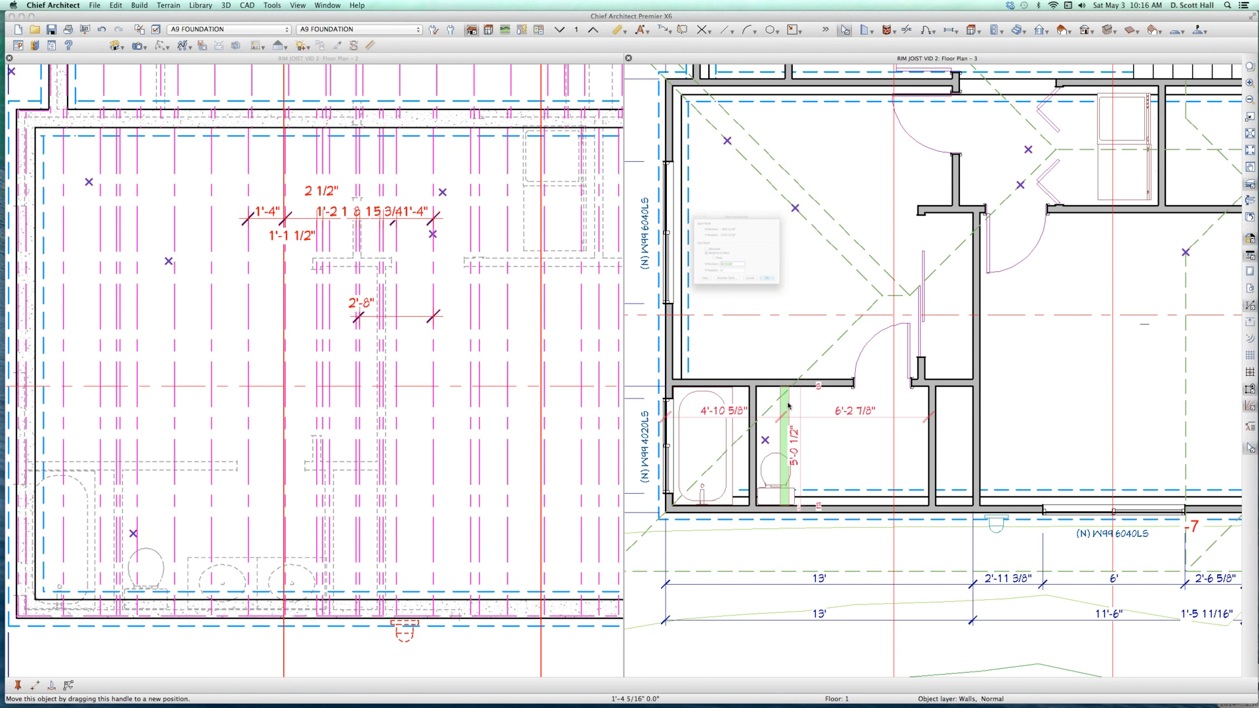
text(16)
key(Return)
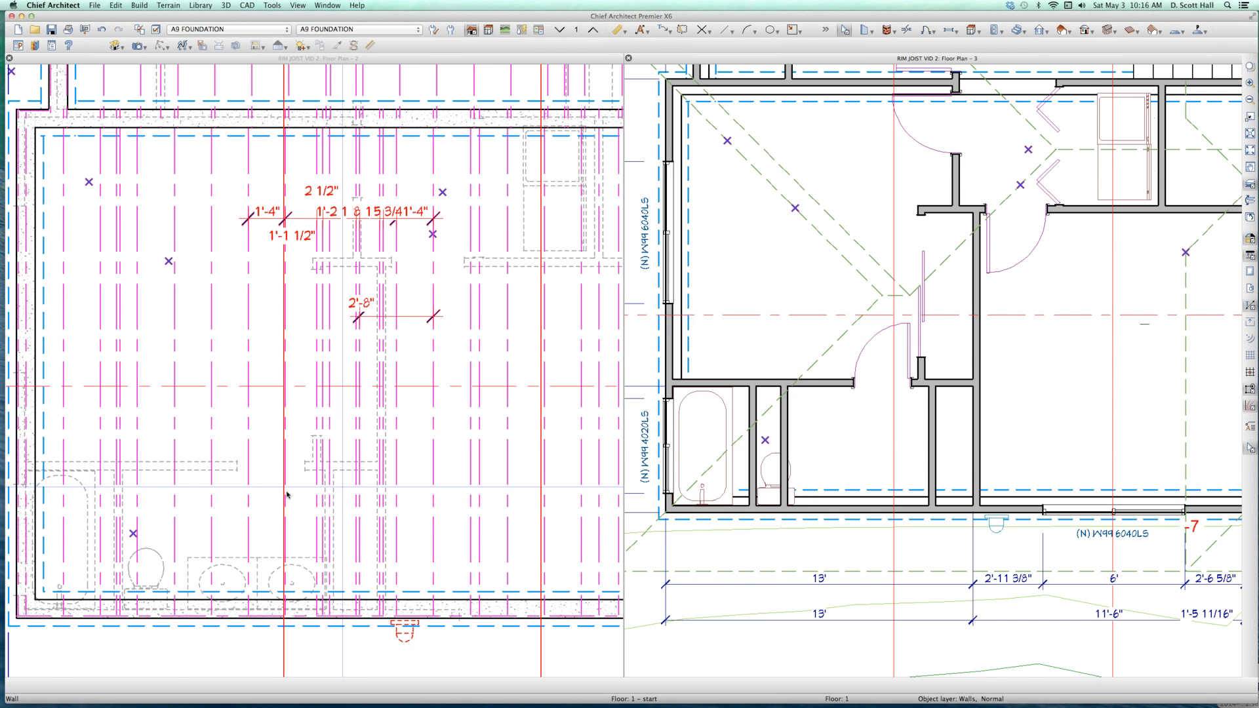
click(210, 538)
scroll(210, 537, down, 1)
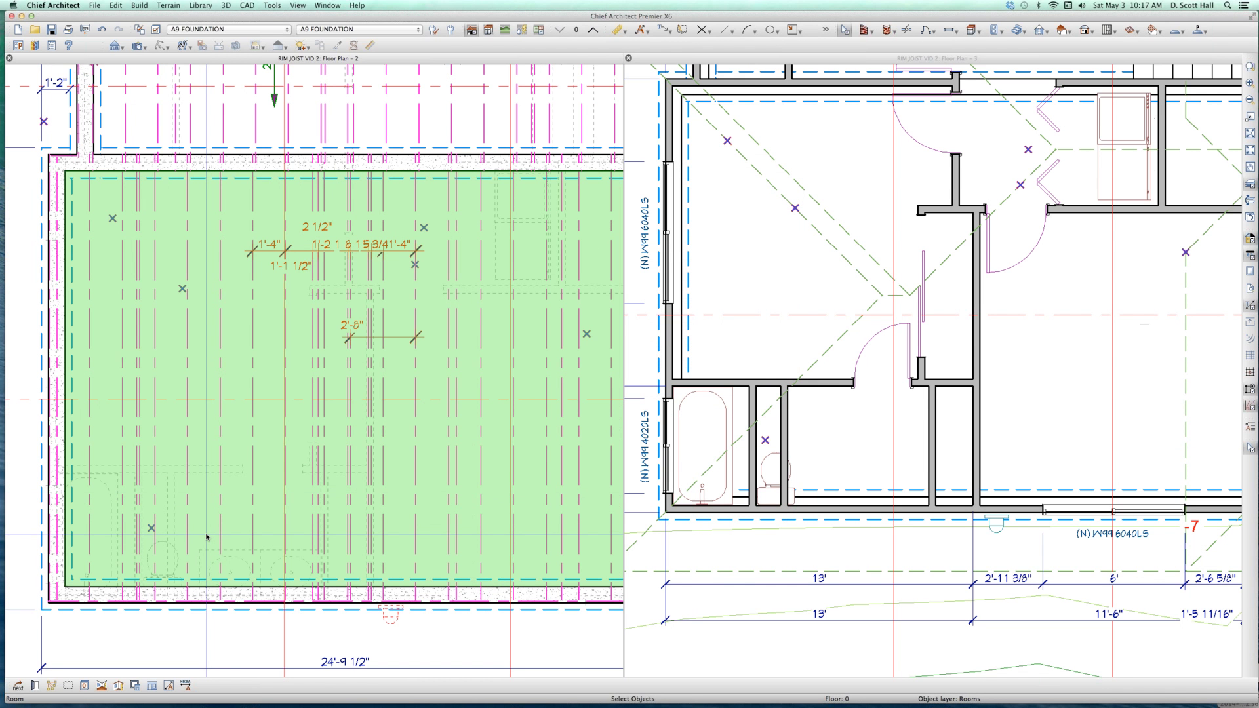
key(f)
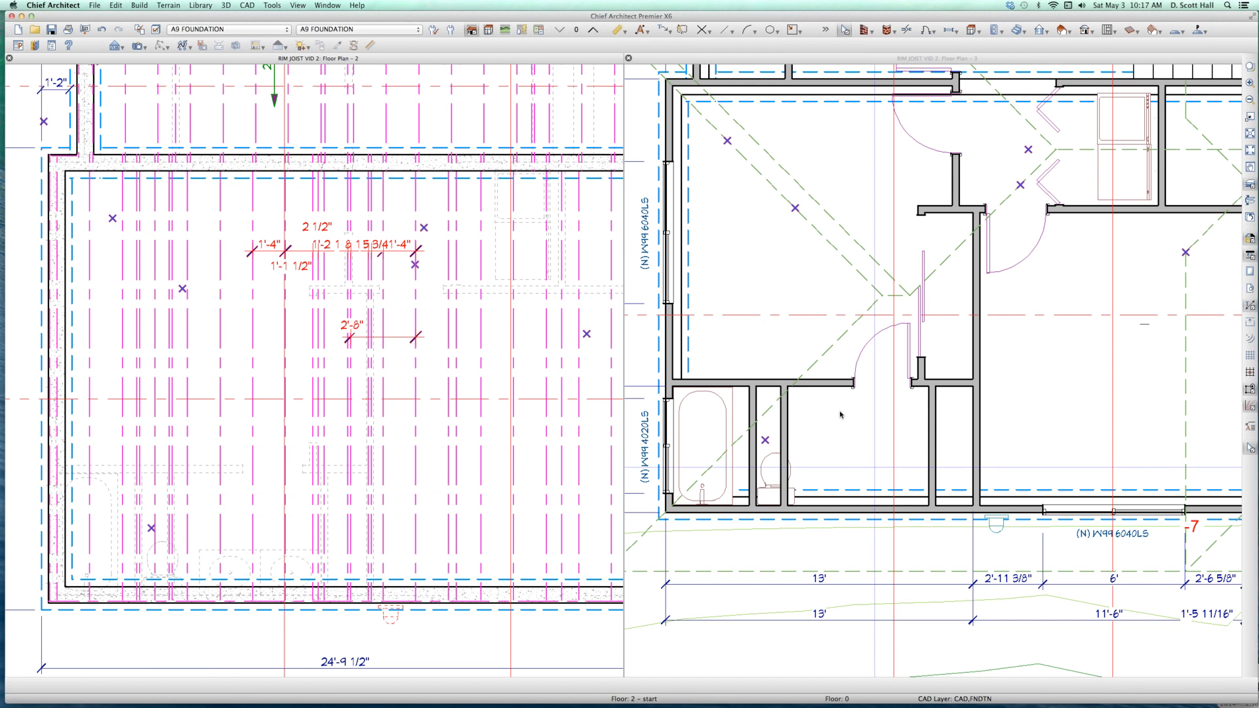
- Draw a freestanding interior wall from the bathroom's upper wall into the bedroom and check the joists beneath it on the foundation plan
click(809, 384)
key(w)
mouse_move(810, 382)
mouse_down()
mouse_move(833, 261)
mouse_move(811, 271)
mouse_up()
click(376, 415)
scroll(375, 415, up, 1)
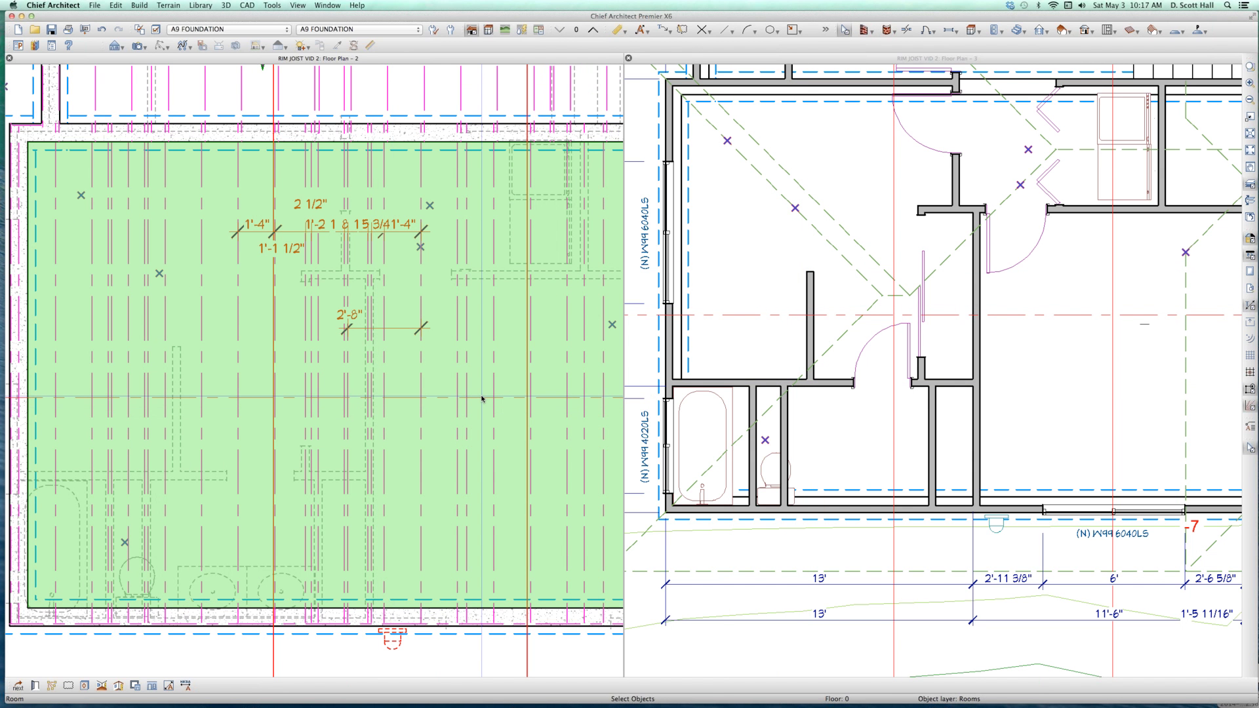
key(F12)
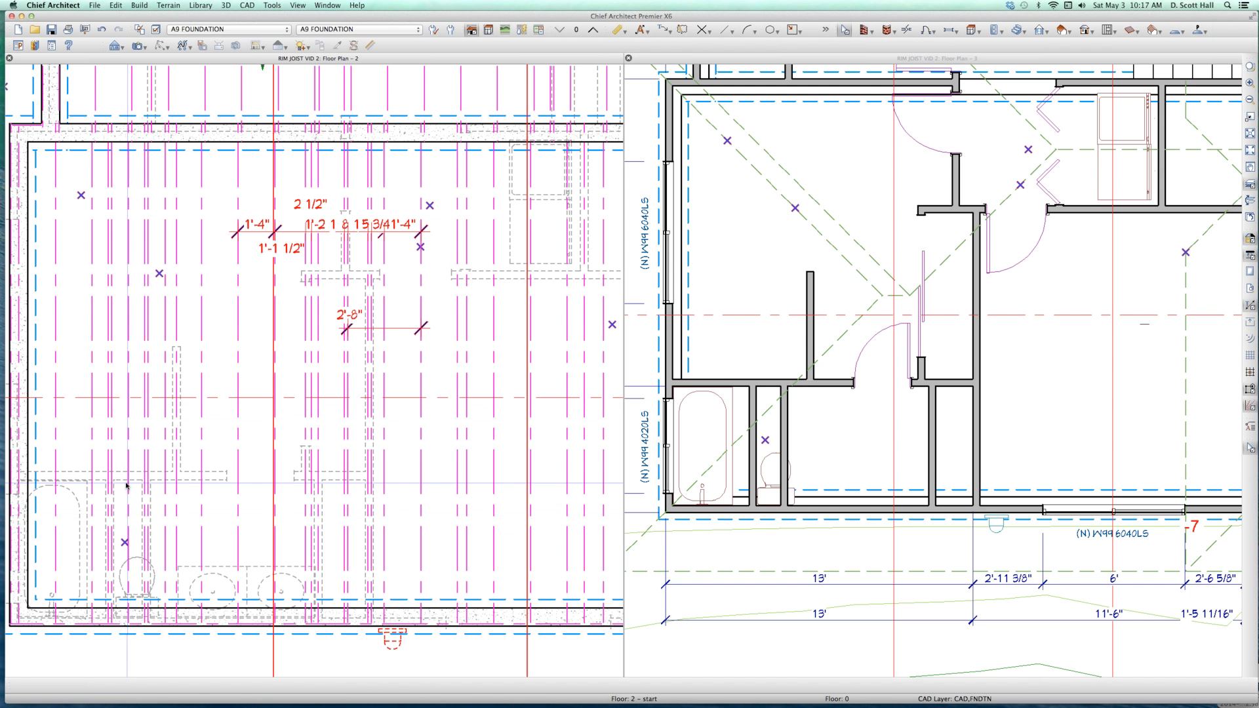
- Copy the freestanding wall above the bathroom horizontally toward the bathroom door, with a Y offset of 0
scroll(96, 511, up, 2)
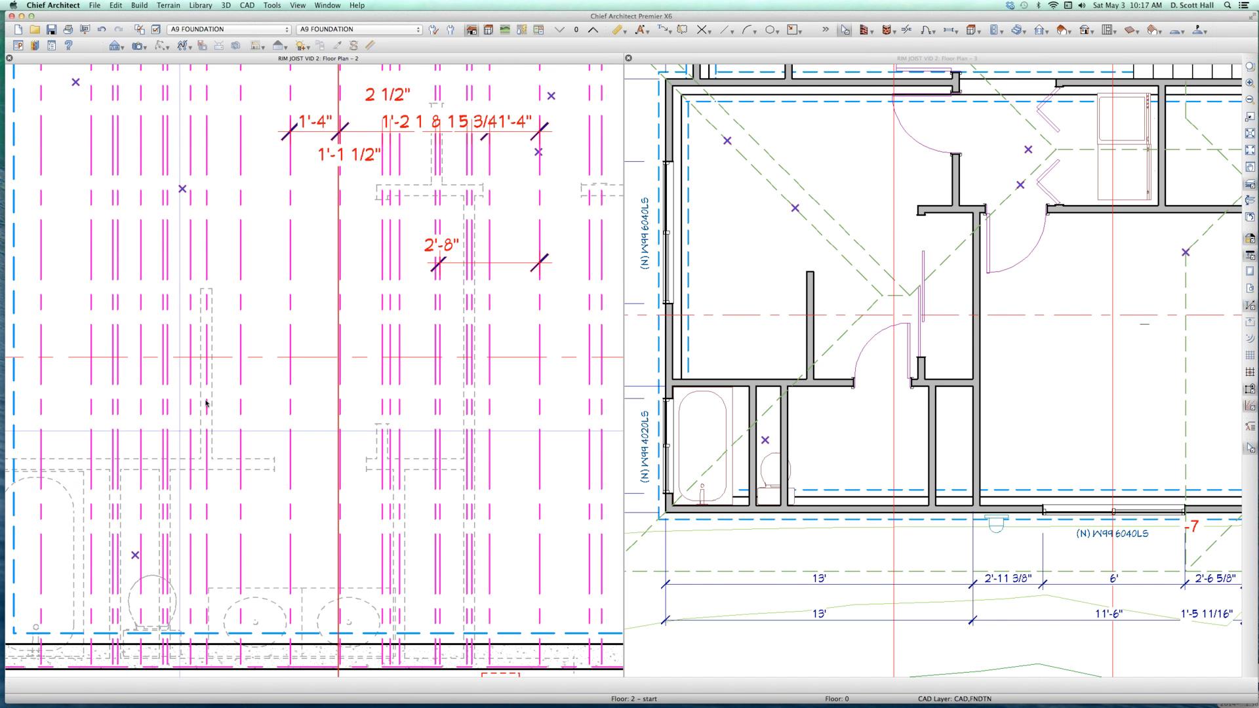
click(811, 286)
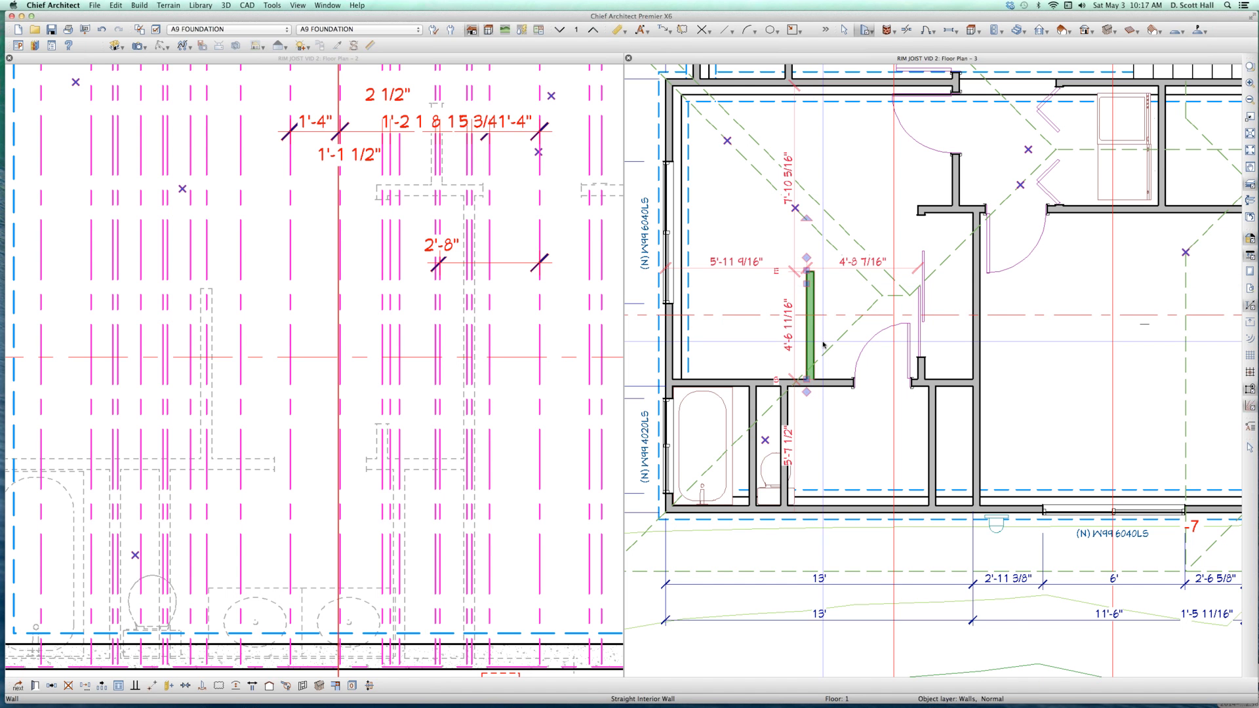
drag(810, 333, 834, 296)
key(Tab)
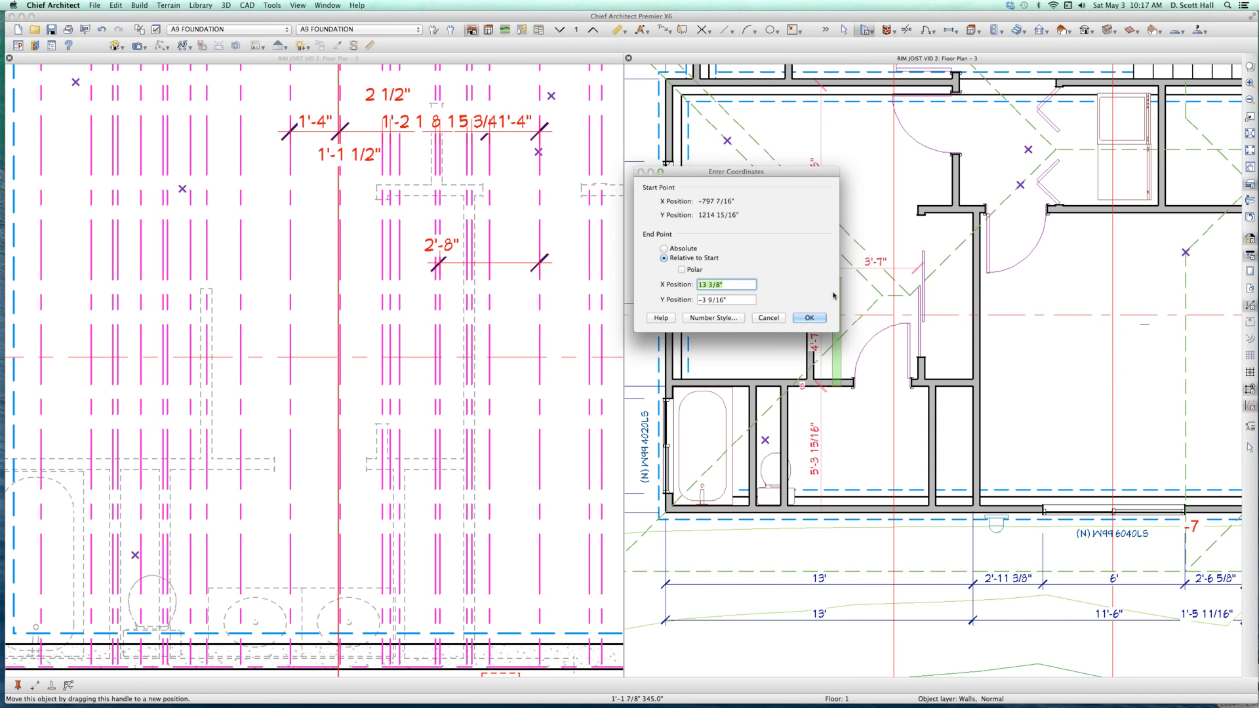
key(BackSpace)
text(0)
key(Return)
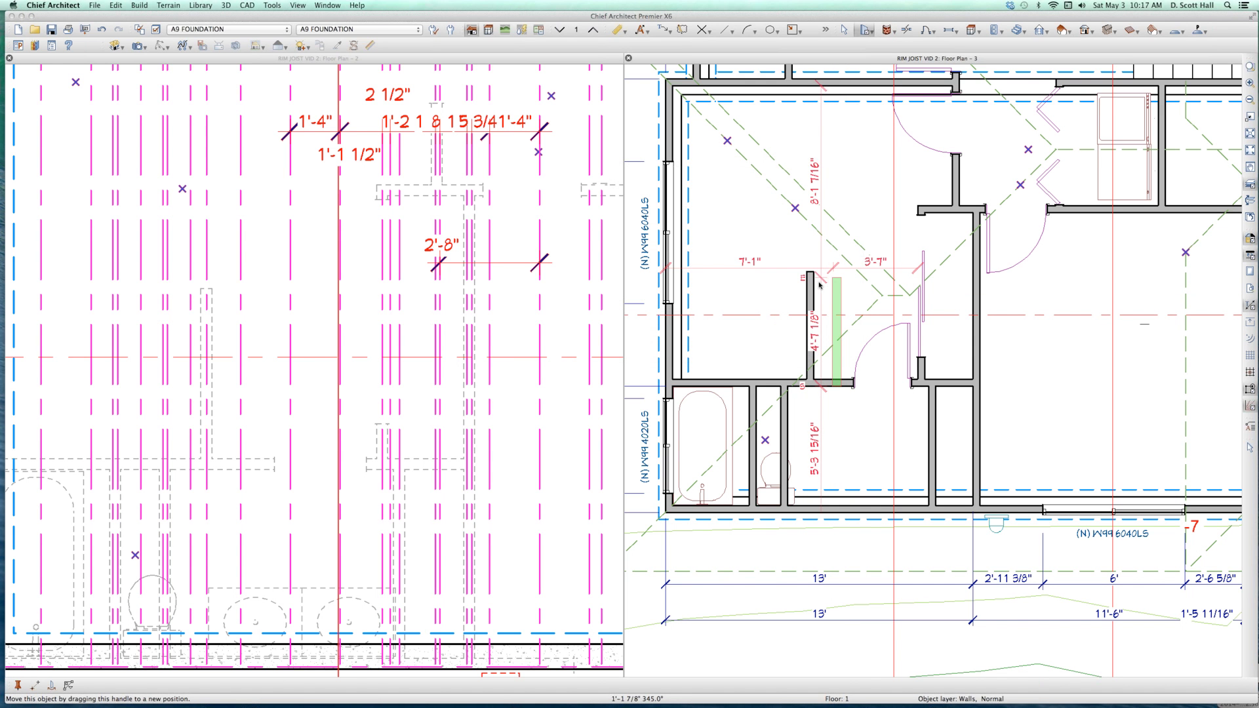
- Extend the copied wall up to the bedroom's upper wall and check the joists beneath it on the foundation plan
click(837, 295)
drag(838, 279, 843, 84)
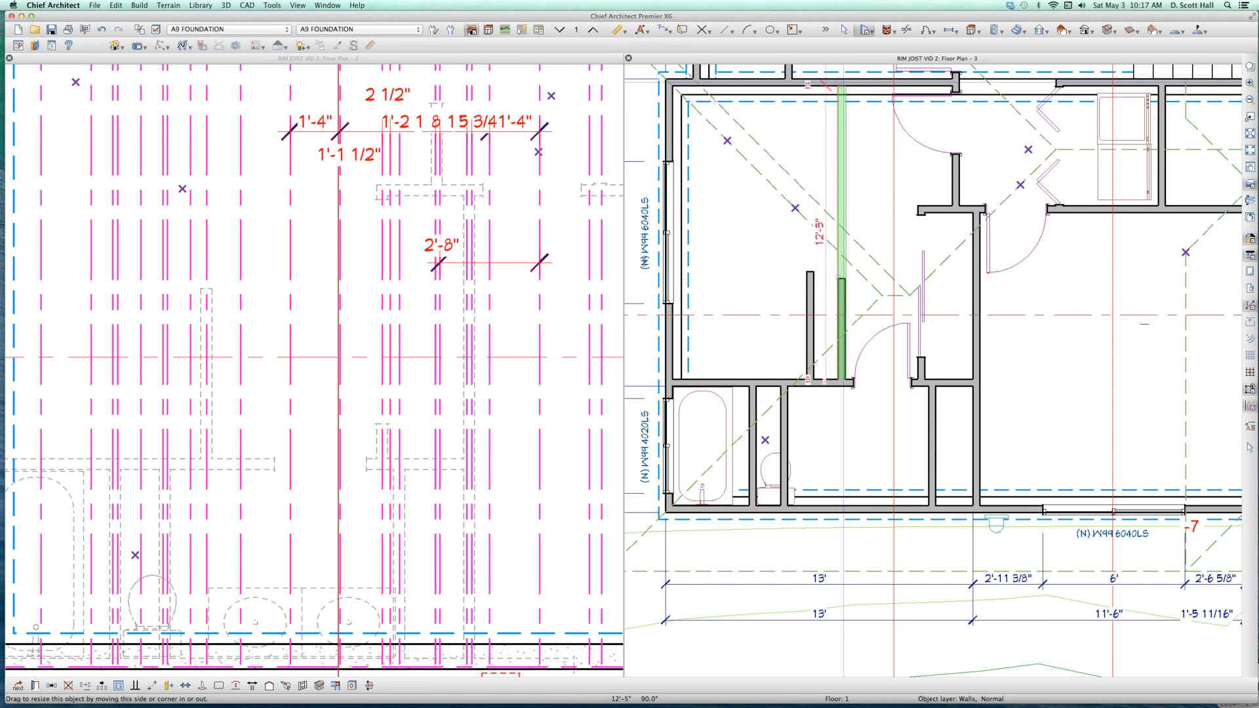
click(473, 392)
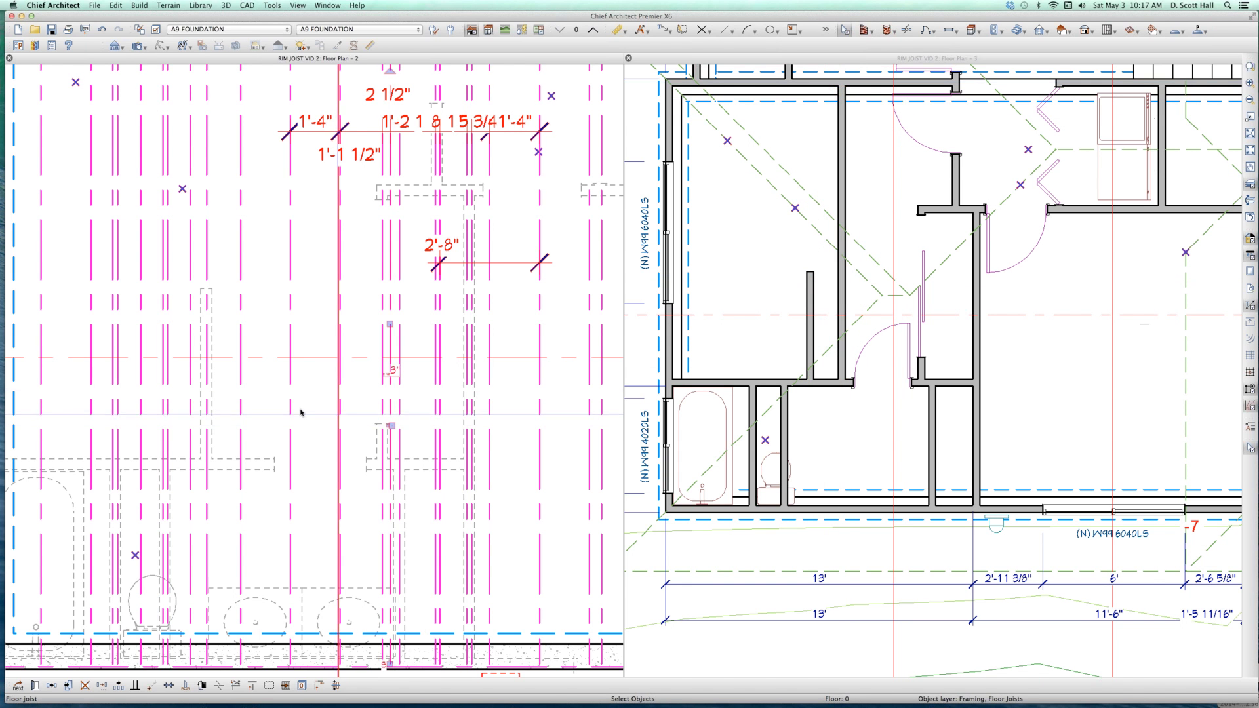
scroll(308, 426, up, 3)
scroll(308, 426, down, 5)
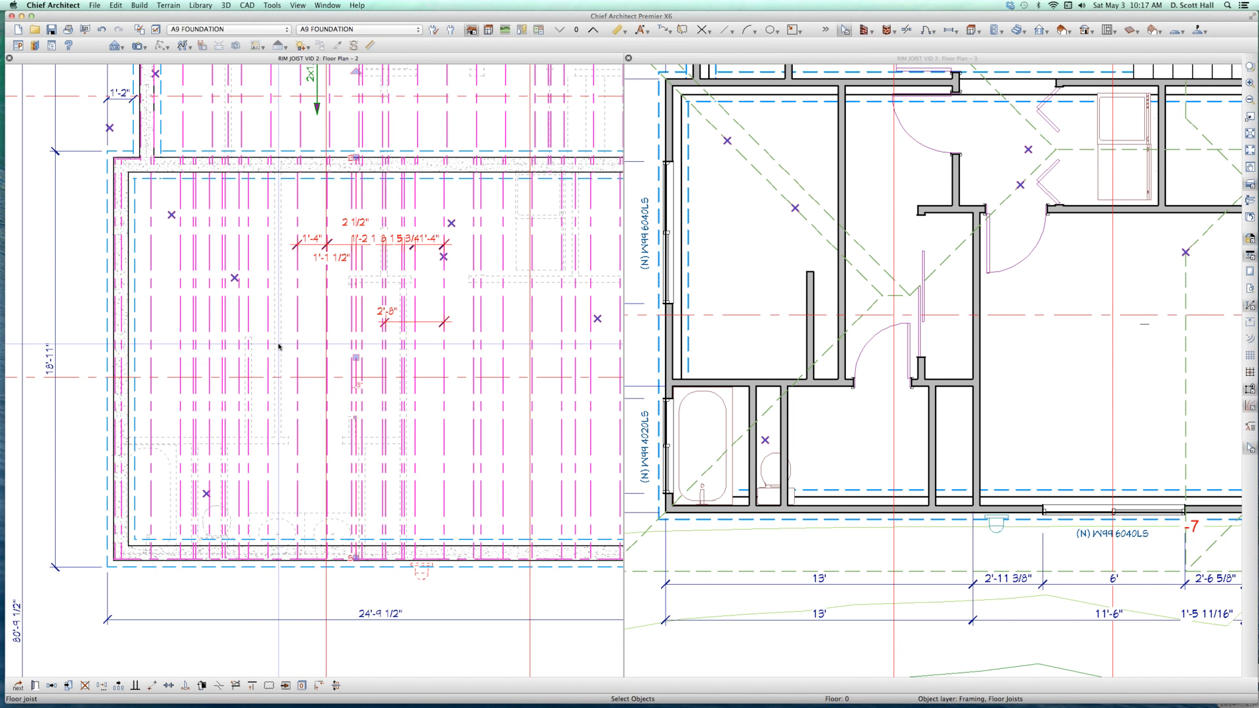
key(j)
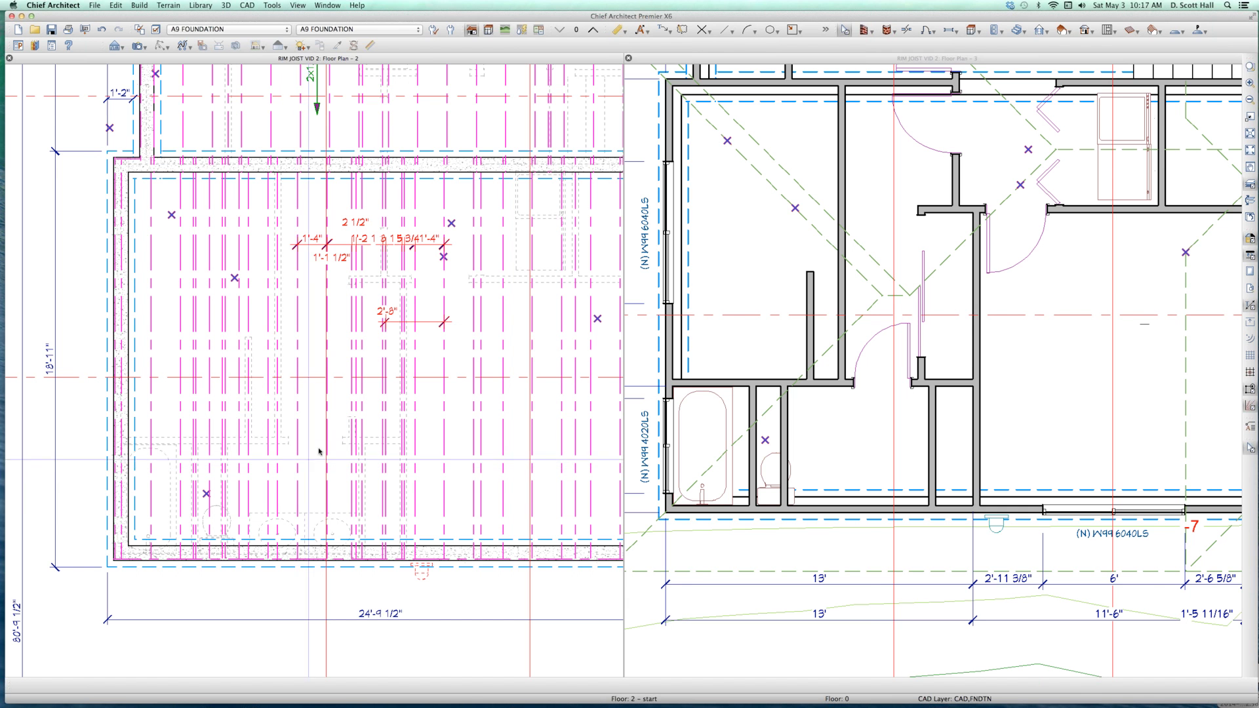
click(878, 386)
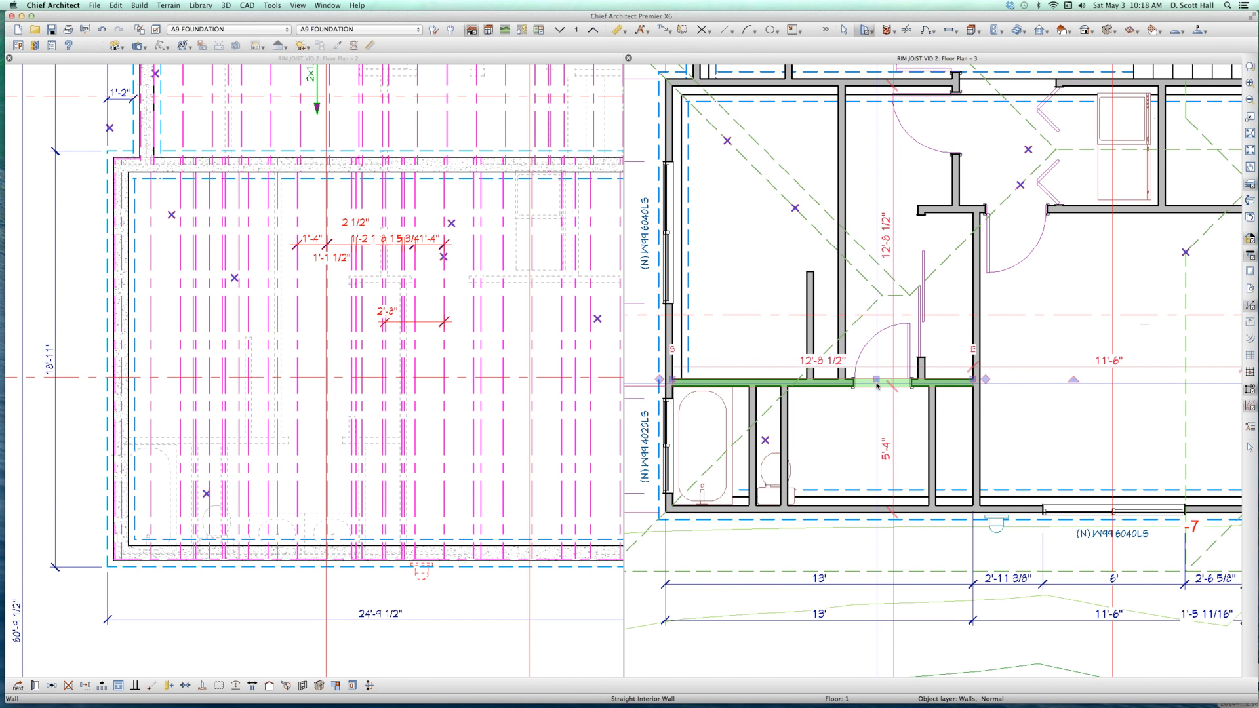
key(Delete)
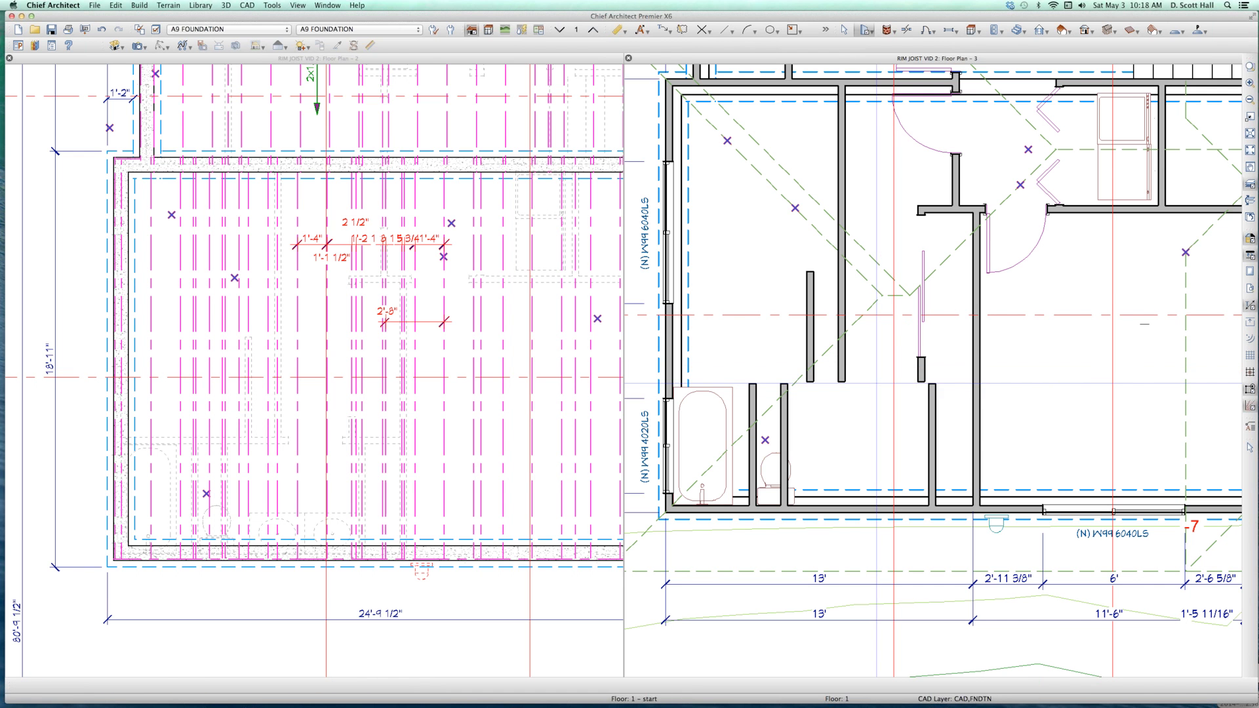
key(super+z)
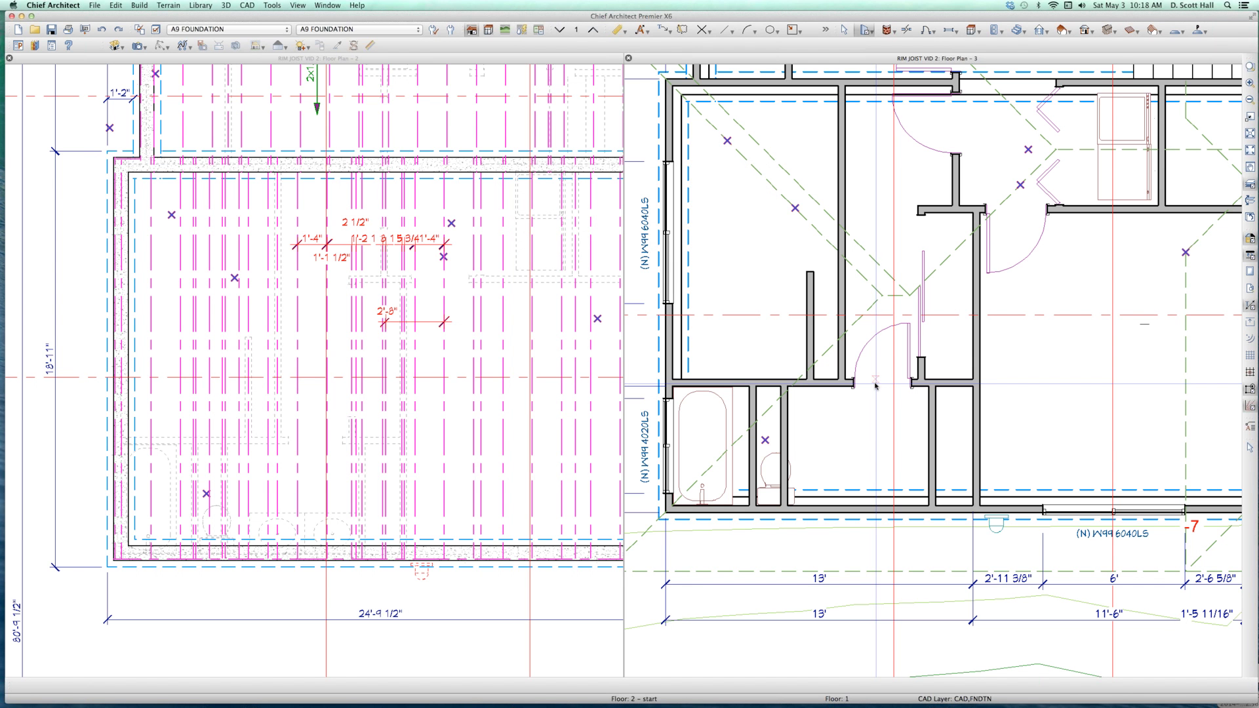
- Delete the door from the bathroom's upper wall
key(space)
click(875, 386)
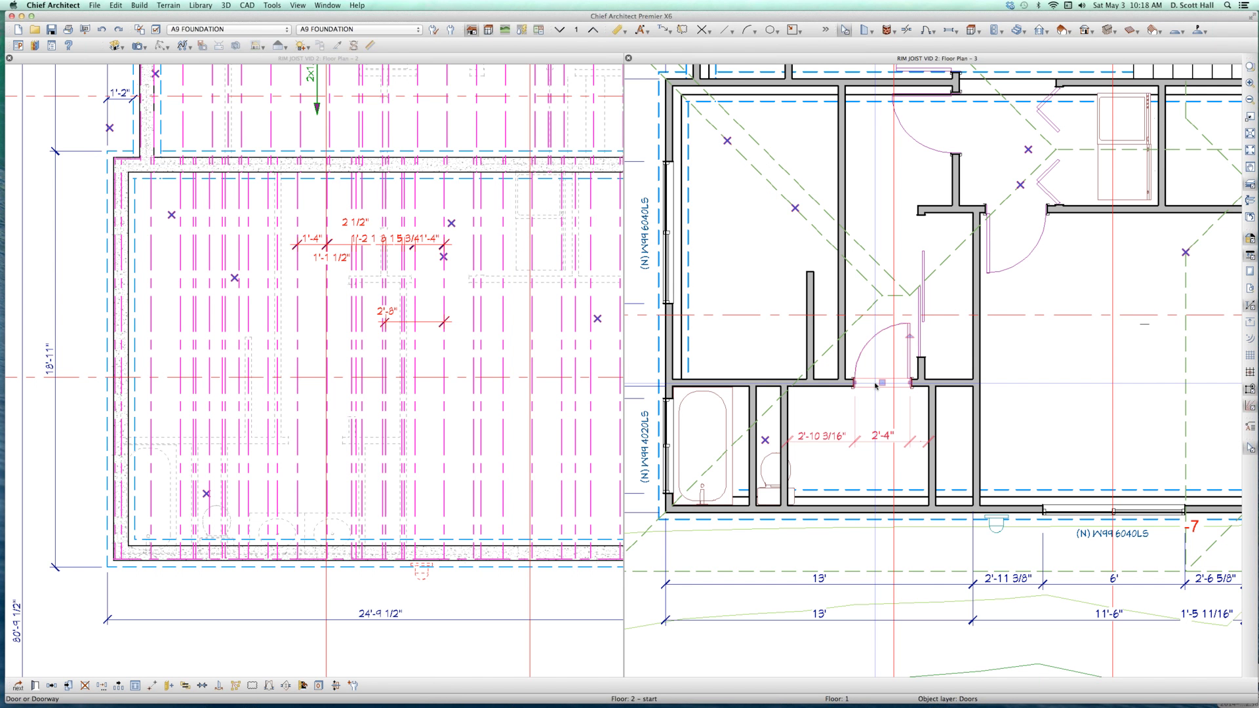
key(Delete)
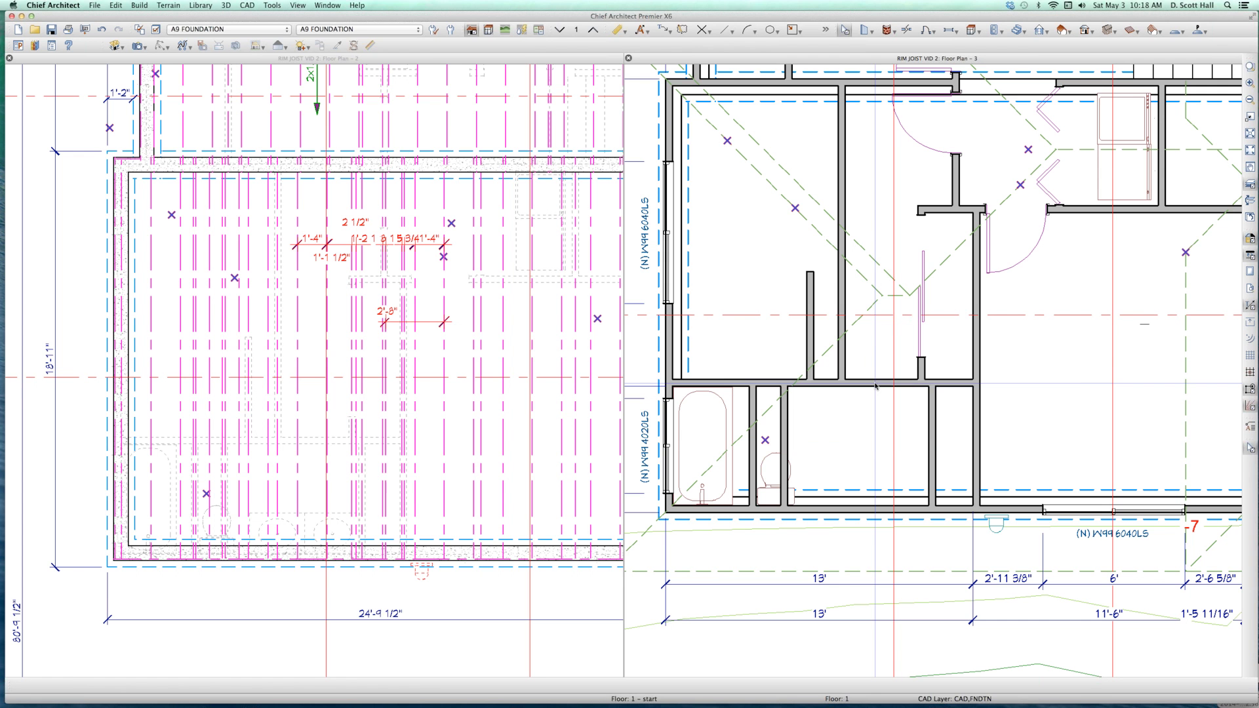
- Draw a straight interior wall across the bathroom below the removed door to the exterior wall, and check the joists beneath it
key(space)
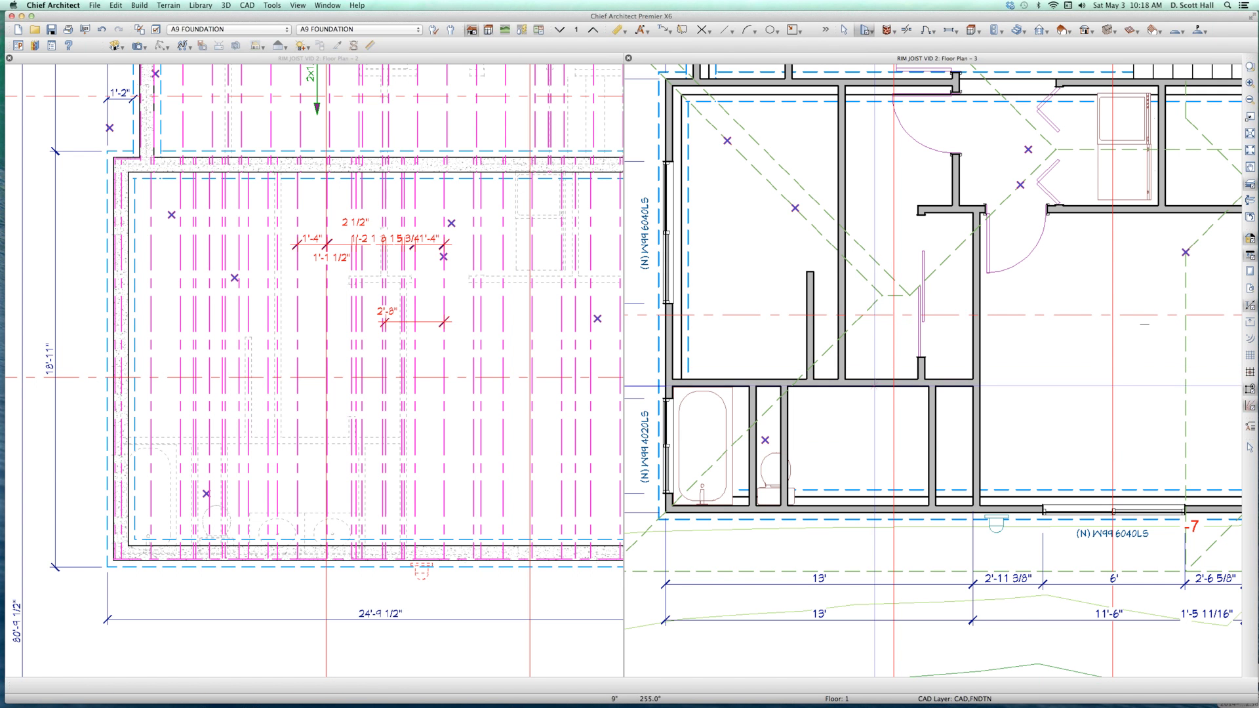
drag(873, 382, 872, 506)
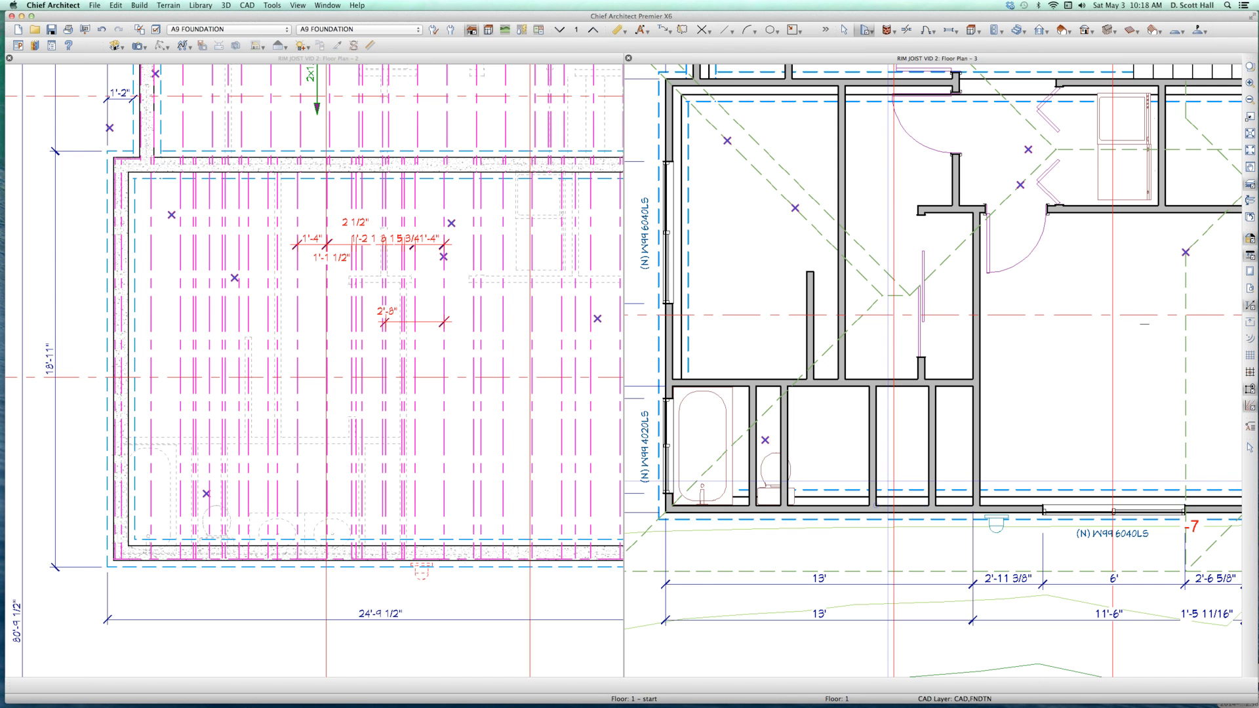
key(d)
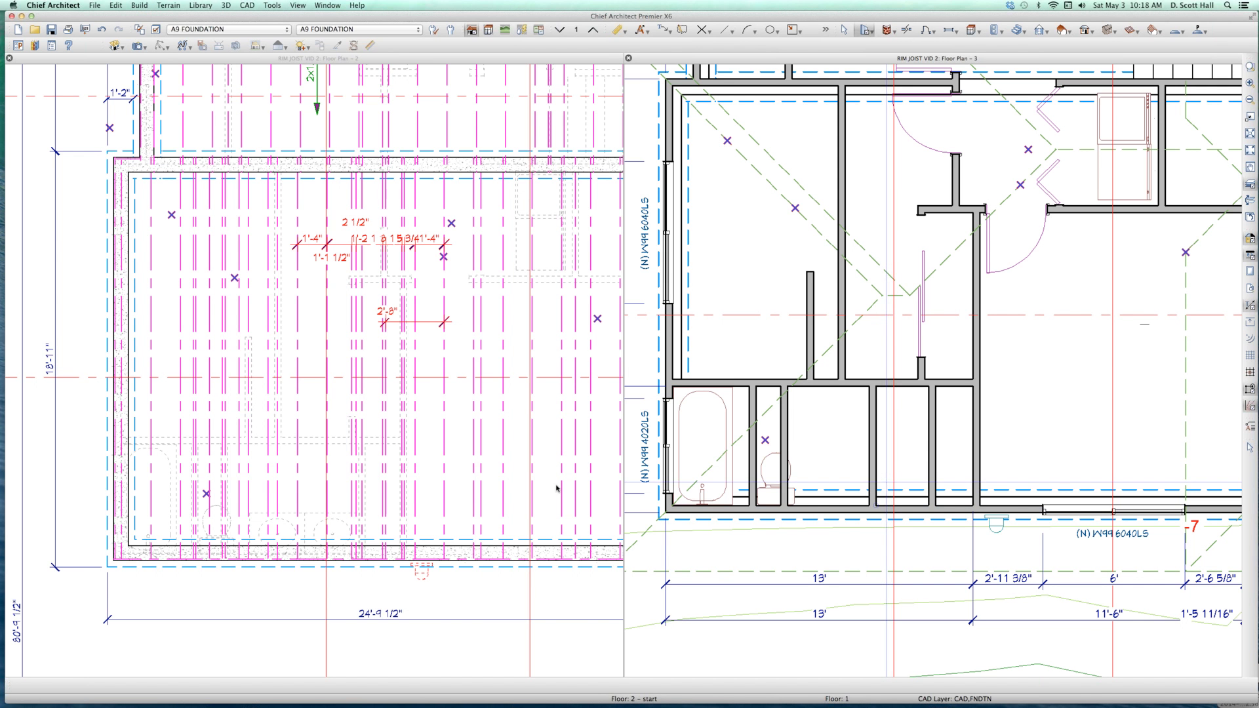
scroll(262, 490, up, 2)
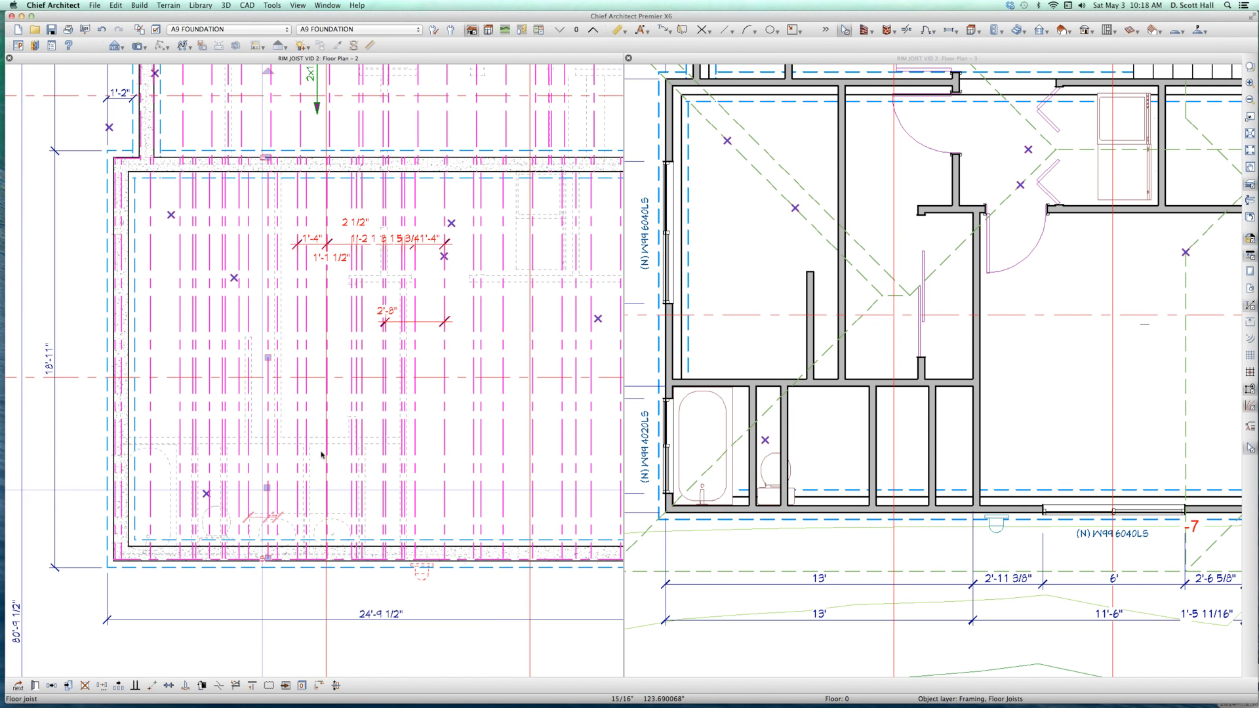
click(326, 459)
- Move the new bathroom wall 6" in the X direction, away from the toilet, and check the joists on the foundation plan
click(721, 443)
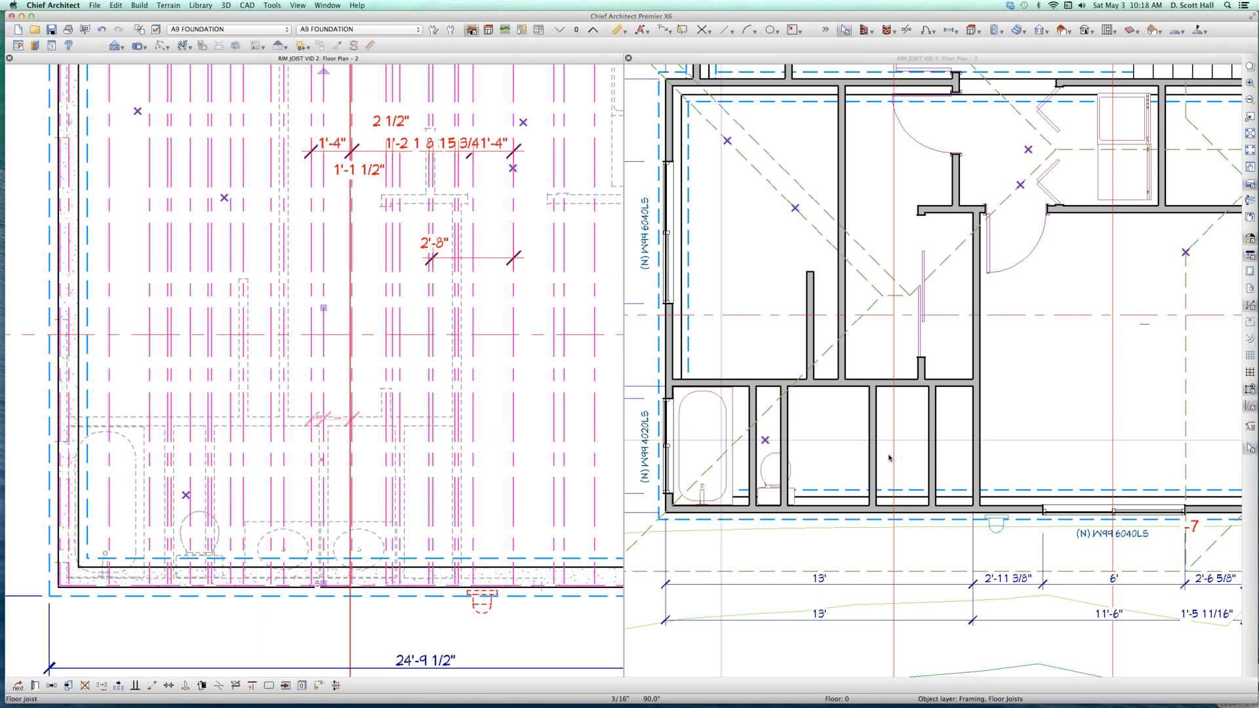
click(875, 444)
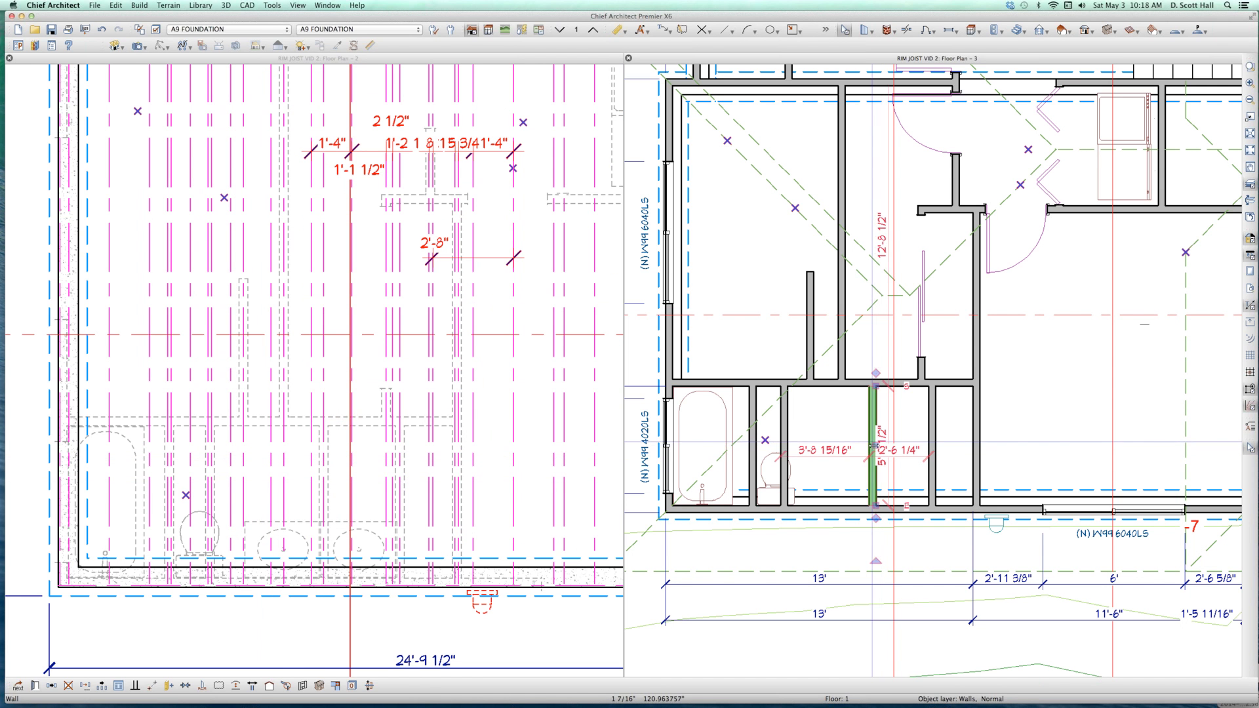
drag(883, 446, 887, 449)
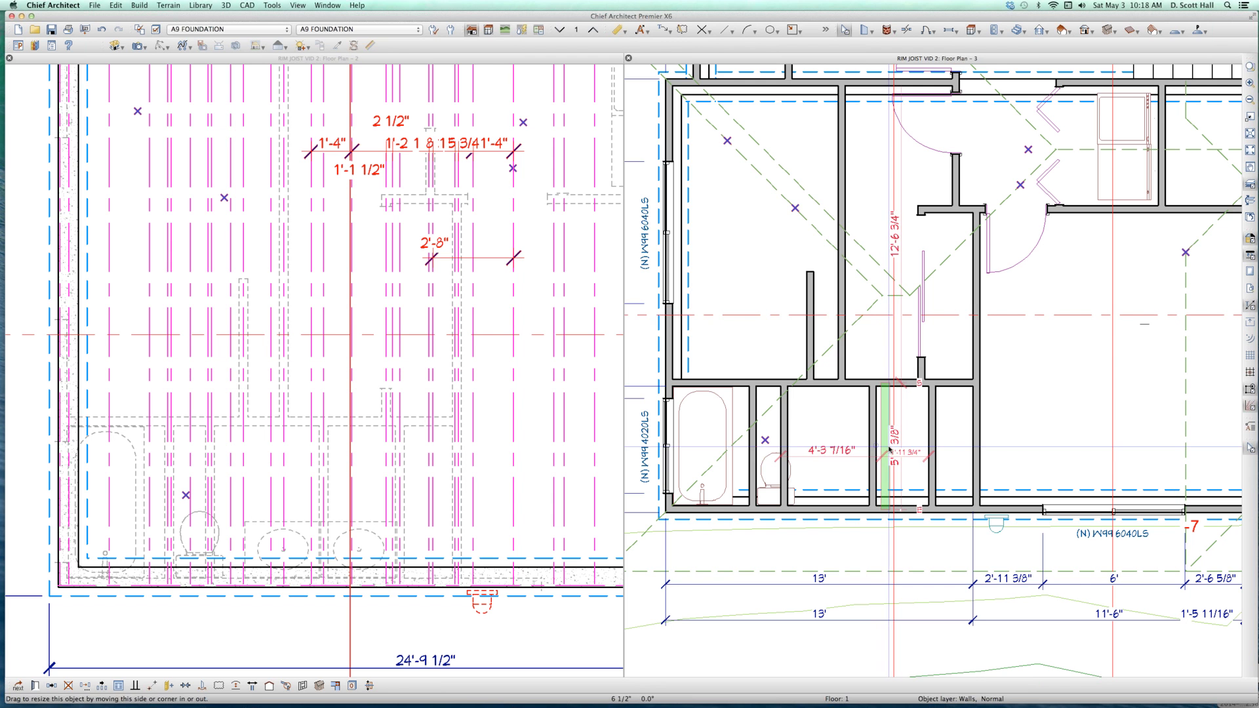
key(Tab)
key(Return)
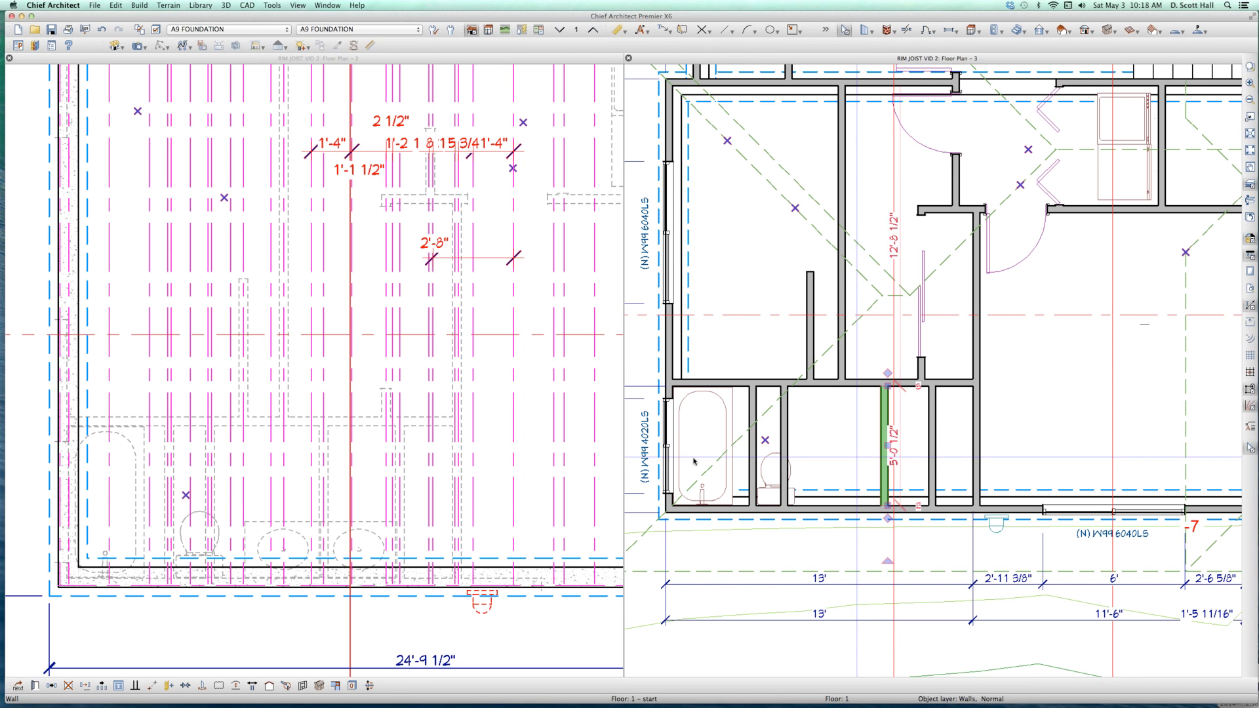
key(F12)
click(380, 510)
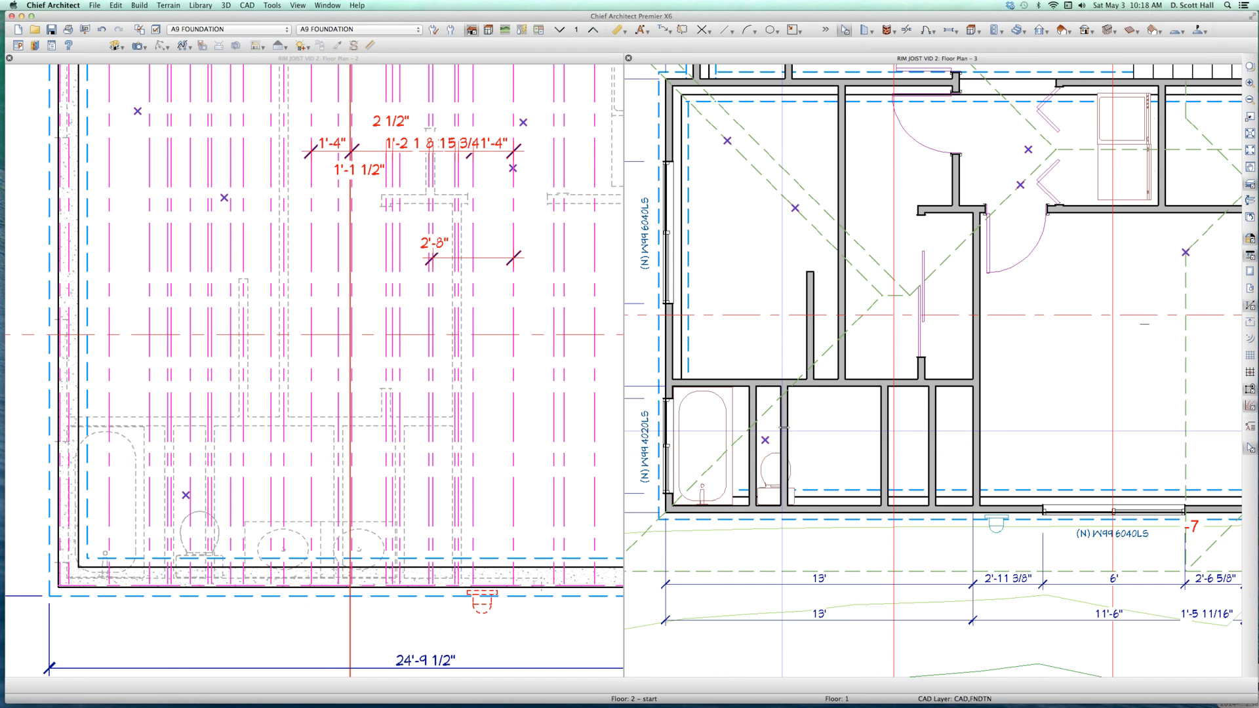
- Replace the wall running through the toilet with a new straight interior wall slightly closer to the bathtub
click(785, 432)
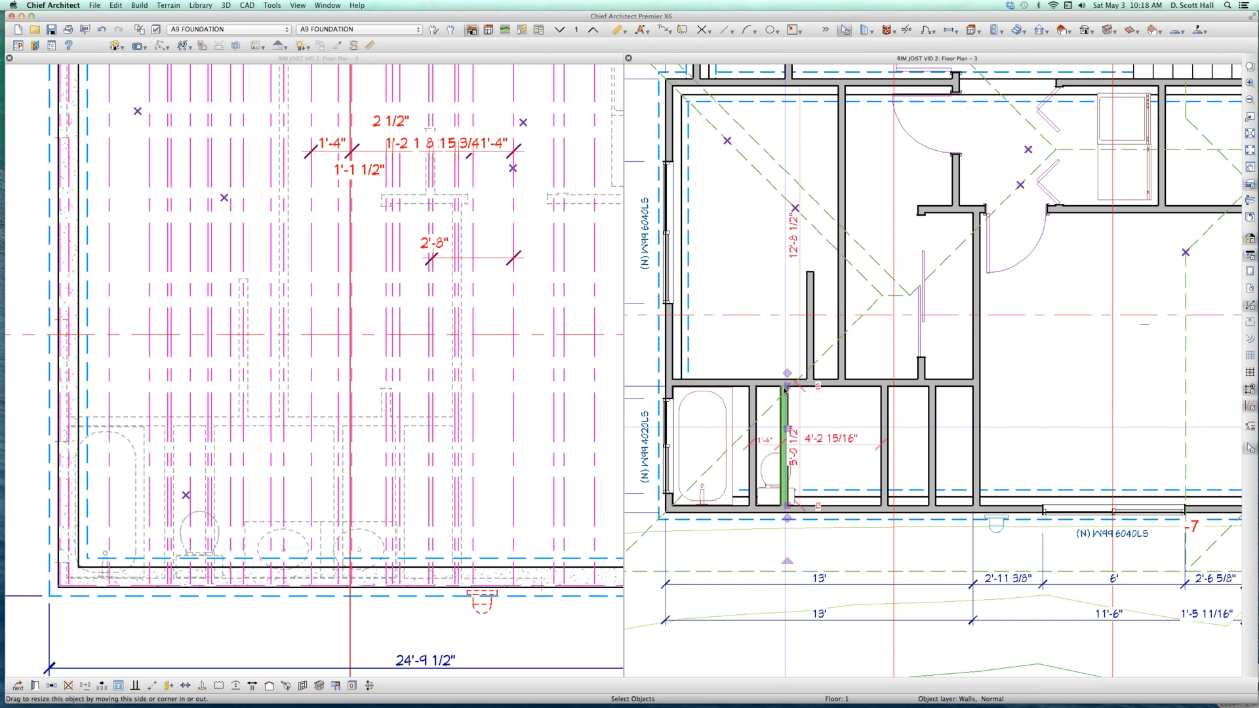
key(Delete)
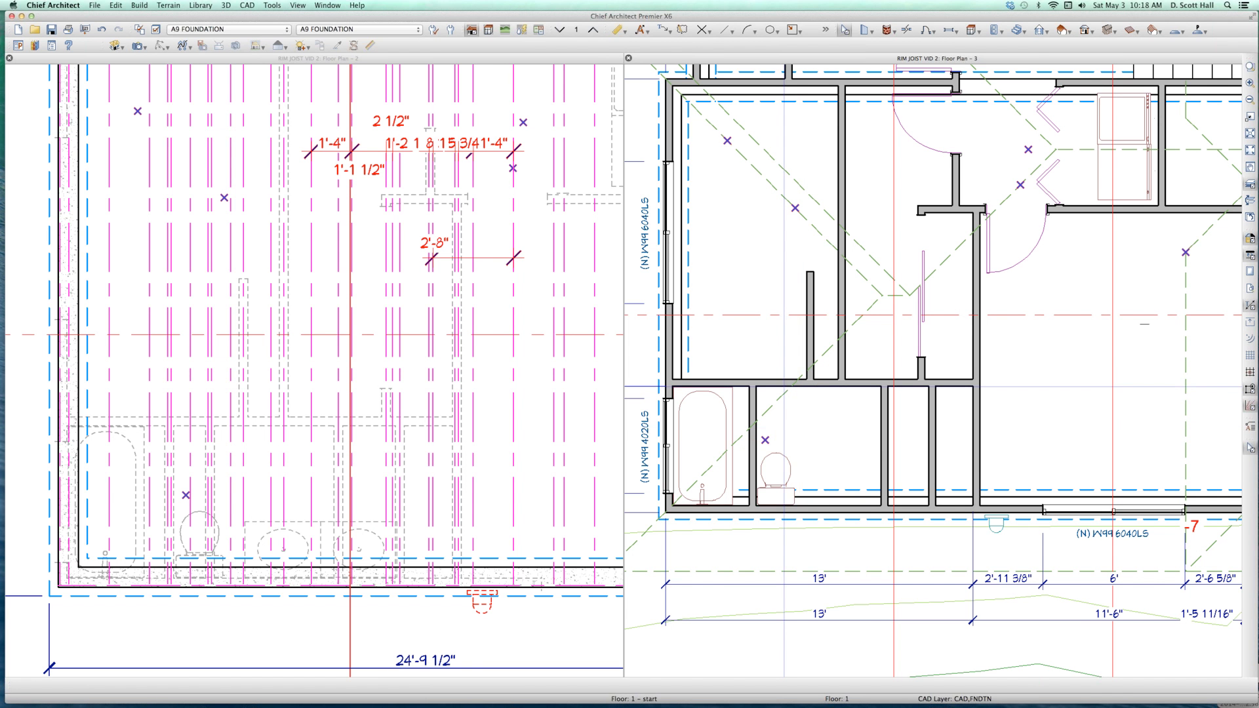
key(space)
drag(781, 382, 781, 510)
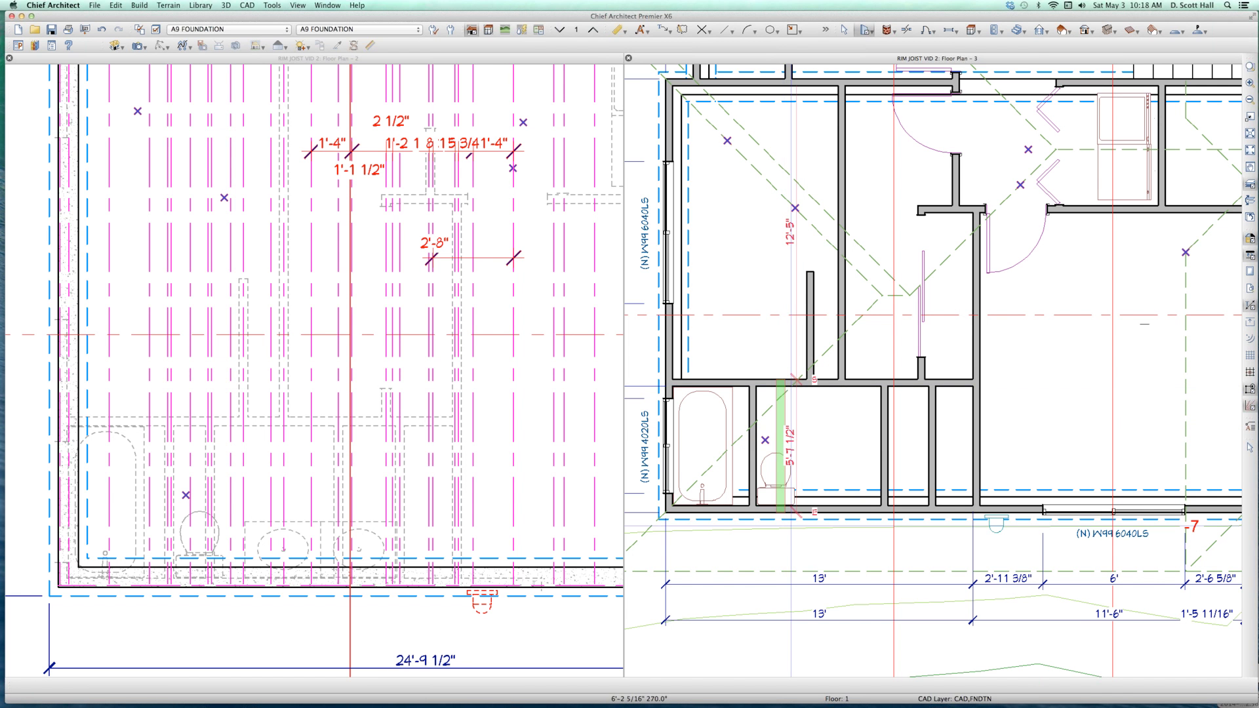
click(781, 453)
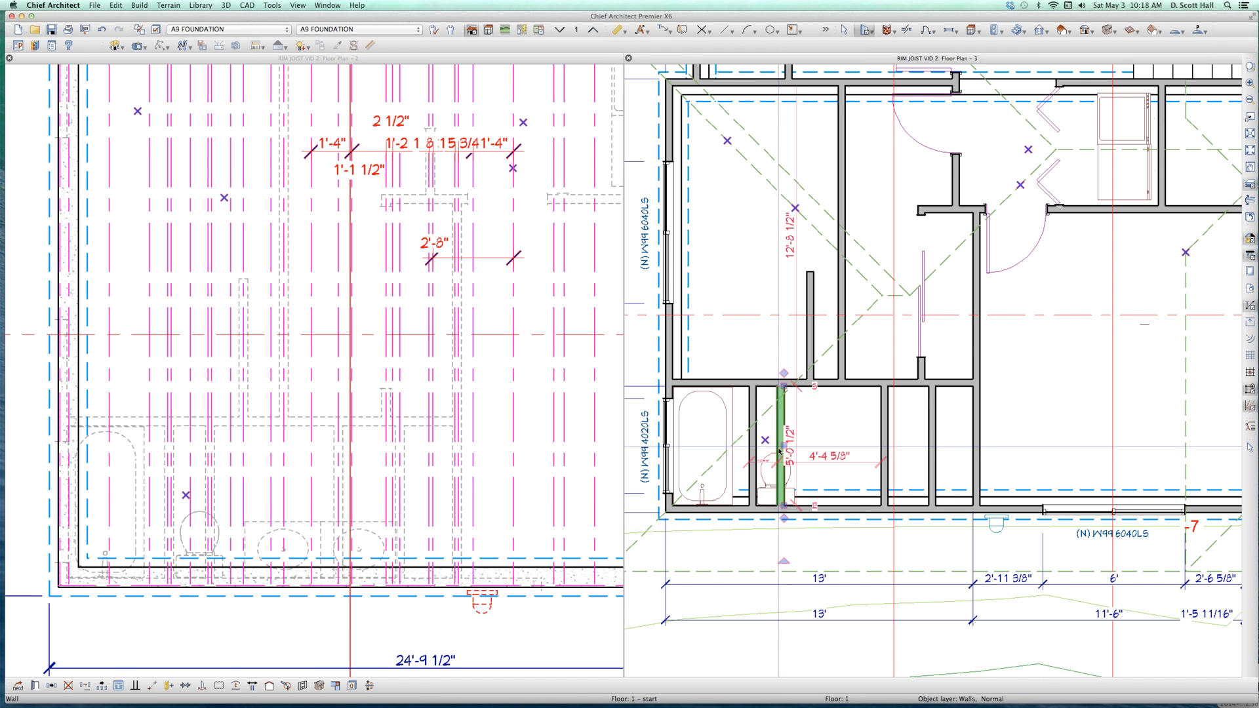
key(space)
key(f)
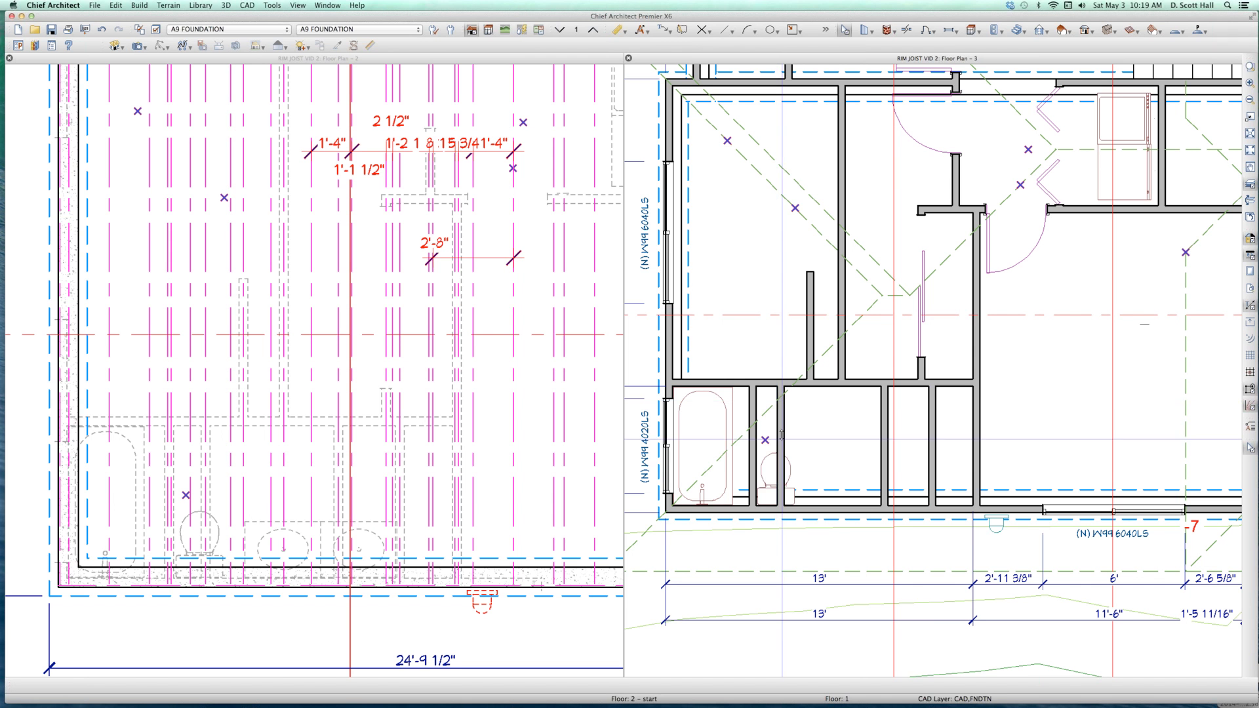
- Move the redrawn wall at the toilet 3" in the X direction and check the joists beneath the bathroom walls on the foundation plan
click(781, 436)
click(783, 411)
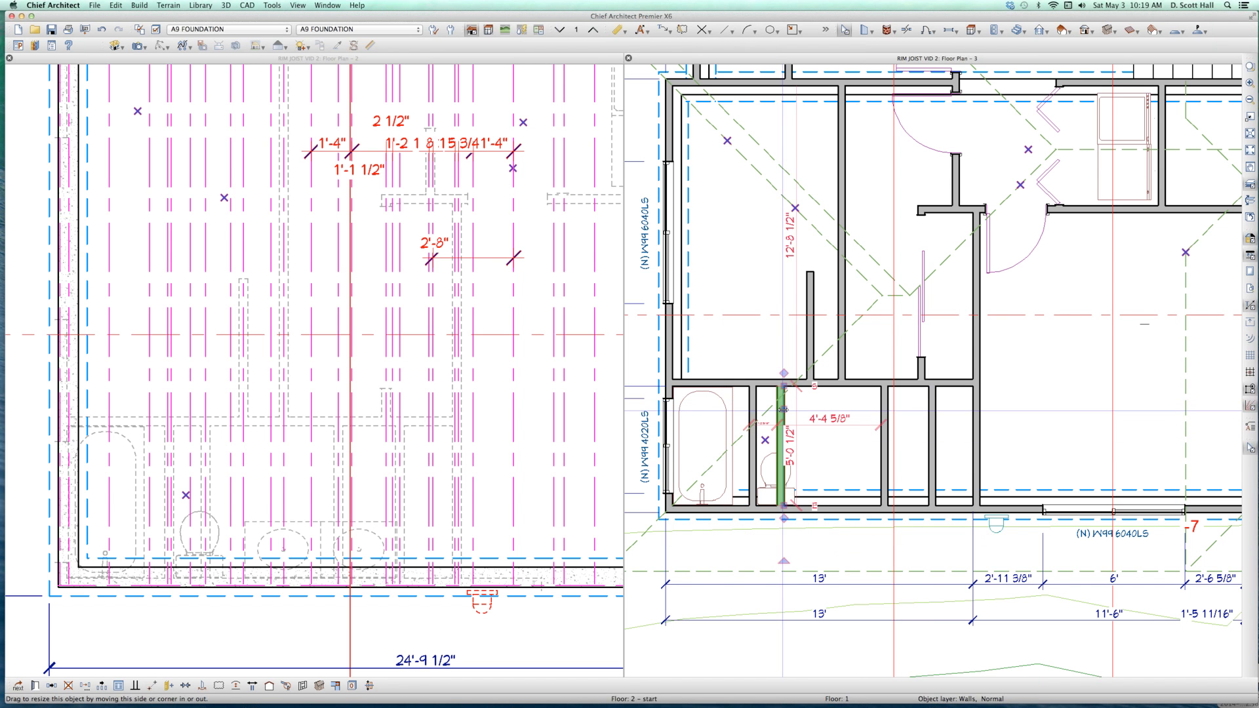
drag(782, 411, 797, 413)
key(Tab)
text(6)
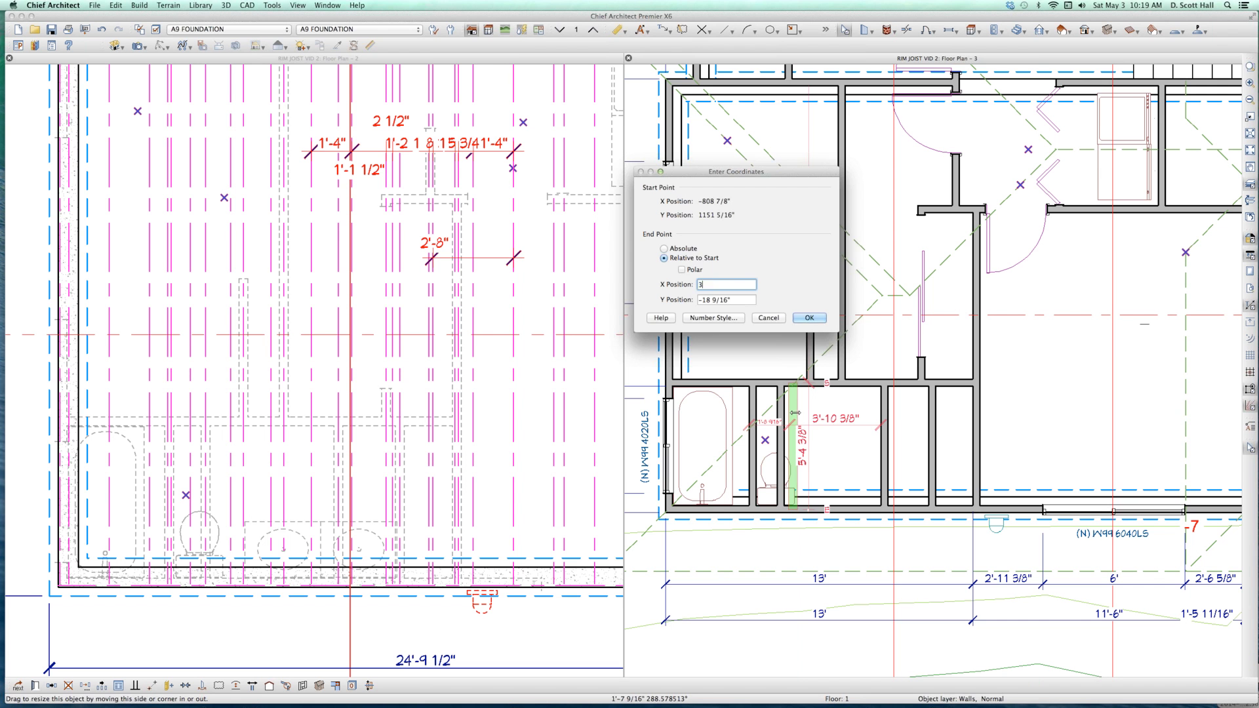
key(Return)
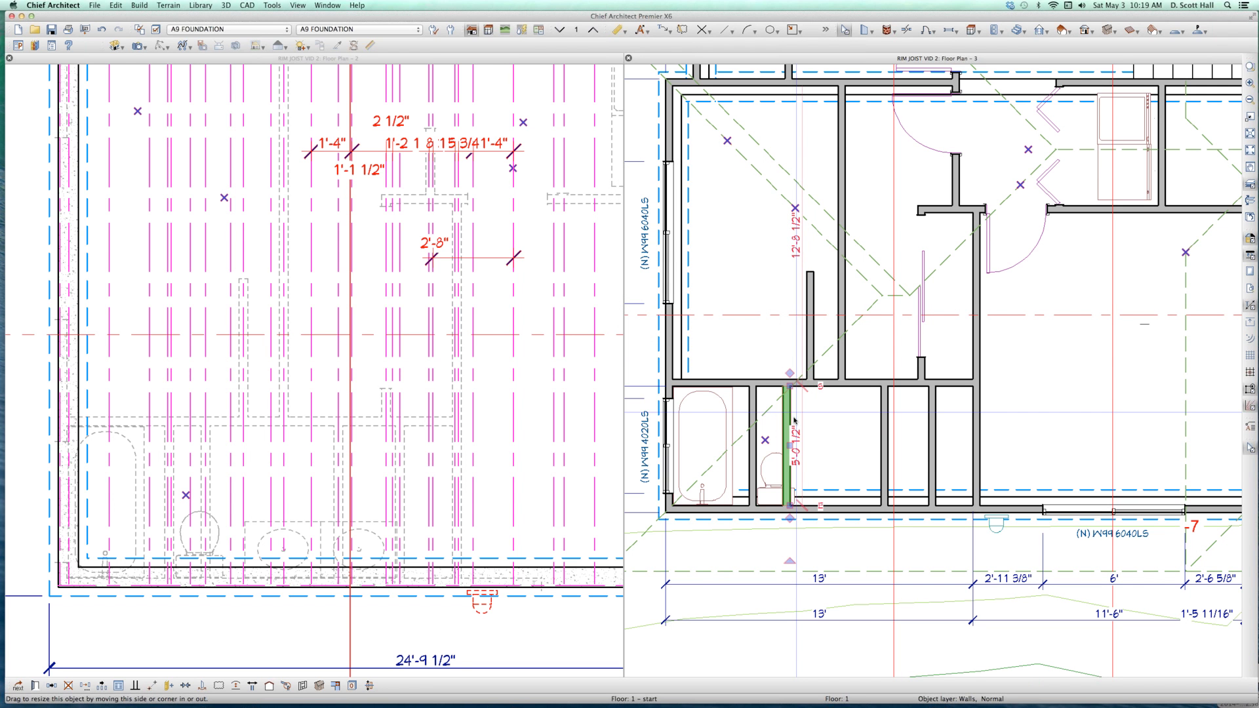
key(w)
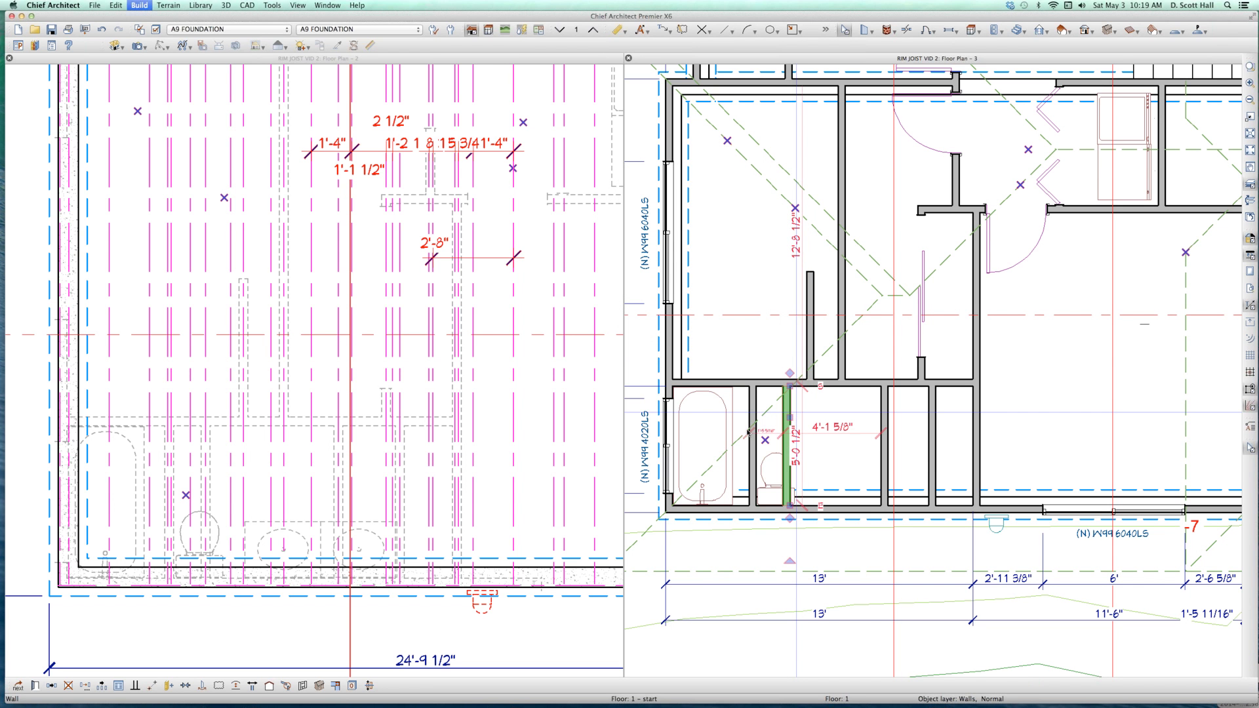
key(Delete)
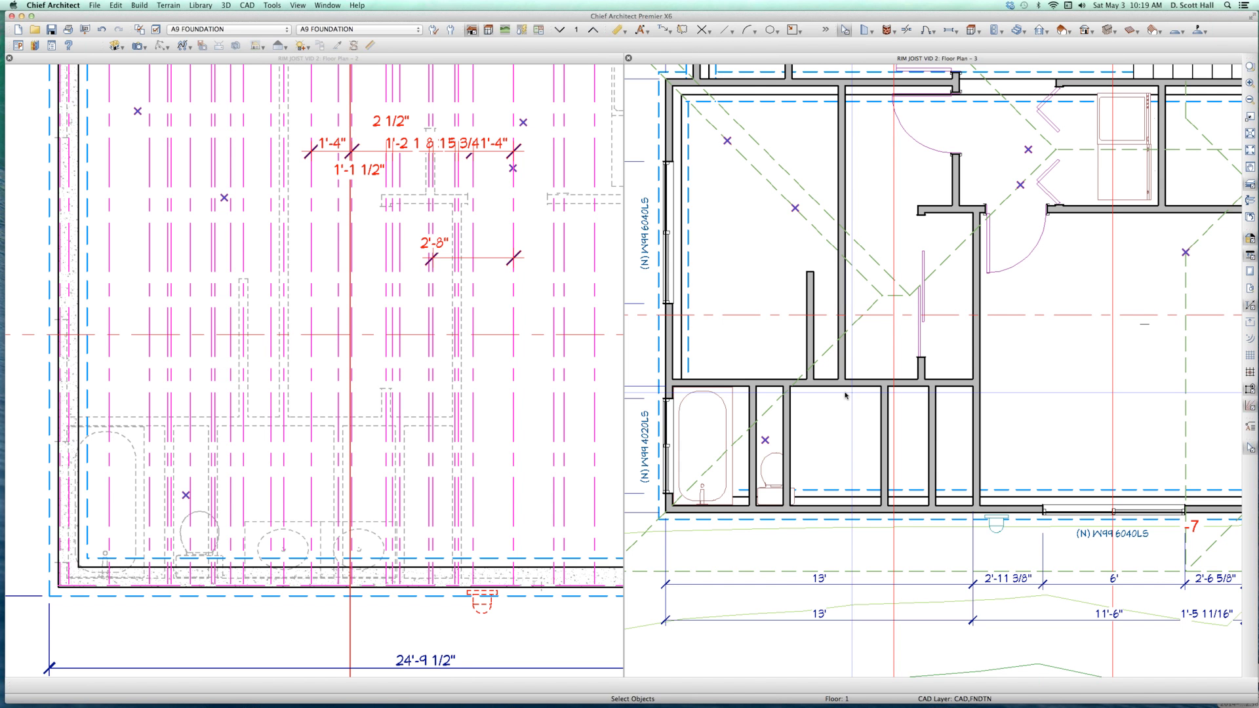
scroll(436, 354, up, 3)
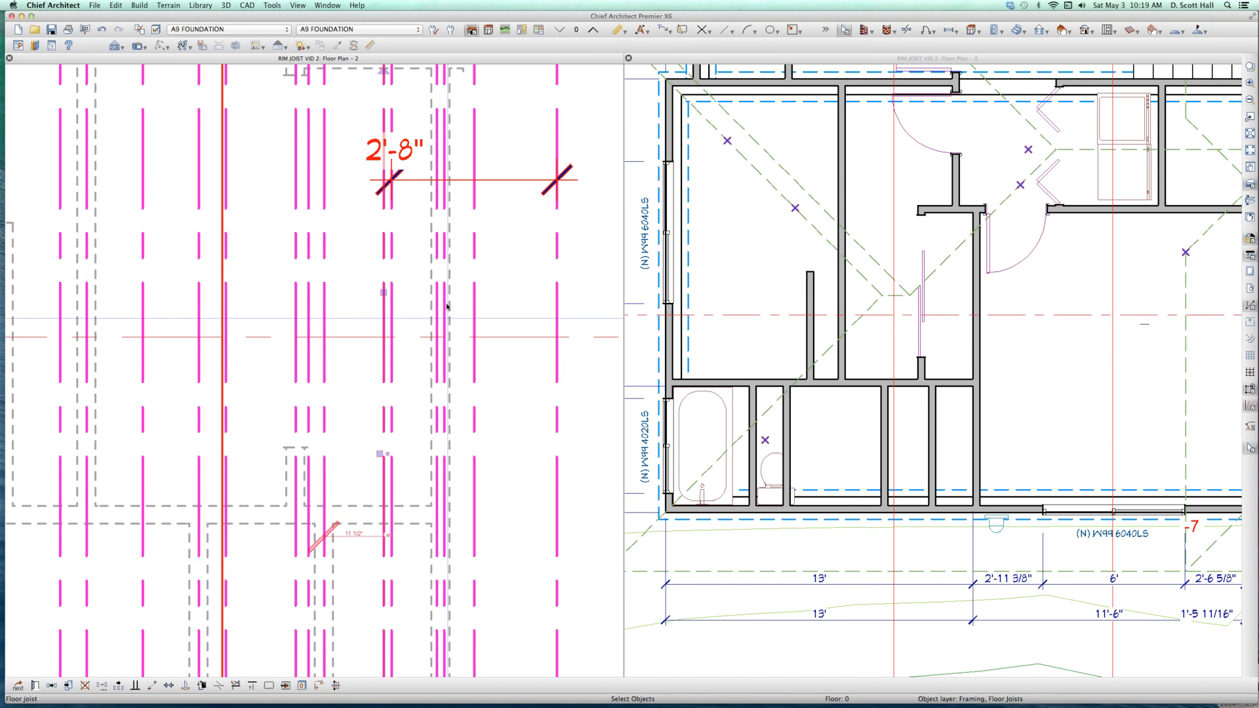
click(402, 368)
scroll(402, 368, down, 3)
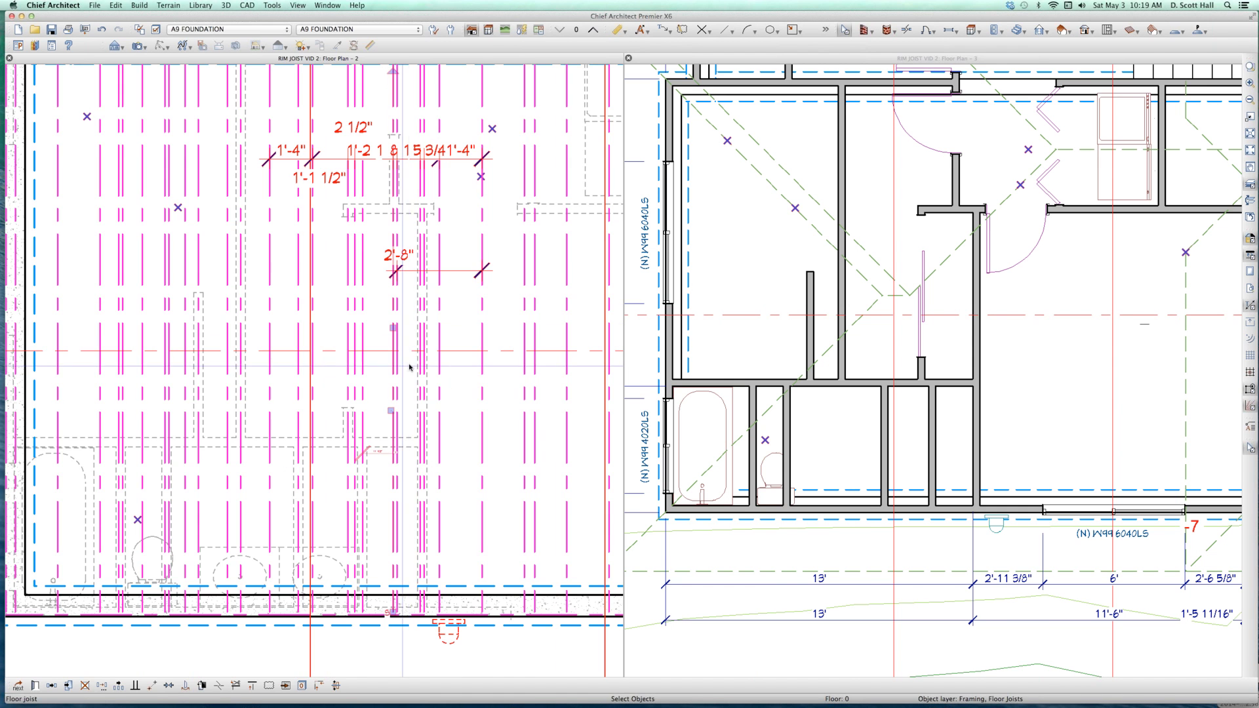
- Delete the 2'-6" hinged door in the horizontal wall above the large room
click(1028, 211)
click(1029, 211)
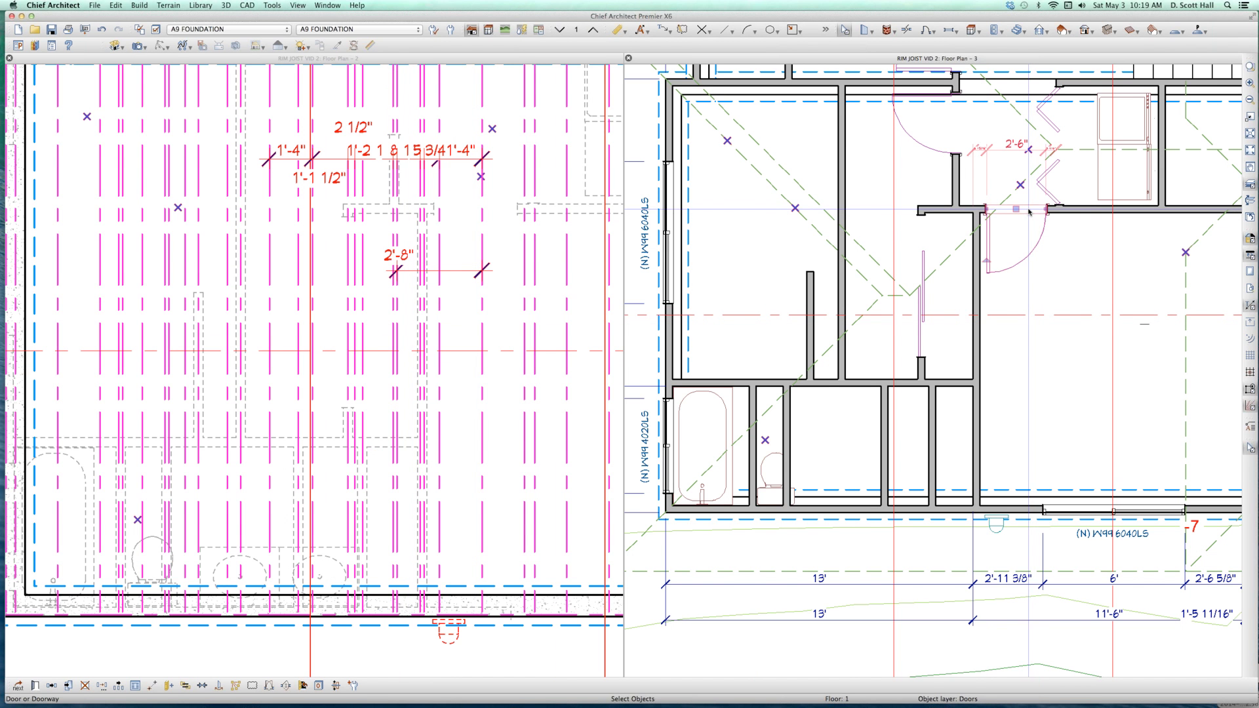
key(Delete)
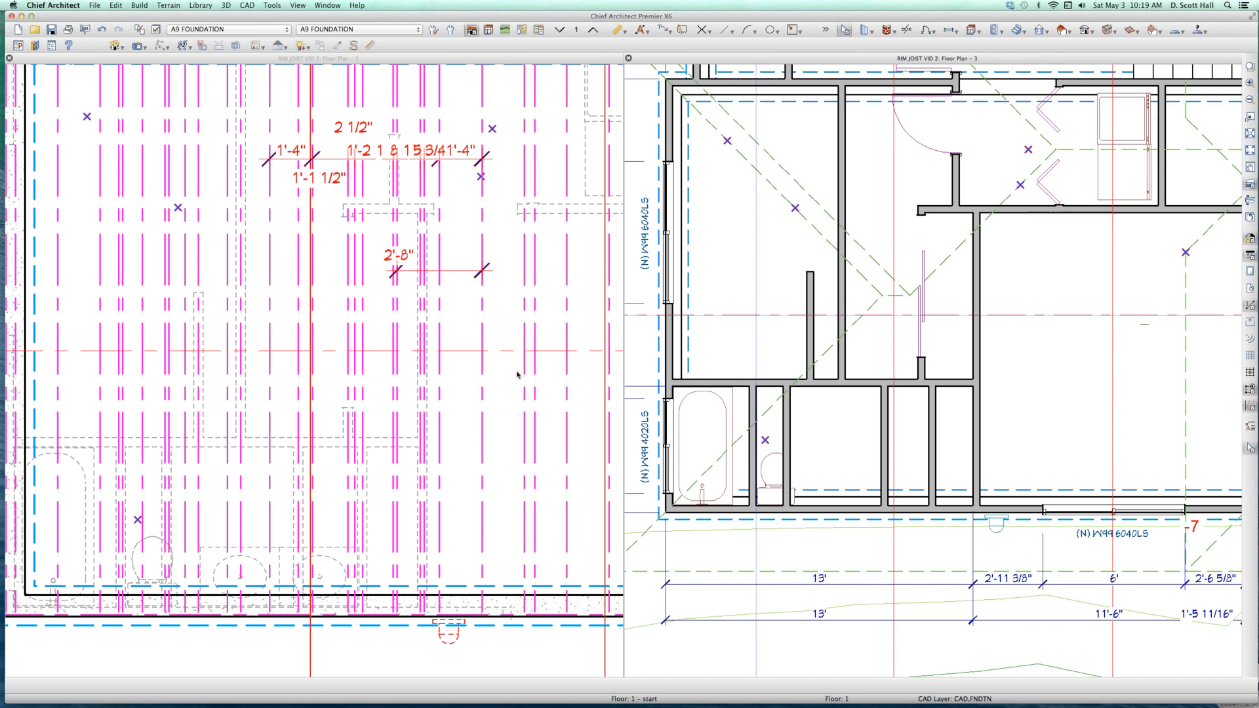
- Extend the 2'-8" dimension line on the foundation plan to also locate the joist midway between its ends
click(456, 270)
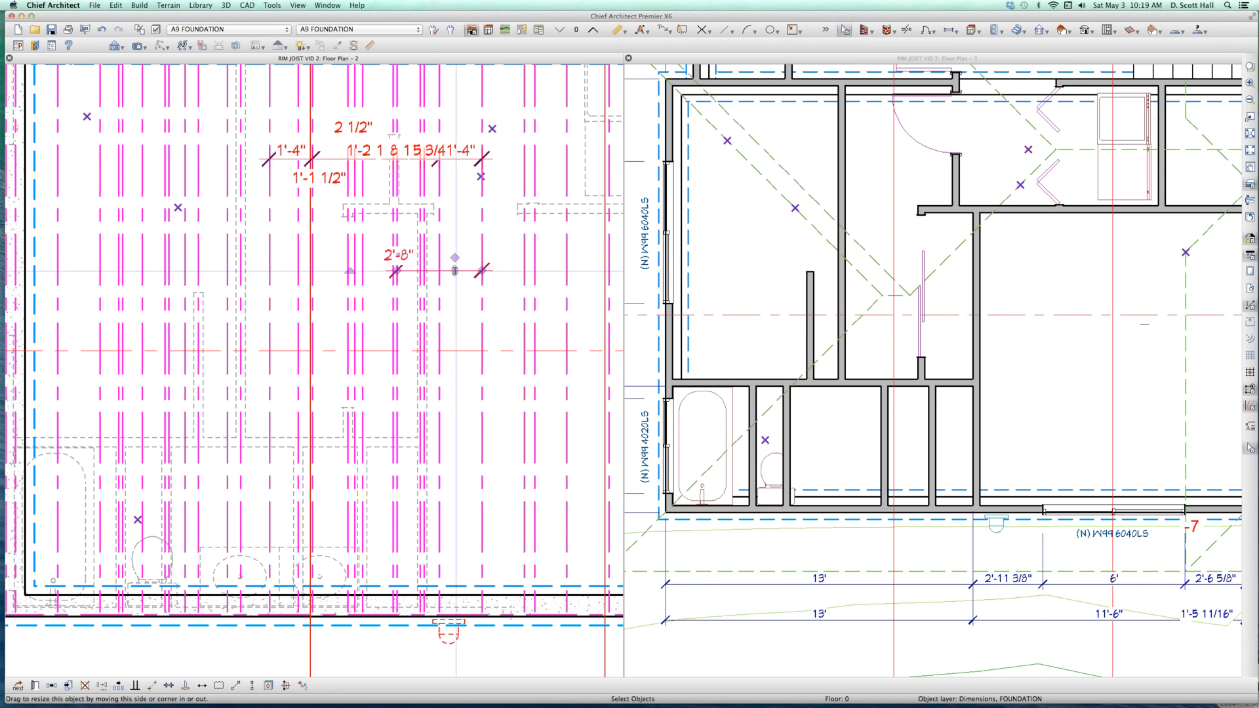
drag(455, 258, 441, 275)
key(Escape)
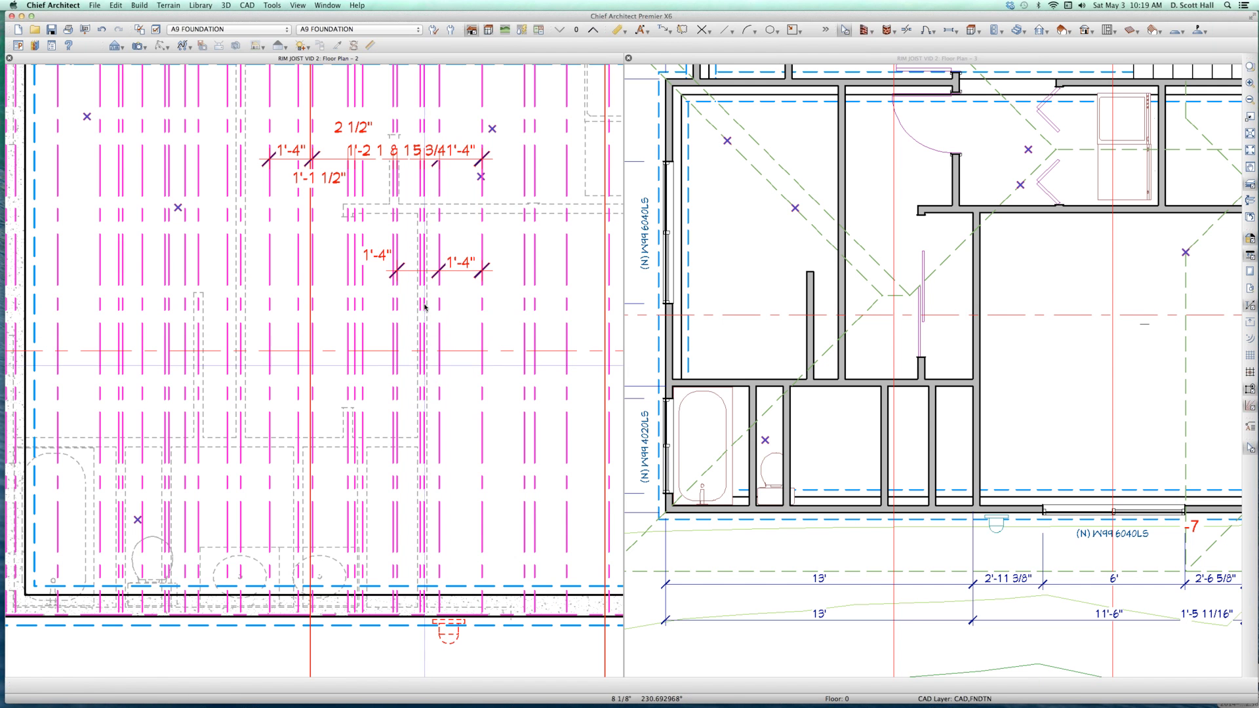
- Accept the Single rim joist for the long wall beside the large room, move it about 4 3/4" toward the bathroom, and rebuild the joists
click(978, 341)
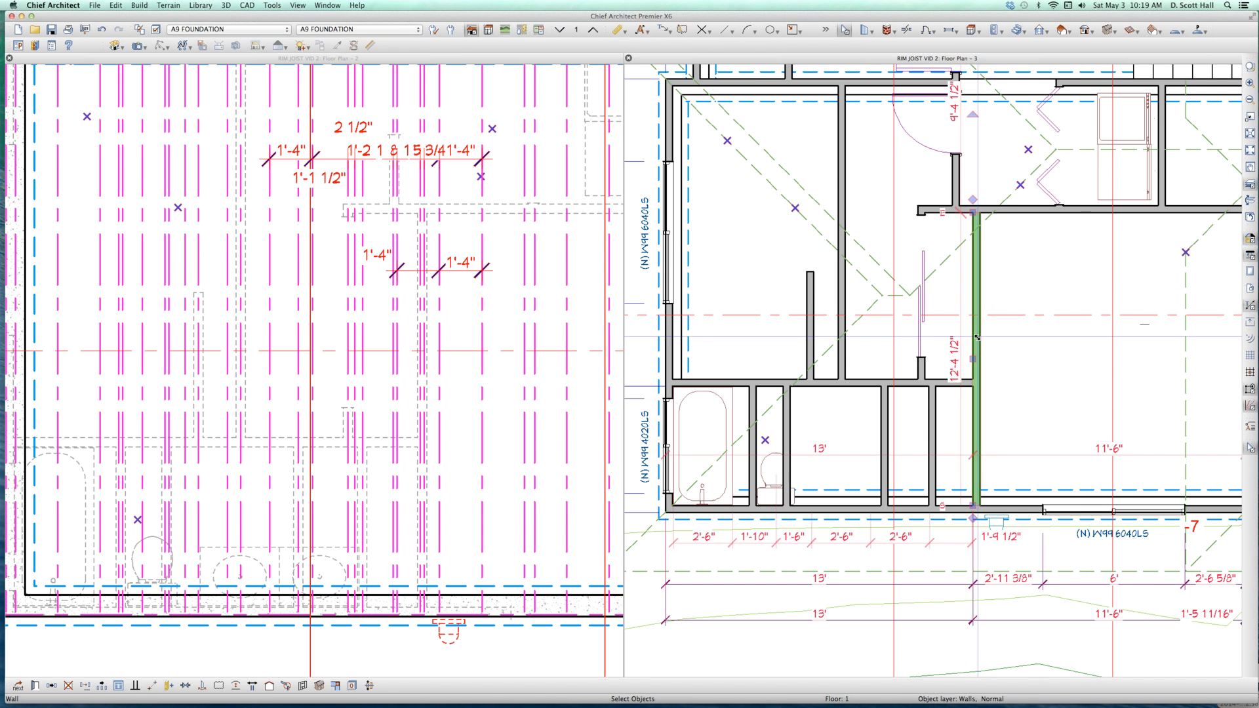
double_click(978, 338)
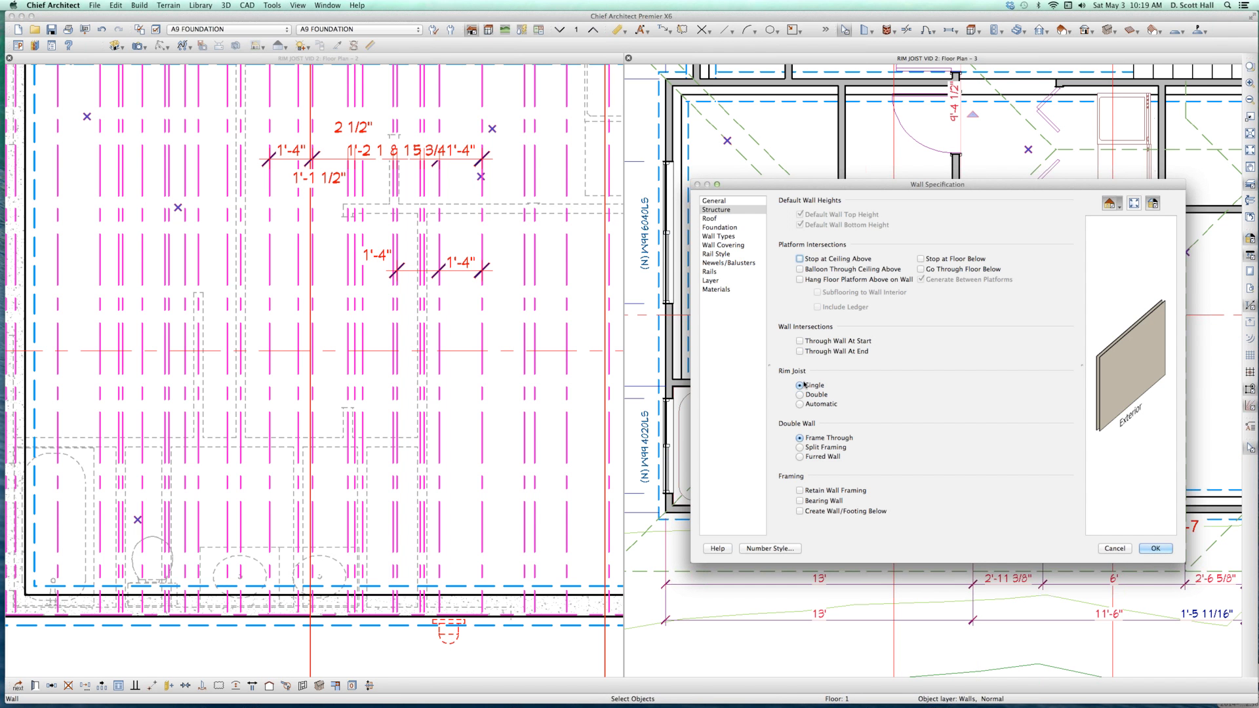
click(1156, 549)
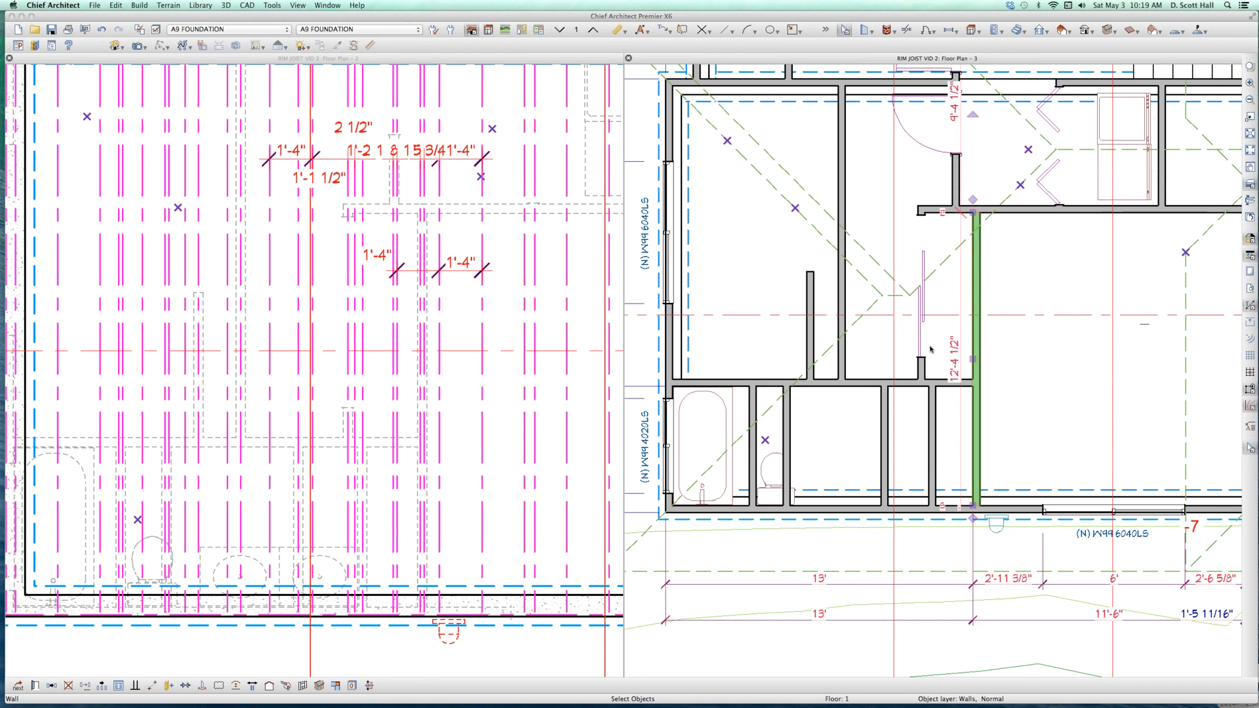
scroll(961, 344, up, 3)
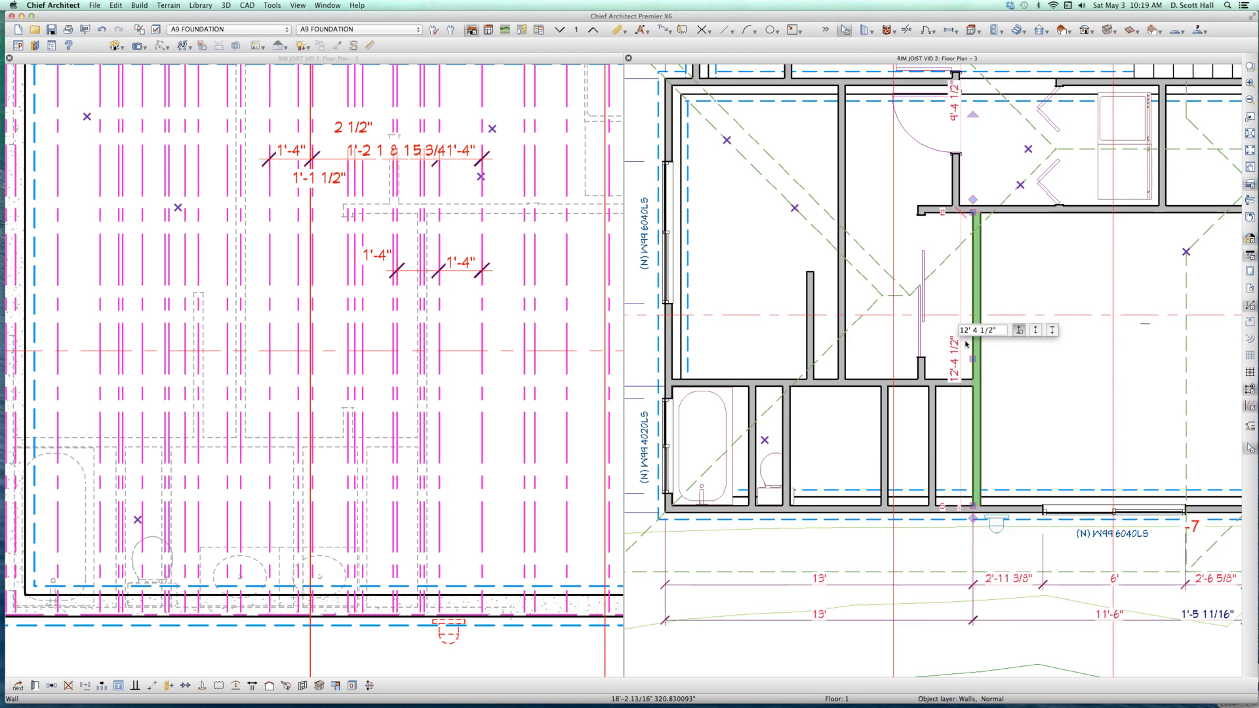
click(975, 356)
click(976, 358)
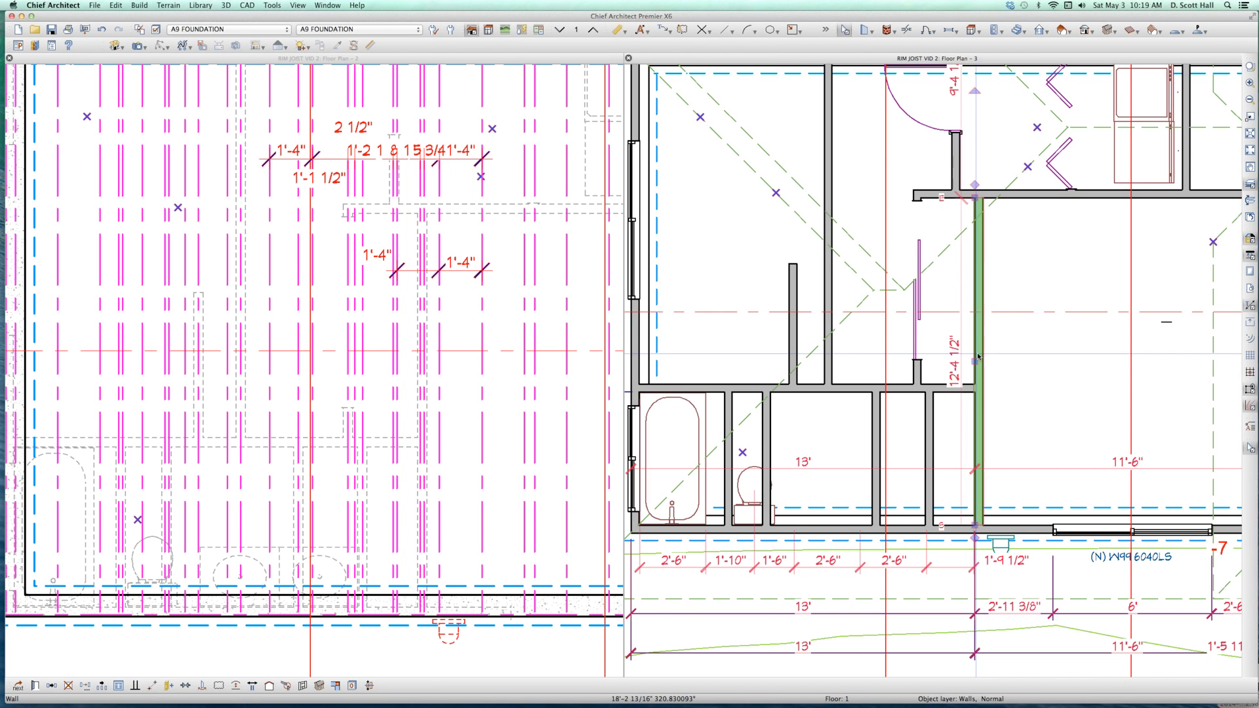
drag(975, 358, 964, 367)
key(F12)
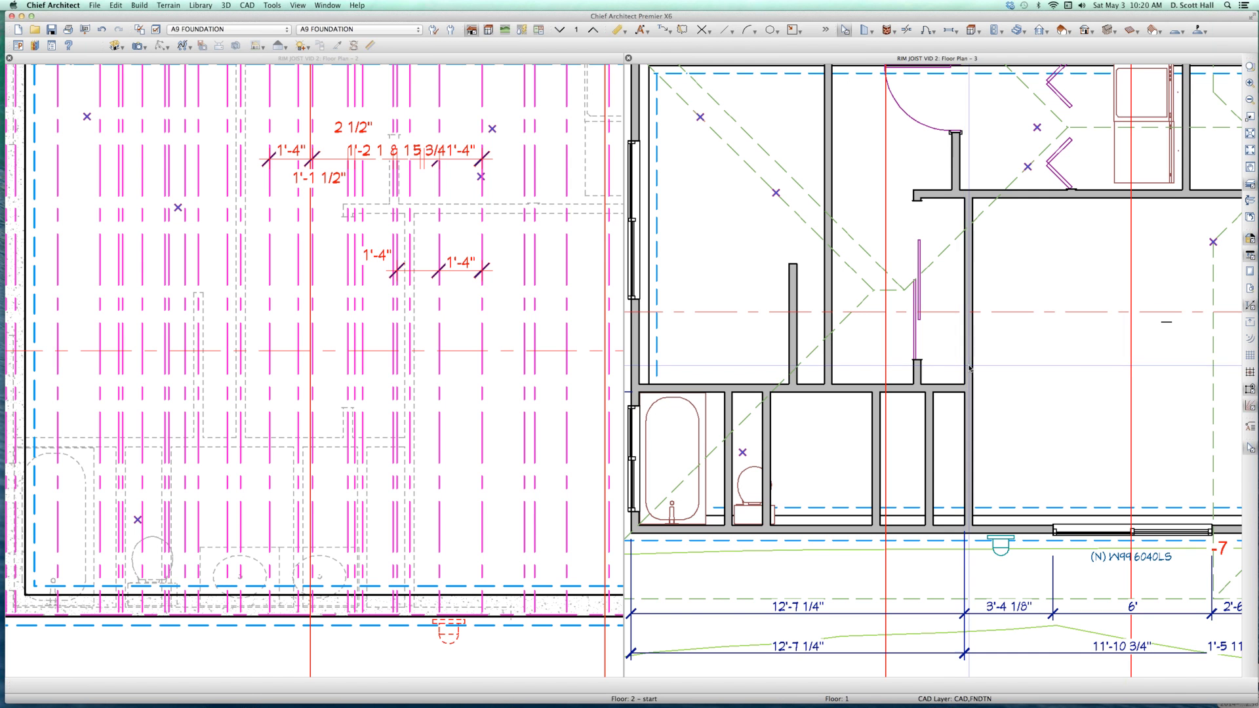
- Move the long interior wall 6" toward the large room and rebuild the floor joists beneath it
click(970, 366)
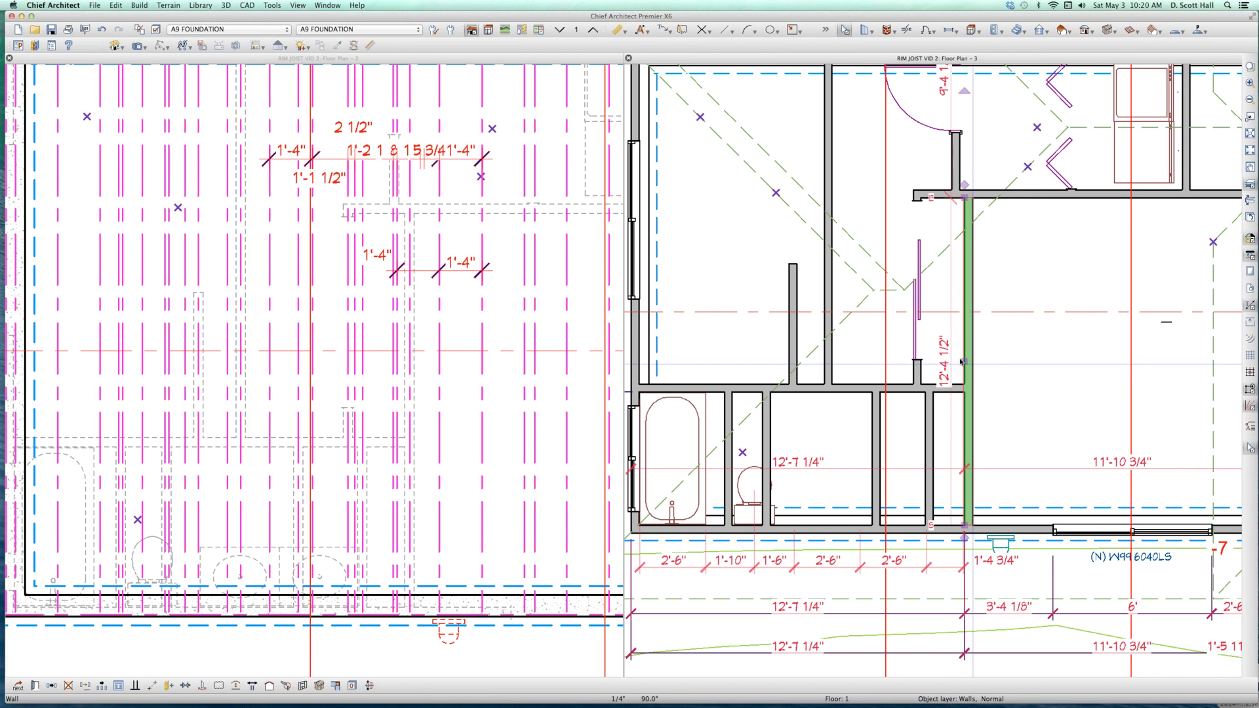
drag(966, 360, 981, 363)
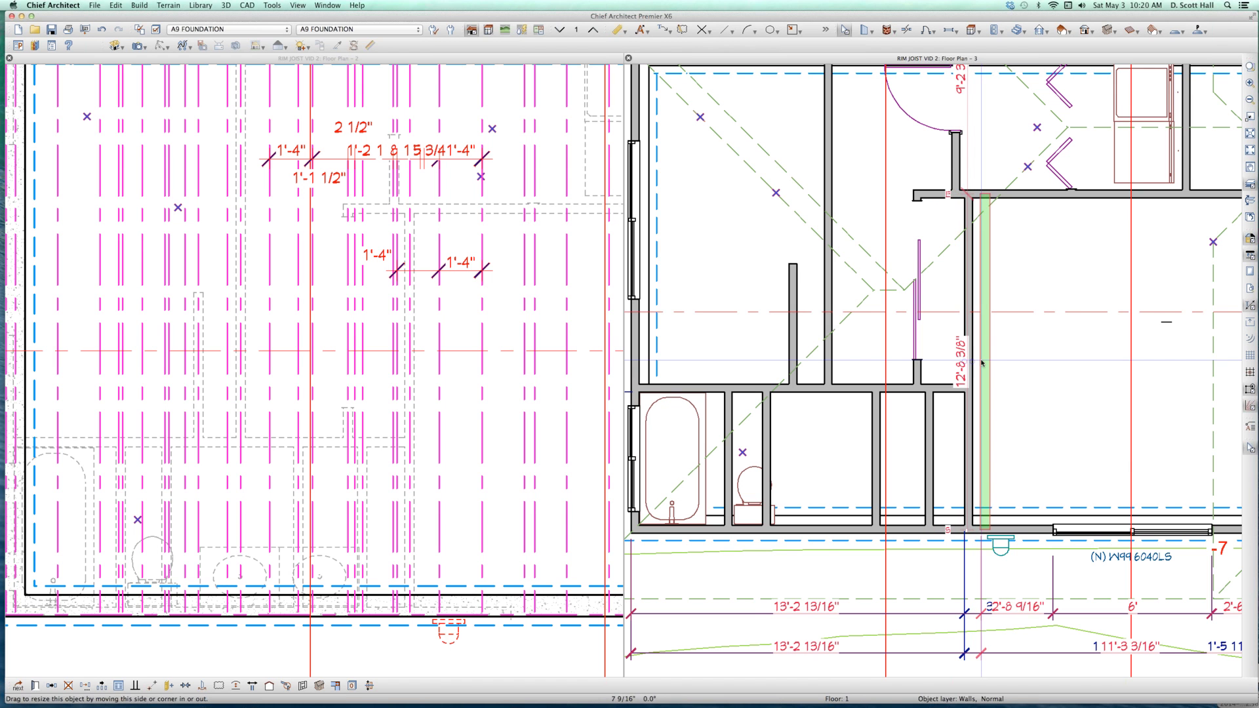
key(Tab)
key(Return)
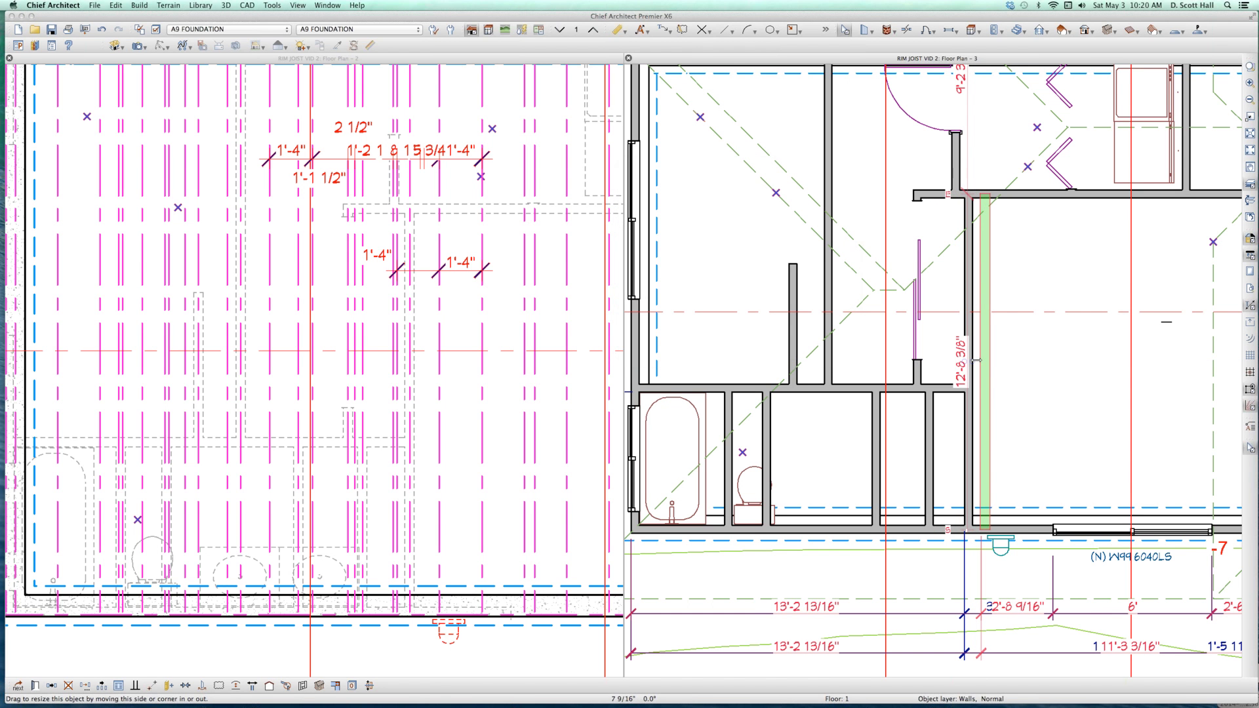
key(super+z)
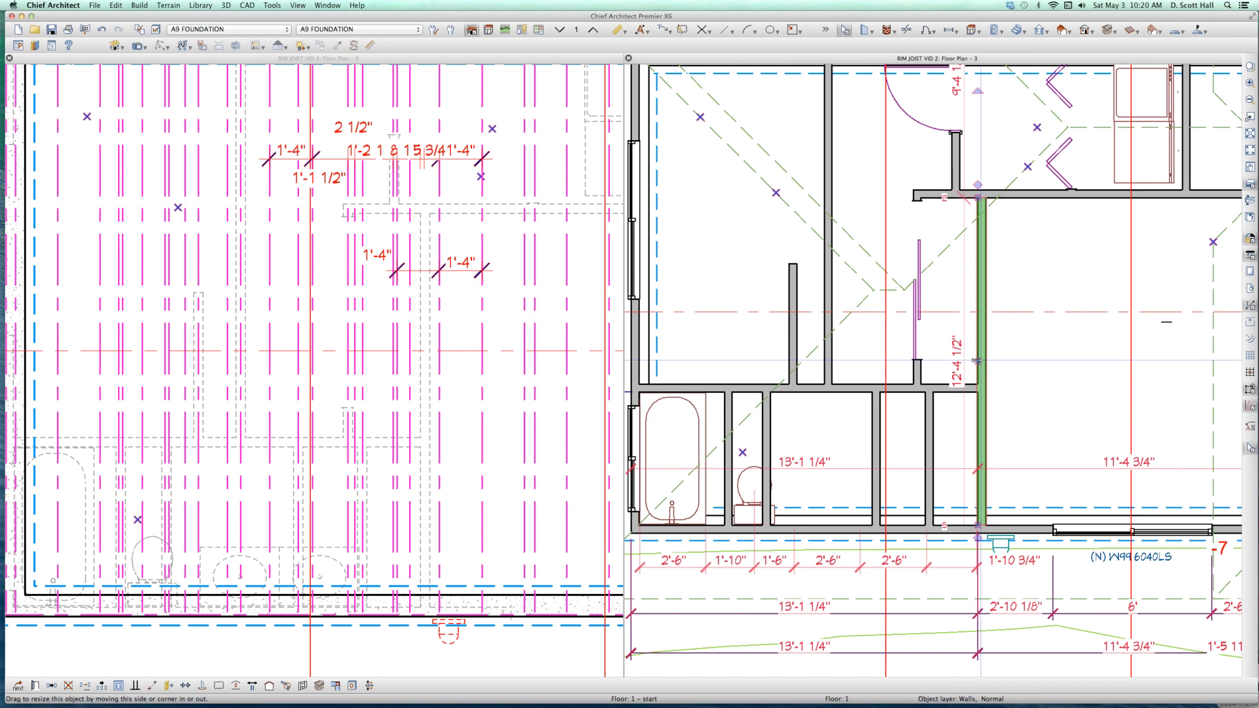
key(F12)
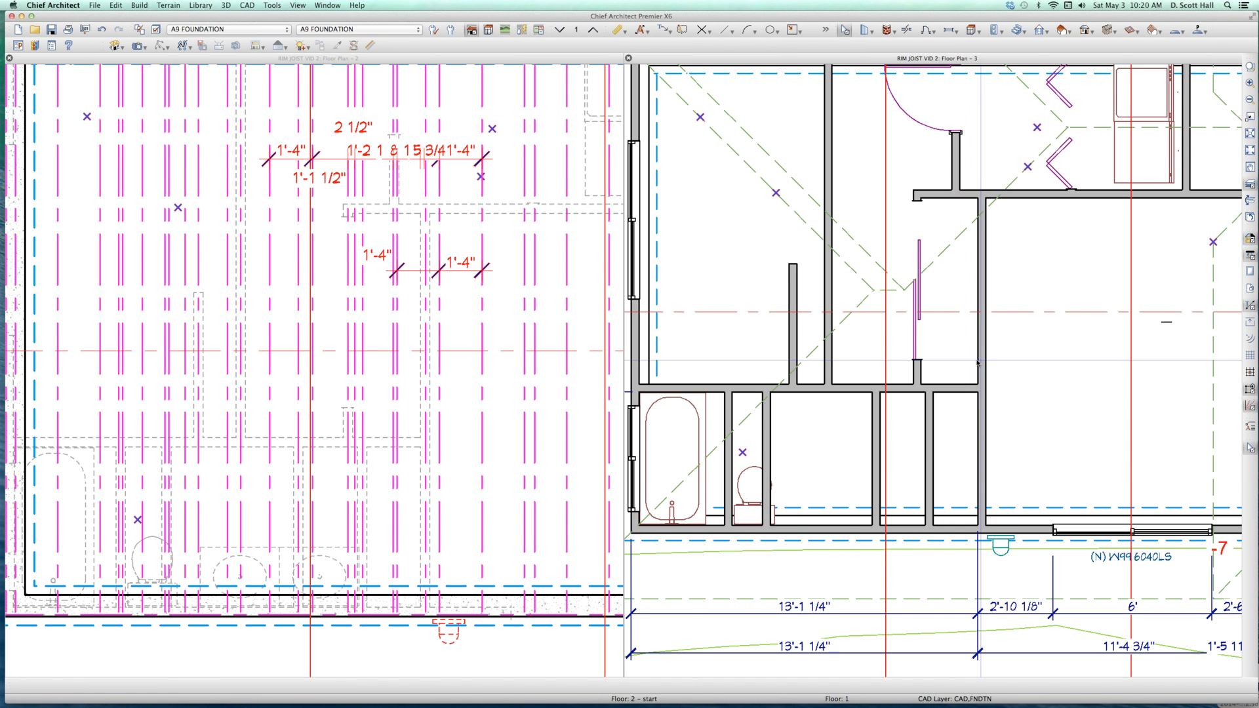
- Move the long interior wall -3" in the X direction and rebuild the floor joists on the foundation plan
click(981, 345)
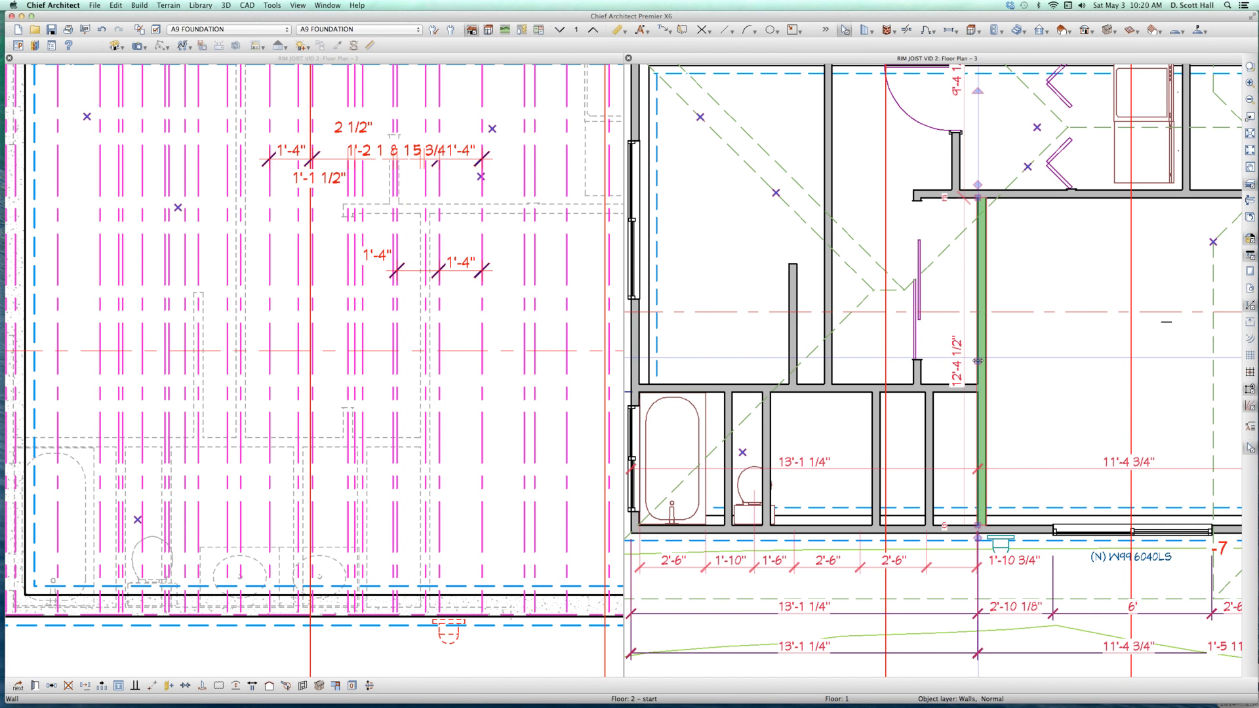
drag(971, 362, 969, 367)
text(-3)
key(Return)
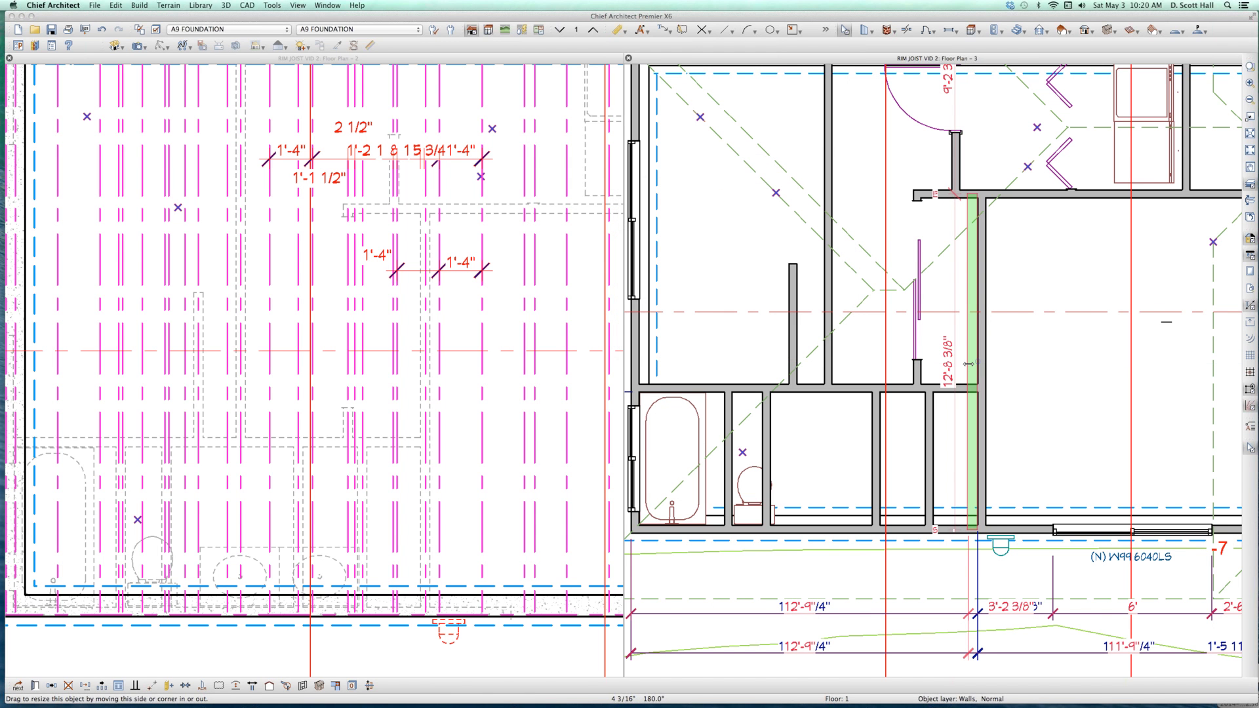
drag(969, 364, 969, 363)
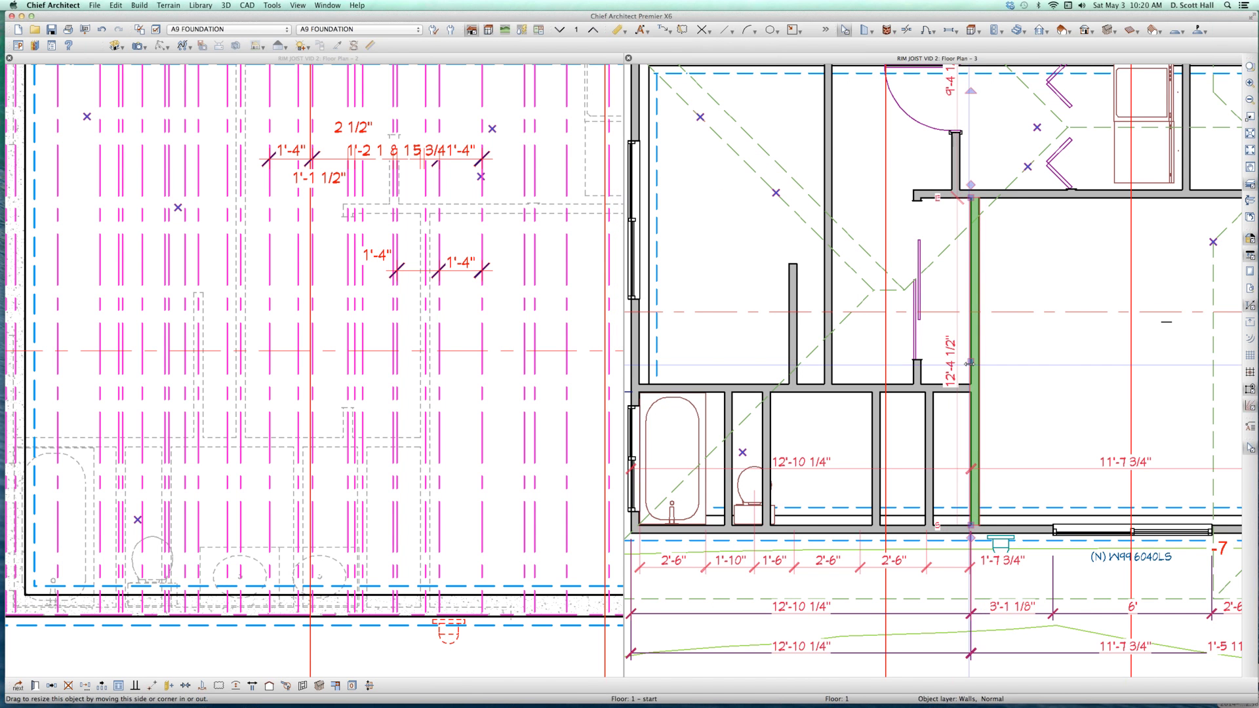
key(f)
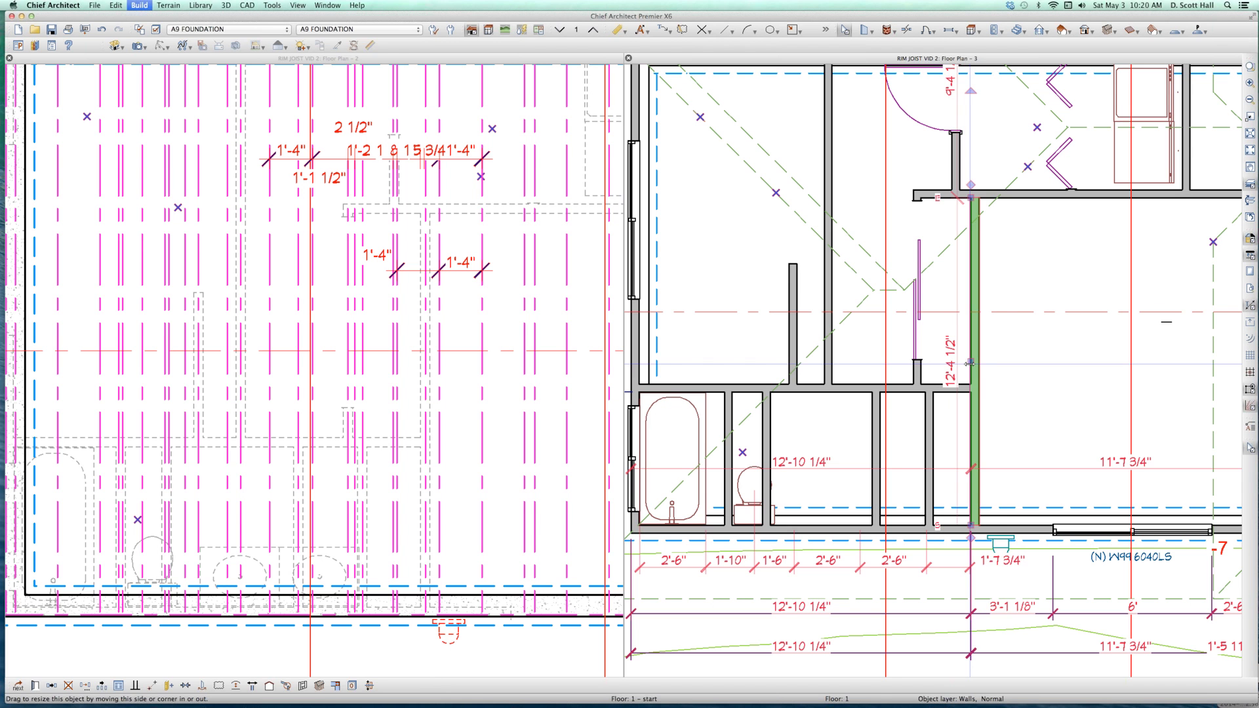
key(Escape)
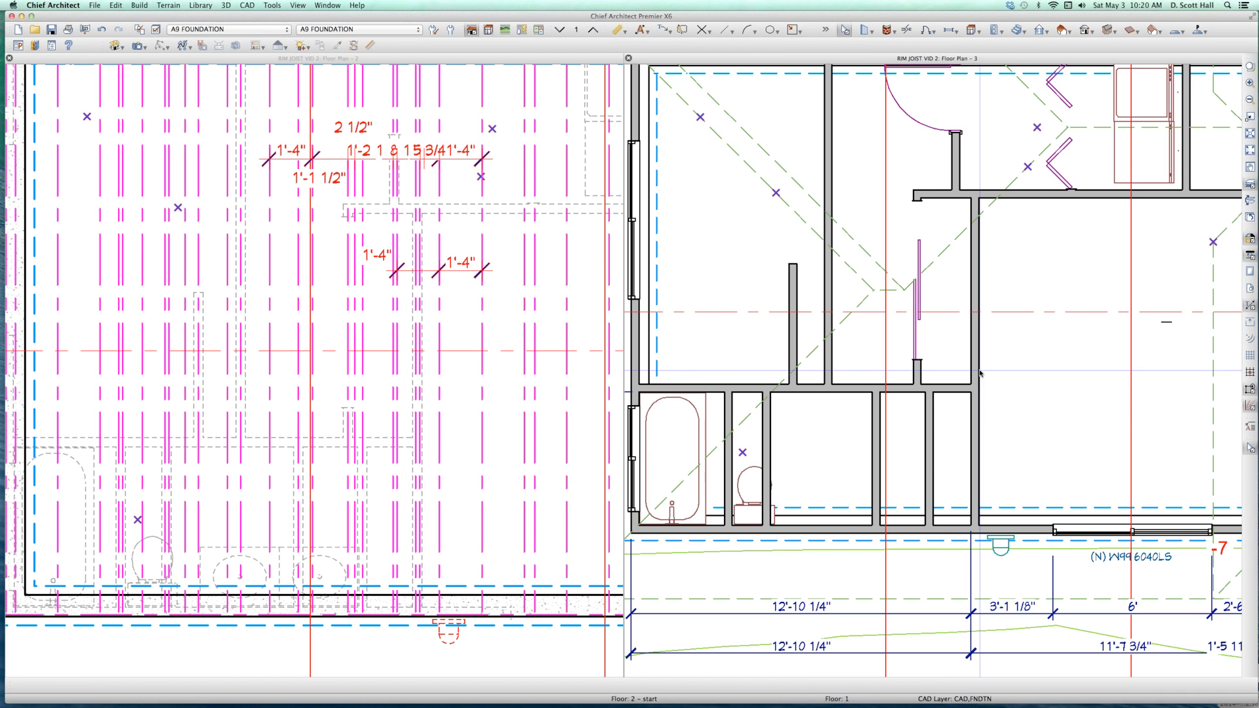
- Keep the long wall's rim joist at Single, move the wall about 3 1/2" toward the large room, and rebuild the floor joists
click(978, 337)
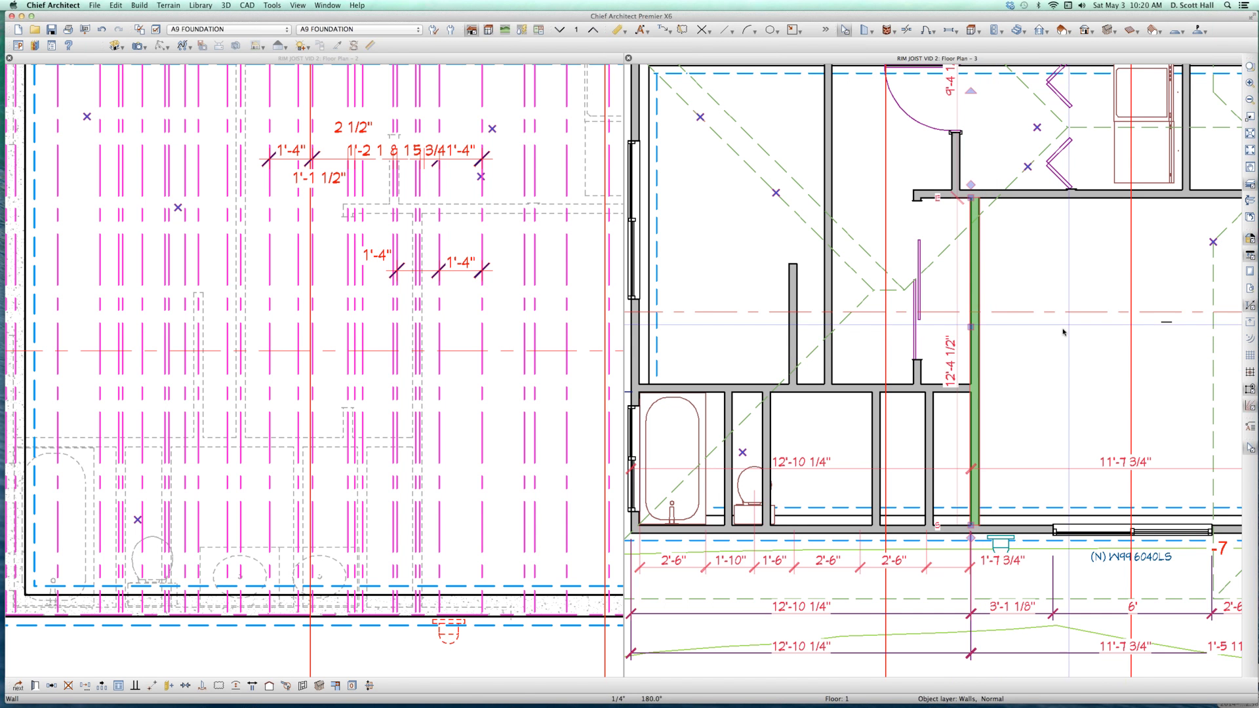
double_click(983, 327)
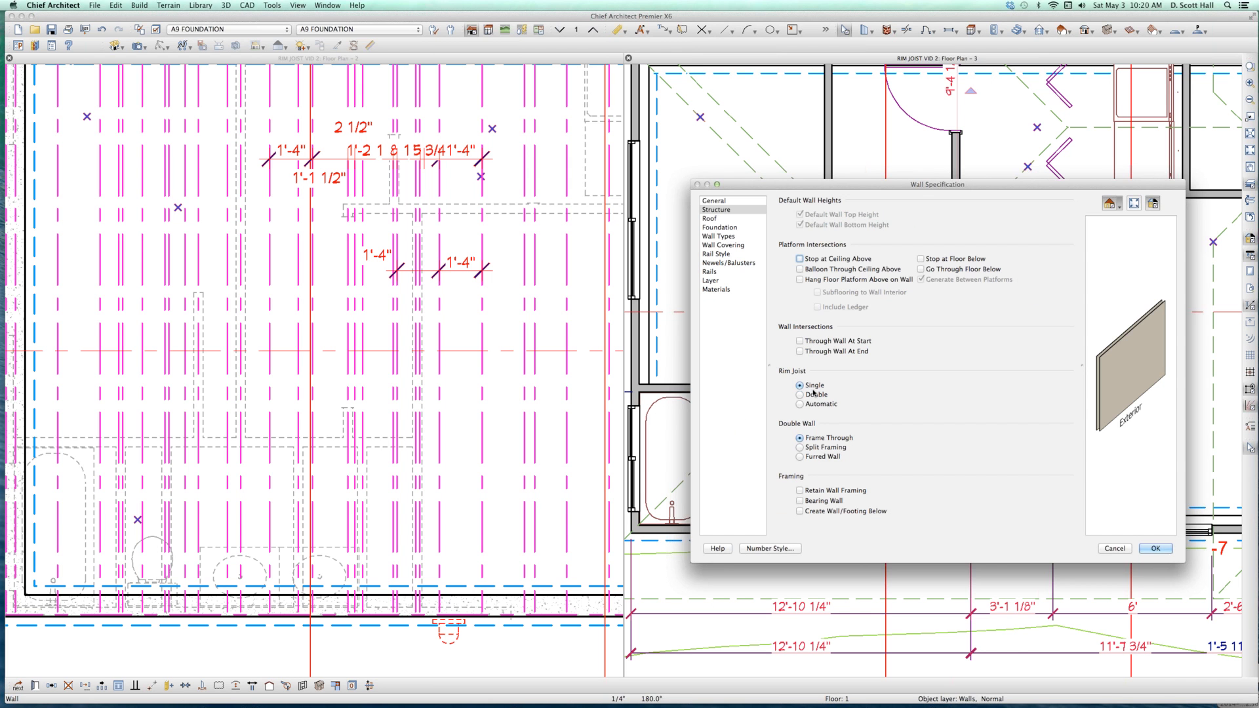
click(1155, 549)
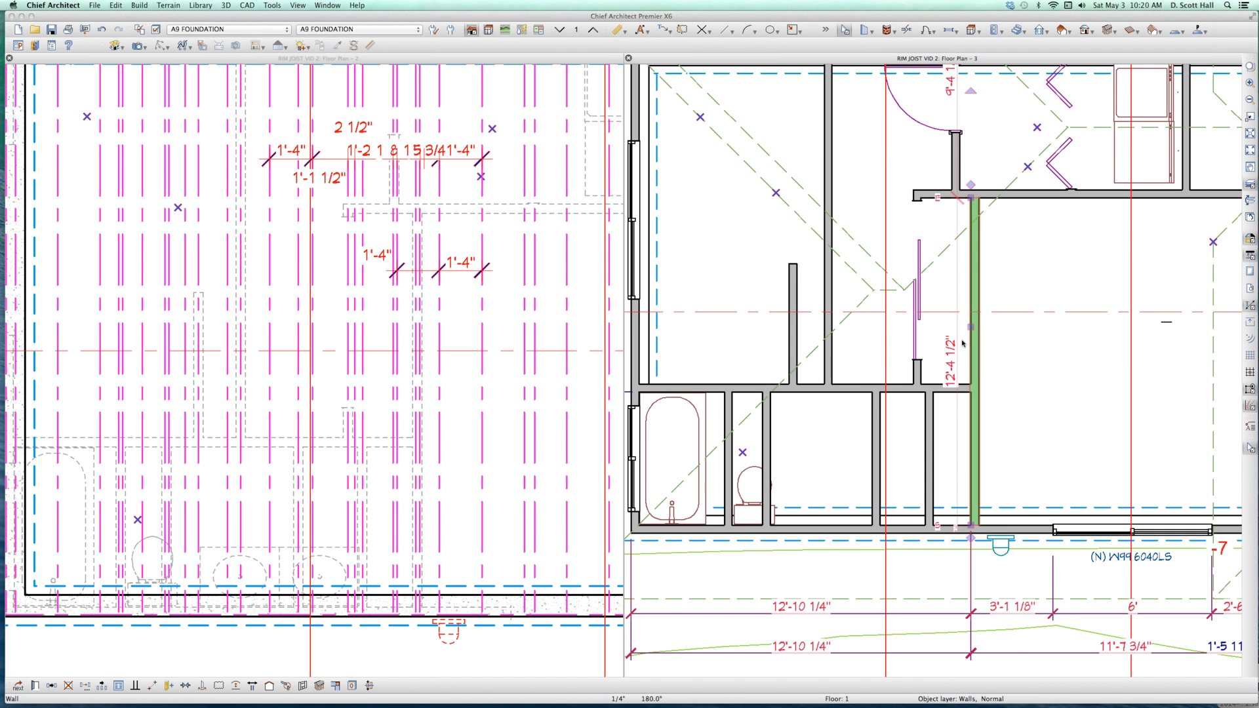
drag(971, 326, 981, 327)
click(972, 353)
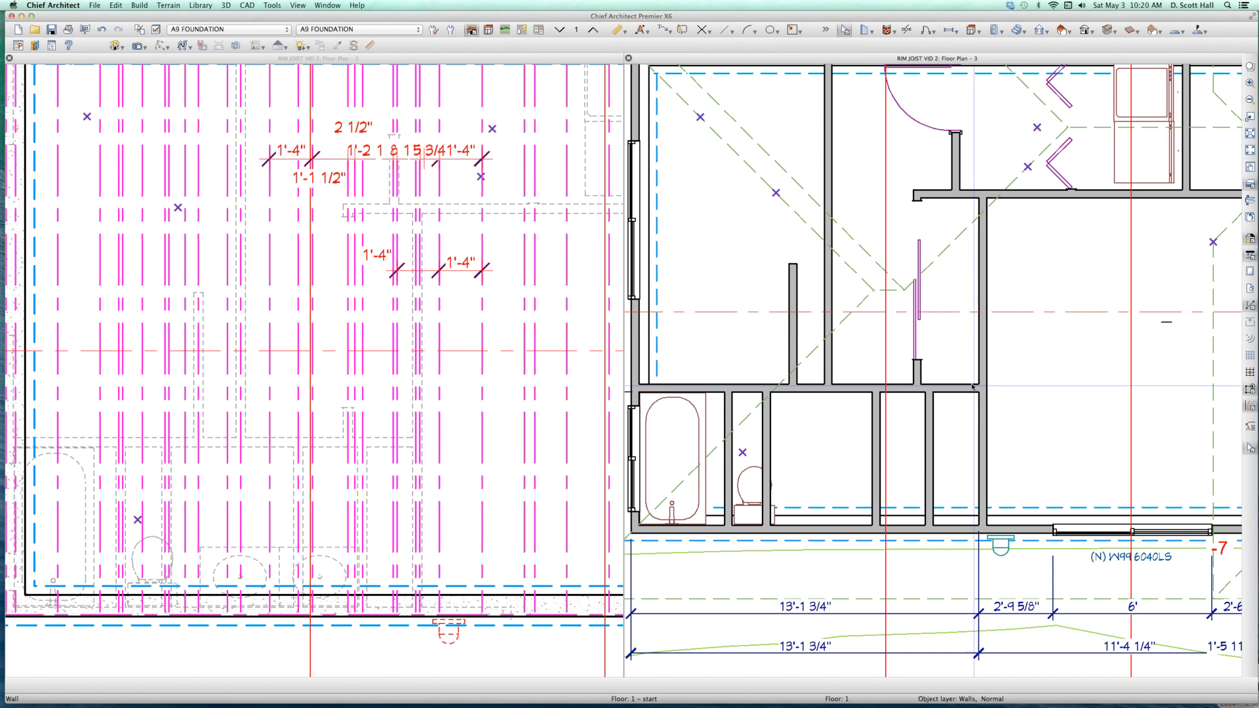
key(super+shift+f)
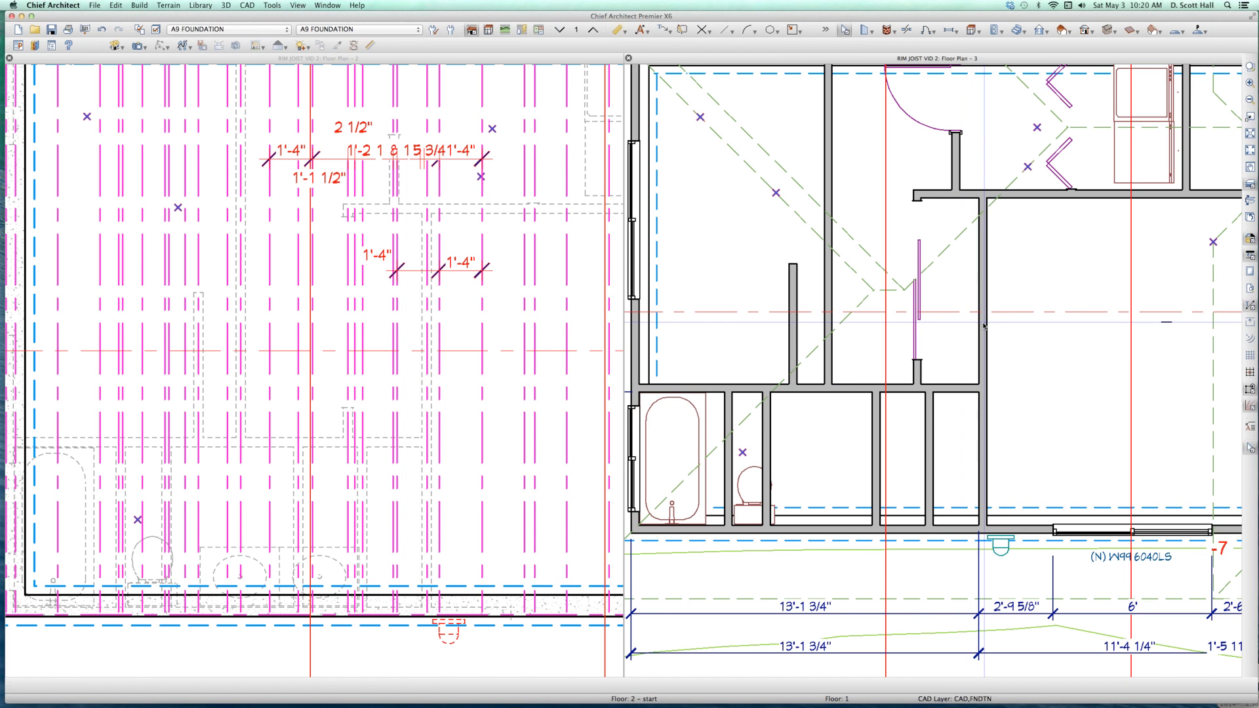
- Set the rim joist of the long wall beside the large room to Double in its wall specification
click(983, 328)
double_click(984, 328)
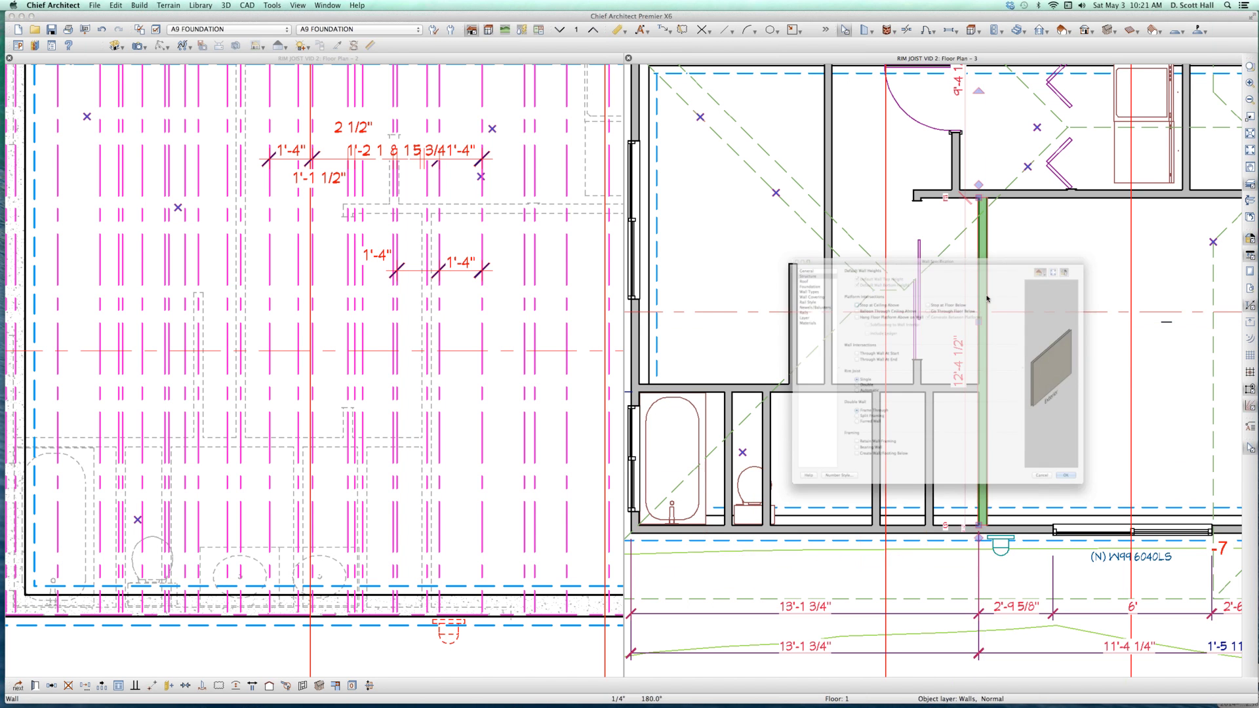
click(815, 396)
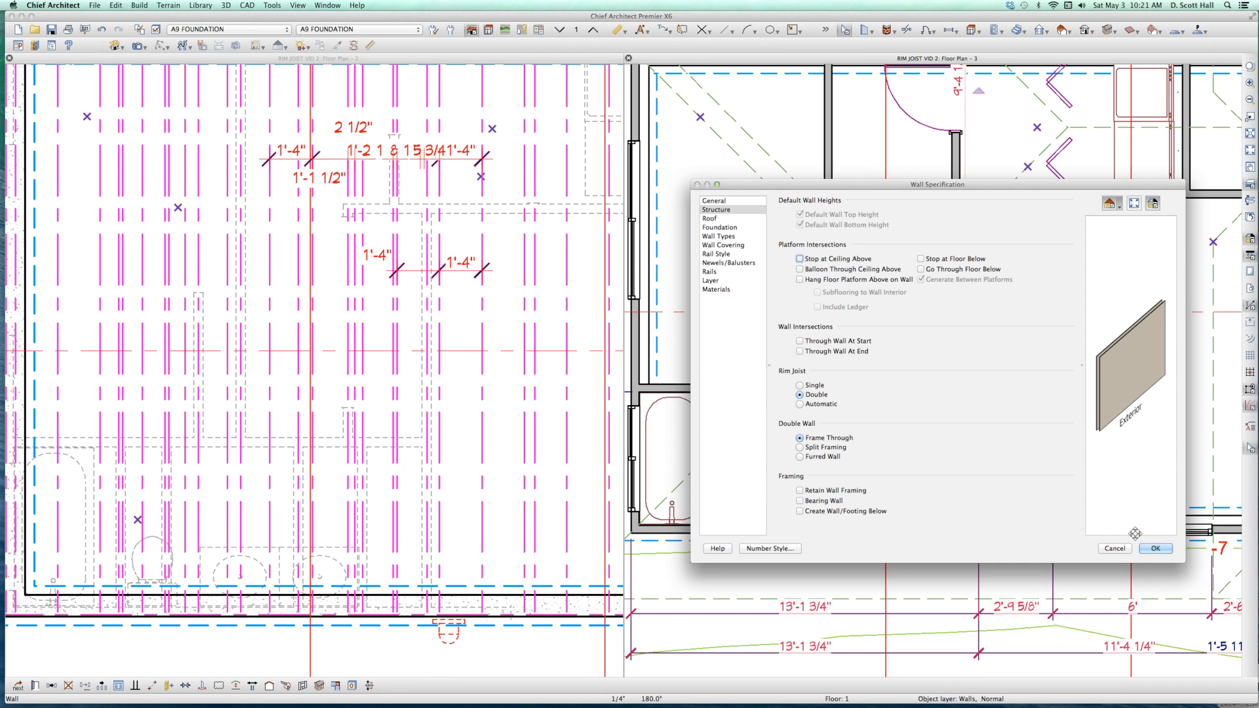
click(1154, 548)
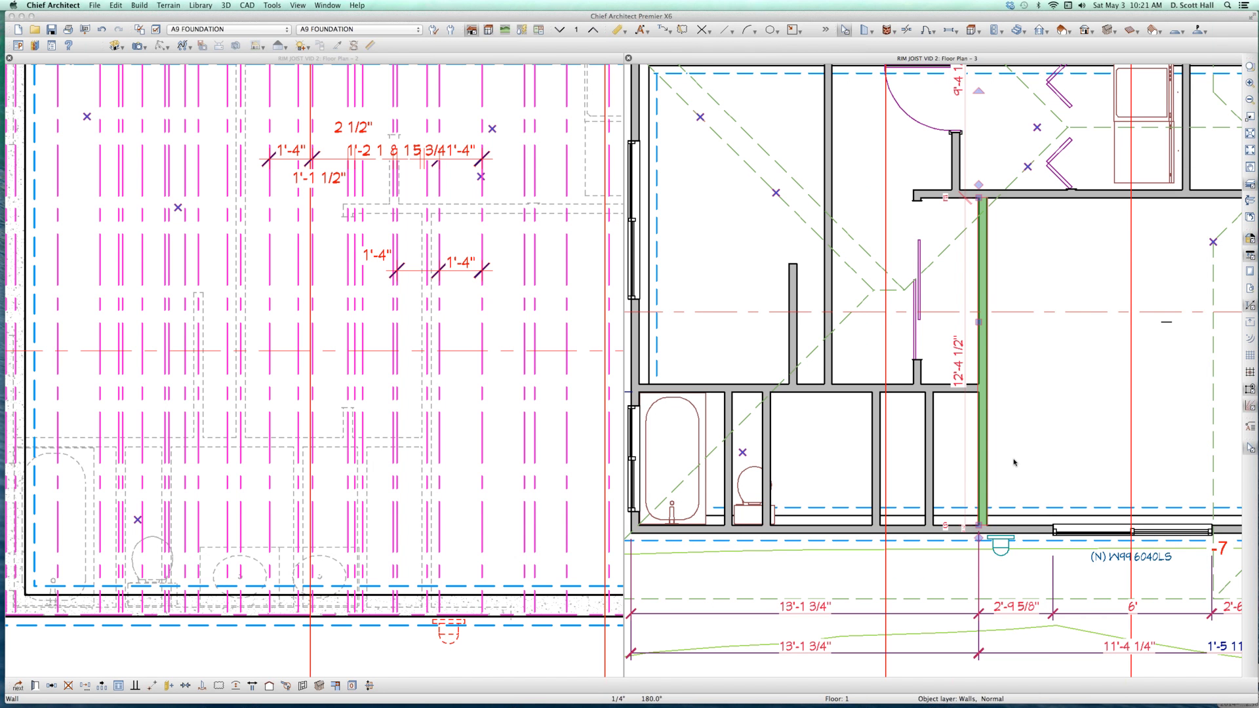
click(1014, 459)
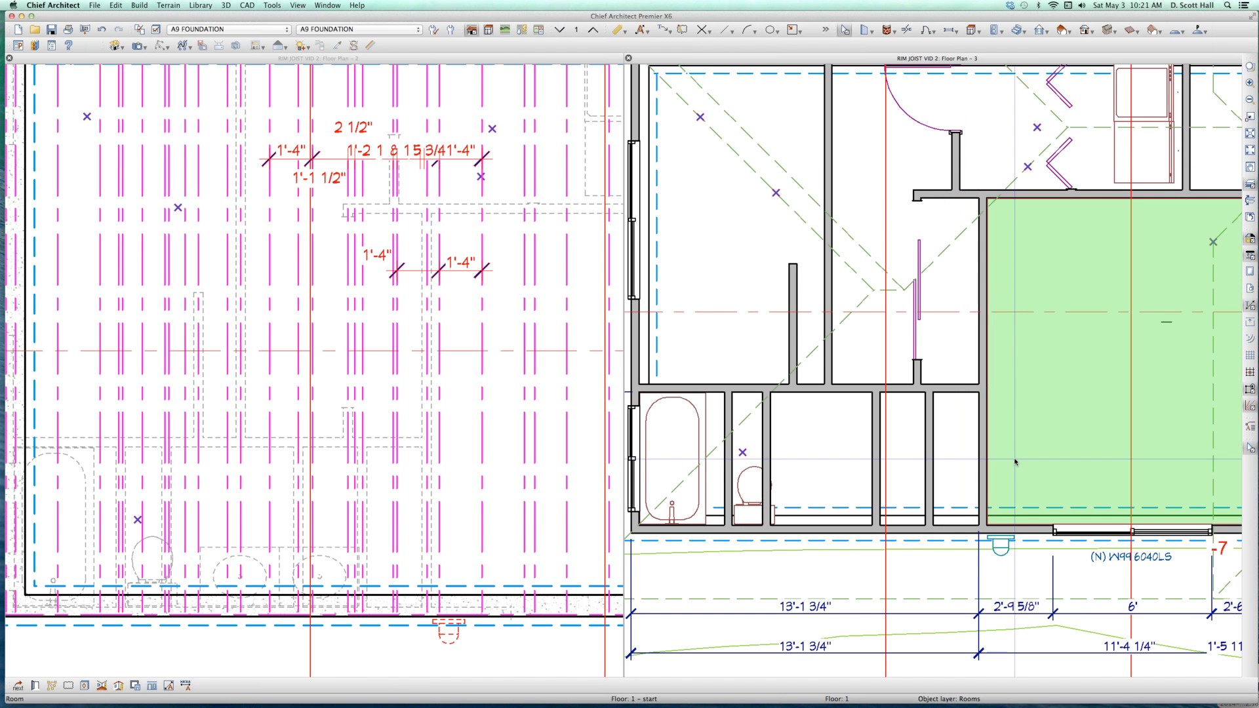
- Examine the short bathroom partitions on the first-floor plan and the 2x12 joist layout along the foundation walls
click(803, 435)
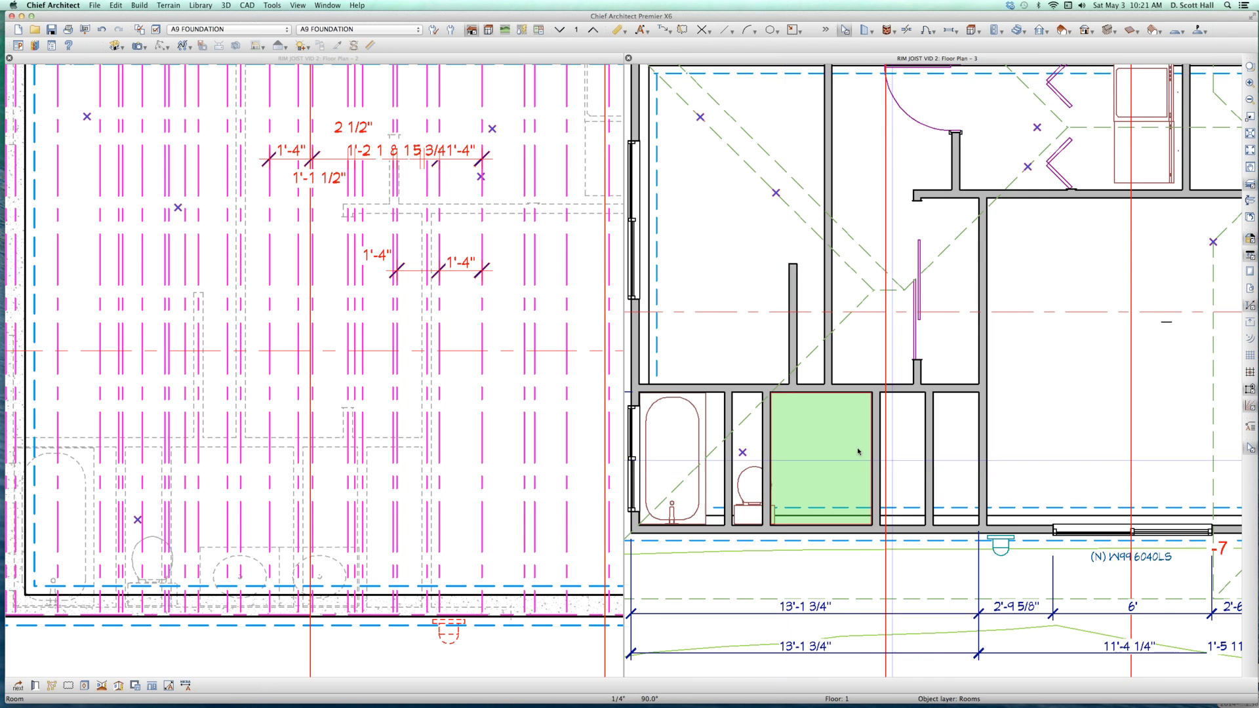
scroll(895, 465, down, 2)
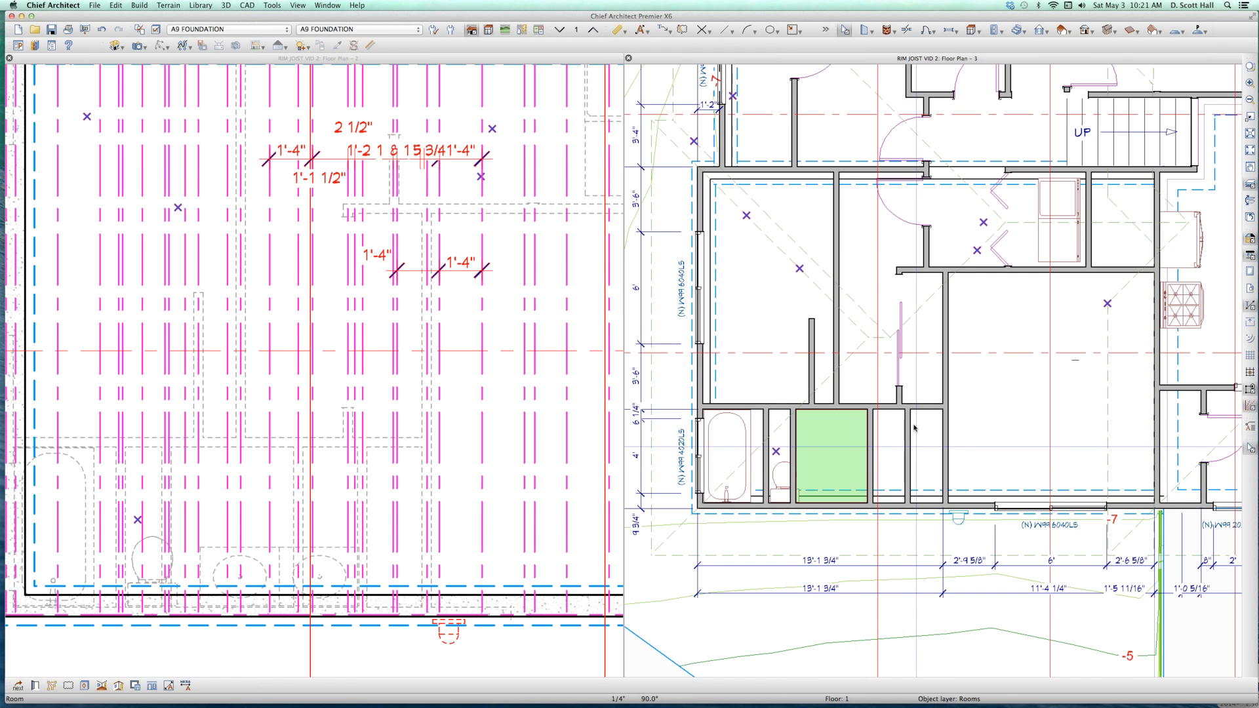
click(907, 462)
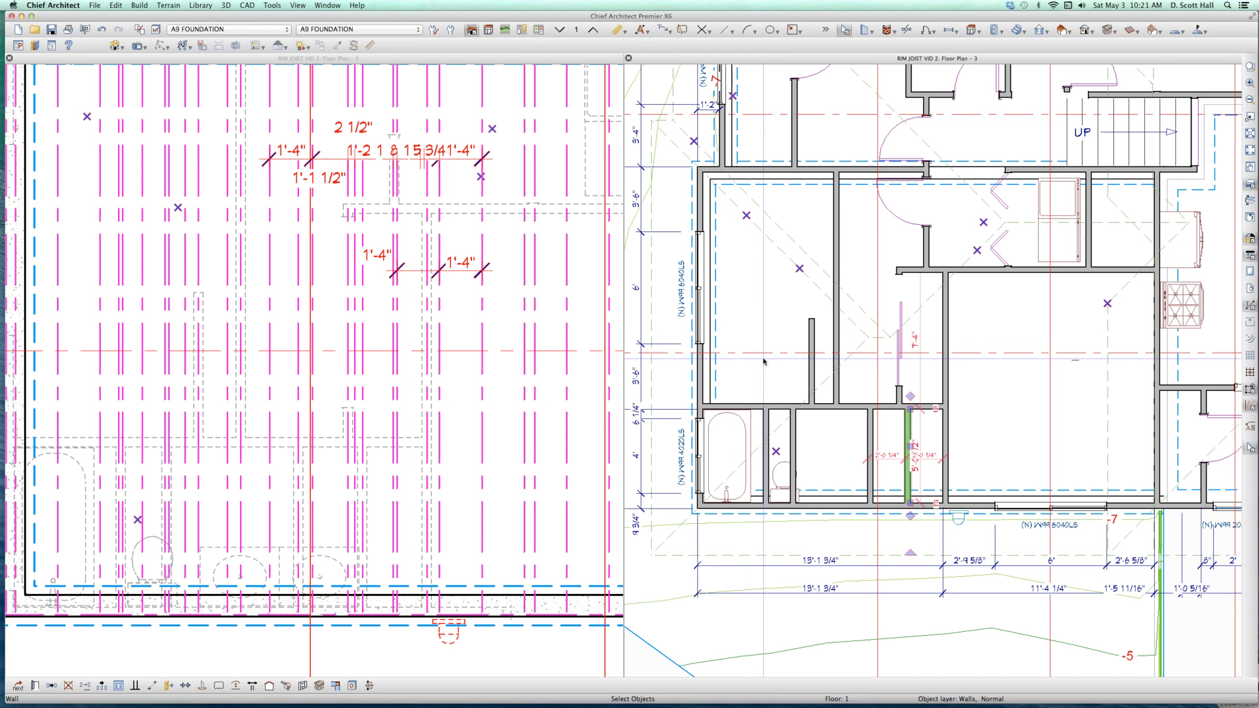
click(670, 390)
scroll(765, 419, down, 1)
scroll(764, 419, down, 5)
click(410, 393)
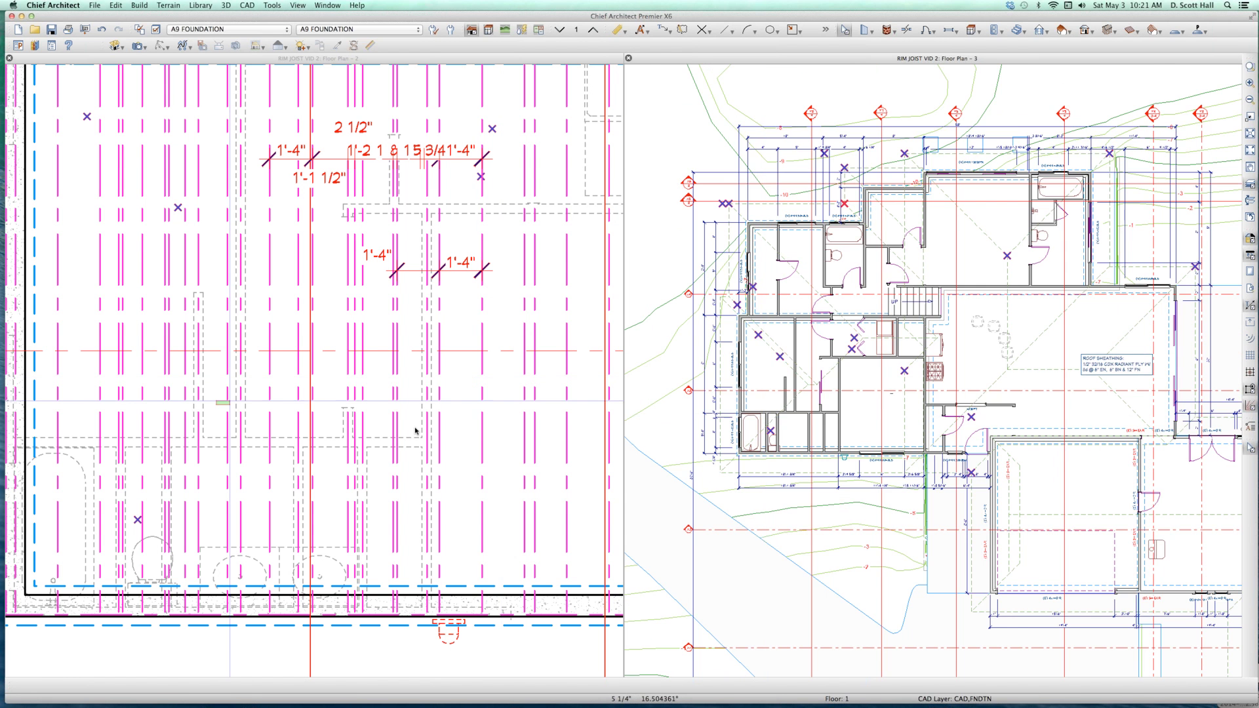
scroll(409, 394, down, 5)
scroll(299, 110, up, 5)
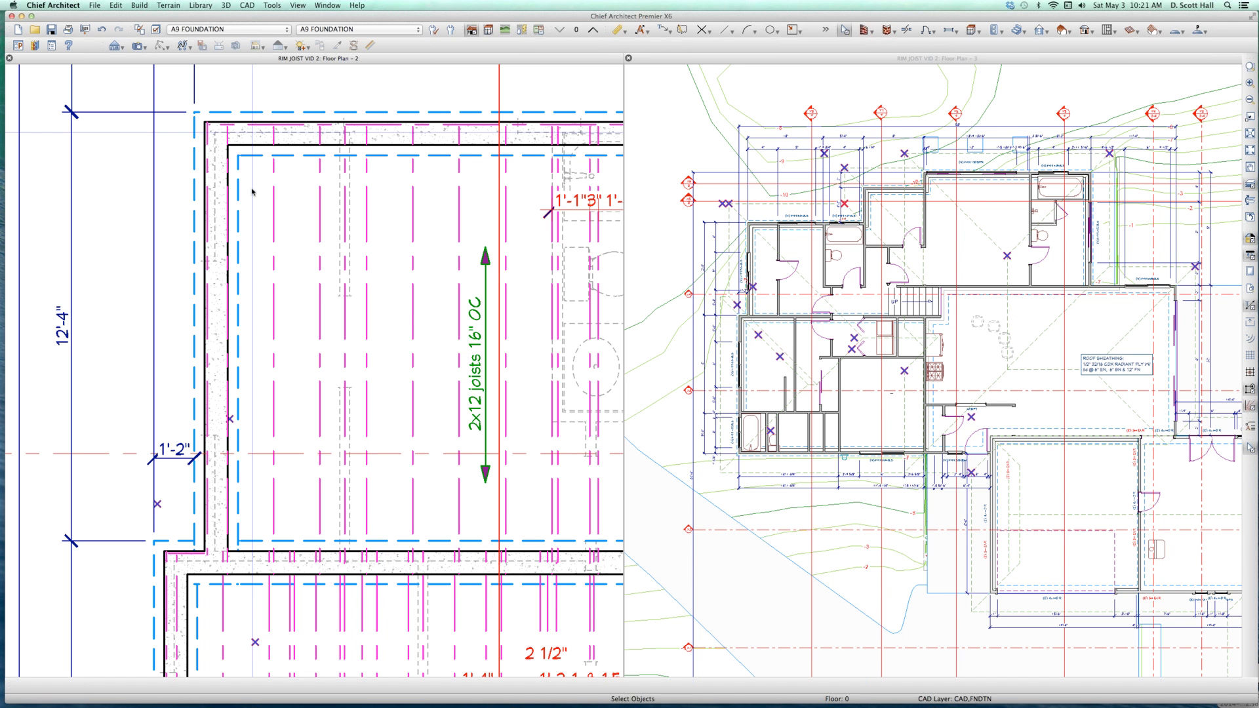
scroll(253, 135, up, 2)
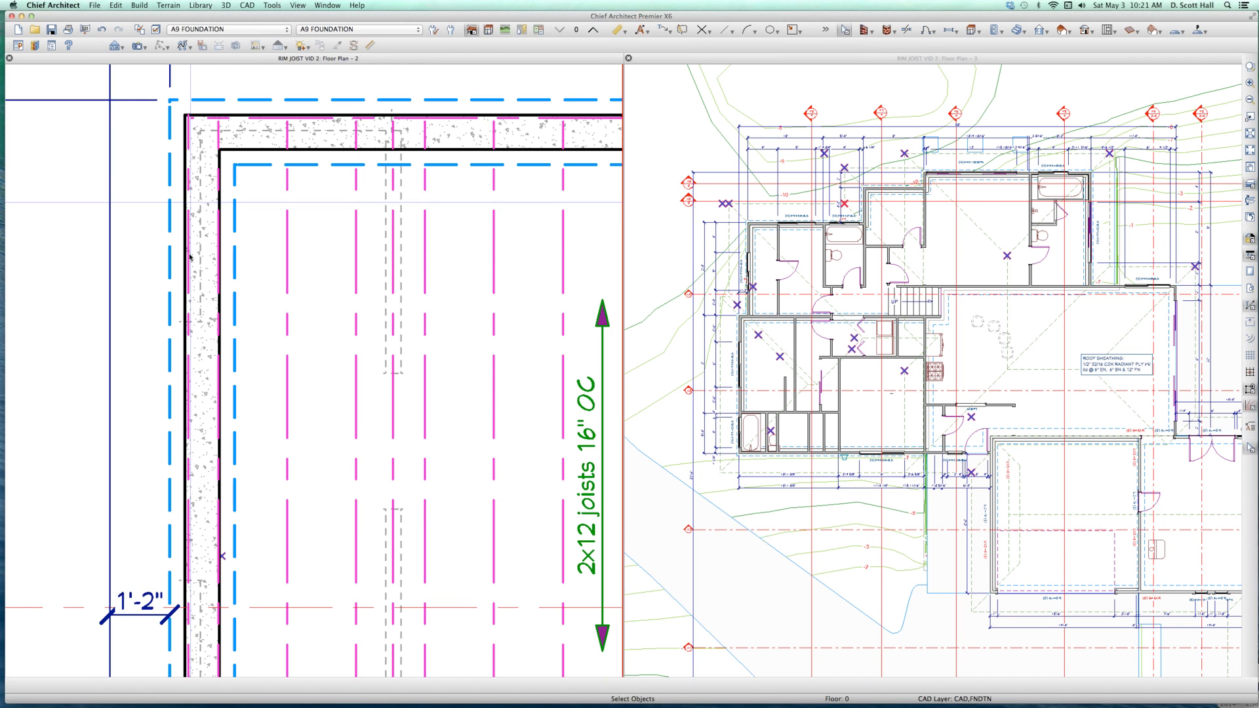
scroll(191, 204, down, 2)
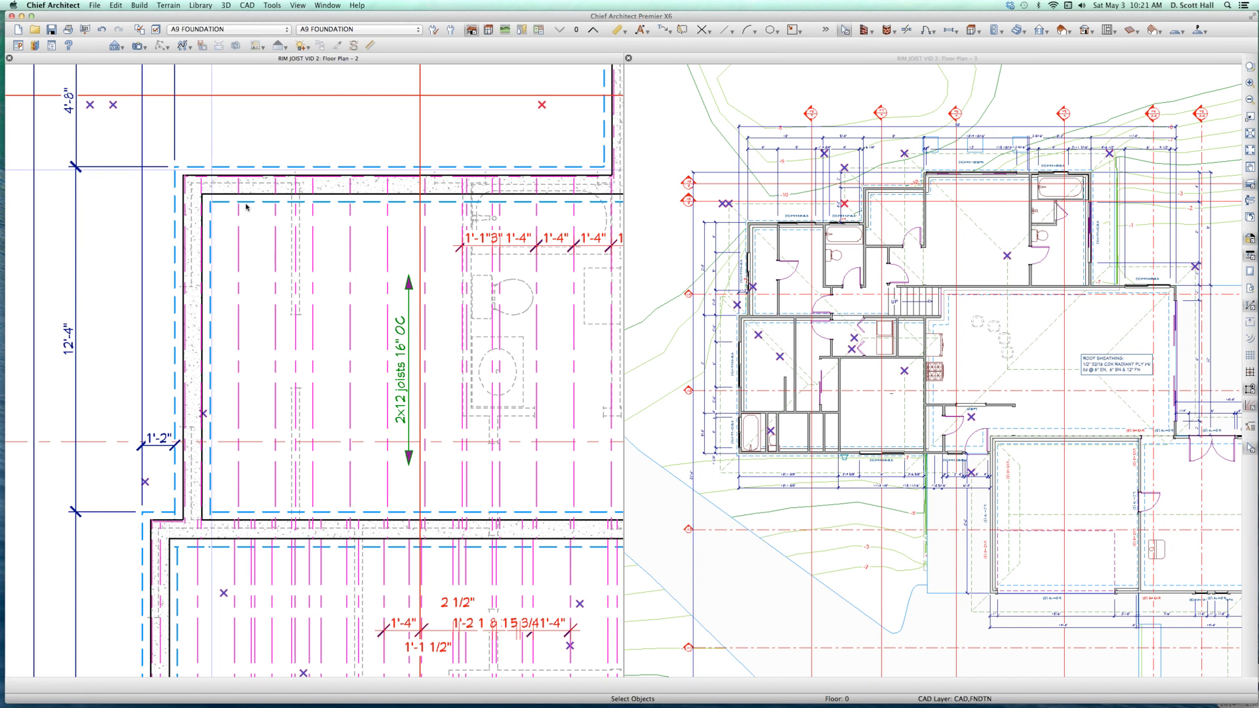